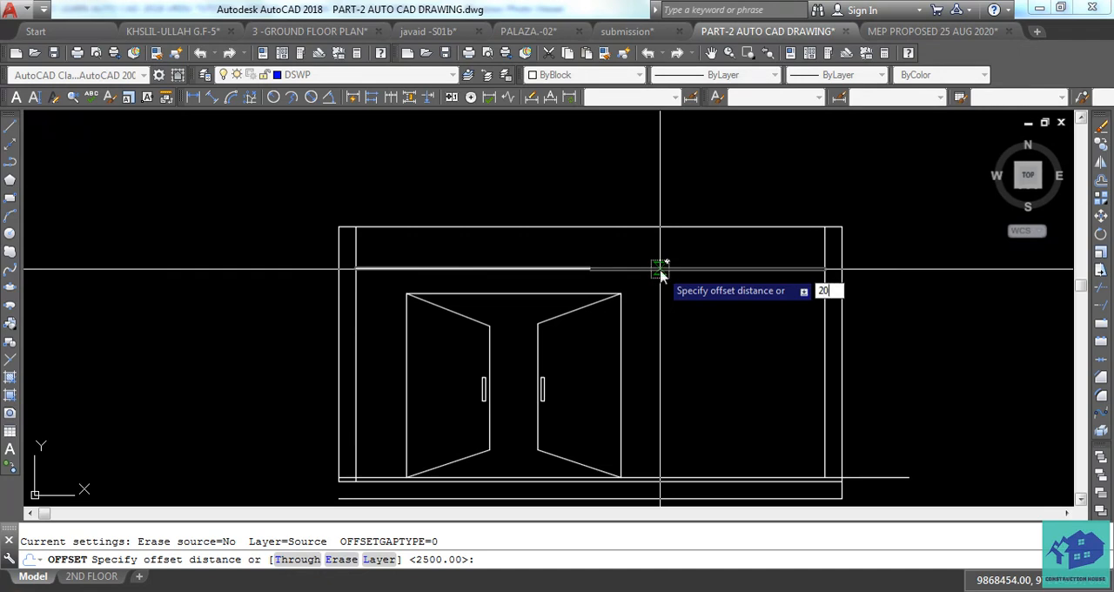
Offset the top horizontal line of the front elevation downward to form the slab's lower edge.
key("Return")
left_click(660, 269)
left_click(661, 271)
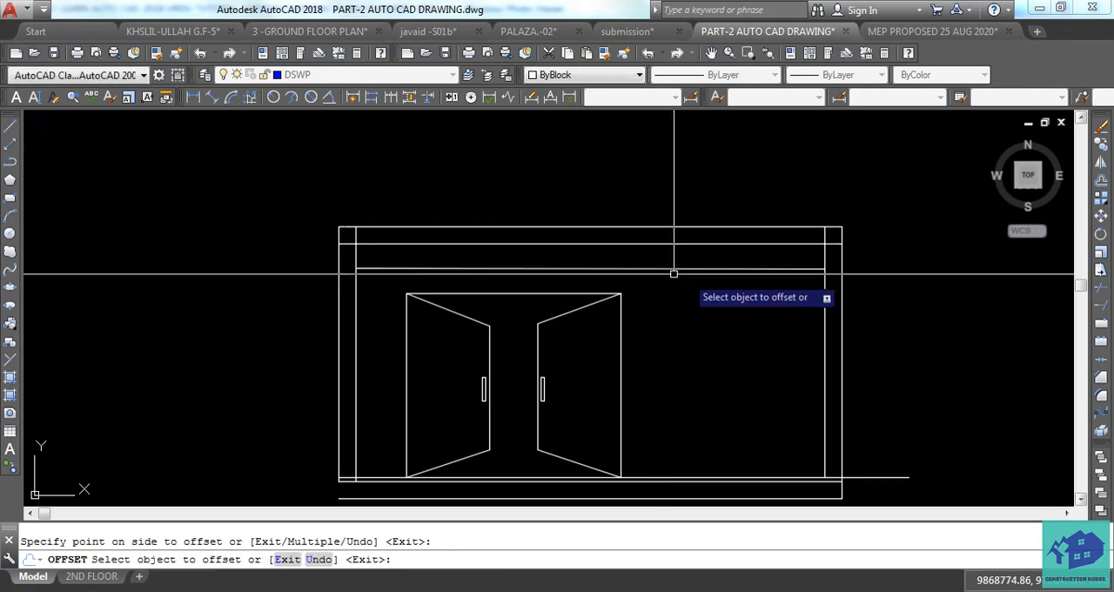
key("Escape")
Trim both ends of the new slab line where it runs past the inner wall lines.
key("Return")
key("Return")
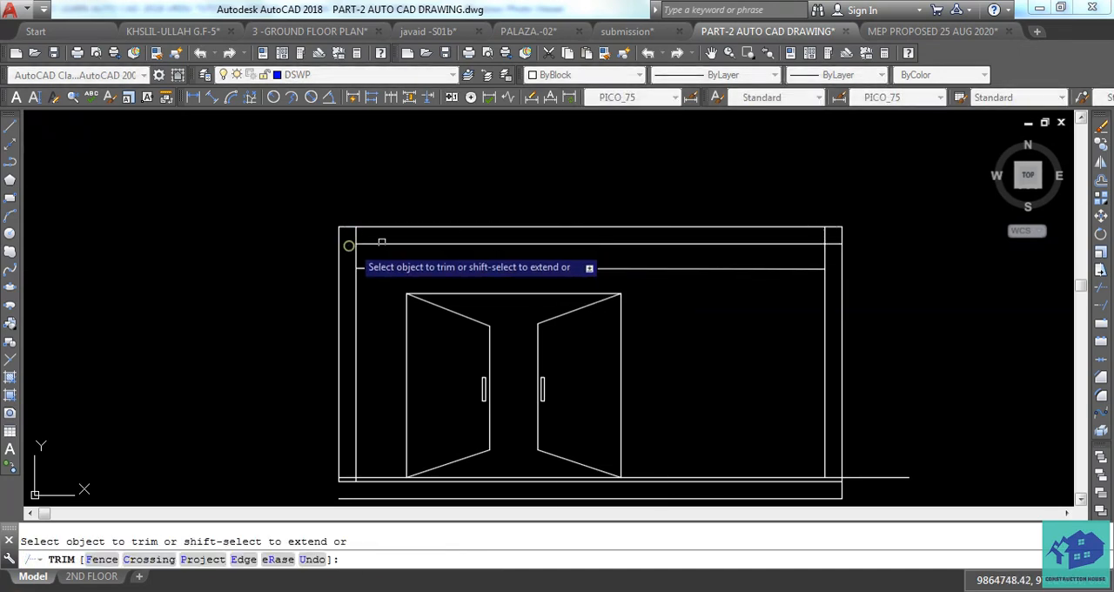
left_click(830, 245)
middle_click_drag(767, 307, 734, 299)
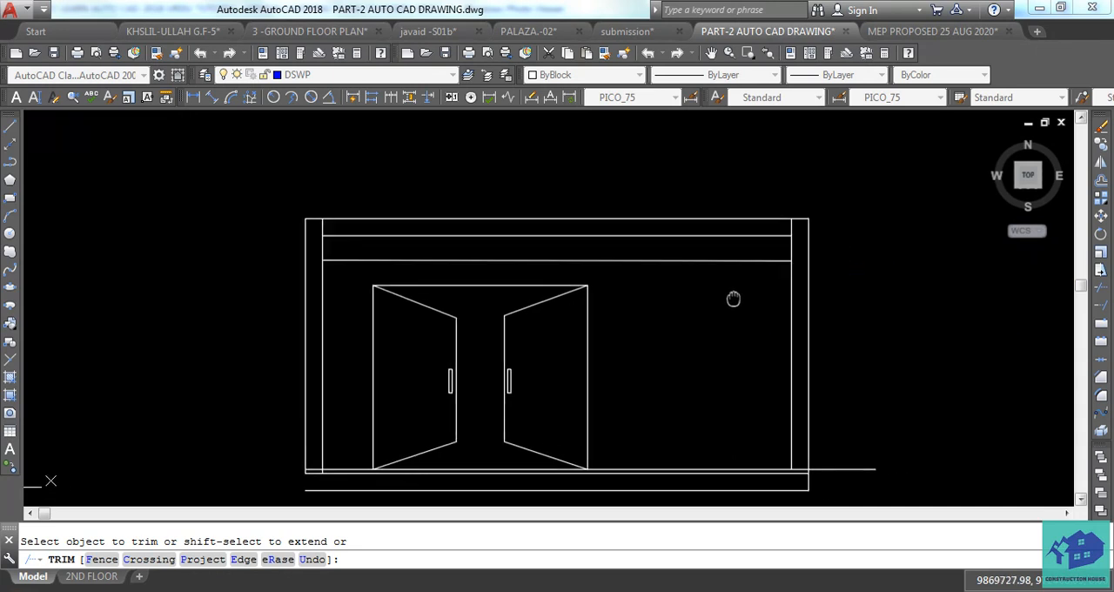
middle_click_drag(826, 451, 775, 400)
scroll(798, 421, "up", 2)
key("Escape")
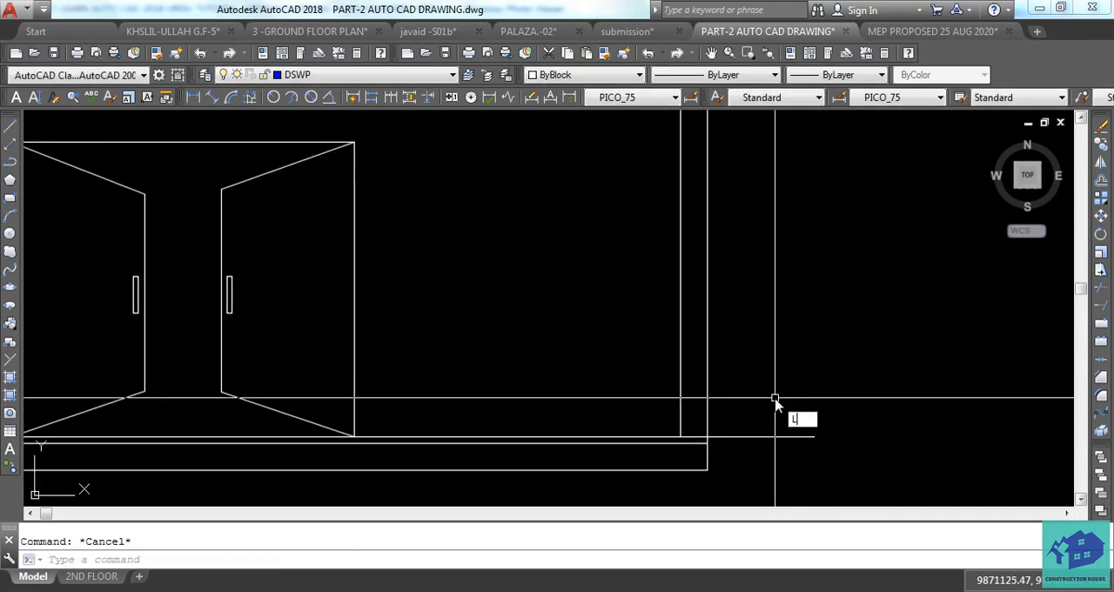
Draw an L-shaped leader from two lines just above the extended floor line, beyond the elevation's right wall.
key("Return")
left_click(764, 426)
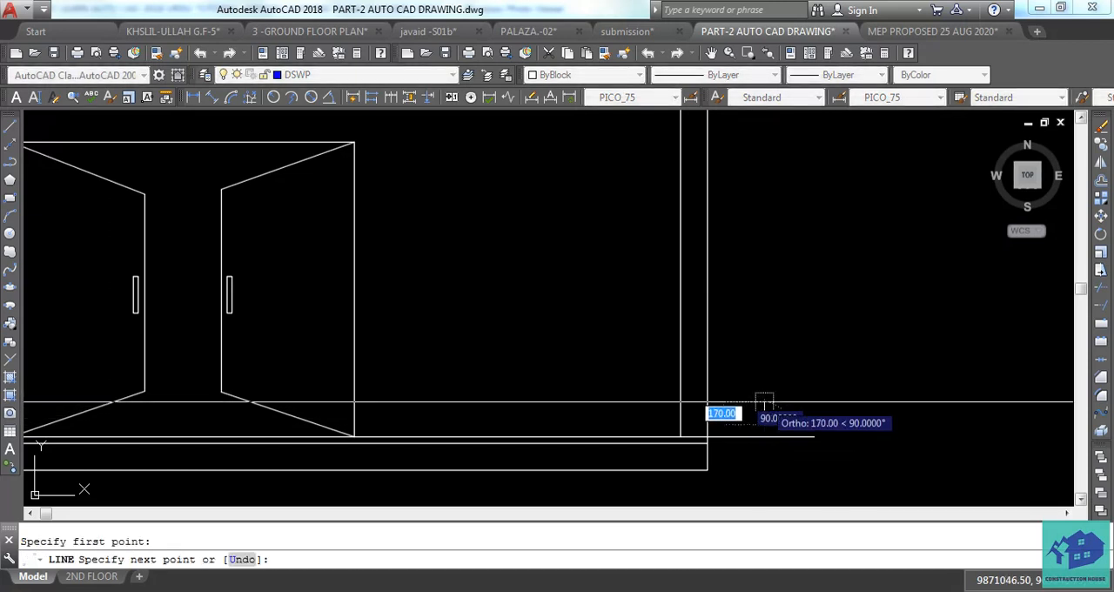
left_click(828, 402)
key("Escape")
key("Return")
scroll(767, 433, "up", 6)
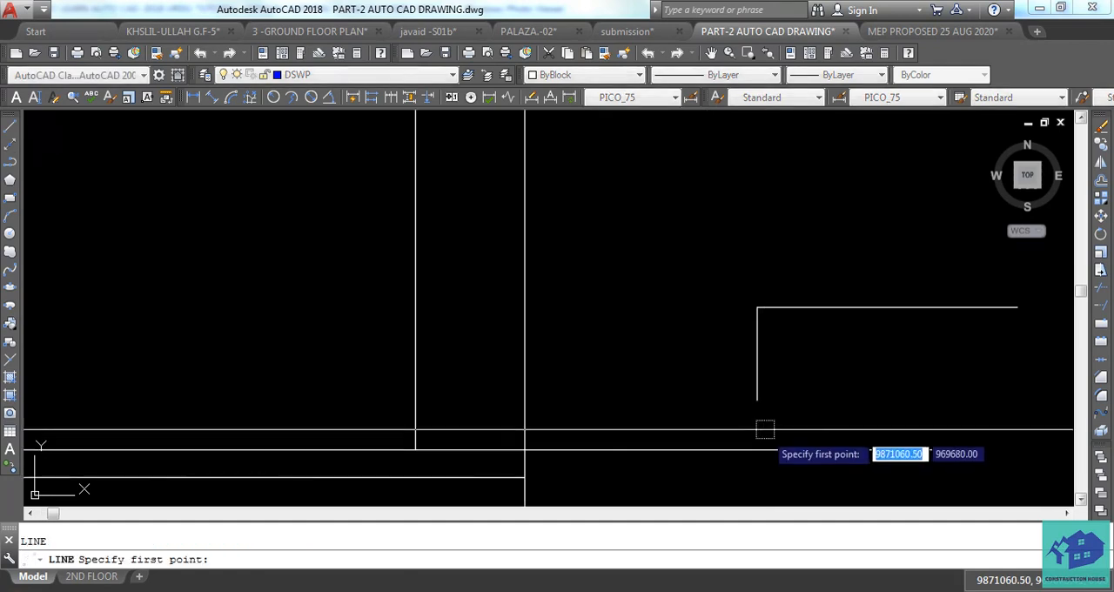
left_click(758, 404)
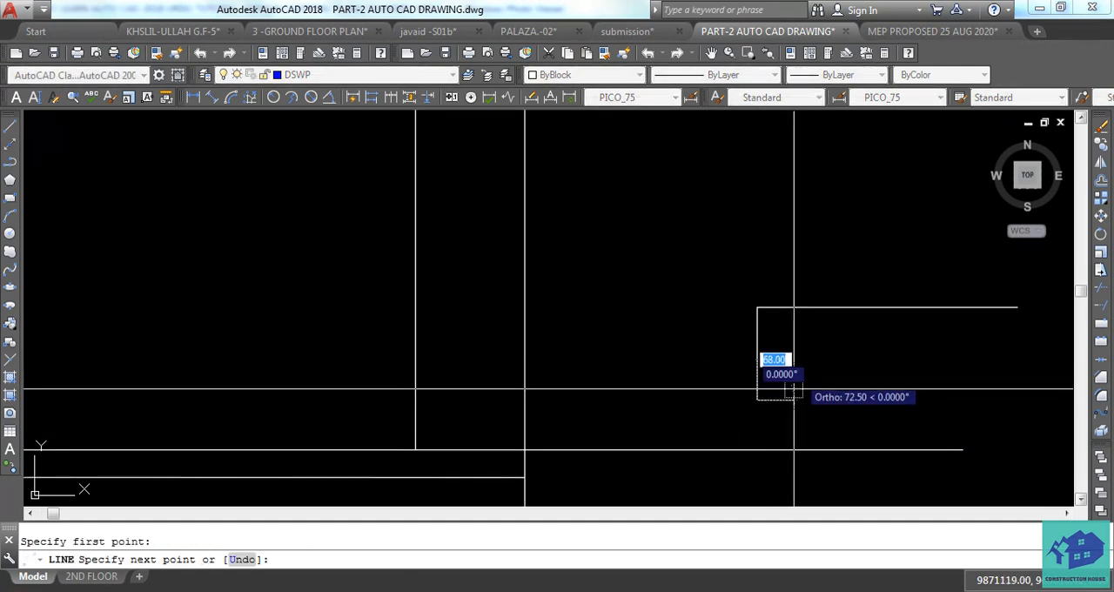
key("Escape")
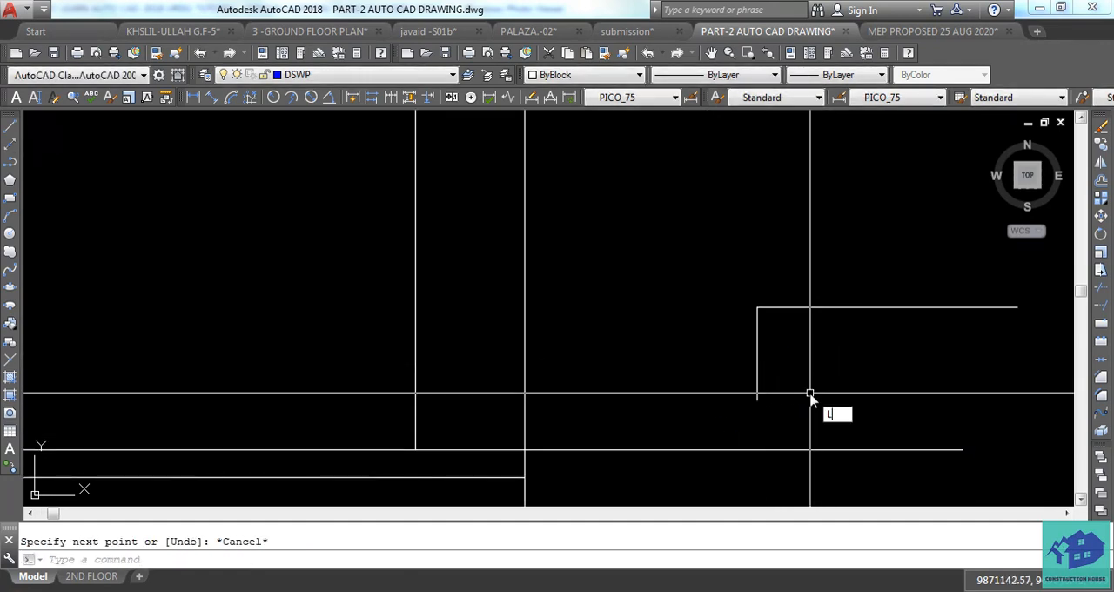
Draw two short slanted lines meeting at the leader's lower end to form a downward arrowhead.
type("l")
key("Return")
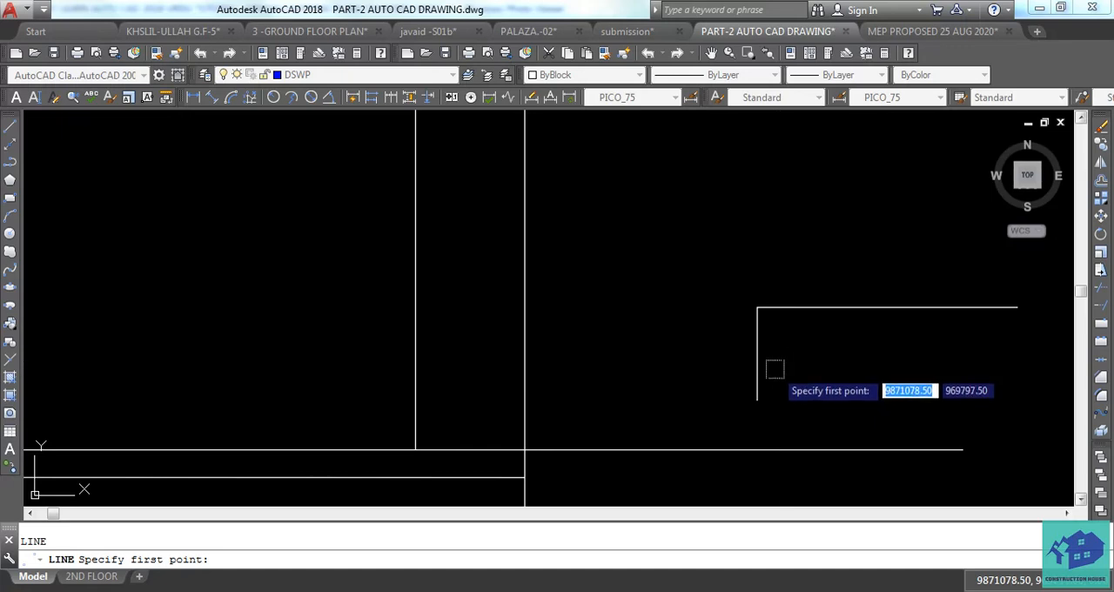
key("Escape")
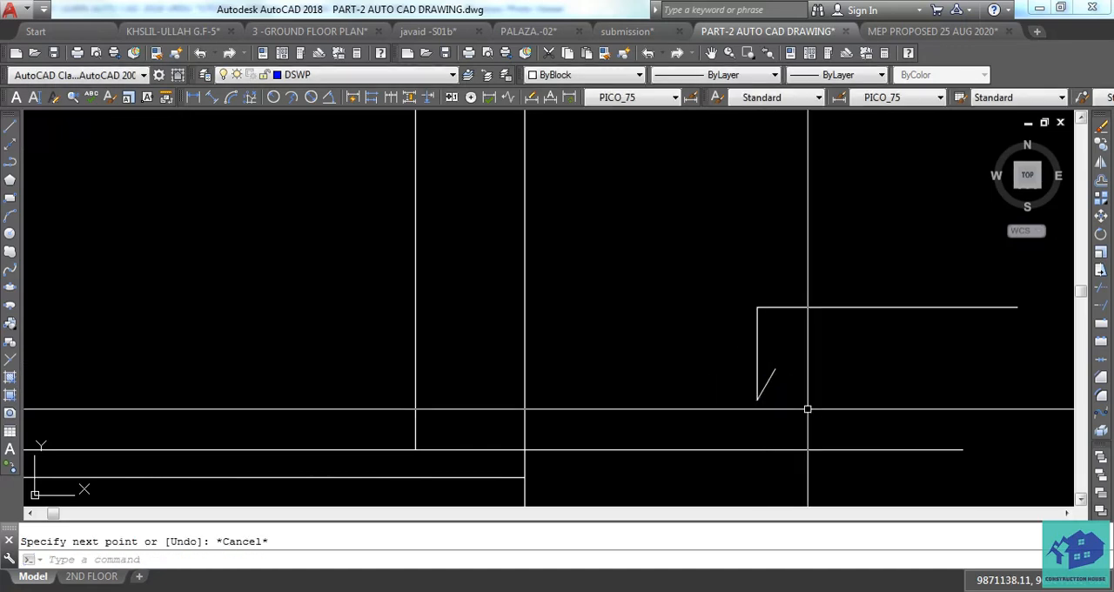
type("l")
key("Return")
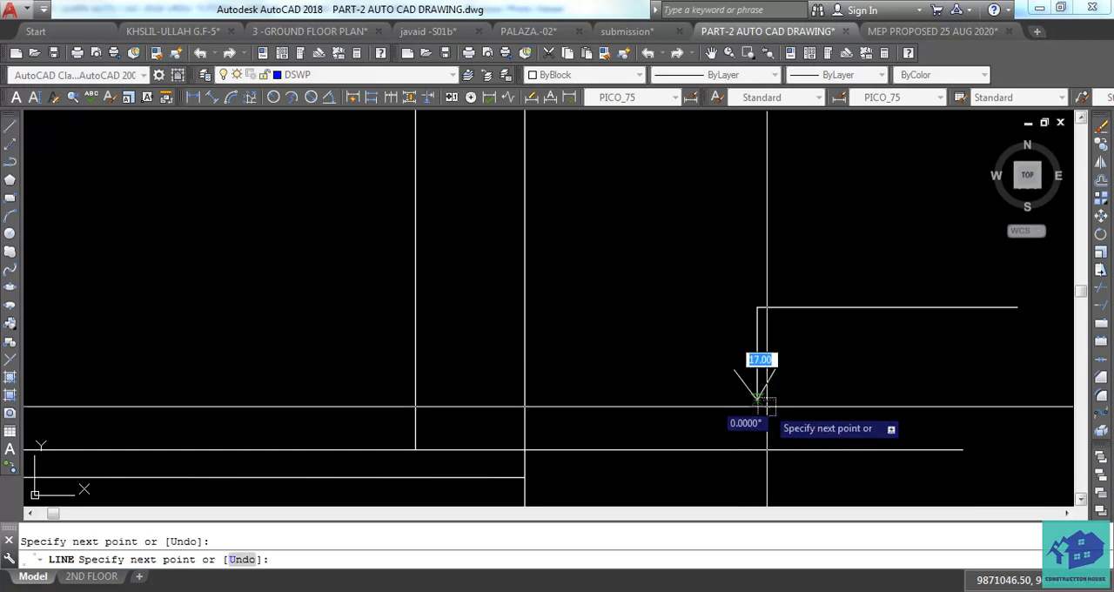
key("Escape")
Copy the SHOP AREA text from the floor plan about 7750 units to its right.
scroll(775, 418, "down", 3)
scroll(791, 413, "down", 3)
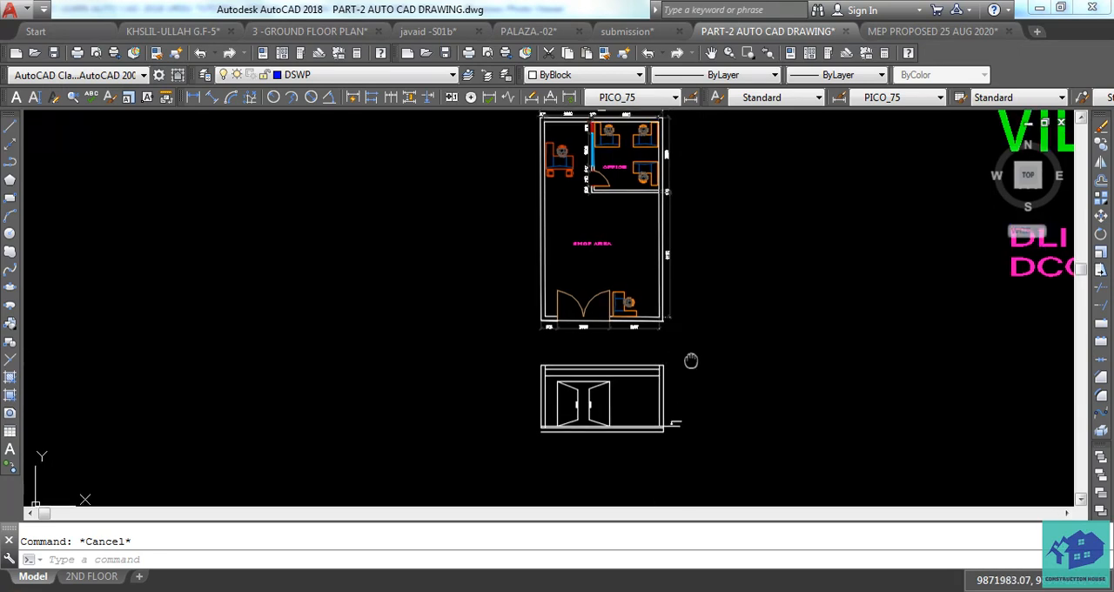
scroll(592, 261, "up", 5)
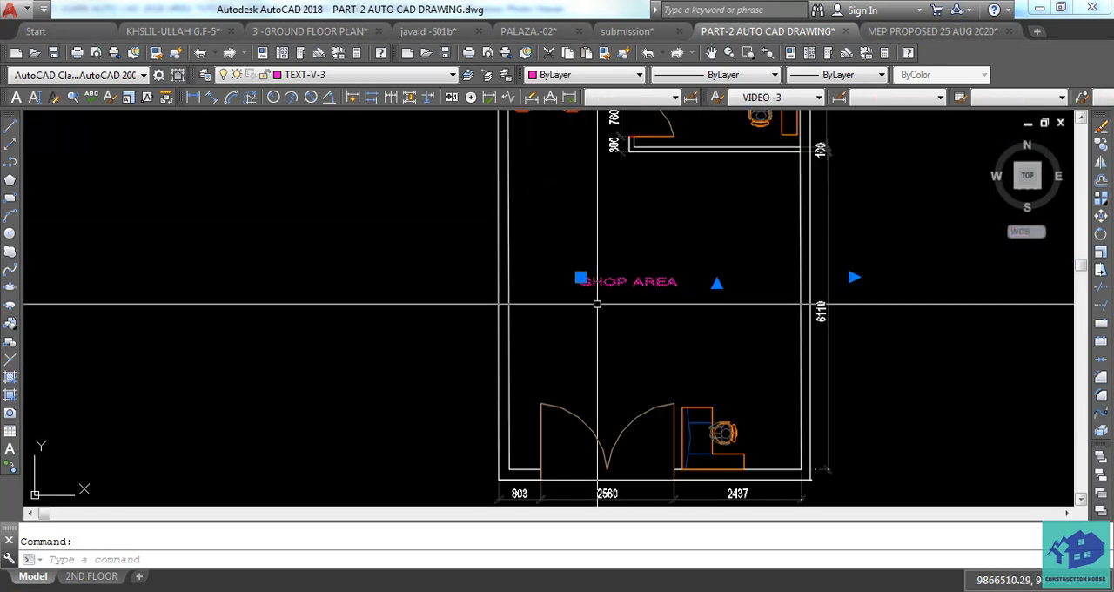
type("co")
key("Return")
left_click(597, 304)
scroll(600, 298, "down", 4)
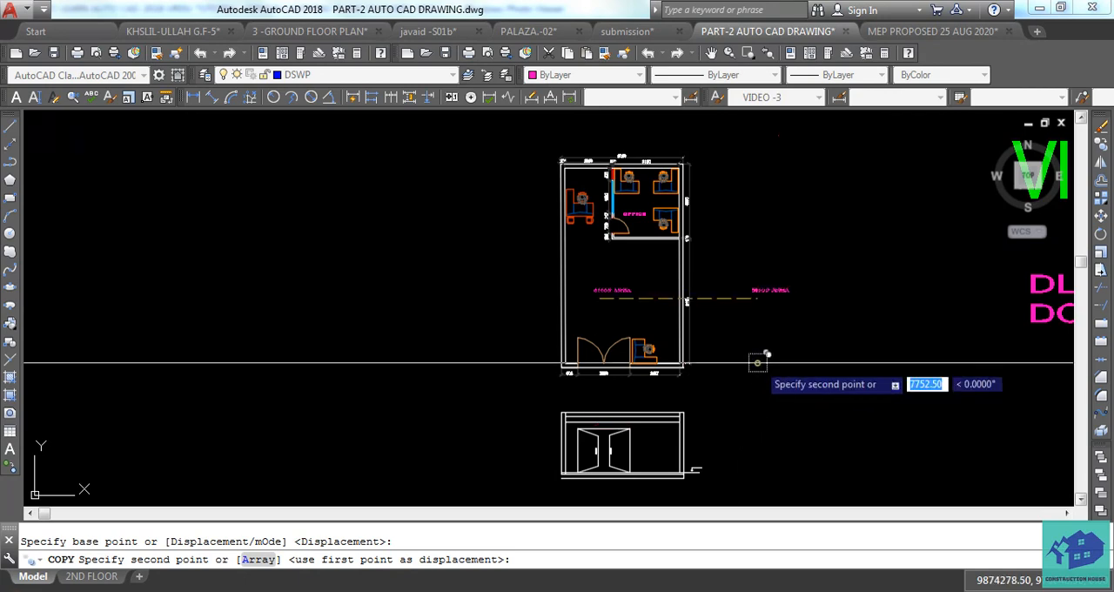
left_click(766, 355)
key("Escape")
Move the copied SHOP AREA text straight down to the right of the front elevation.
left_click(765, 294)
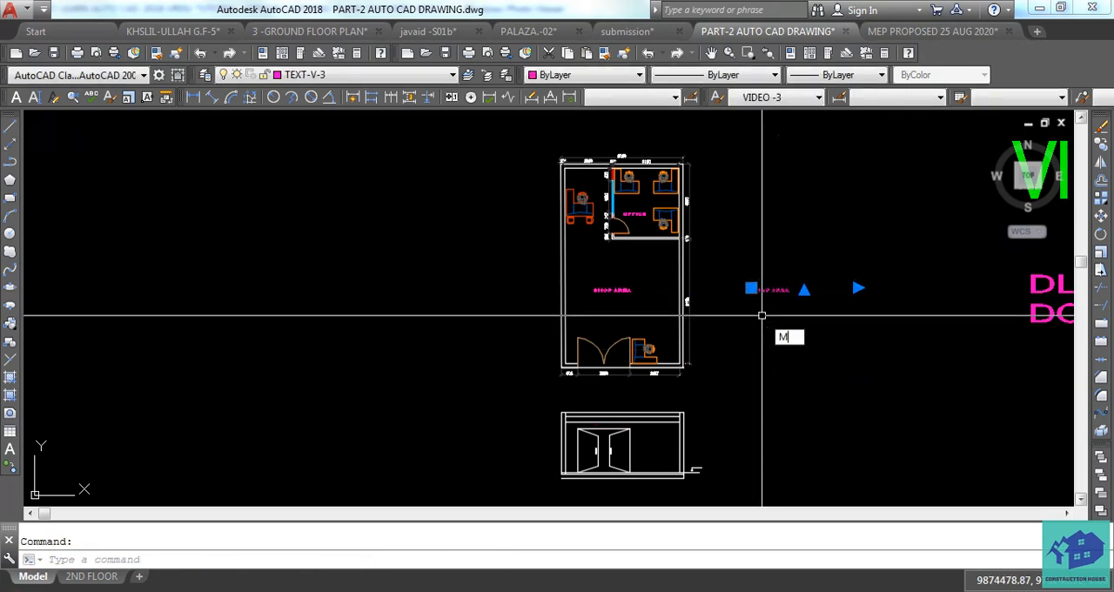
key("Return")
left_click(761, 315)
scroll(746, 319, "up", 3)
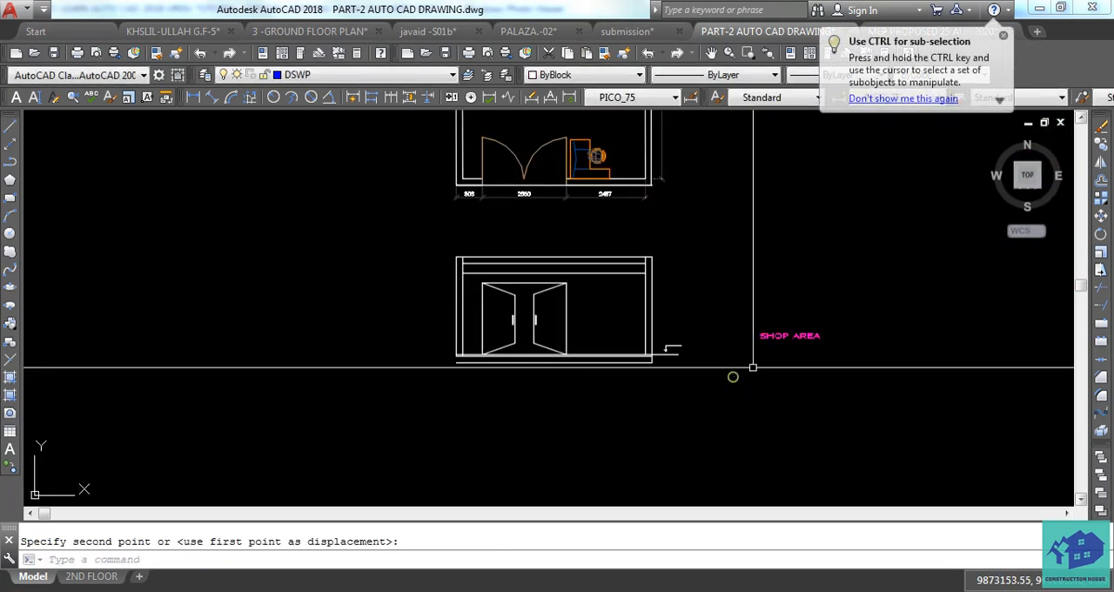
key("Escape")
Move the copied SHOP AREA text left and slightly down so it sits beside the end of the level leader.
key("Return")
scroll(750, 373, "up", 4)
left_click(748, 377)
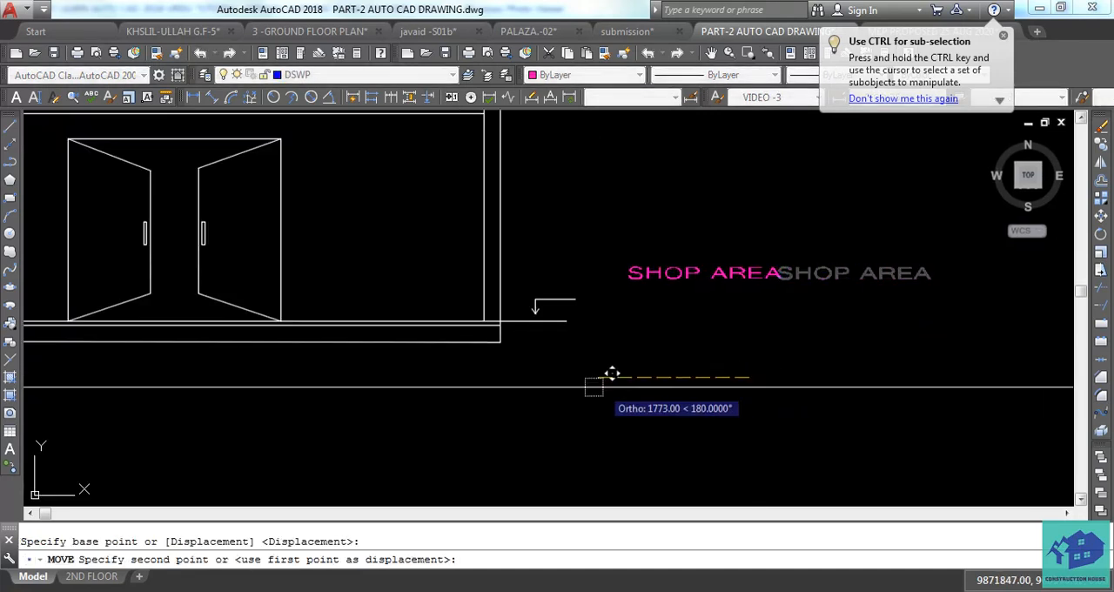
left_click(558, 389)
left_click(614, 273)
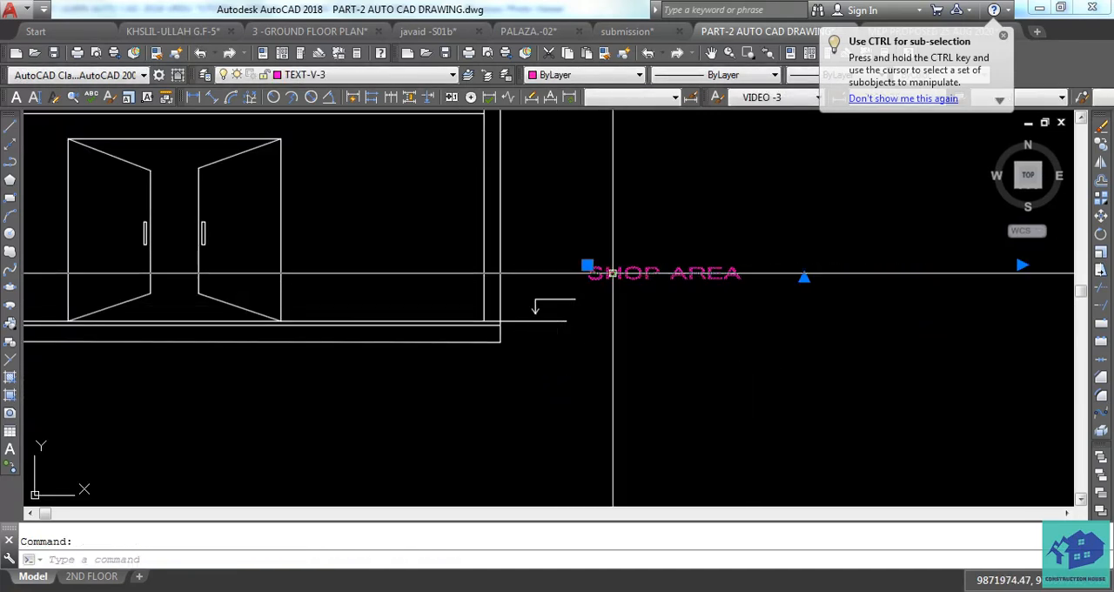
key("Return")
scroll(601, 309, "up", 4)
left_click(600, 321)
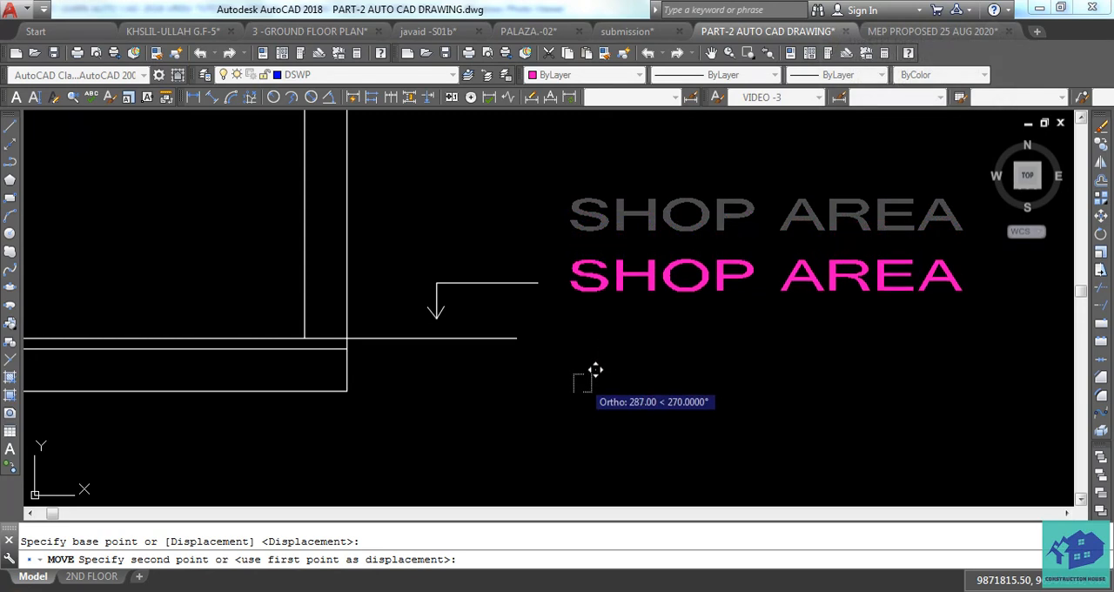
left_click(581, 389)
key("Escape")
Replace the copied text's wording beside the leader with F.F.L.
double_click(608, 289)
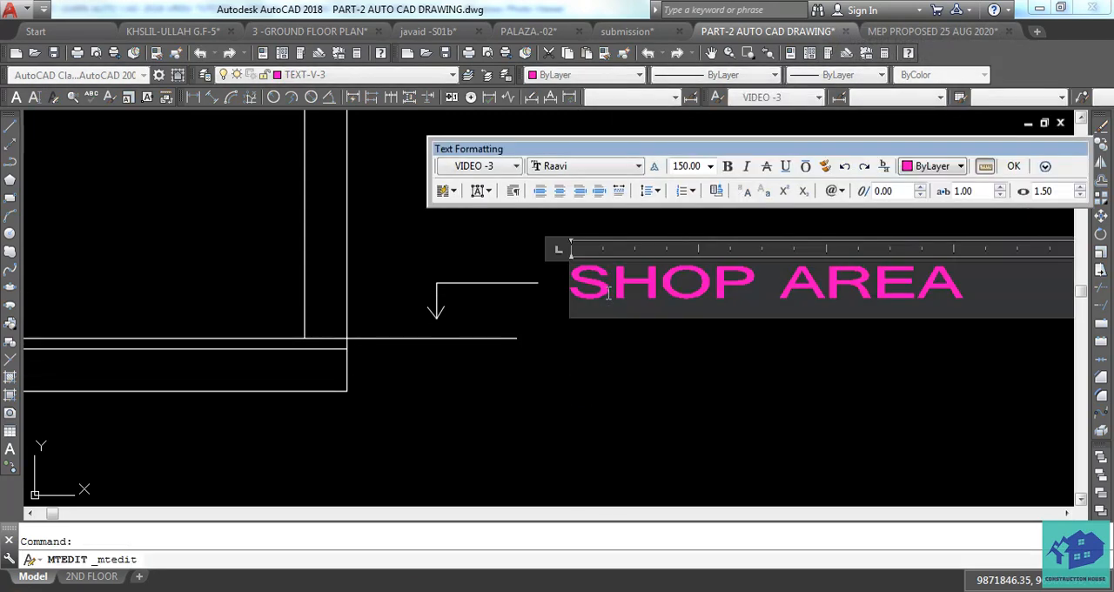
type("F.F.")
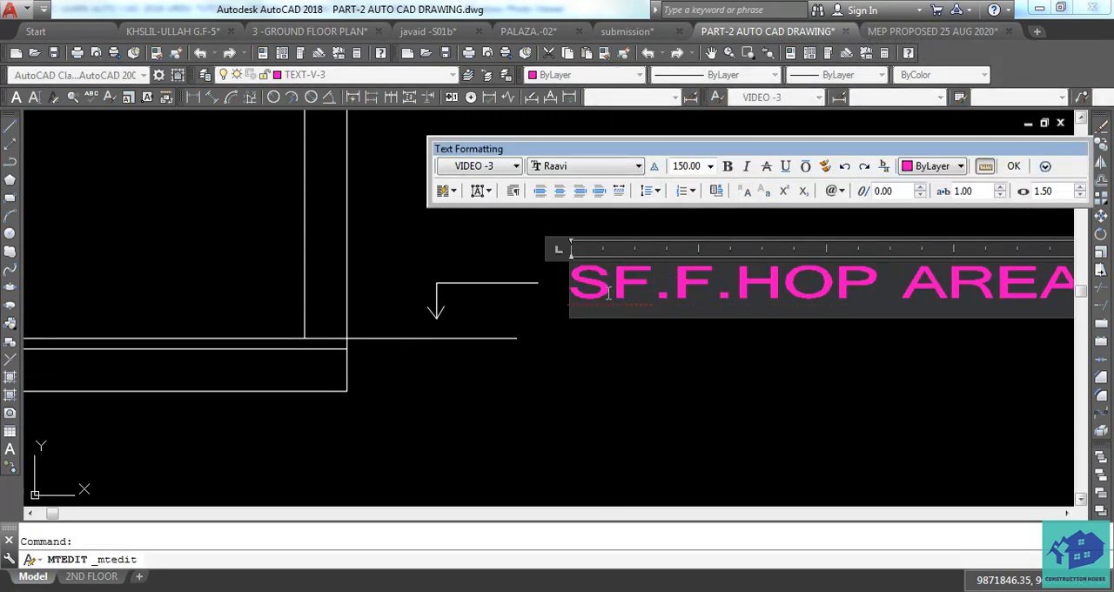
scroll(681, 312, "down", 2)
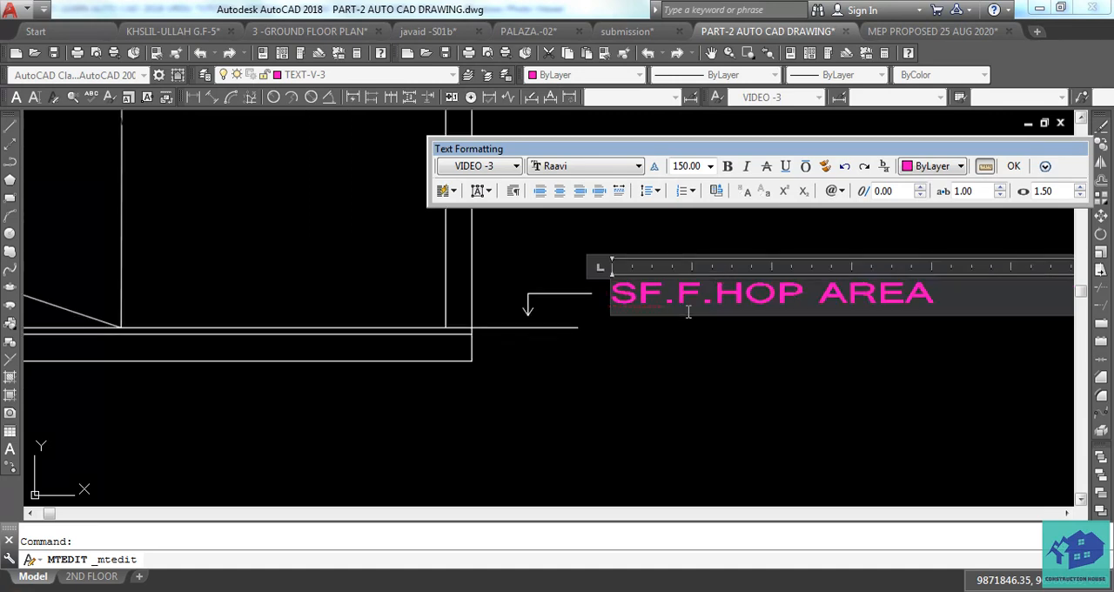
left_click_drag(943, 290, 636, 297)
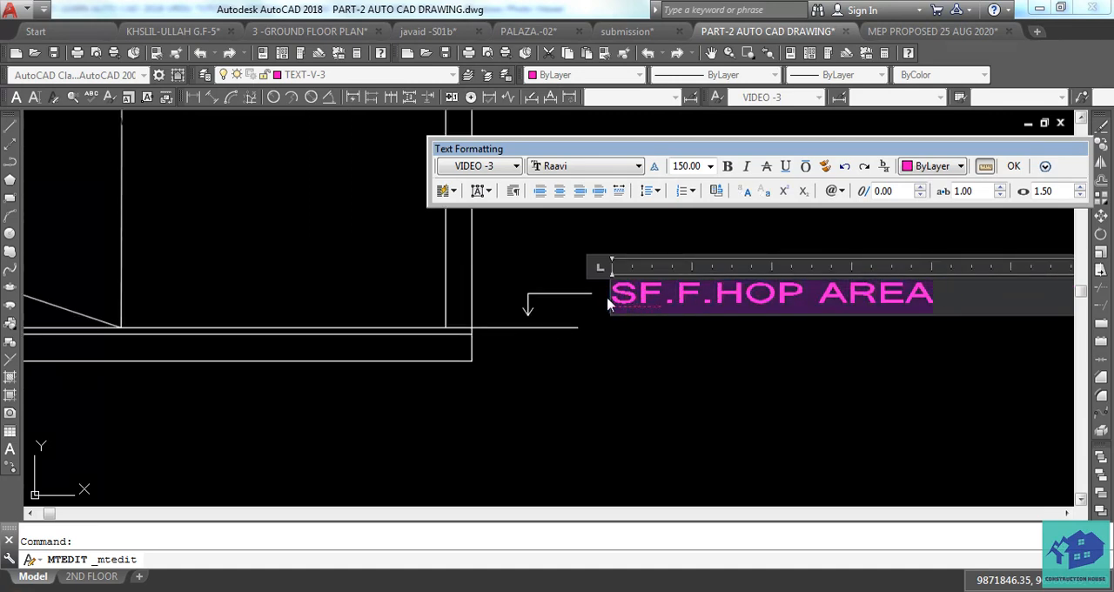
type("F.F.L")
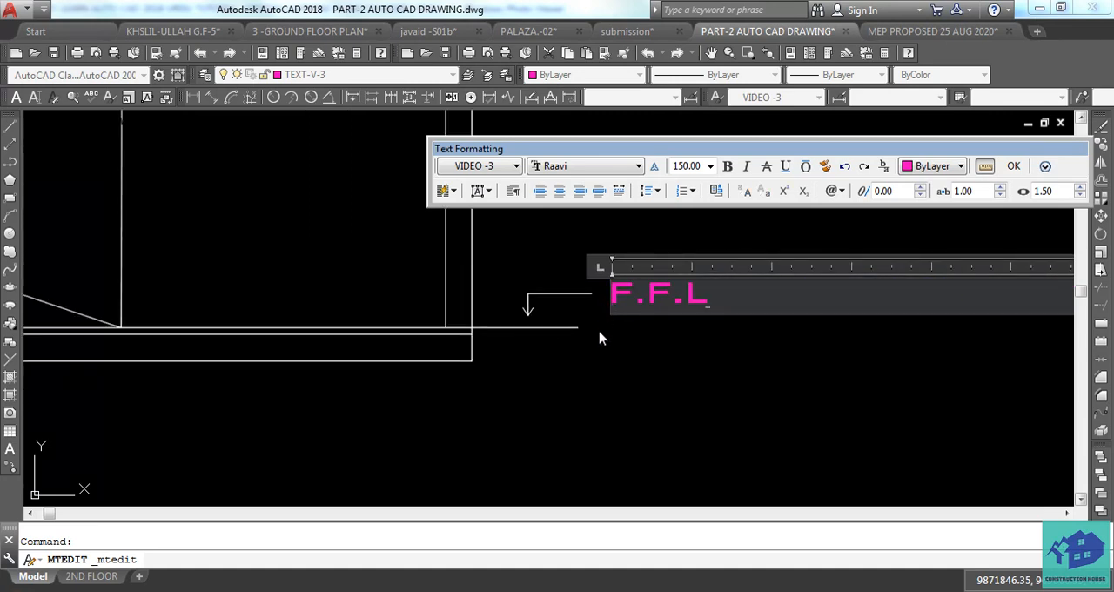
left_click(602, 341)
mouse_move(618, 390)
middle_mouse_down()
mouse_move(691, 423)
mouse_move(670, 418)
middle_mouse_up()
scroll(691, 422, "down", 4)
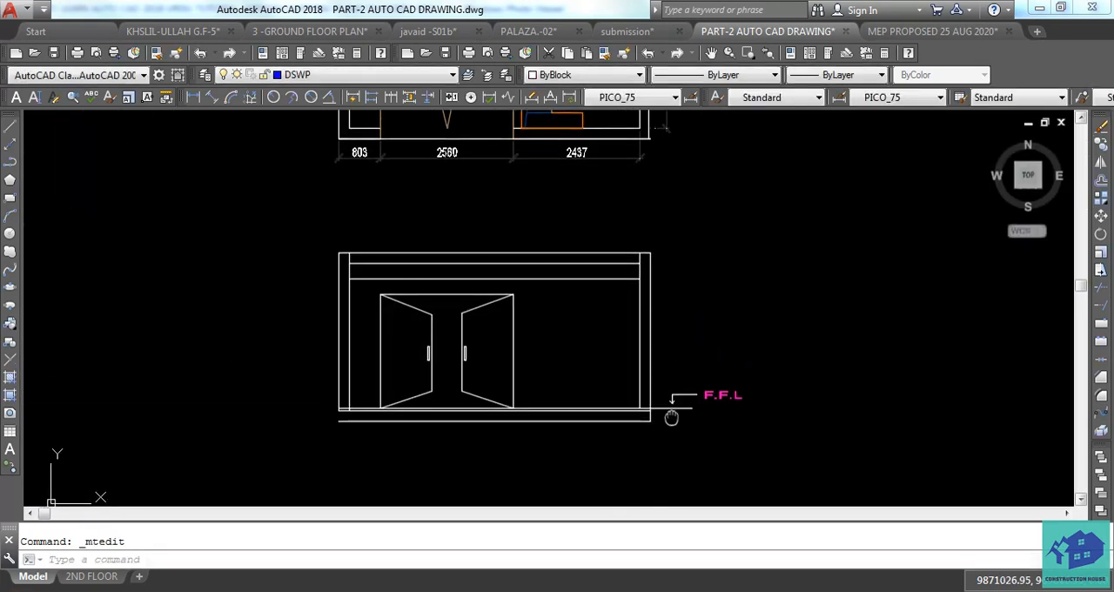
middle_click_drag(646, 354, 664, 364)
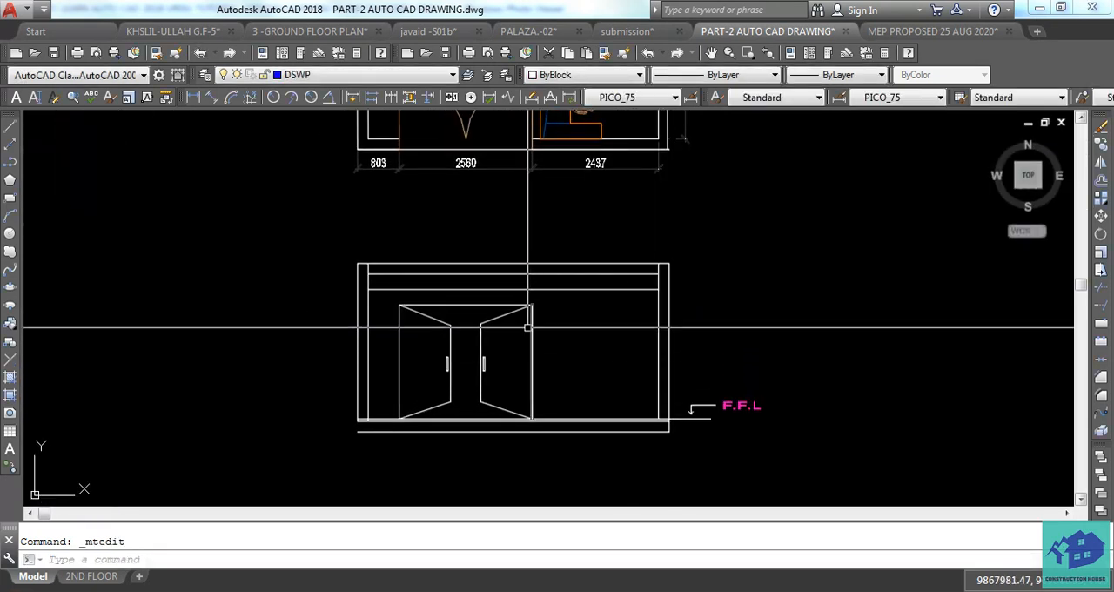
middle_click_drag(509, 341, 517, 390)
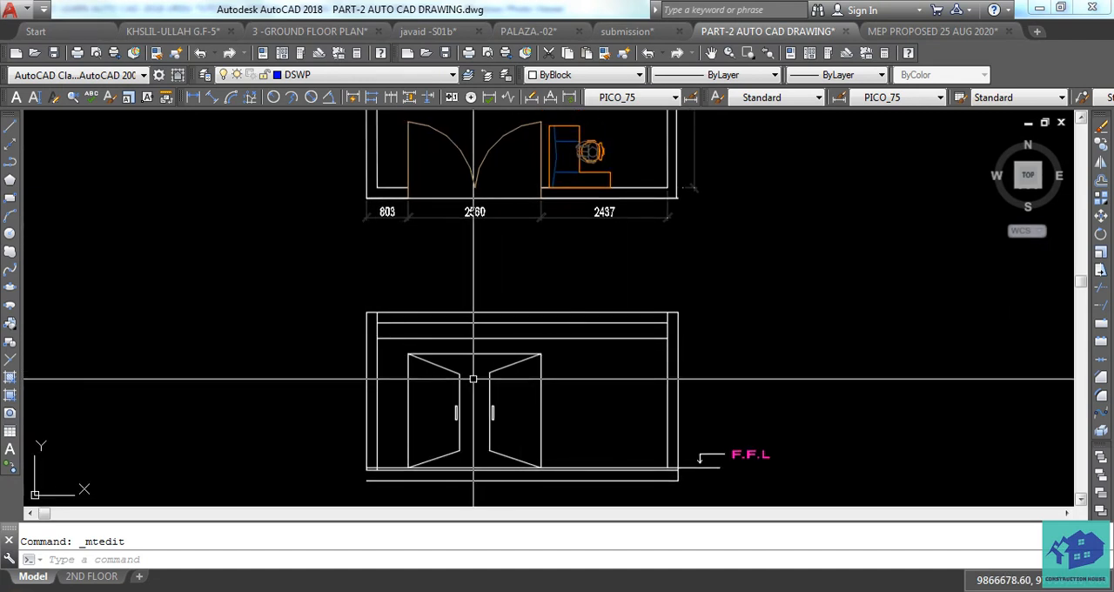
scroll(557, 344, "up", 3)
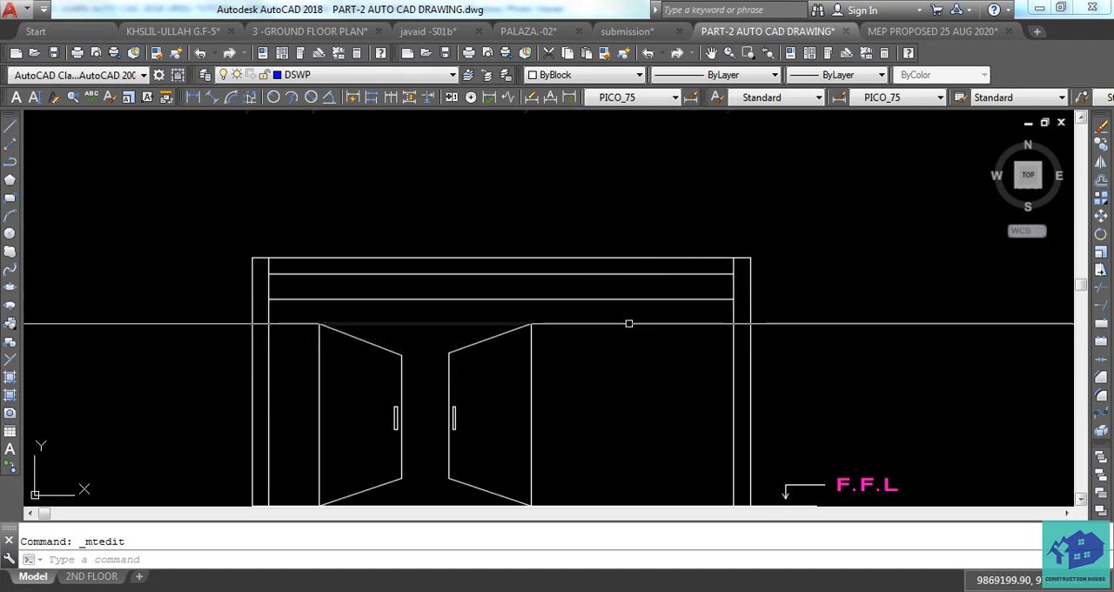
Copy the F.F.L label with its arrow leader about 3010 units straight up, near the elevation's upper right corner.
middle_click_drag(685, 389, 629, 295)
scroll(784, 401, "up", 4)
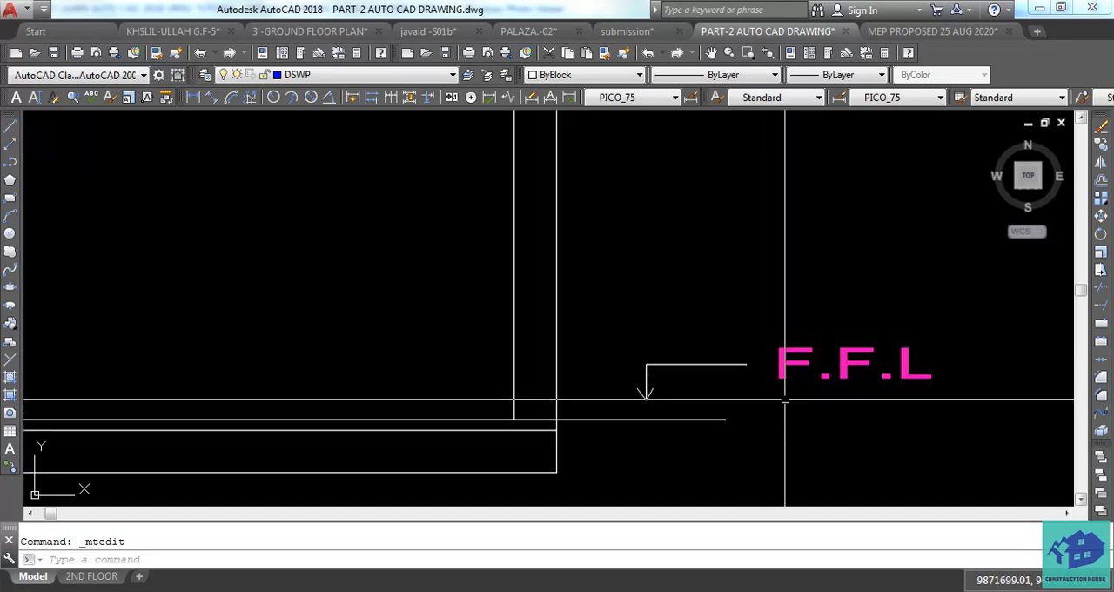
left_click(845, 323)
left_click(635, 394)
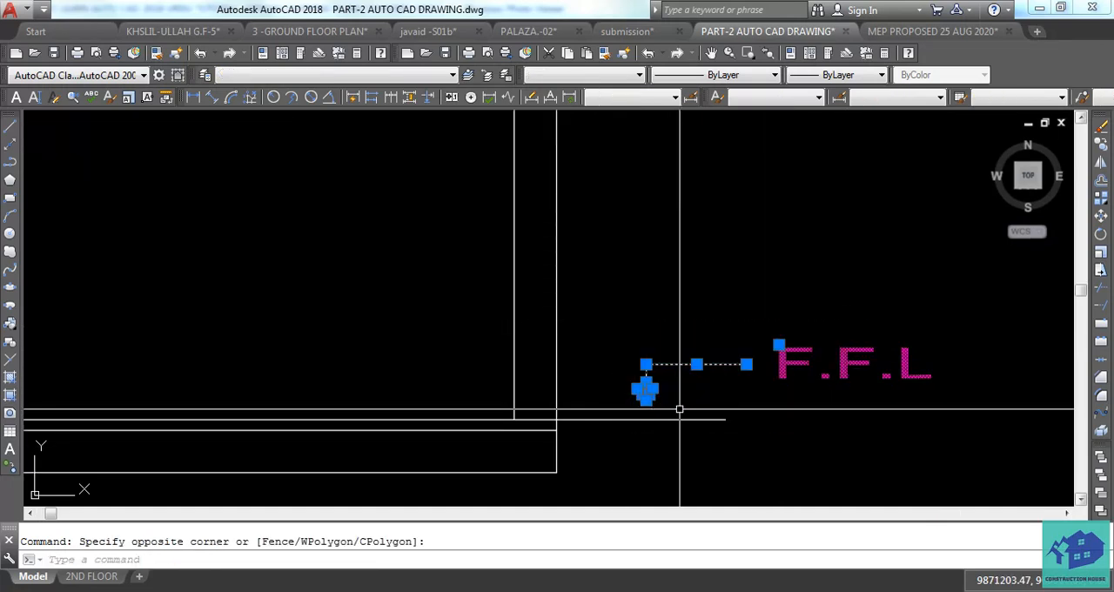
type("CO")
key("space")
type("M")
key("space")
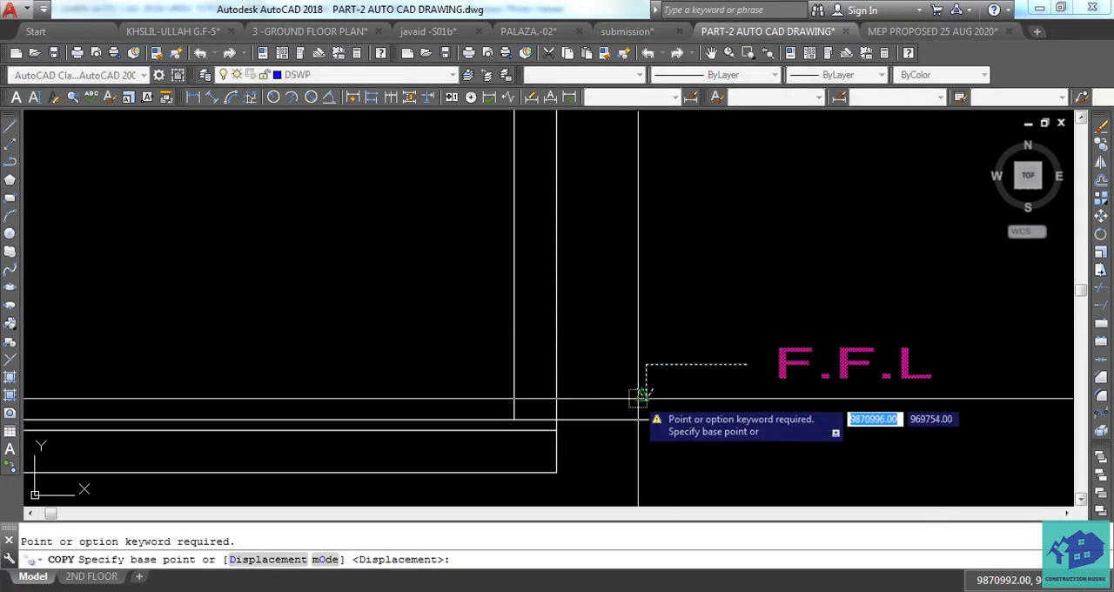
left_click(644, 396)
scroll(648, 374, "down", 3)
scroll(657, 365, "up", 5)
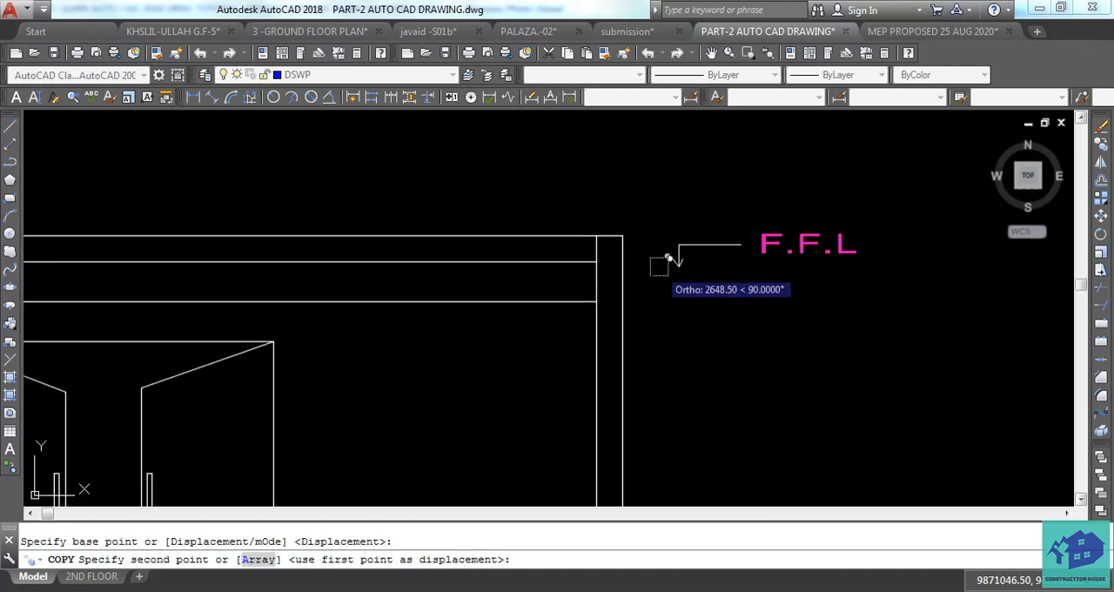
left_click(661, 213)
key("Escape")
Move the upper F.F.L label and its arrow leader left so the arrow points at the elevation's top line.
middle_click_drag(832, 198, 803, 251)
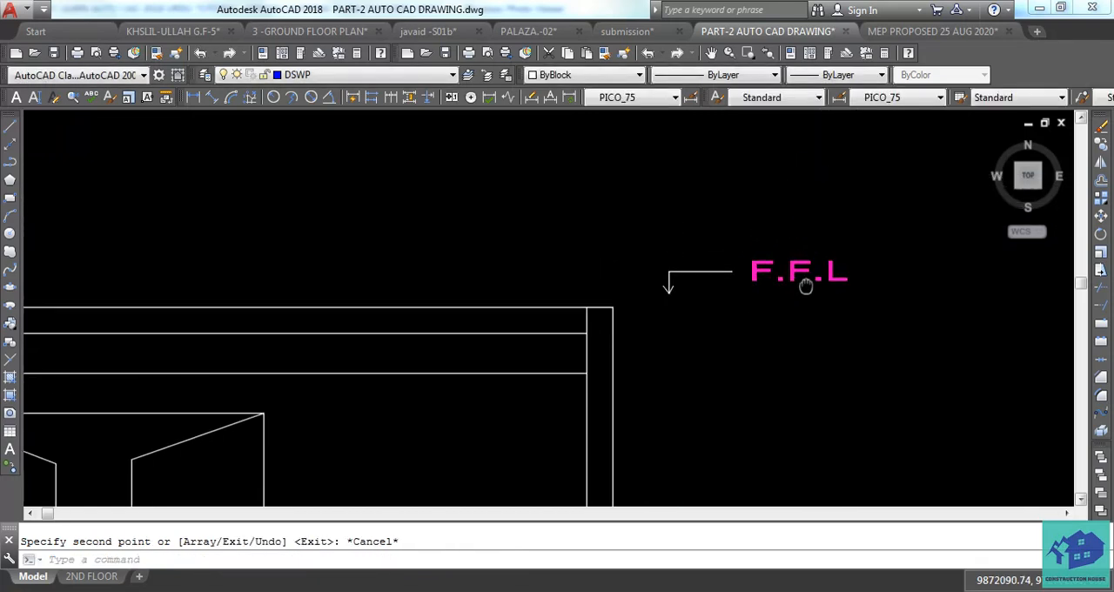
key("Escape")
left_click(841, 245)
left_click(672, 308)
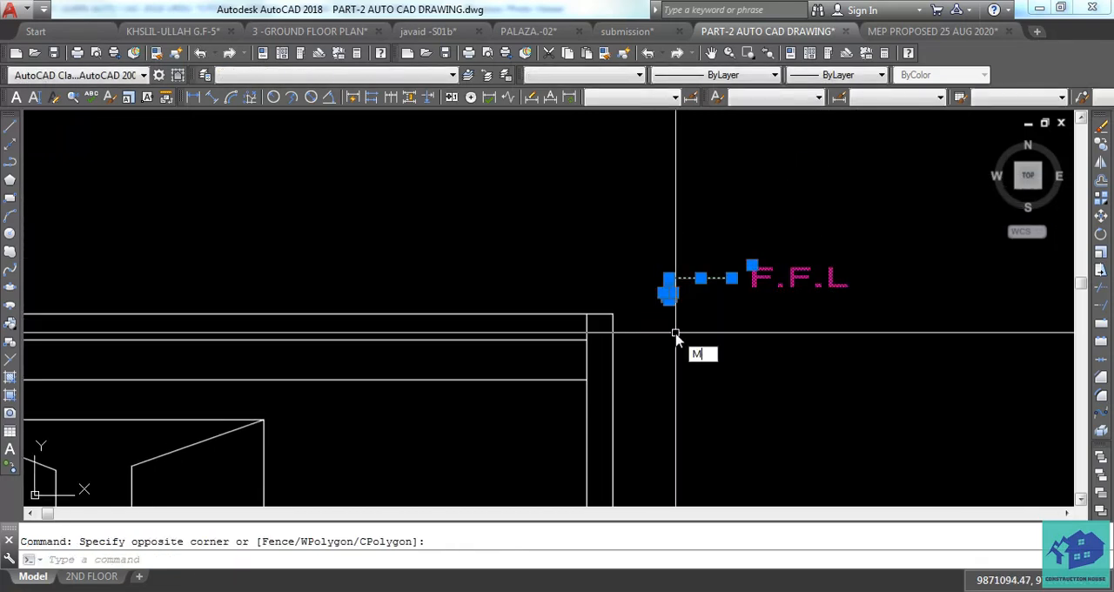
type("M")
key("Return")
scroll(677, 338, "up", 2)
left_click(659, 251)
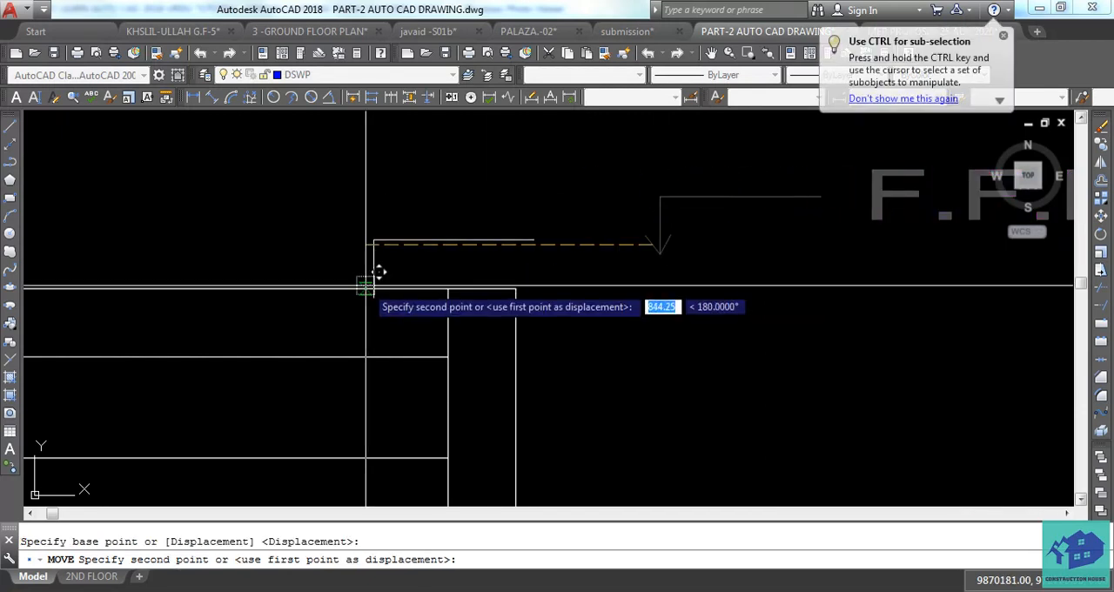
left_click(372, 289)
middle_click_drag(433, 259, 441, 303)
key("Escape")
Move the upper leader's horizontal line straight up a short distance above its arrow stem.
left_click(440, 262)
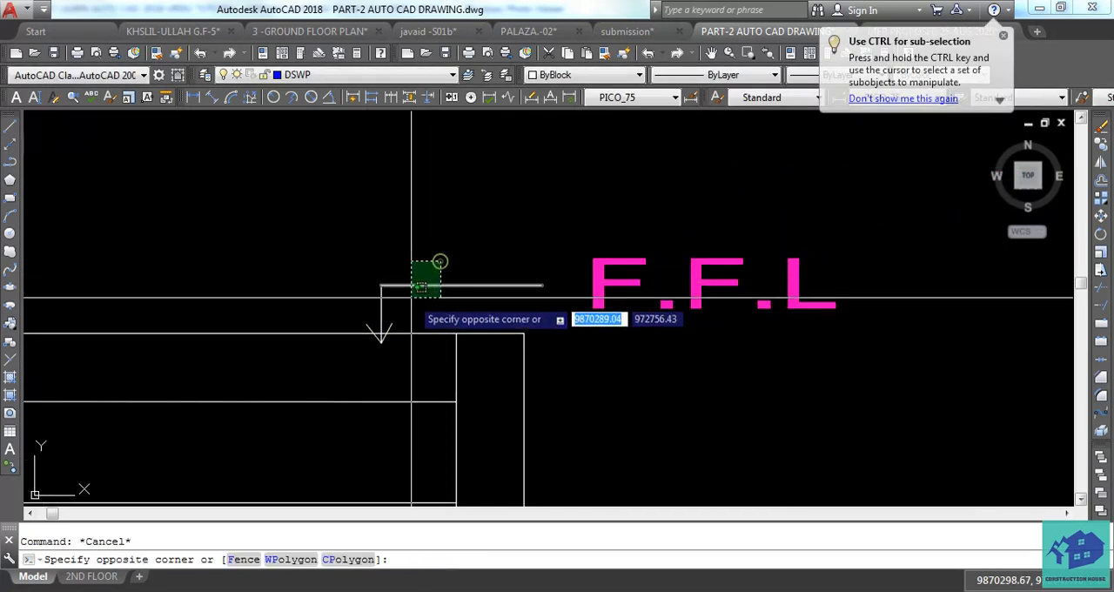
left_click(410, 298)
left_click(589, 236)
left_click(539, 234)
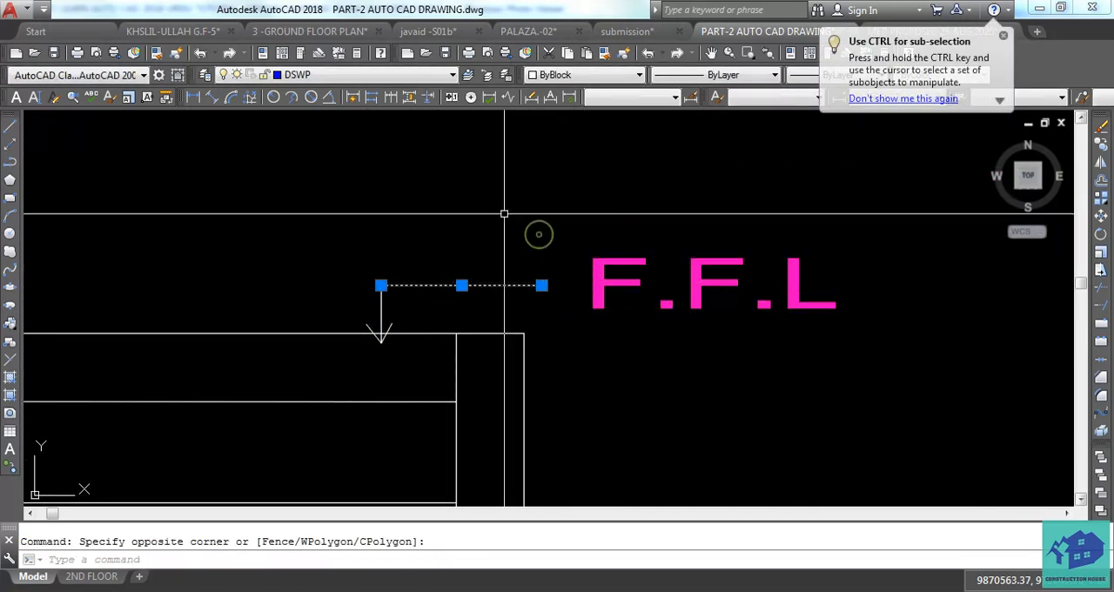
type("M")
key("Return")
left_click(380, 284)
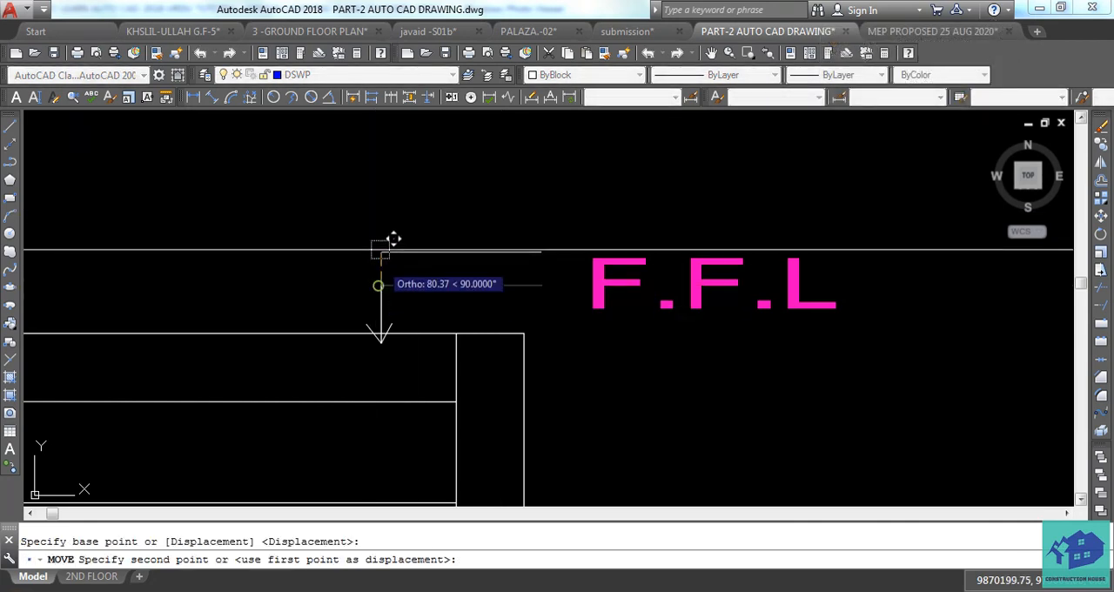
left_click(380, 241)
Extend the arrow's vertical stem up to the leader's raised horizontal line.
type("EX")
key("Return")
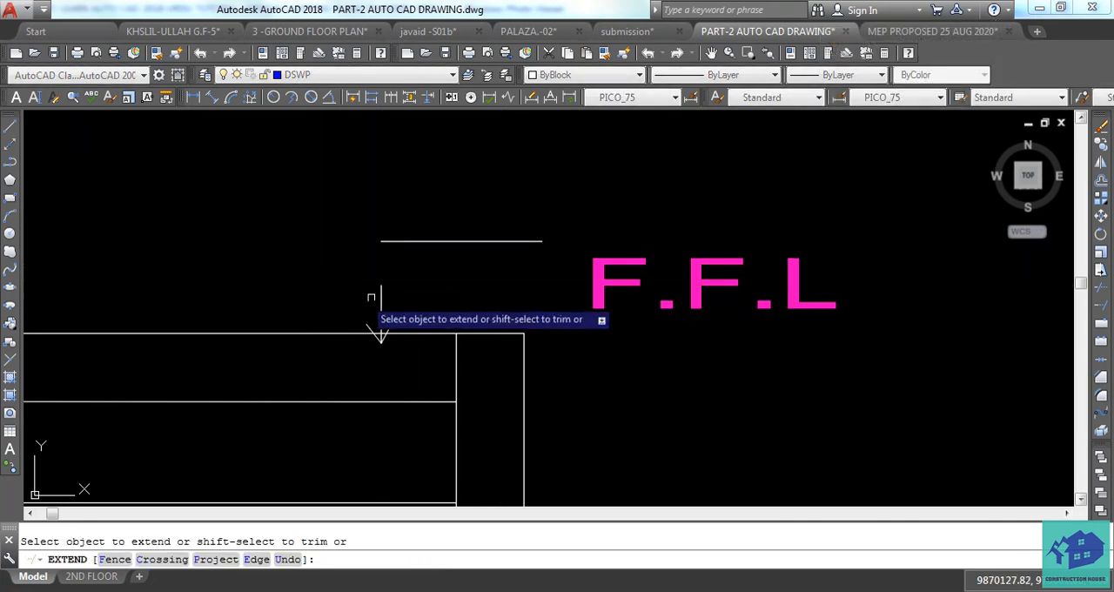
left_click(403, 281)
left_click(360, 294)
Move the upper F.F.L text straight up so it sits beside the end of the leader's horizontal line.
left_click(677, 226)
left_click(615, 289)
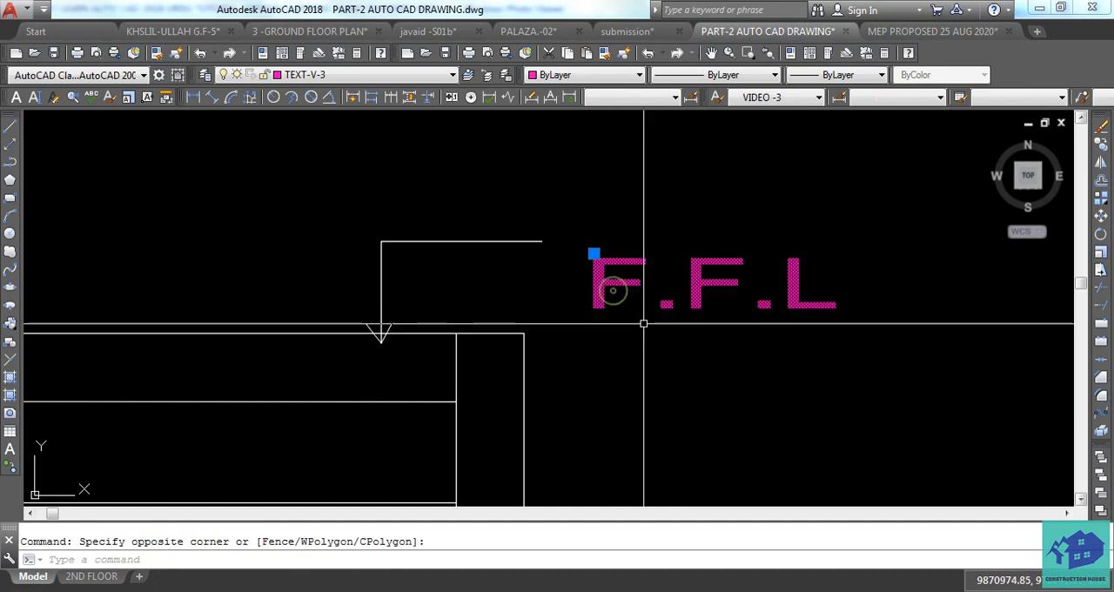
type("M")
key("Return")
left_click(668, 374)
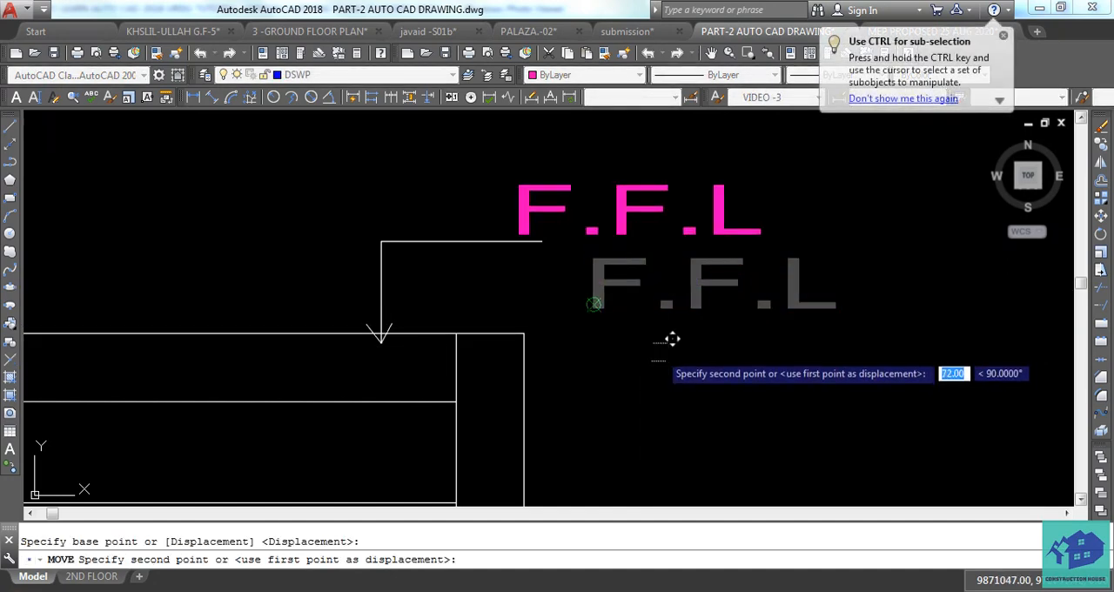
left_click(661, 344)
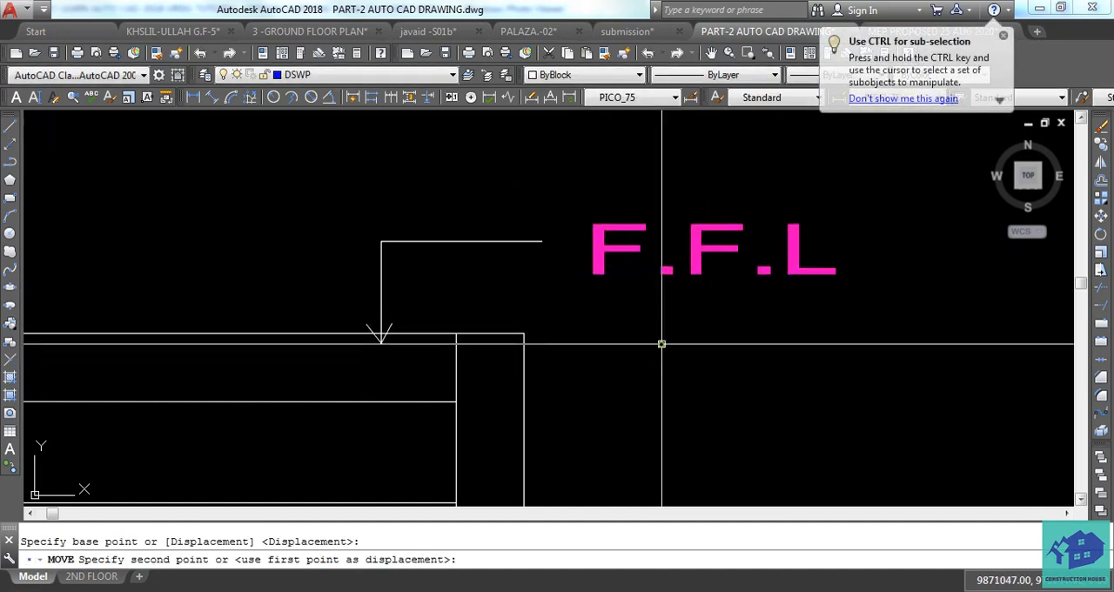
Replace the upper F.F.L text beside the leader with SLAB.
double_click(611, 268)
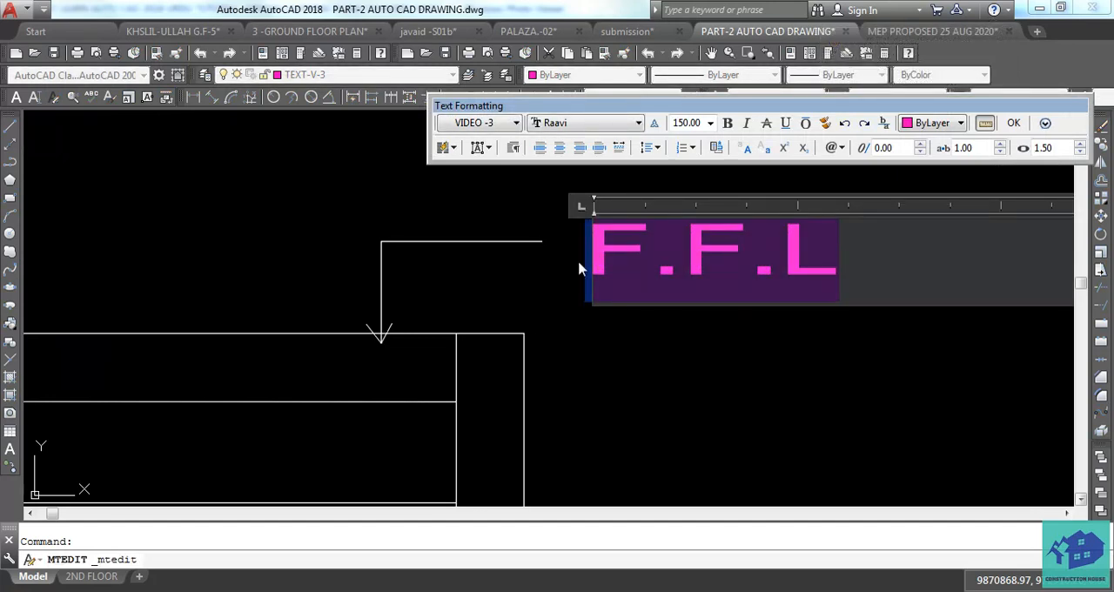
type("SLAB")
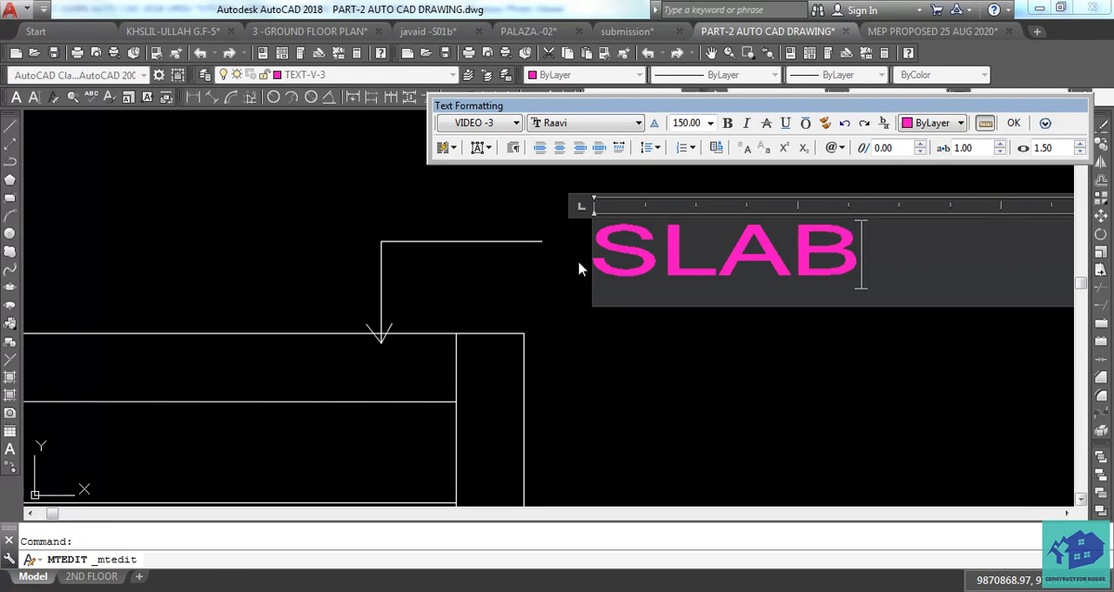
left_click(640, 320)
scroll(604, 353, "down", 2)
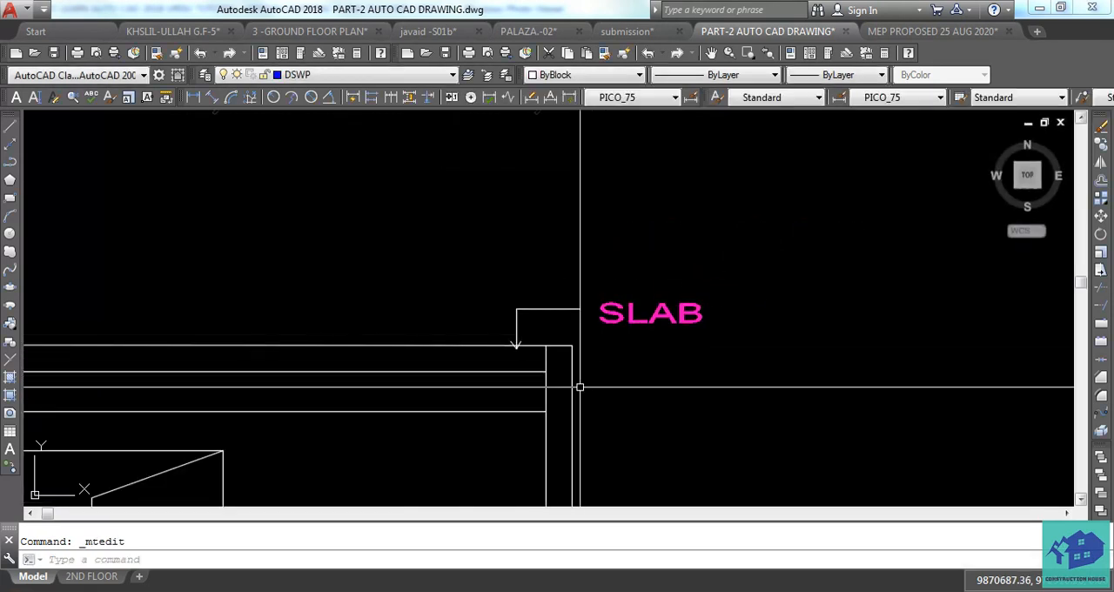
scroll(580, 385, "up", 1)
mouse_move(578, 397)
middle_mouse_down()
mouse_move(495, 356)
mouse_move(475, 321)
middle_mouse_up()
scroll(560, 406, "down", 1)
scroll(488, 370, "up", 2)
middle_click_drag(566, 372, 500, 383)
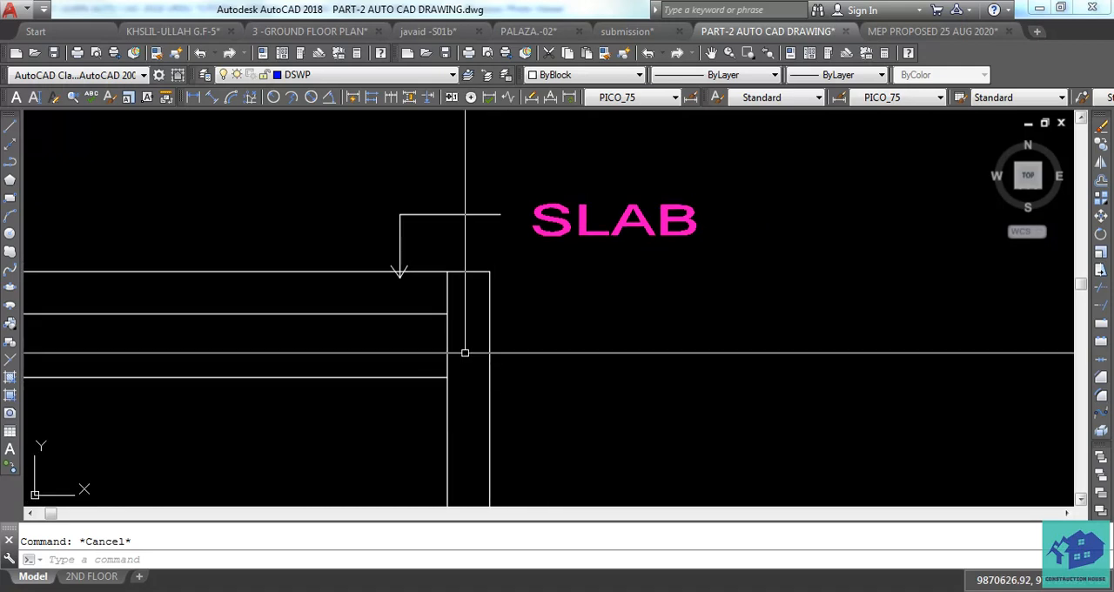
scroll(402, 239, "up", 3)
left_click(422, 254)
left_click(386, 280)
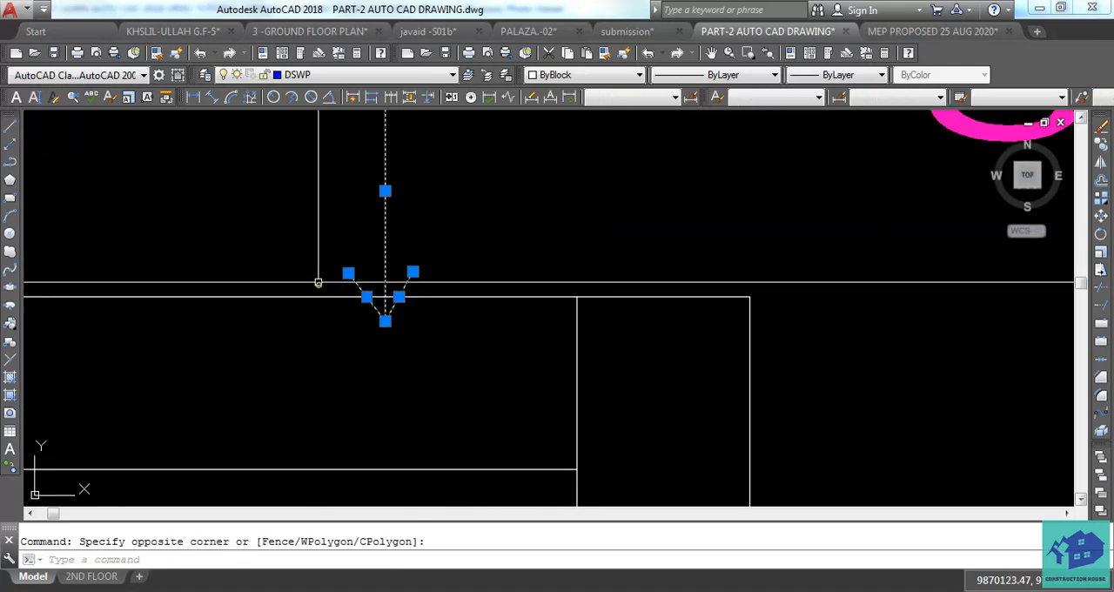
scroll(447, 301, "up", 2)
key("Return")
type("co")
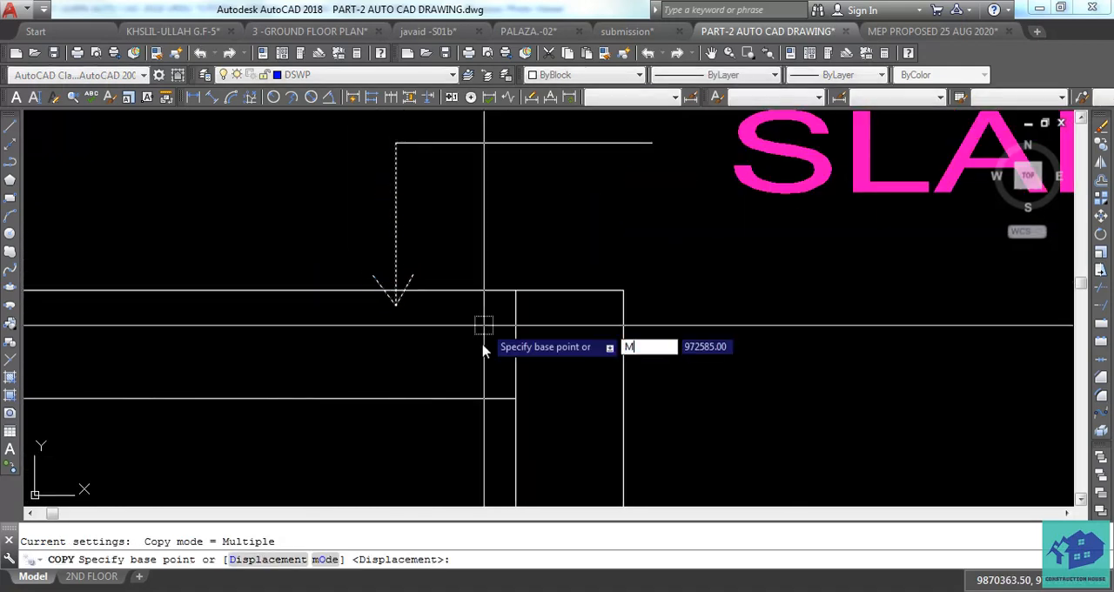
key("Return")
scroll(484, 325, "down", 2)
middle_click_drag(484, 325, 487, 182)
scroll(489, 181, "down", 2)
key("Escape")
scroll(459, 305, "up", 4)
scroll(459, 305, "down", 4)
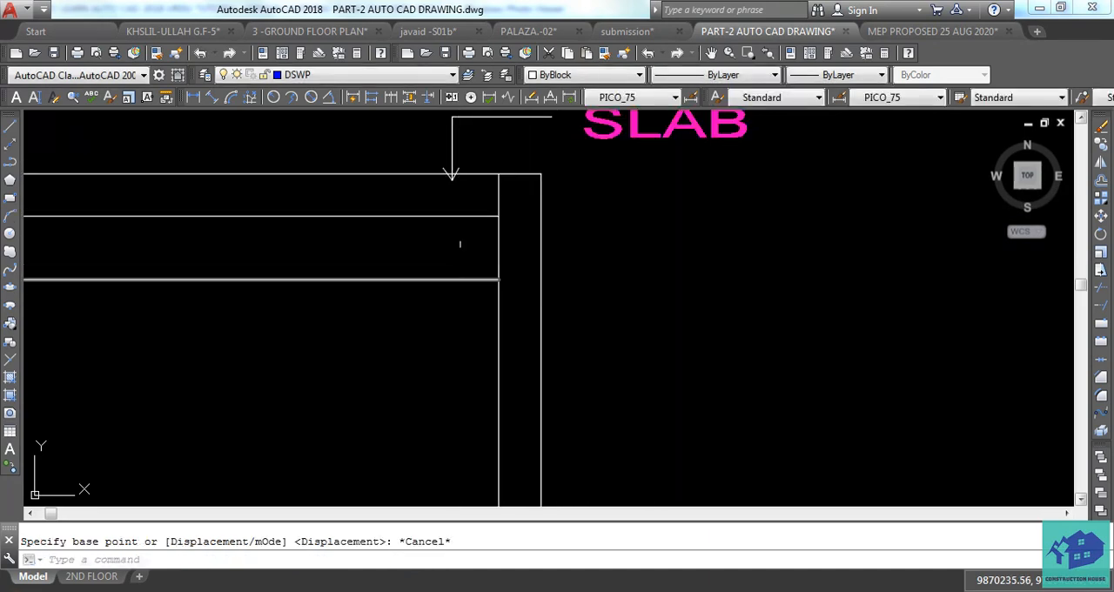
middle_click_drag(460, 244, 462, 364)
key("Escape")
Copy the SLAB leader with its arrow and horizontal line to the left along the elevation's top line.
left_click(504, 207)
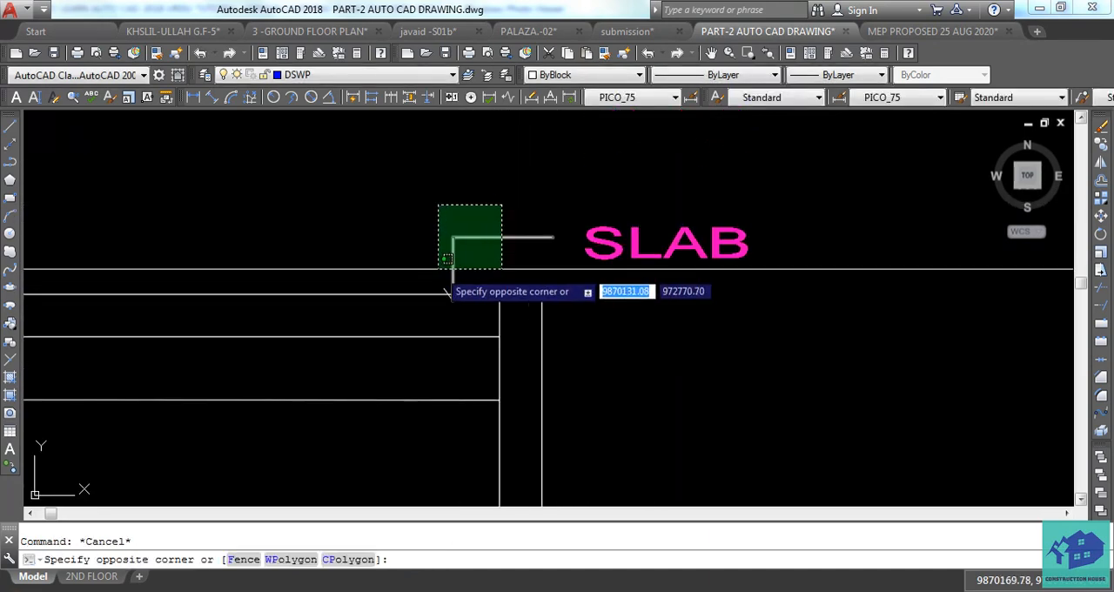
left_click(439, 269)
scroll(439, 269, "up", 2)
left_click(503, 252)
left_click(435, 264)
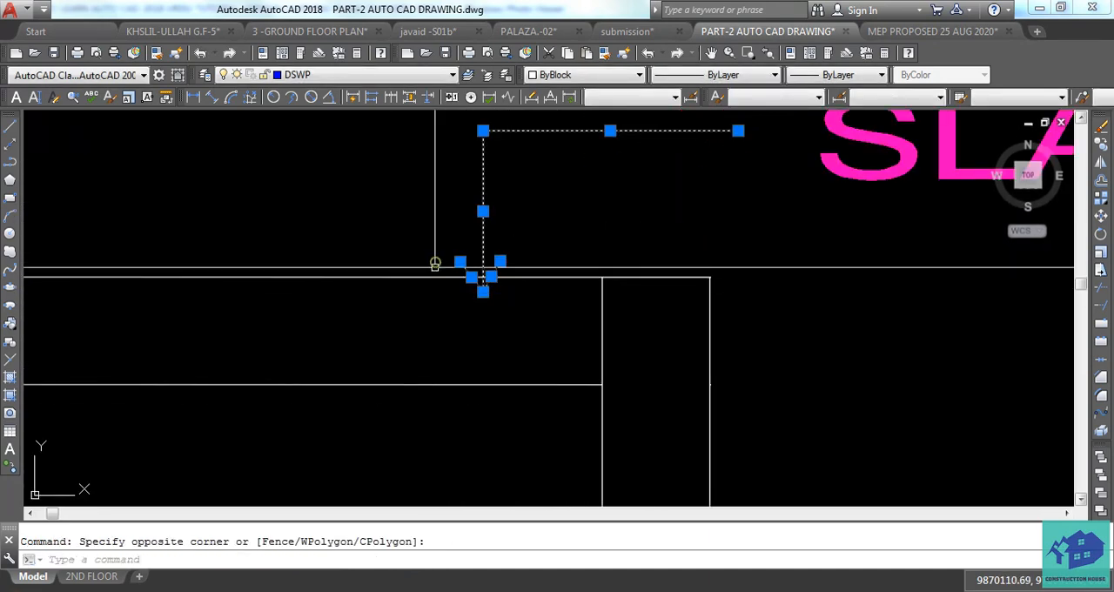
type("CO")
key("Return")
type("M")
key("Return")
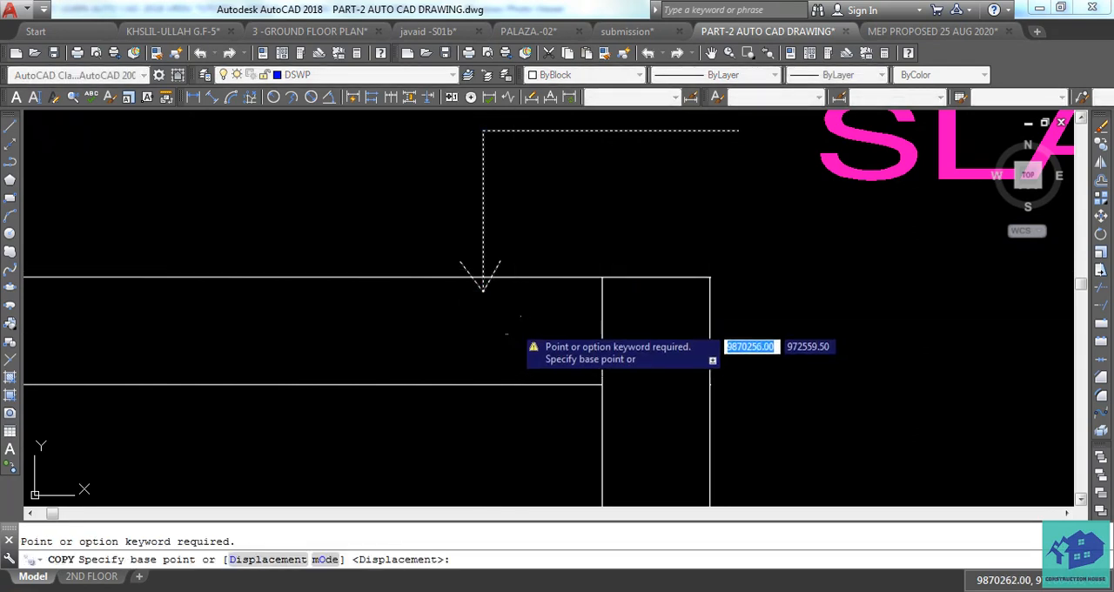
left_click(484, 293)
middle_click_drag(372, 299, 774, 356)
middle_click_drag(577, 356, 567, 325)
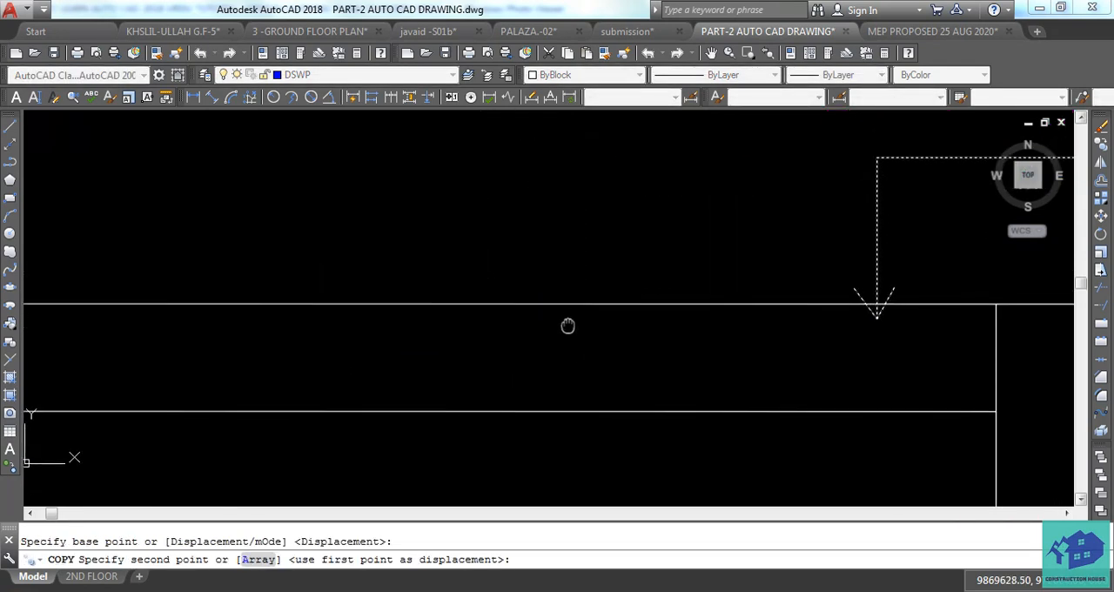
scroll(505, 318, "down", 2)
left_click(477, 321)
key("Escape")
Move the copied leader's arrowhead and stem straight down so the tip touches the third horizontal line from the top.
scroll(493, 276, "up", 3)
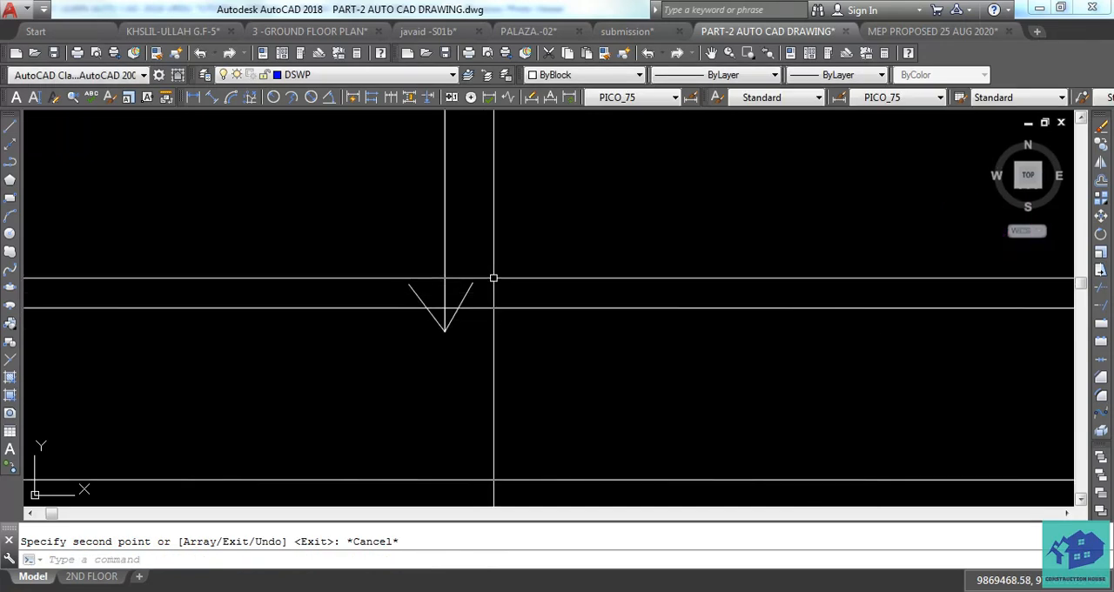
left_click(497, 275)
left_click(398, 297)
type("M")
key("Return")
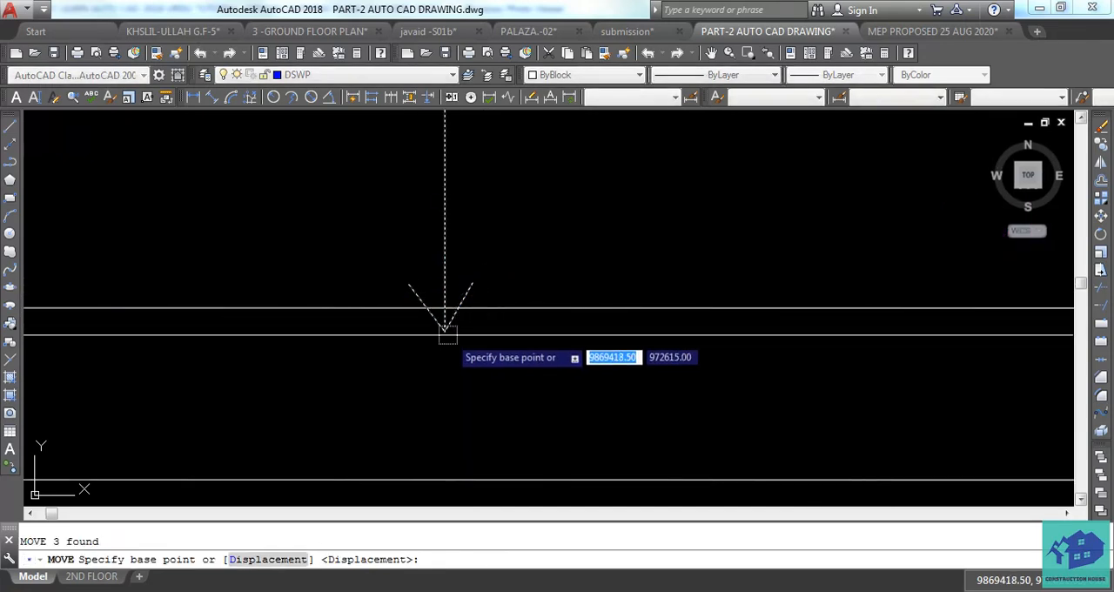
left_click(445, 330)
scroll(460, 261, "up", 4)
middle_click_drag(467, 337, 475, 256)
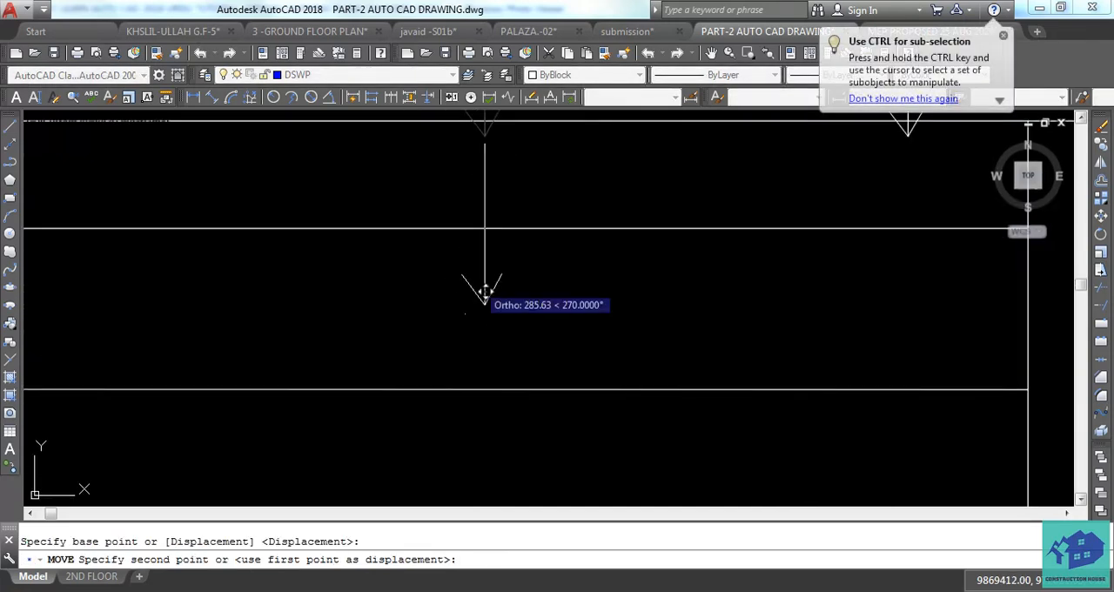
left_click(484, 388)
key("Escape")
middle_click_drag(541, 287, 540, 434)
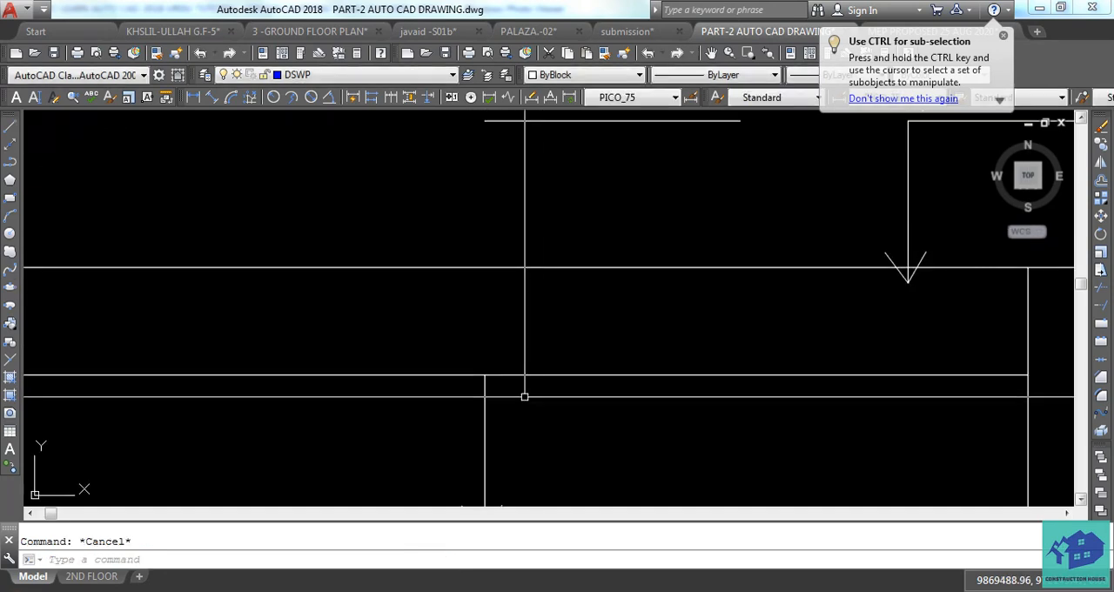
Draw a vertical line from the top of the lowered arrow stem up past the copied leader's horizontal line.
type("L")
key("Return")
left_click(484, 375)
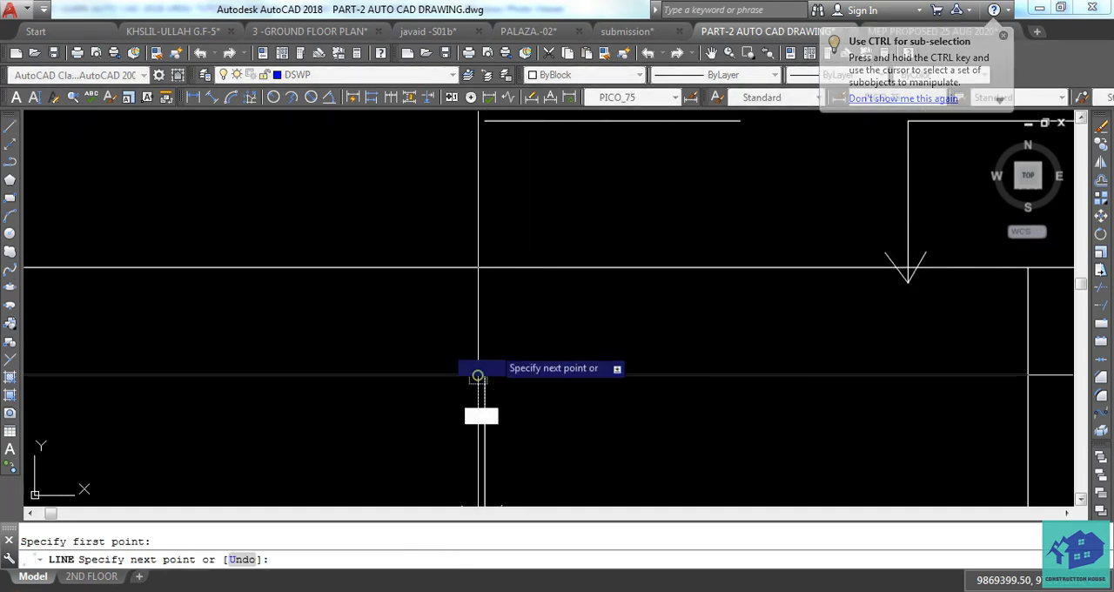
middle_click_drag(502, 121, 502, 201)
left_click(492, 176)
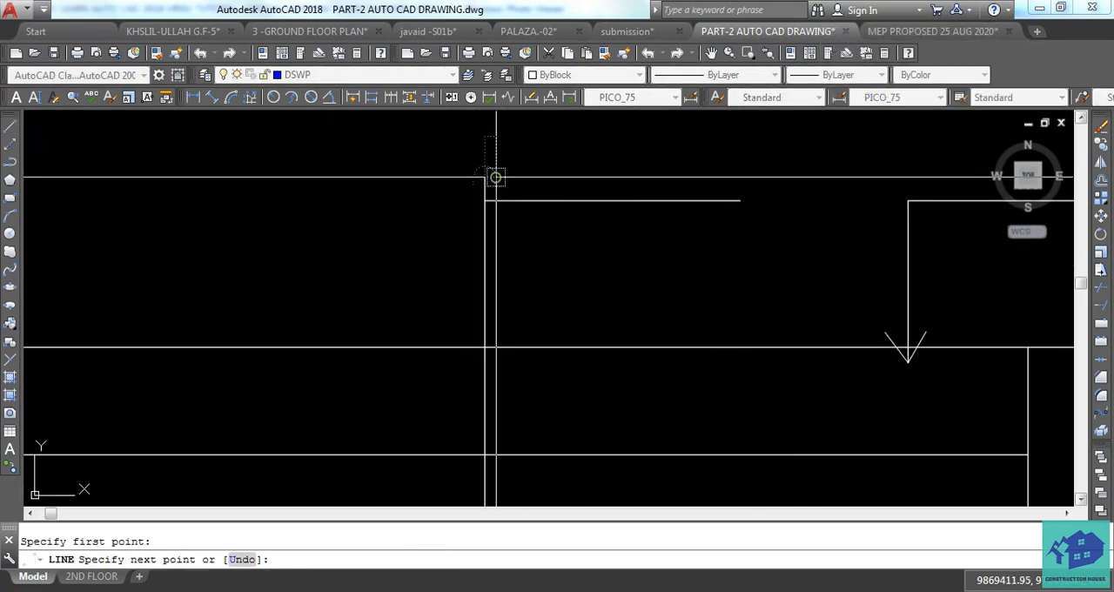
key("Escape")
type("TR")
key("Return")
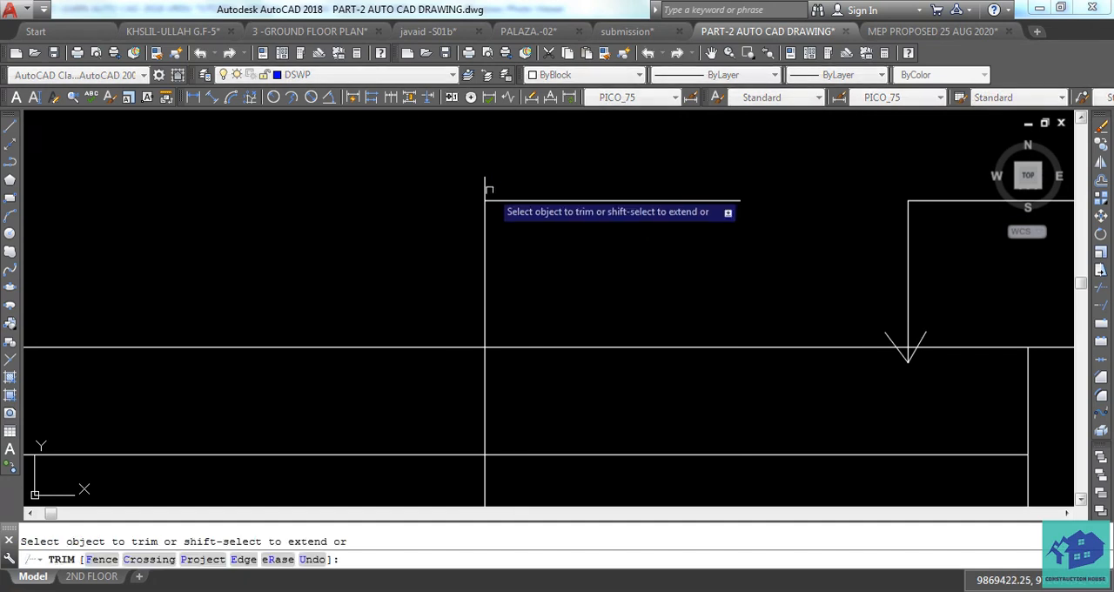
scroll(456, 260, "down", 3)
key("Escape")
key("Return")
scroll(470, 263, "up", 3)
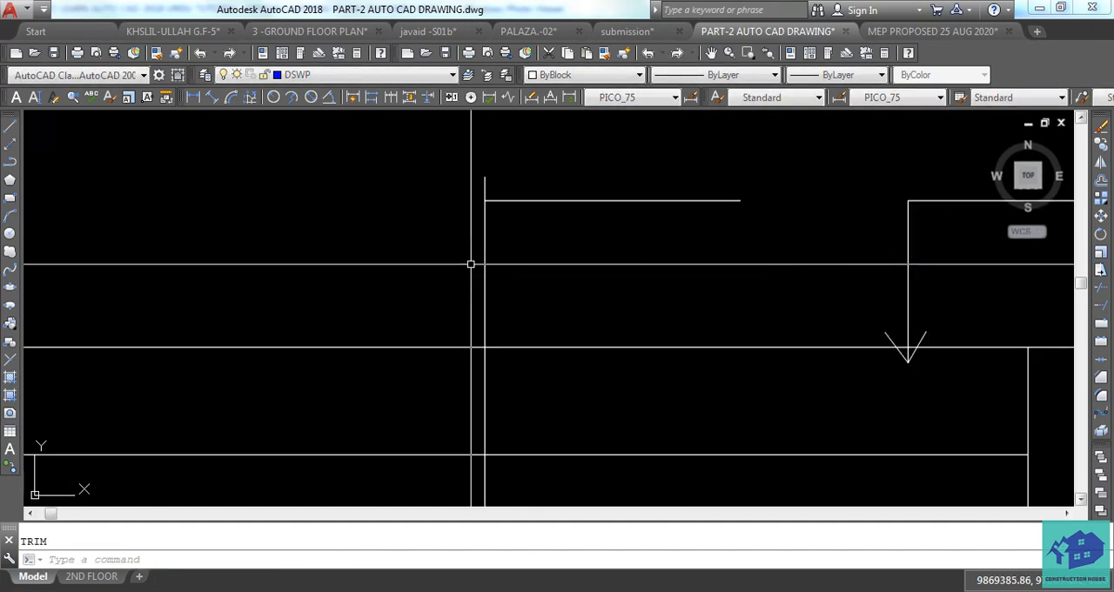
type("E")
key("Return")
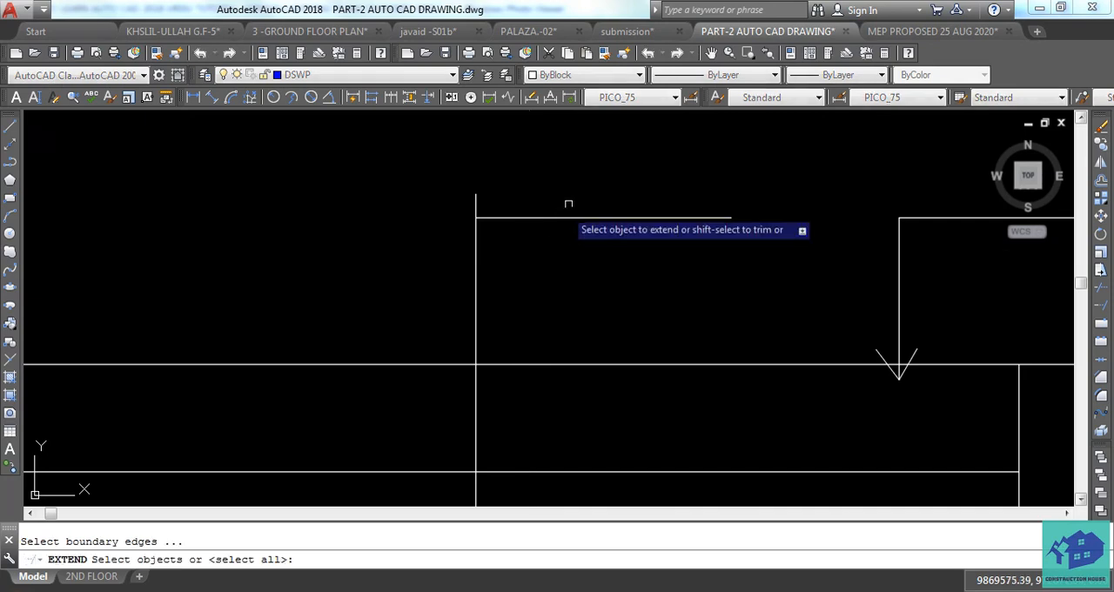
key("Return")
key("Escape")
Trim the part of the vertical line that sticks up above the copied leader's horizontal line.
type("TR")
key("Return")
key("Return")
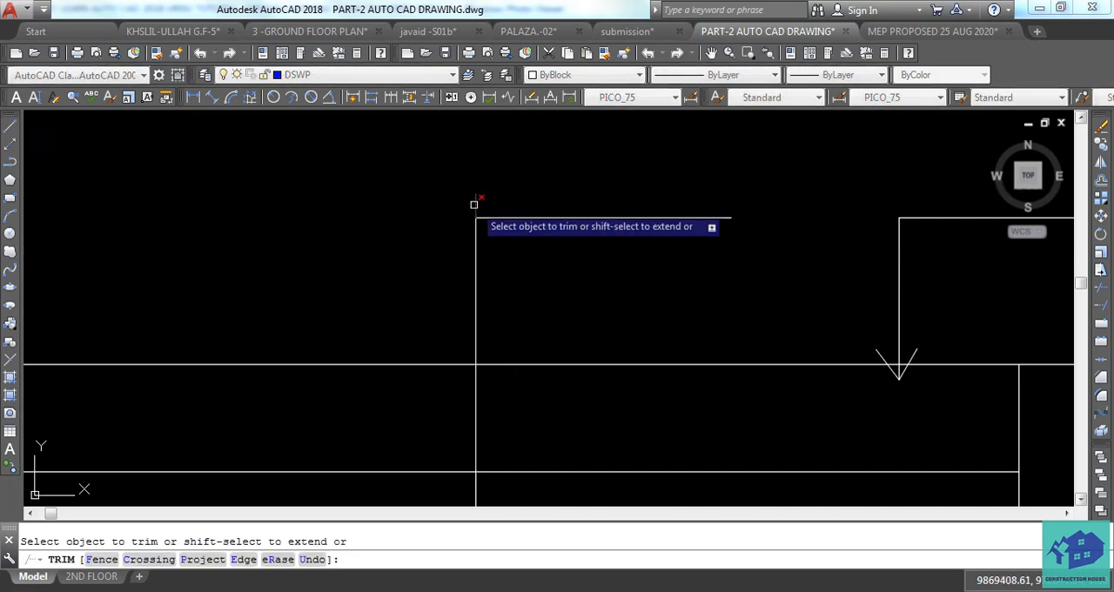
left_click_drag(475, 201, 442, 263)
scroll(522, 301, "down", 3)
key("Escape")
Copy the SLAB text to the left, near the long copied leader's horizontal line.
left_click(824, 273)
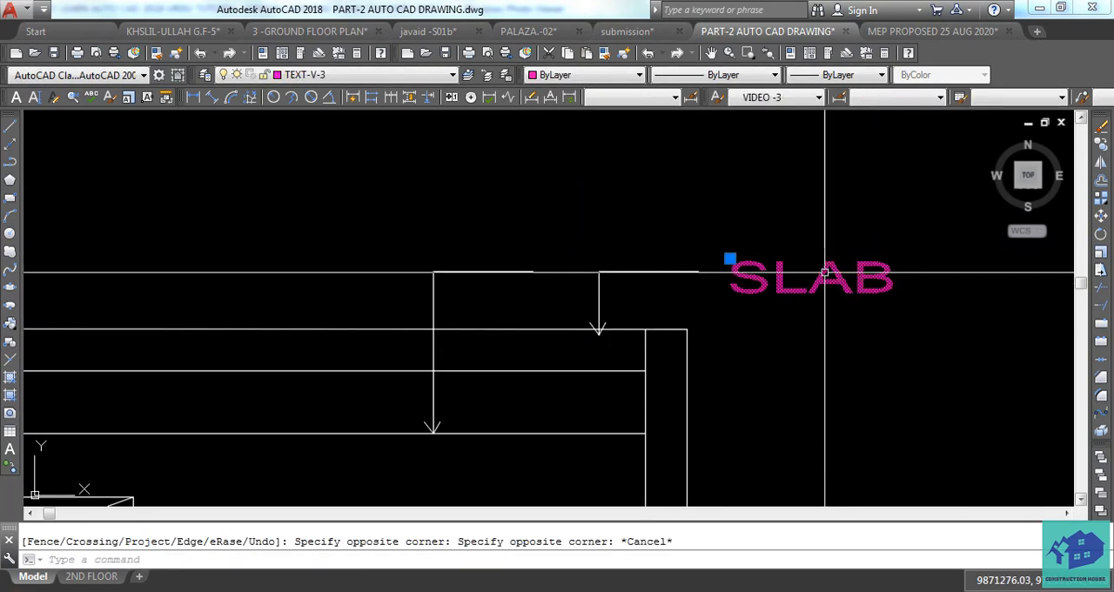
type("co")
key("Return")
left_click(795, 336)
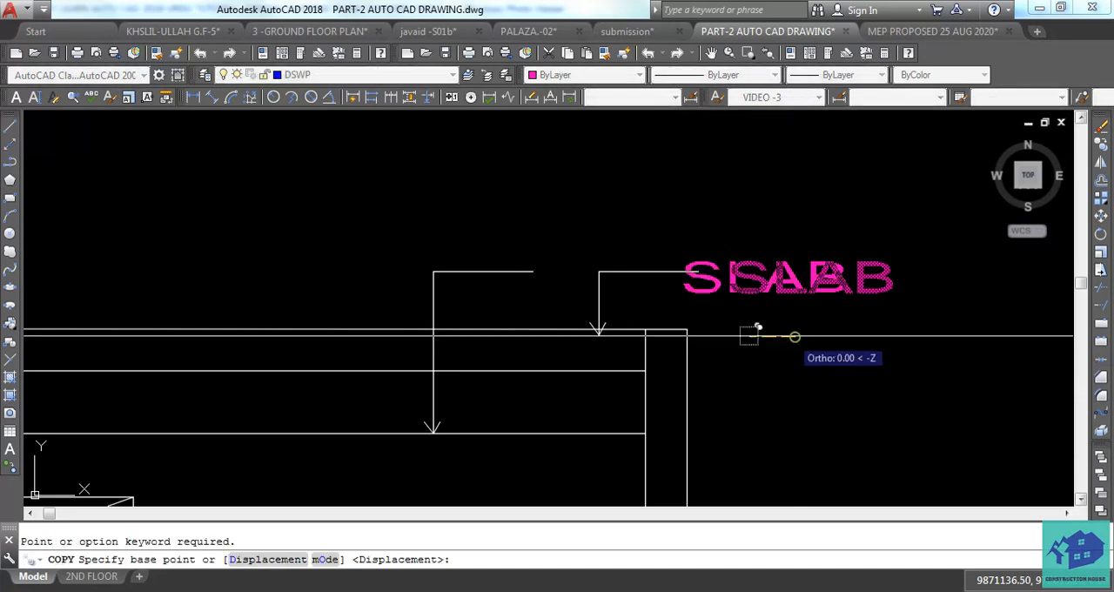
left_click(514, 327)
key("Escape")
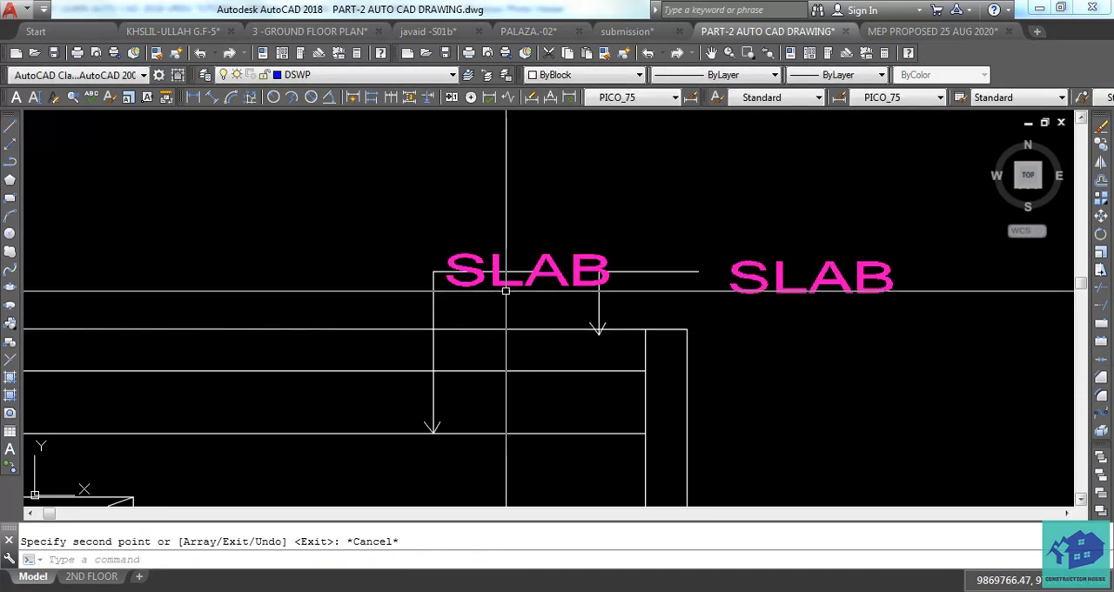
Move the copied SLAB text straight up by about 120 so it sits above the long leader's horizontal line.
left_click(509, 277)
type("m")
key("Return")
left_click(1024, 429)
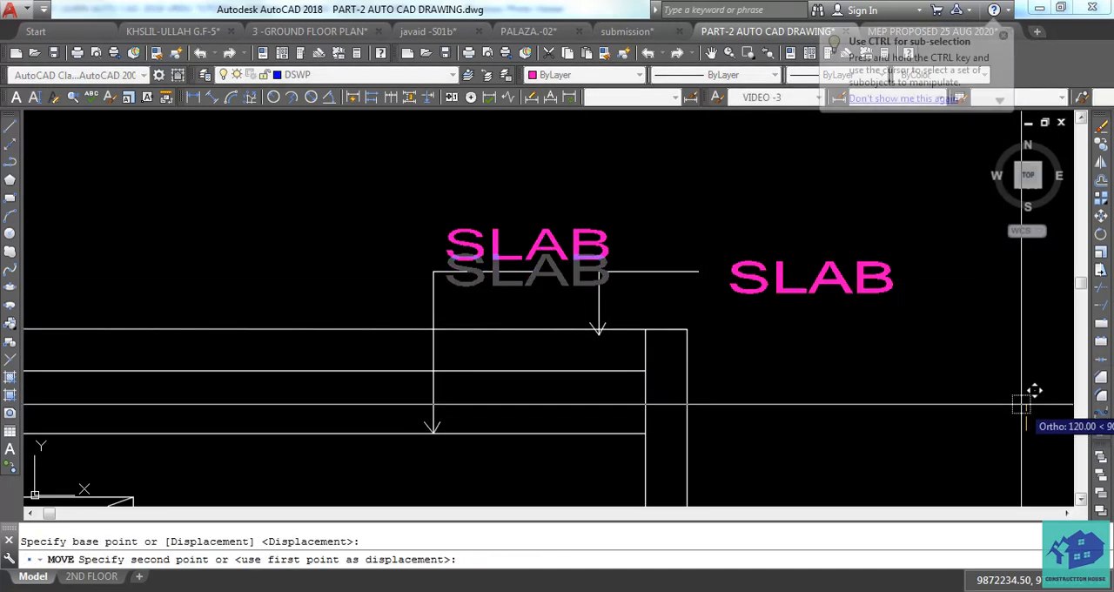
left_click(1022, 403)
key("Escape")
scroll(640, 326, "down", 5)
scroll(652, 318, "up", 8)
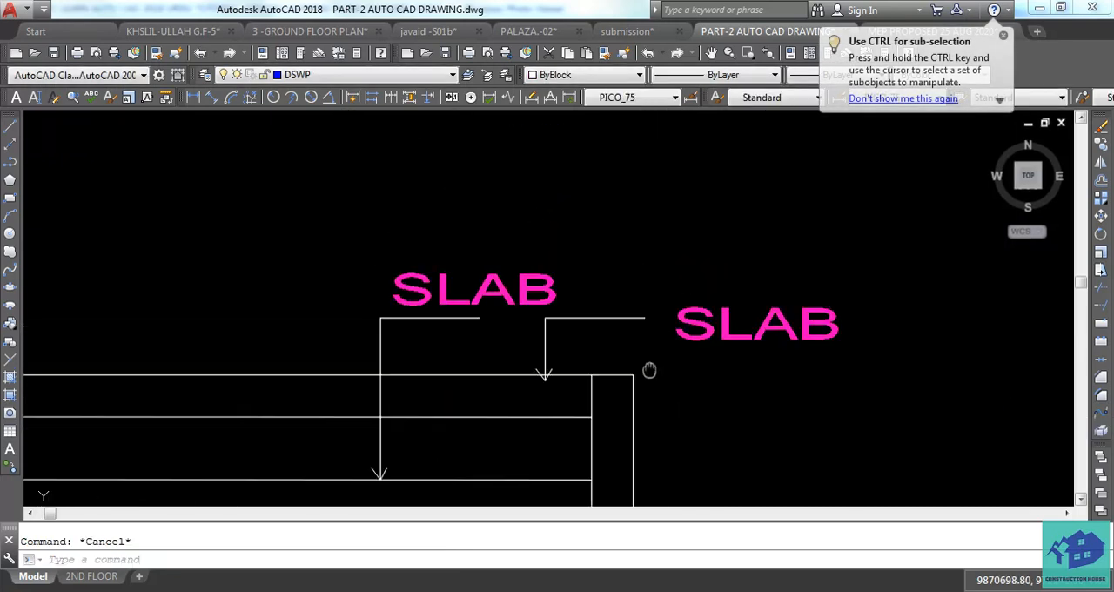
Move the original SLAB text horizontally closer to the end of the short leader's line.
left_click(677, 307)
type("m")
key("Return")
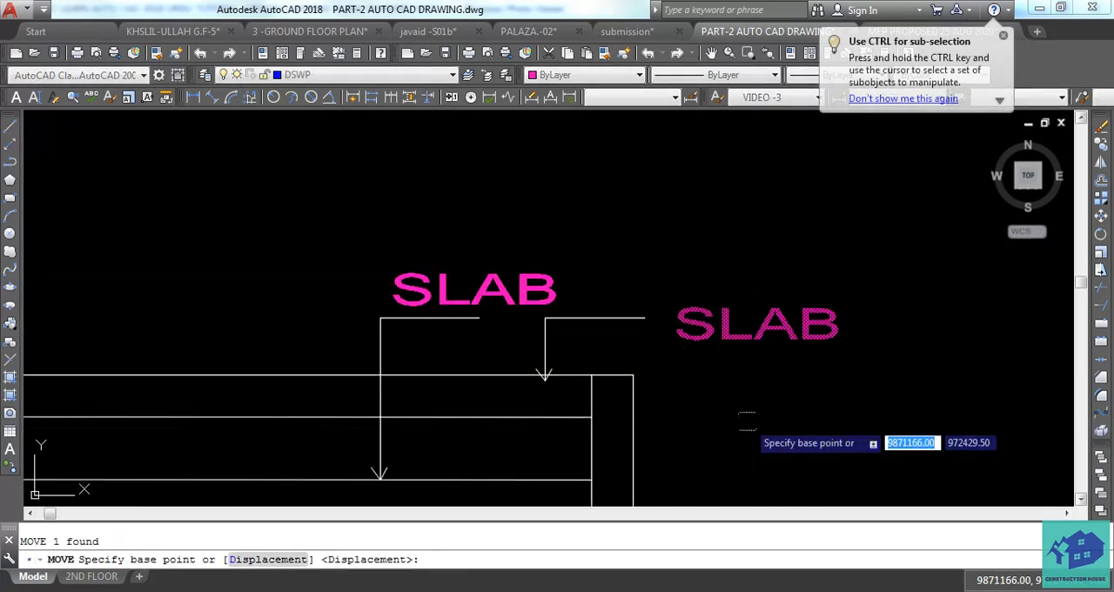
left_click(748, 421)
left_click(726, 420)
key("Escape")
Move the copied SLAB text together with the long leader's horizontal line straight up by about 240.
middle_click_drag(430, 320, 556, 359)
scroll(557, 359, "up", 2)
left_click(592, 286)
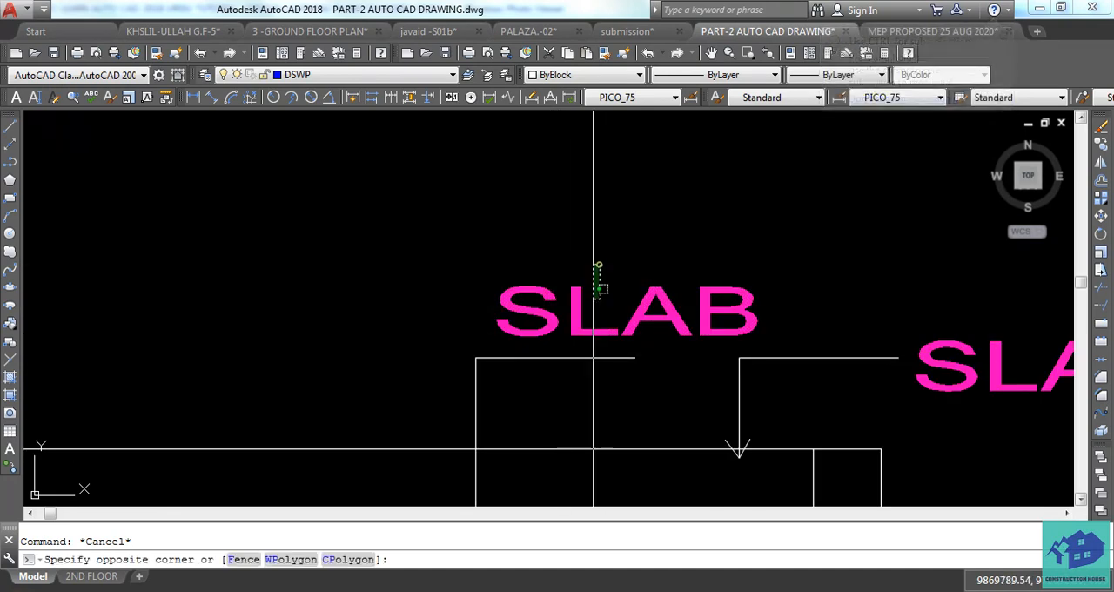
left_click(526, 383)
type("m")
key("Return")
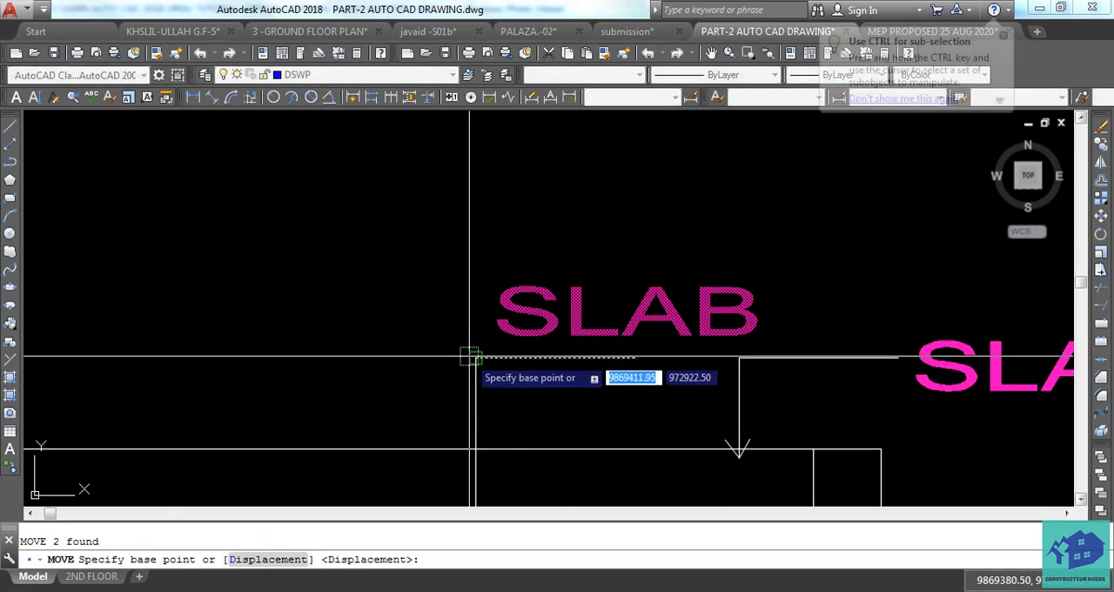
left_click(475, 349)
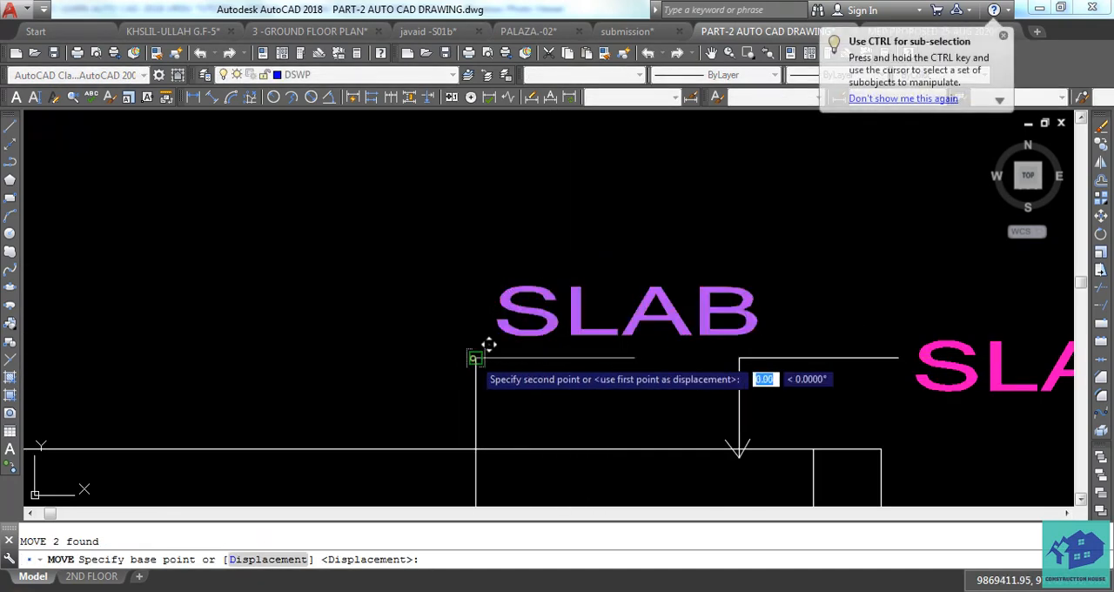
left_click(483, 274)
key("Escape")
Extend the long leader's vertical stem up to its raised horizontal line.
type("ex")
key("Return")
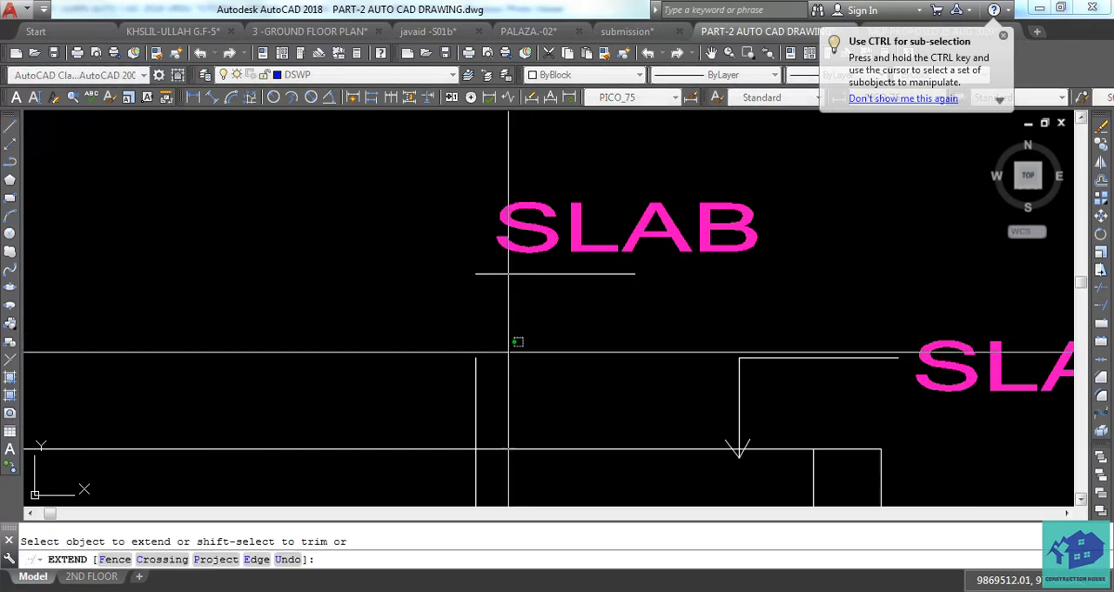
scroll(504, 409, "down", 2)
key("Escape")
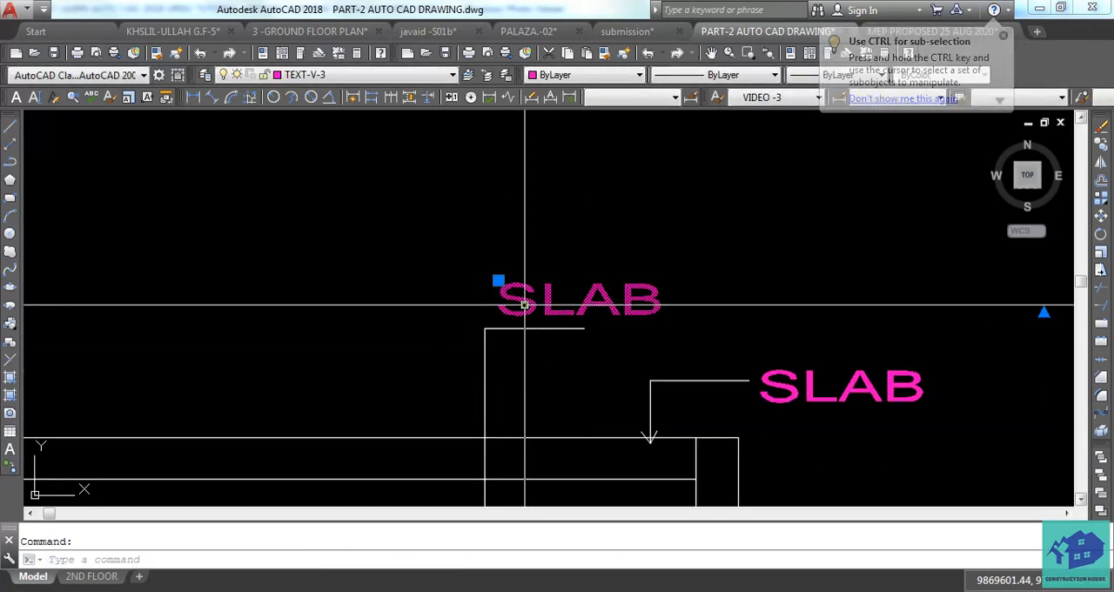
Change the SLAB text above the long leader to GYPSUM CEILING.
double_click(522, 300)
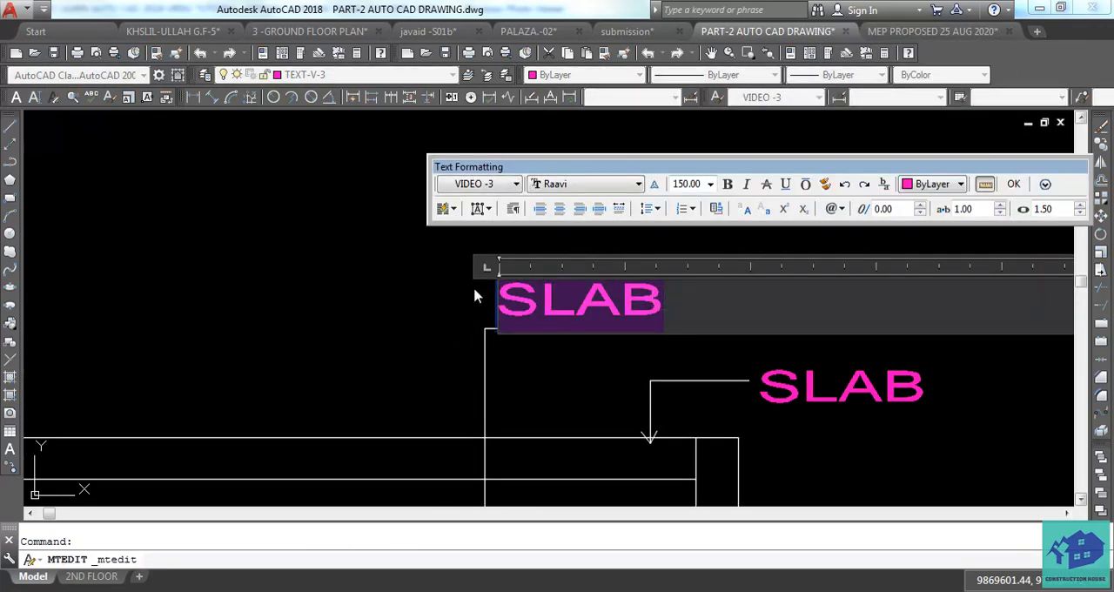
type("GYPS")
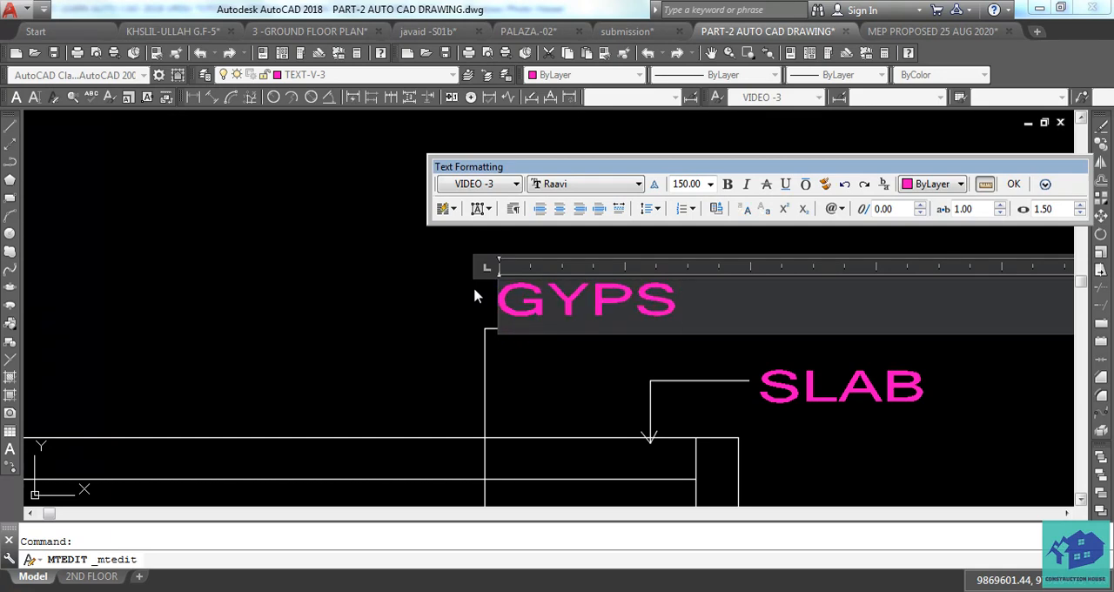
type("UM CEILIN")
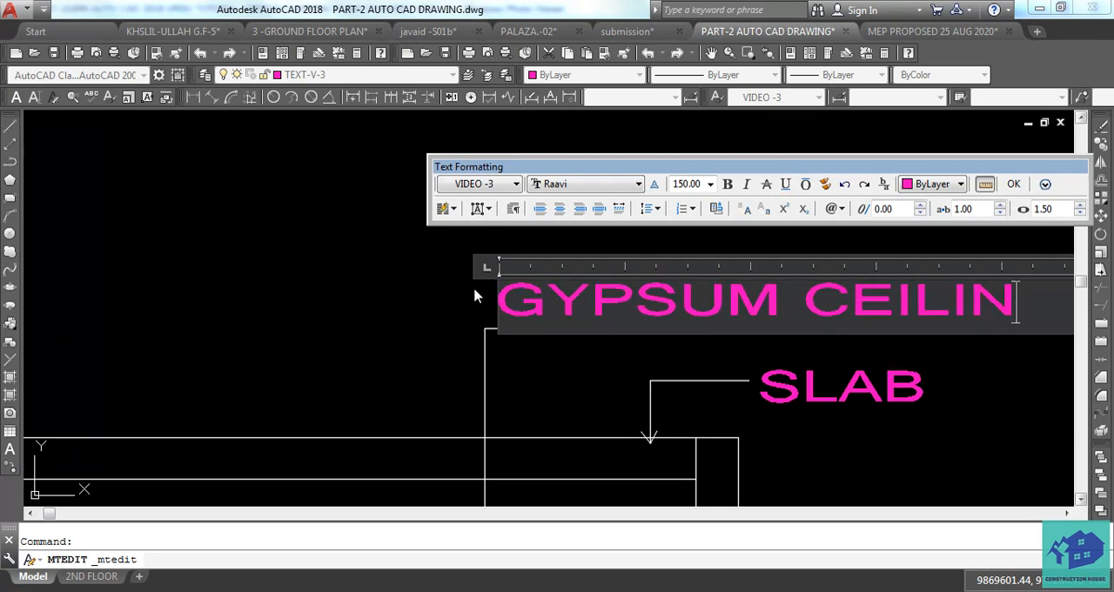
type("G")
left_click(702, 402)
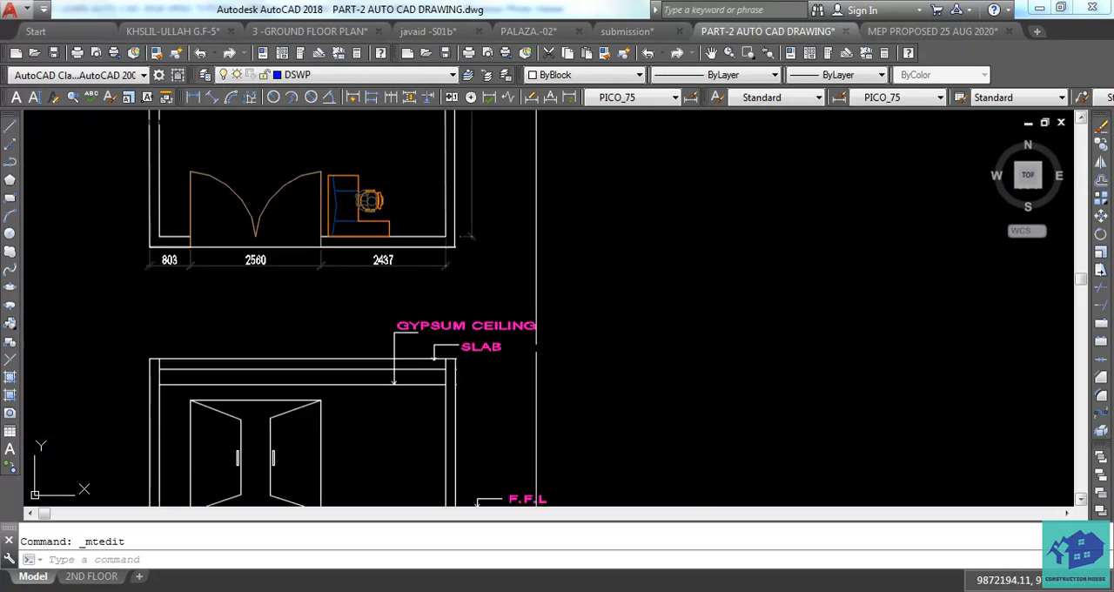
Extend both ends of the elevation's second horizontal line from the top to the outer wall lines.
scroll(557, 308, "up", 2)
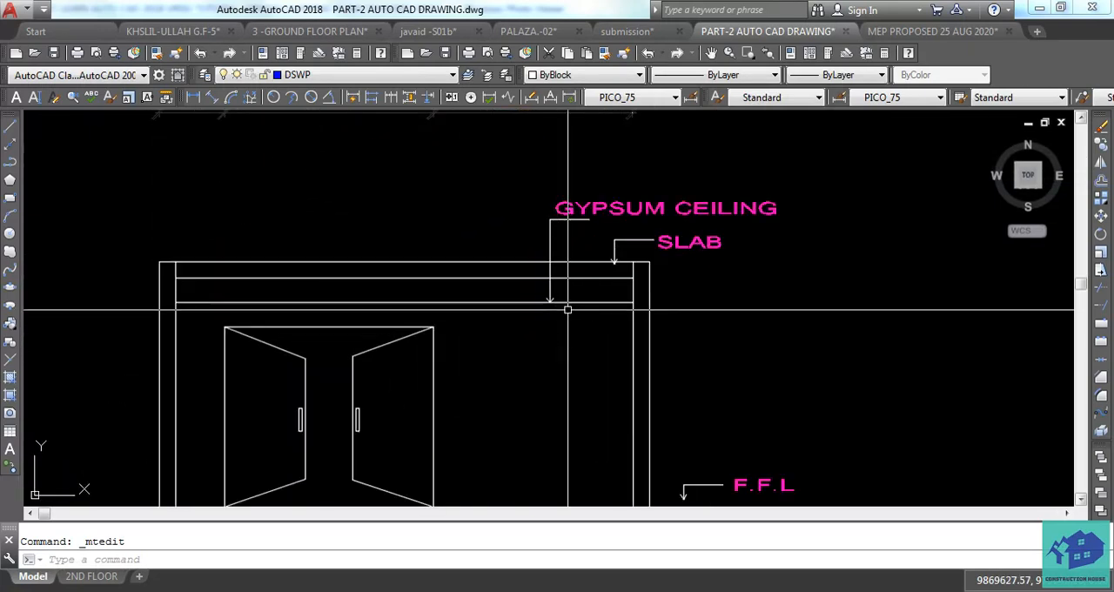
middle_click_drag(572, 306, 628, 263)
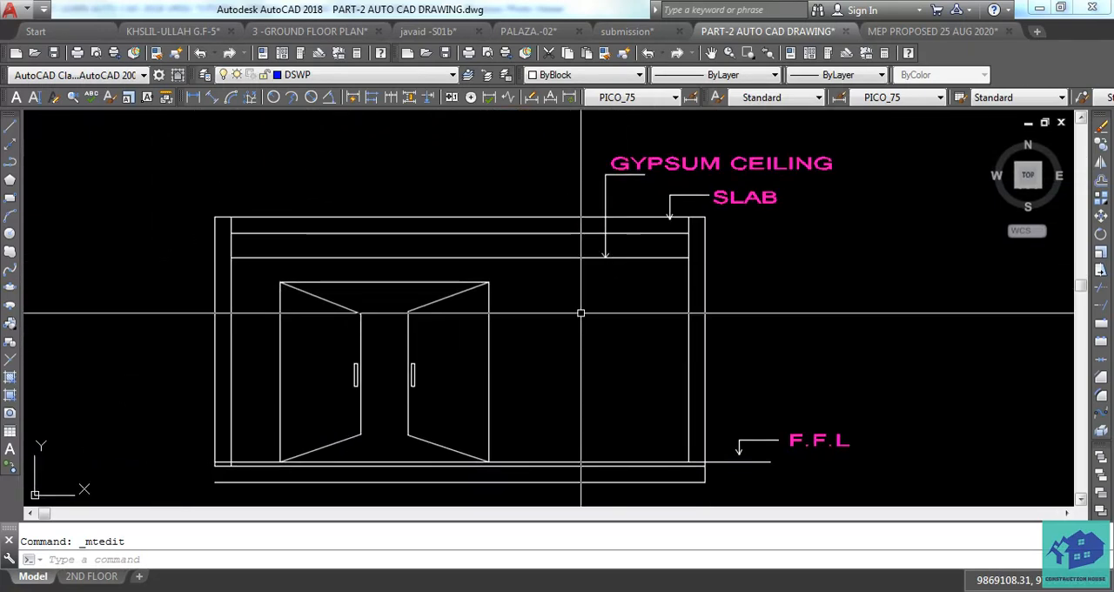
middle_click_drag(527, 362, 557, 354)
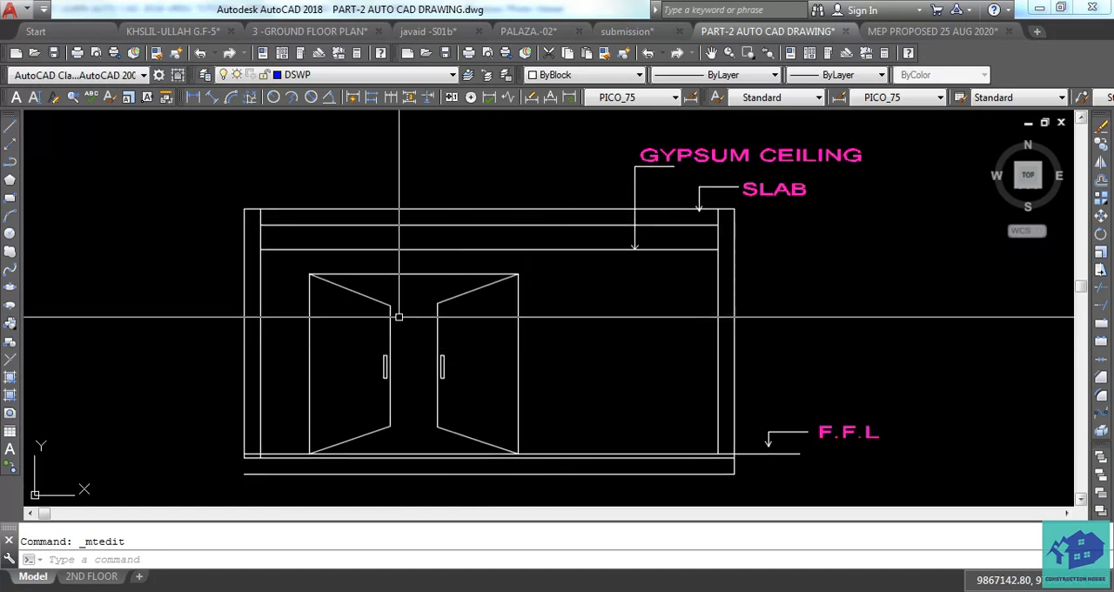
middle_click_drag(399, 317, 435, 335)
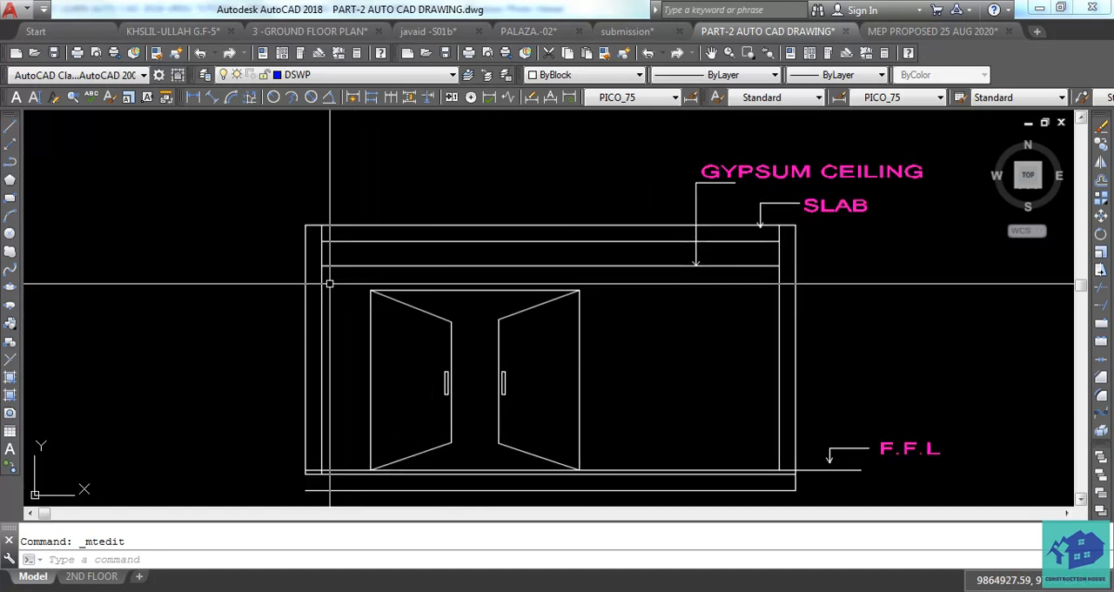
key("Escape")
middle_click_drag(330, 284, 324, 301)
type("EX")
key("Return")
key("Return")
scroll(308, 262, "up", 2)
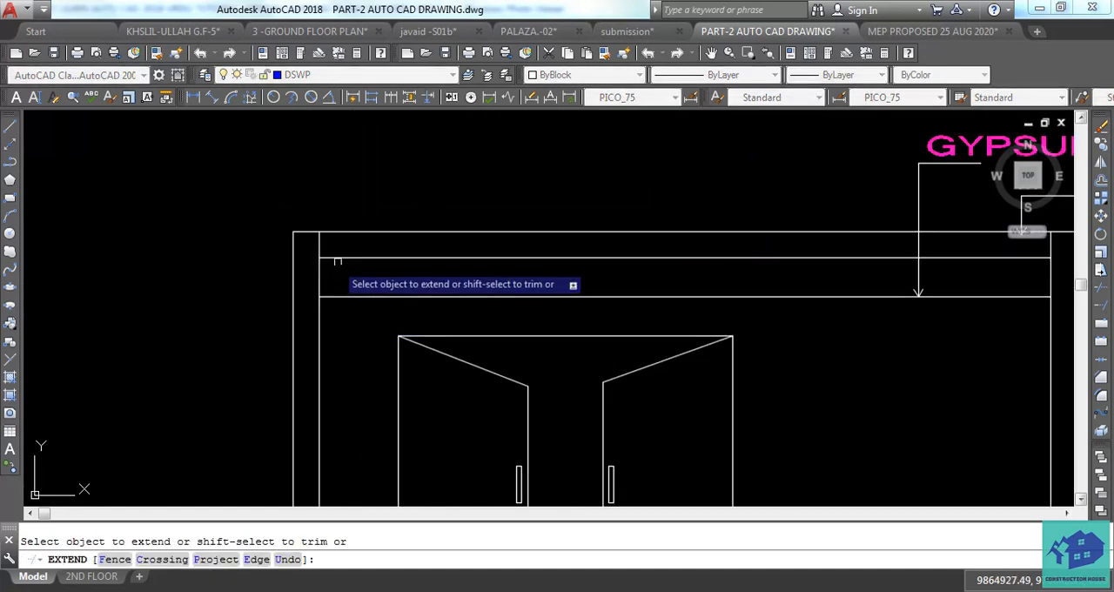
left_click(340, 261)
left_click(334, 255)
scroll(274, 294, "down", 1)
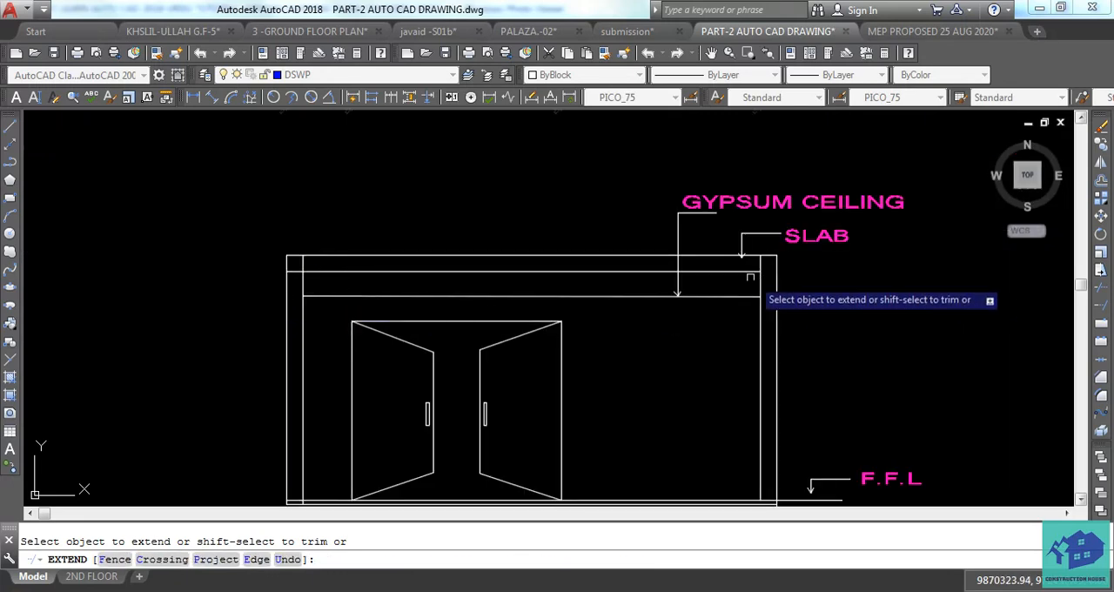
key("Escape")
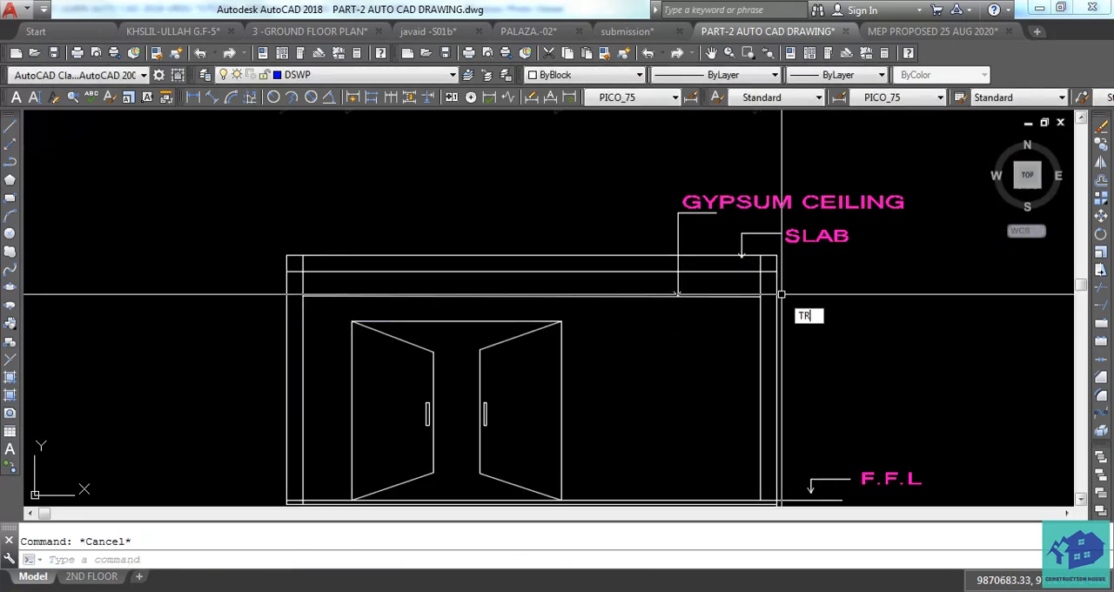
Trim the parts of both inner wall lines that lie within the slab, above its lower line.
type("TR")
key("Return")
scroll(781, 295, "up", 2)
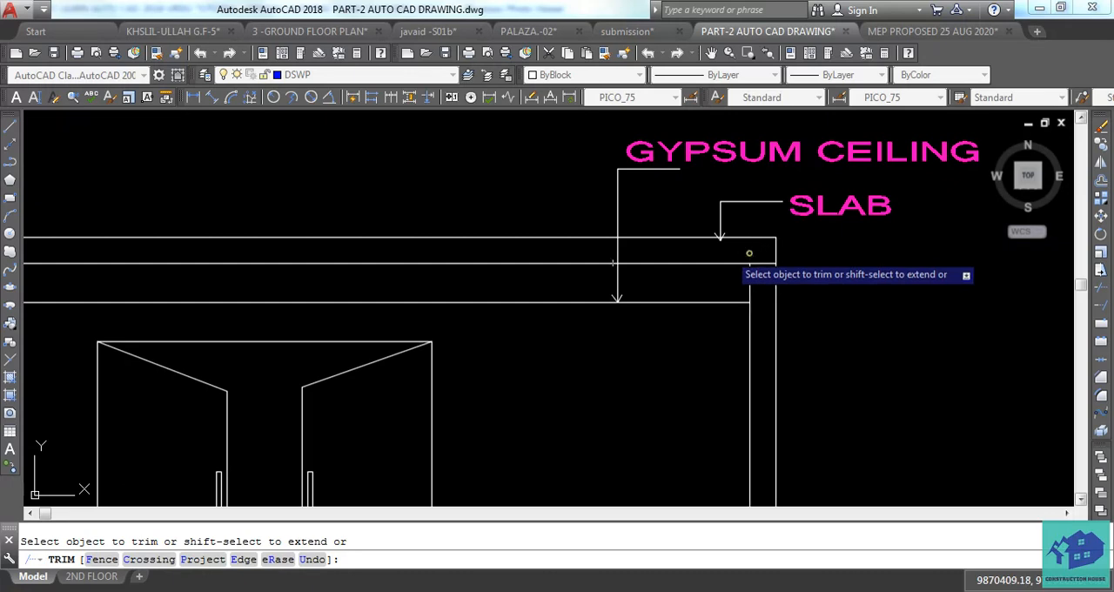
middle_click_drag(96, 282, 331, 309)
scroll(231, 313, "down", 3)
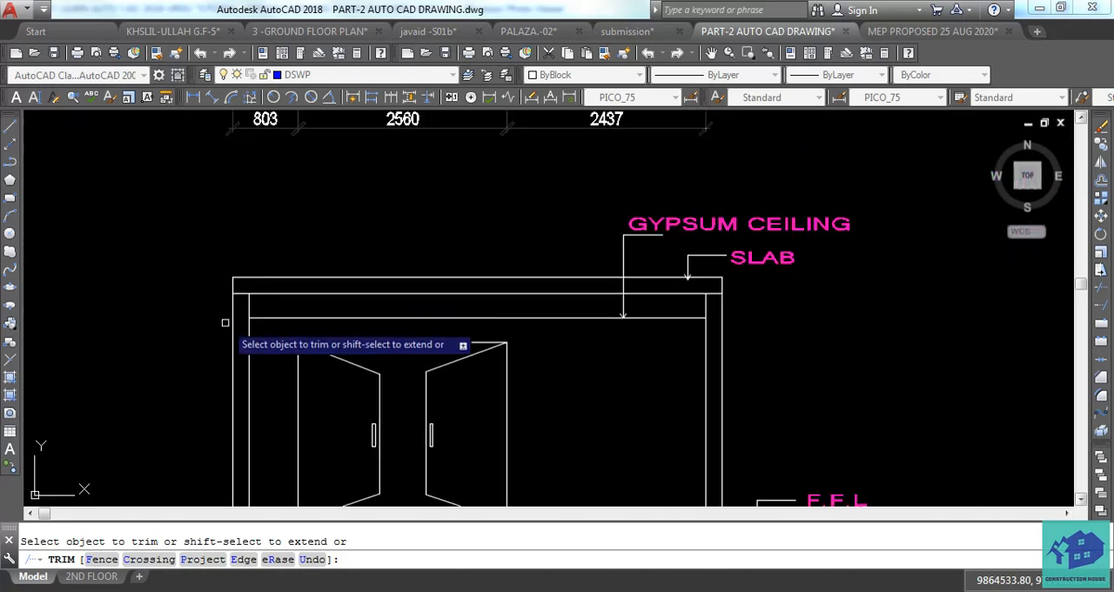
scroll(266, 297, "up", 5)
middle_click_drag(212, 284, 273, 305)
key("Escape")
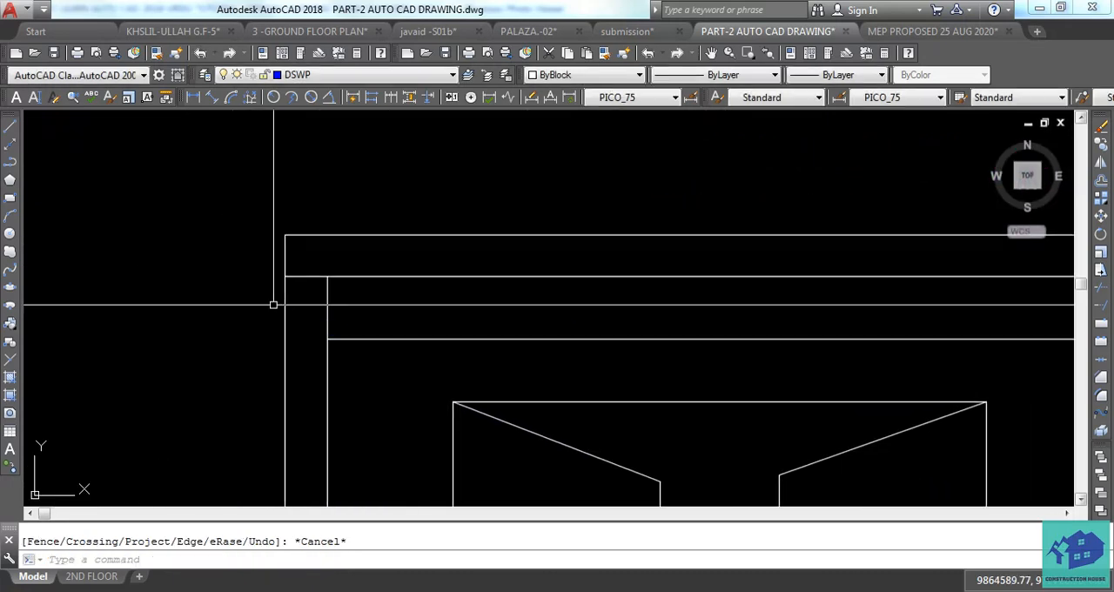
Add a vertical linear dimension from the slab's top left corner to the finished floor line, placed outside the left wall.
type("D")
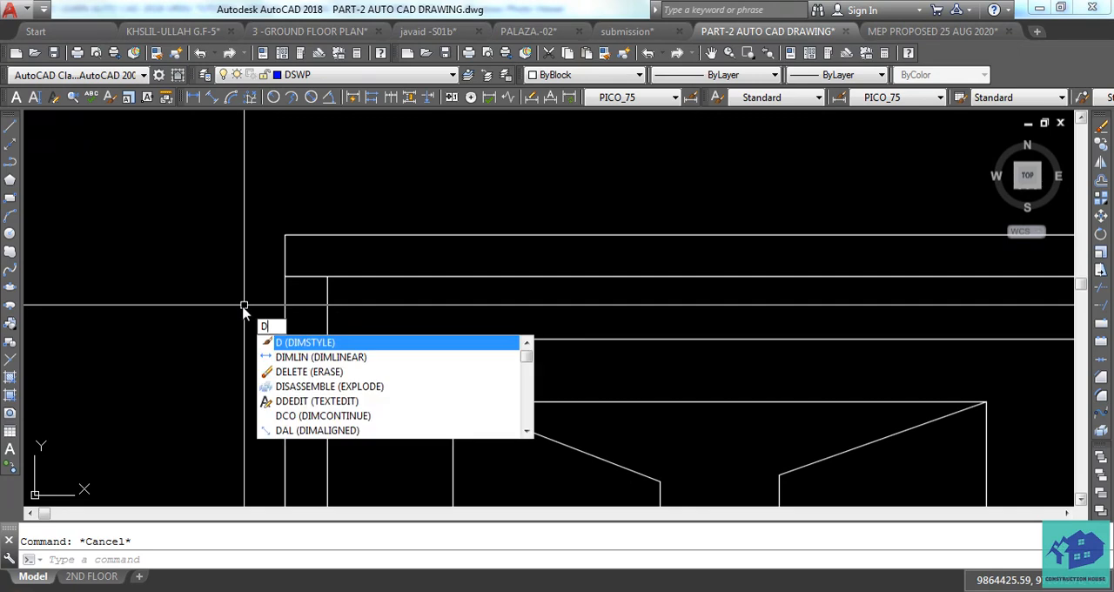
type("LI")
scroll(251, 264, "up", 2)
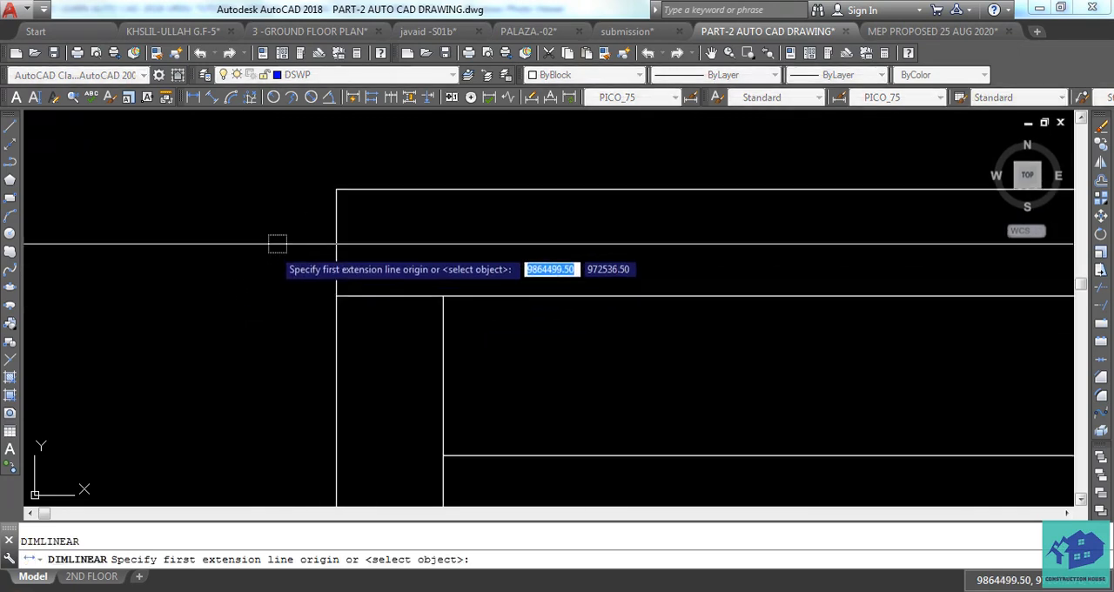
left_click(336, 191)
scroll(323, 202, "down", 3)
middle_click_drag(290, 384, 323, 248)
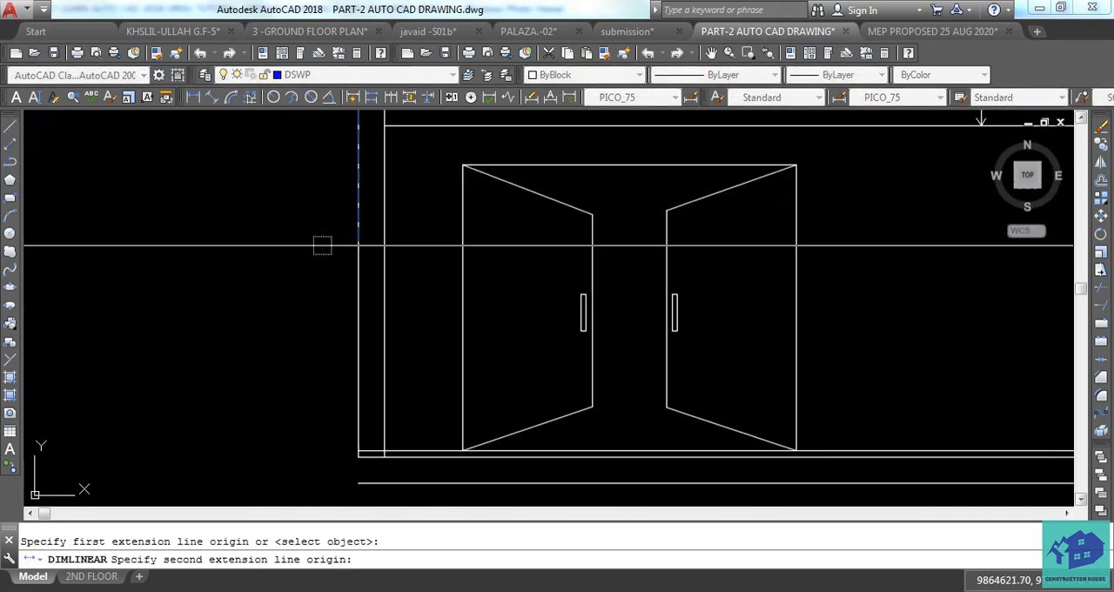
scroll(338, 452, "up", 3)
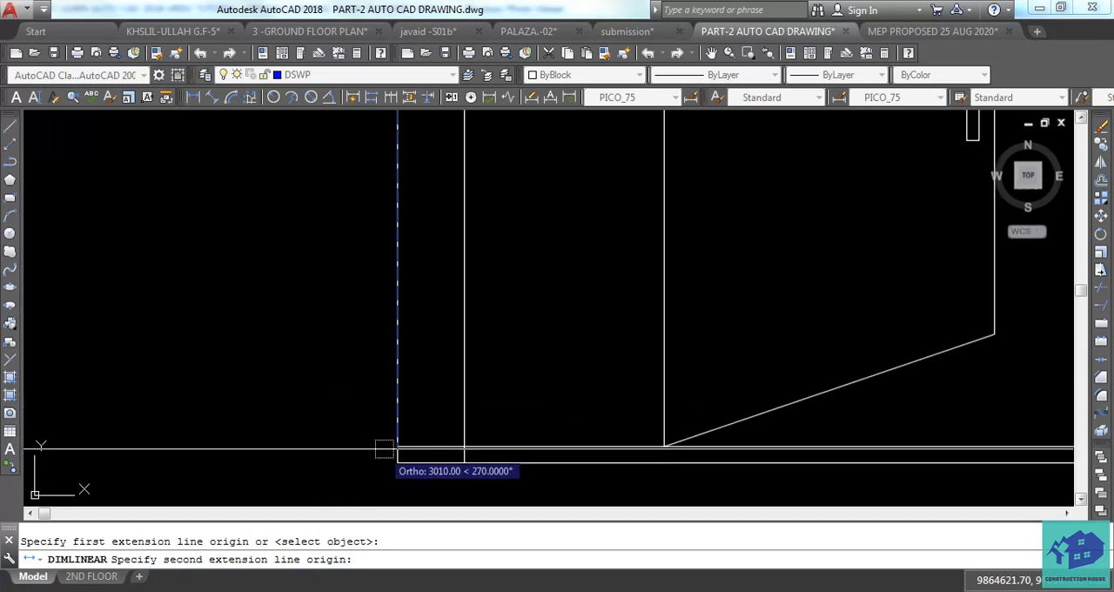
left_click(392, 447)
scroll(391, 447, "down", 3)
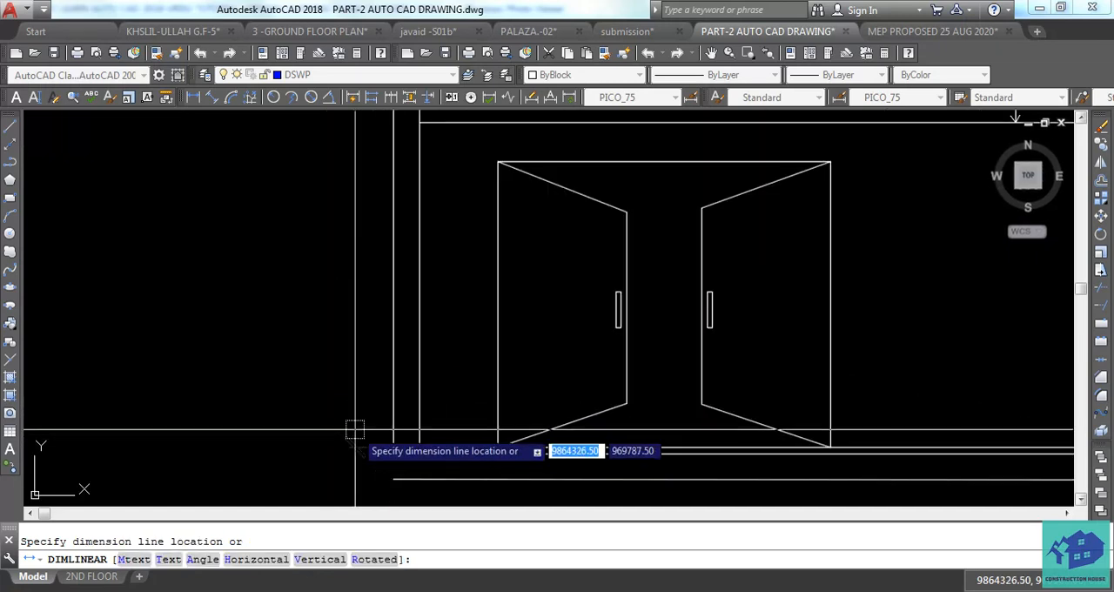
scroll(335, 425, "down", 1)
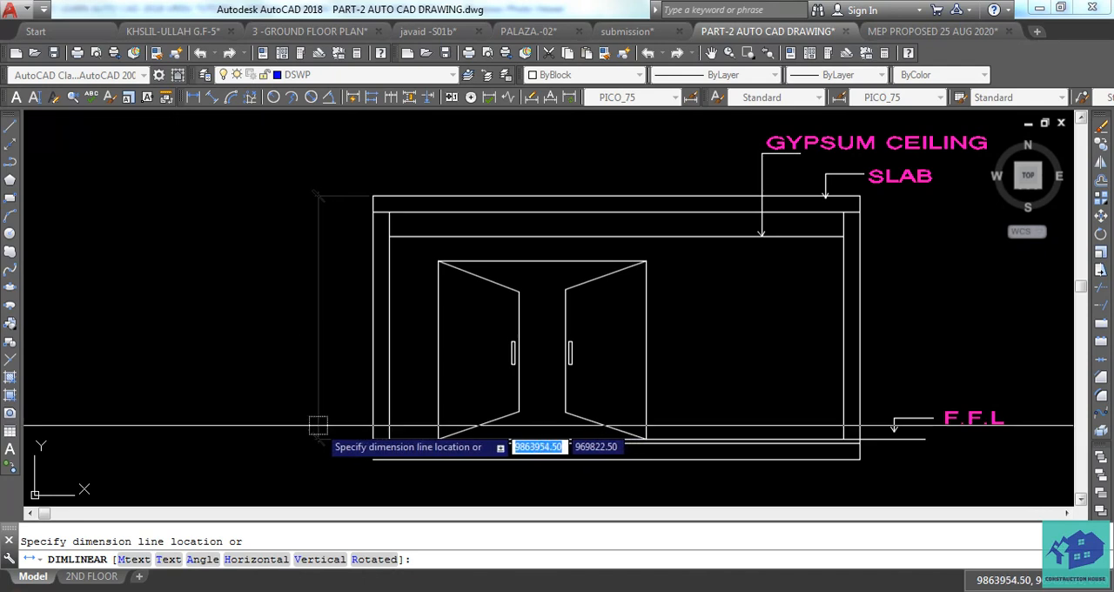
left_click(318, 424)
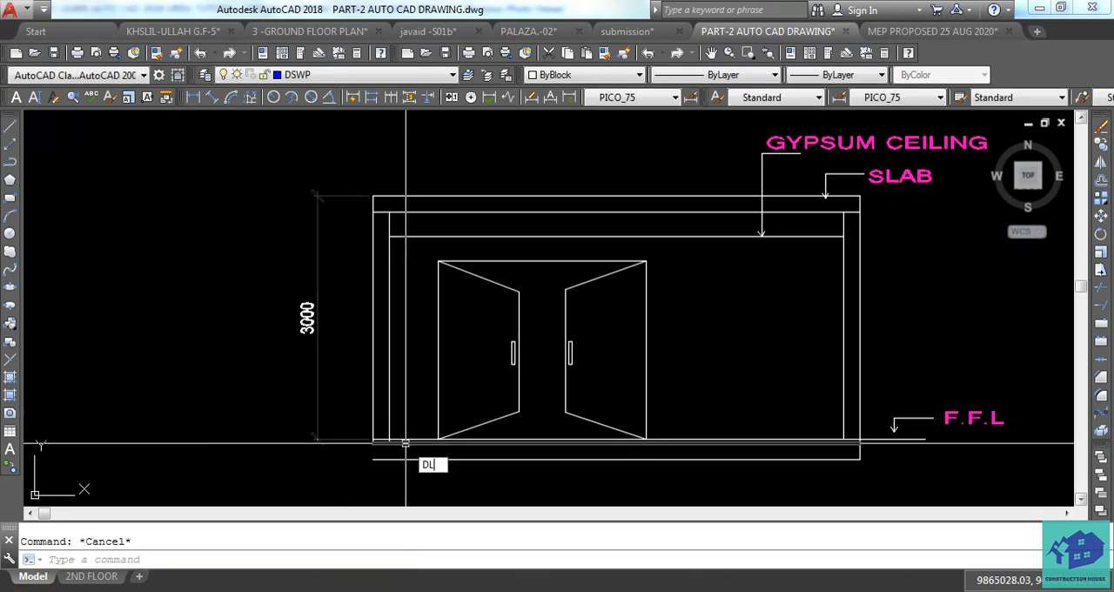
Add a vertical linear dimension for the door's height, placed between the left wall and the door.
key("Return")
scroll(405, 443, "up", 4)
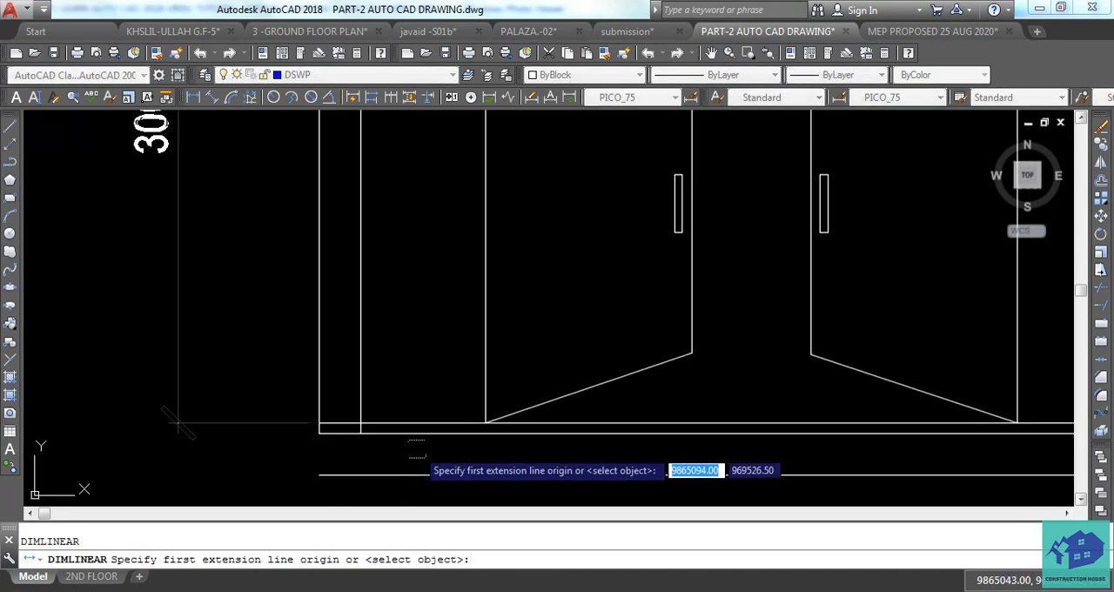
left_click(489, 418)
middle_click_drag(556, 166, 540, 377)
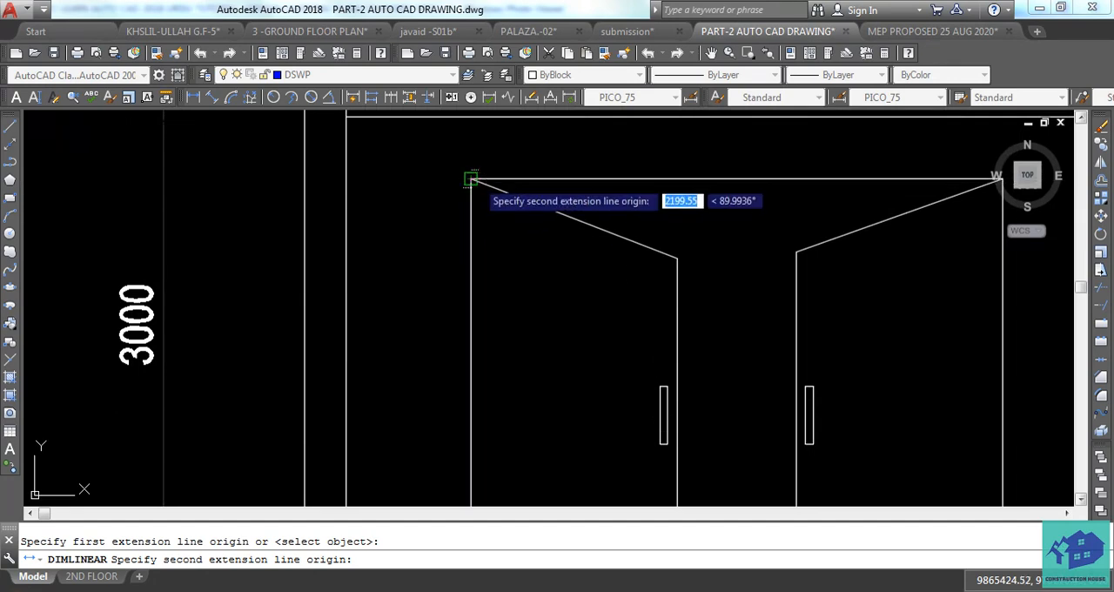
left_click(472, 179)
left_click(417, 187)
scroll(639, 325, "down", 3)
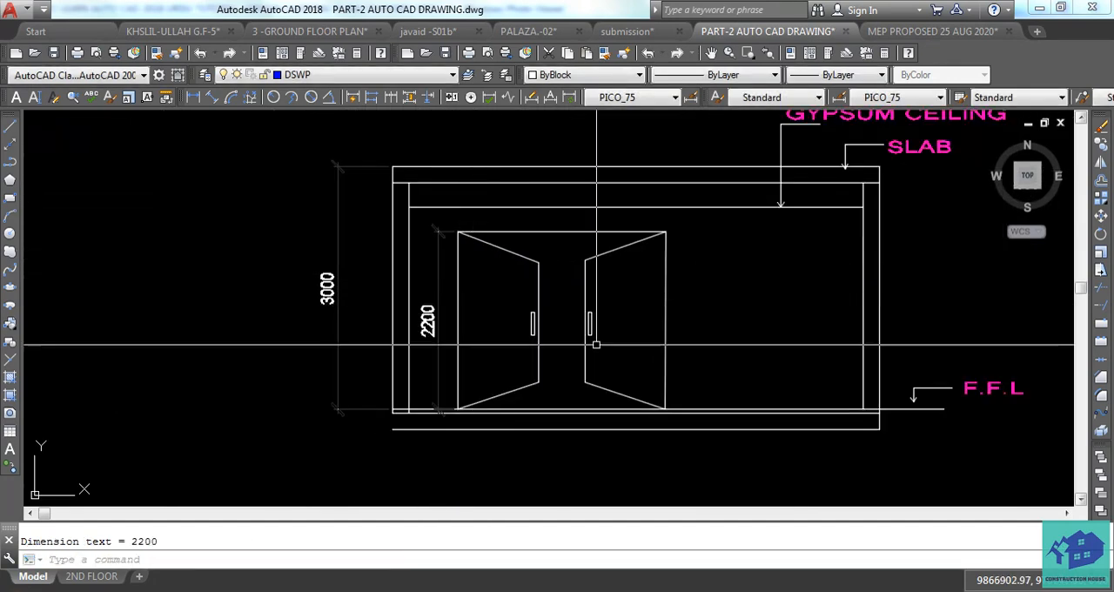
Add a vertical linear dimension between the door's top right corner and the gypsum ceiling line, placed just right of the door.
scroll(657, 295, "up", 4)
key("Return")
left_click(587, 221)
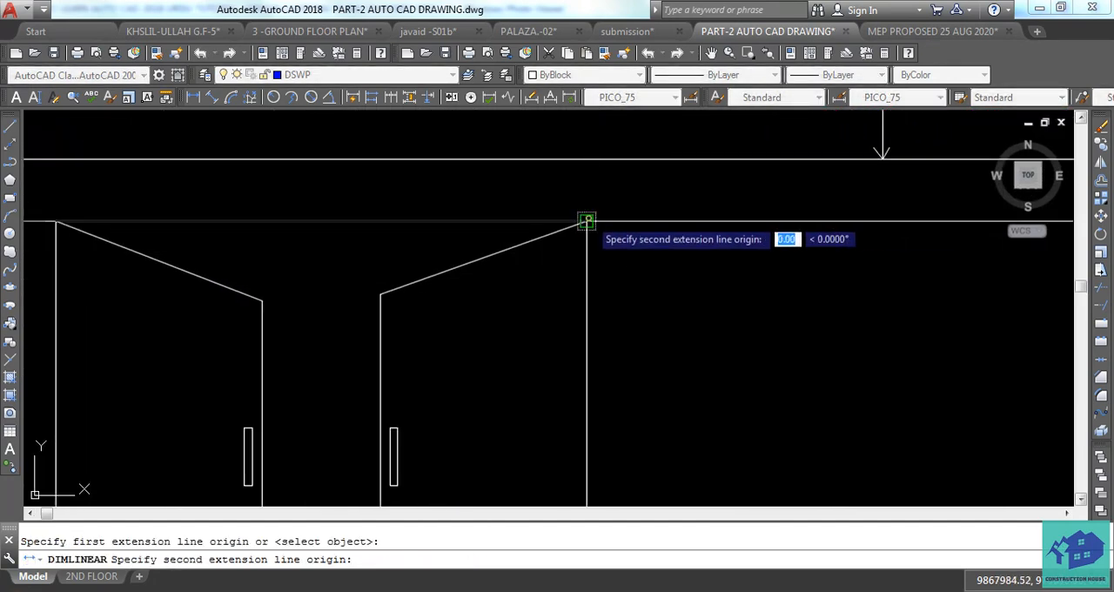
left_click(584, 165)
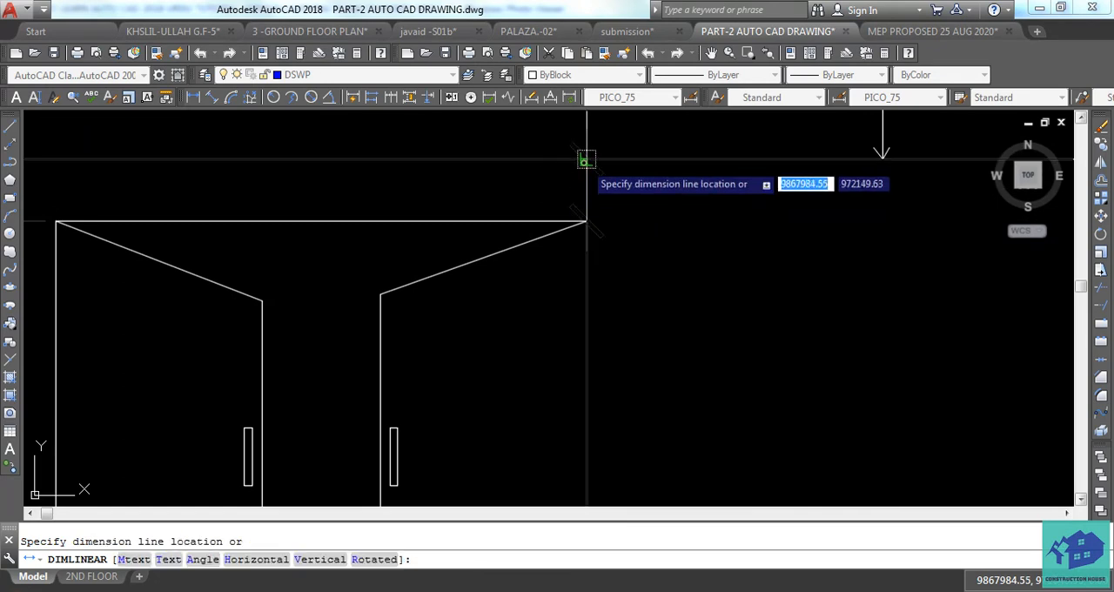
left_click(651, 209)
middle_click_drag(734, 280, 763, 454)
scroll(582, 374, "down", 2)
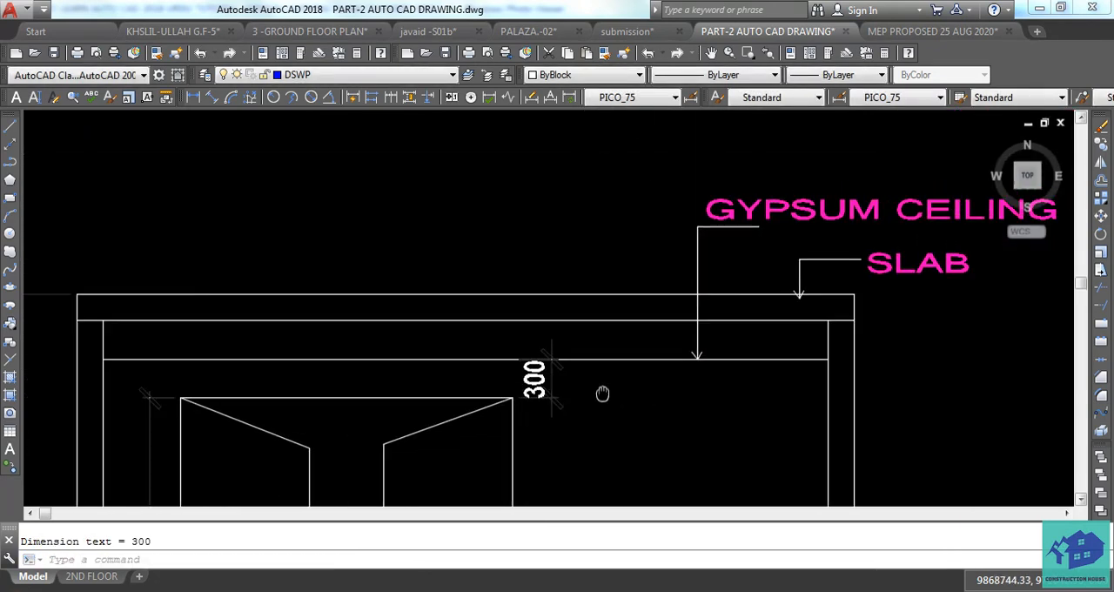
Add a vertical linear dimension between the gypsum ceiling line and the slab's lower line, placed just right of the previous dimension.
key("Return")
left_click(579, 359)
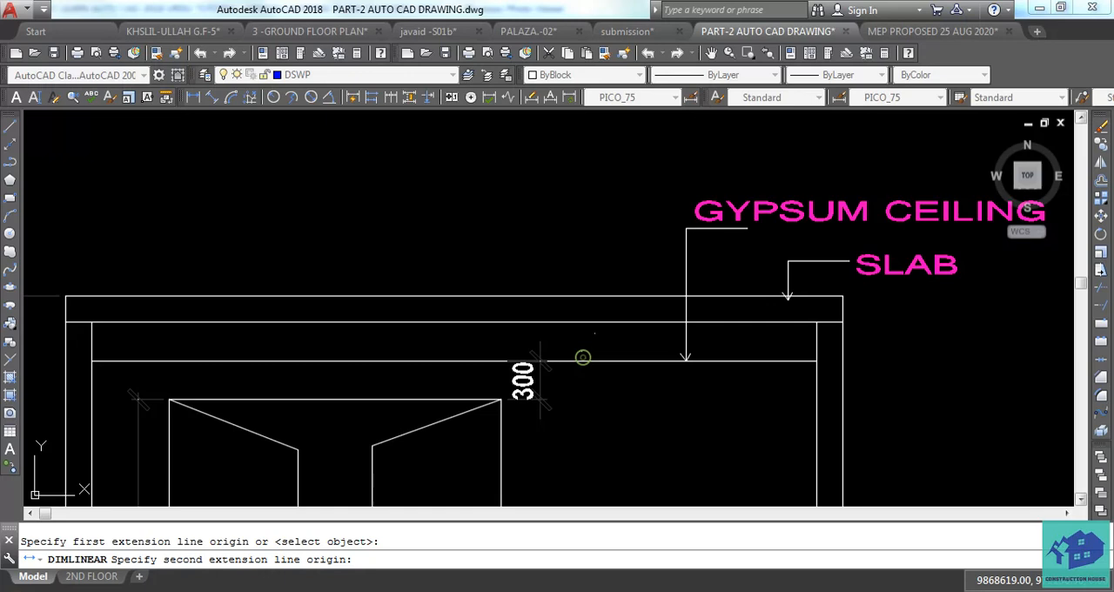
left_click(588, 321)
left_click(615, 335)
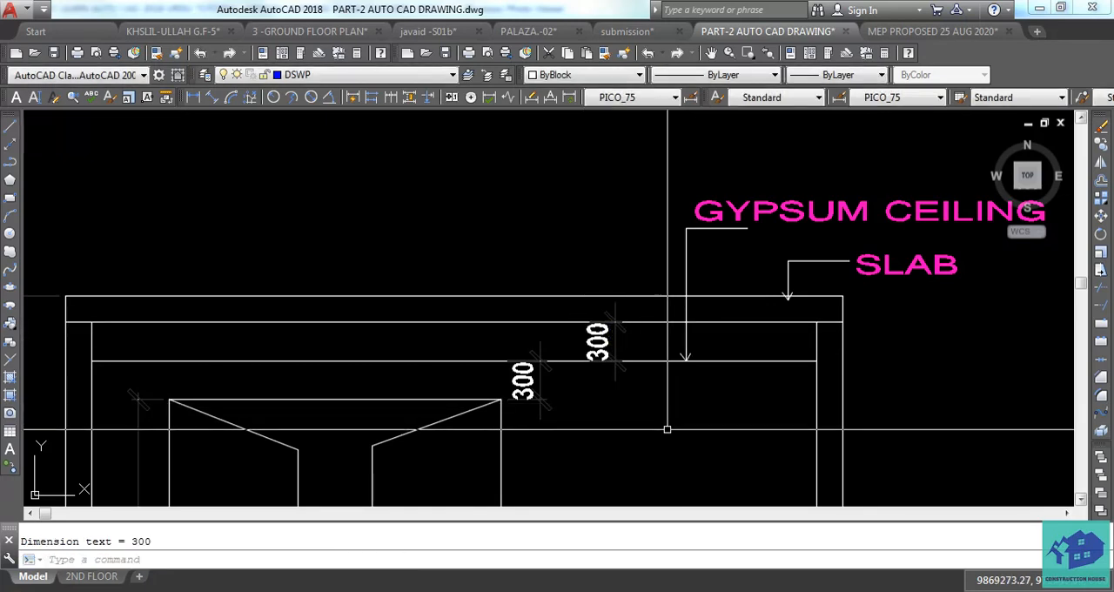
Examine the dimensioned front elevation, including the wall bases, the finished floor line and the ceiling area.
scroll(366, 353, "down", 2)
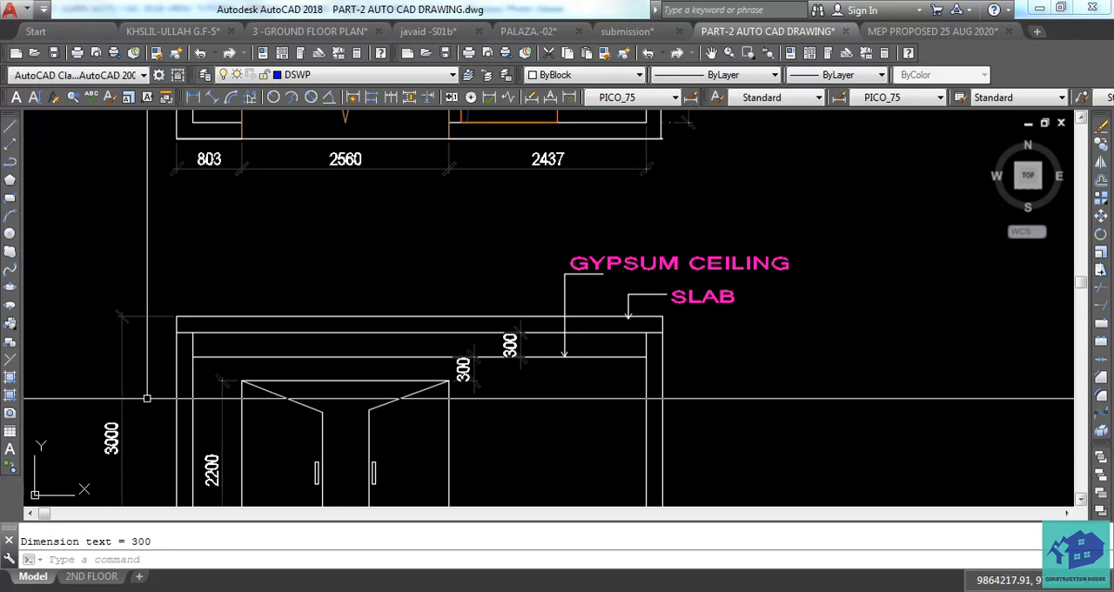
middle_click_drag(249, 468, 349, 402)
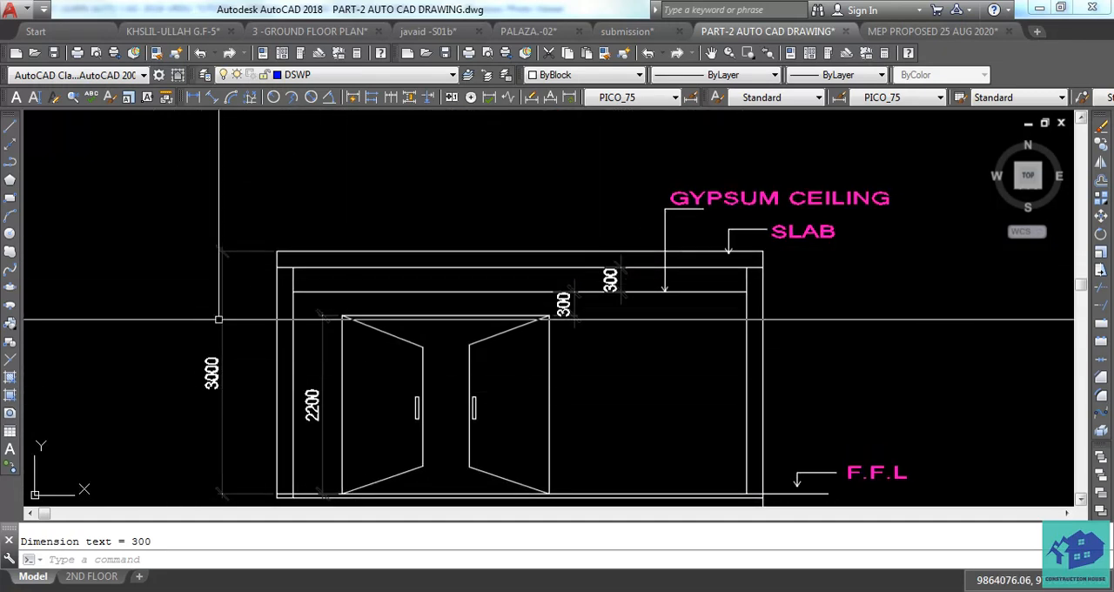
scroll(308, 492, "up", 5)
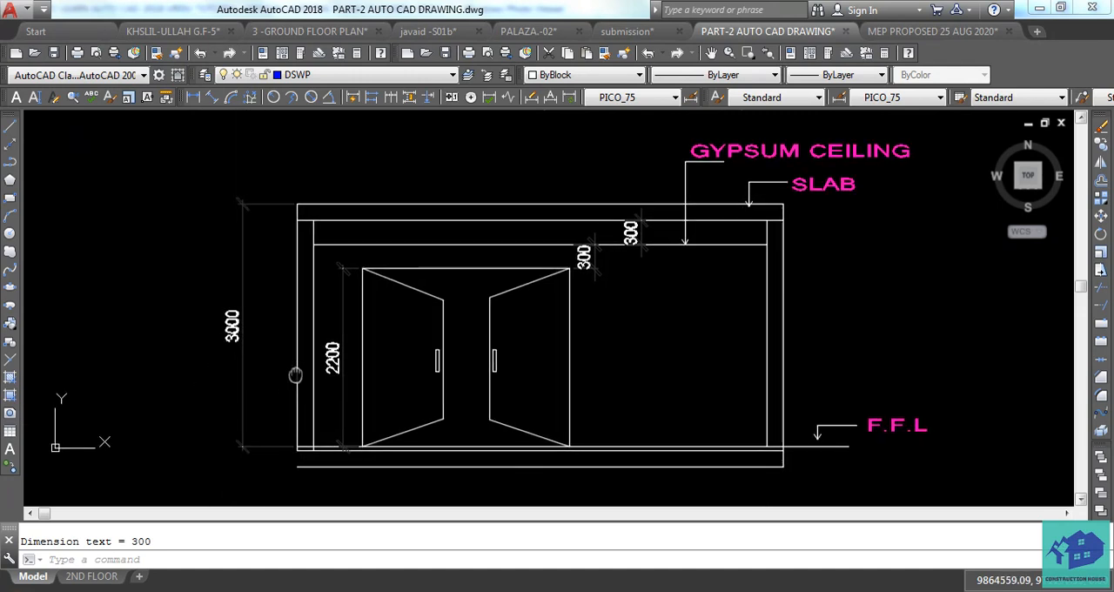
middle_click_drag(533, 441, 497, 447)
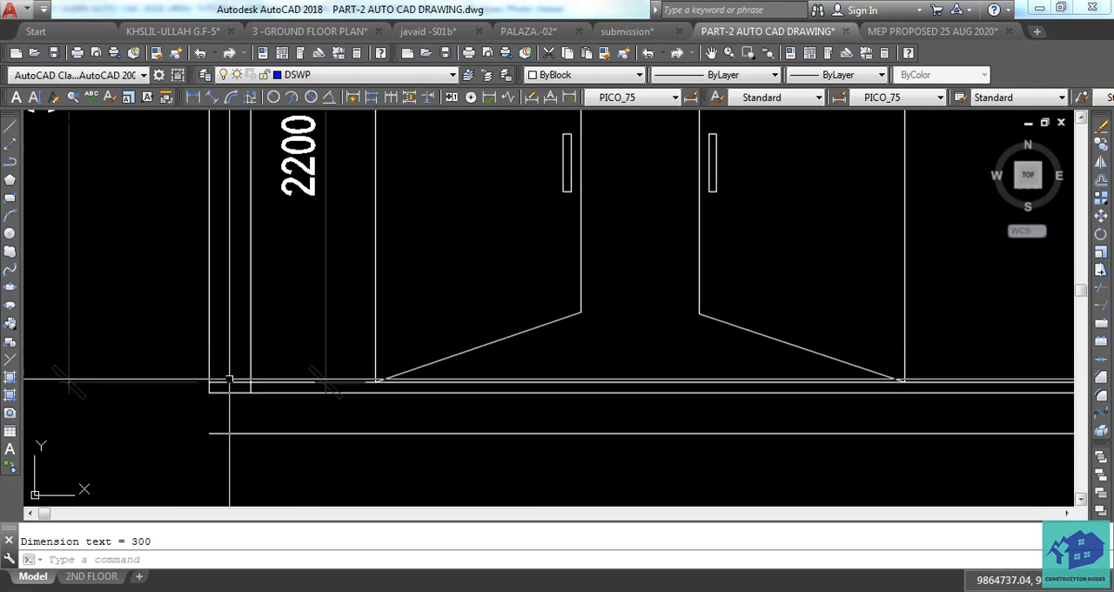
scroll(182, 402, "down", 4)
scroll(692, 424, "up", 4)
middle_click_drag(619, 374, 674, 445)
scroll(678, 446, "down", 5)
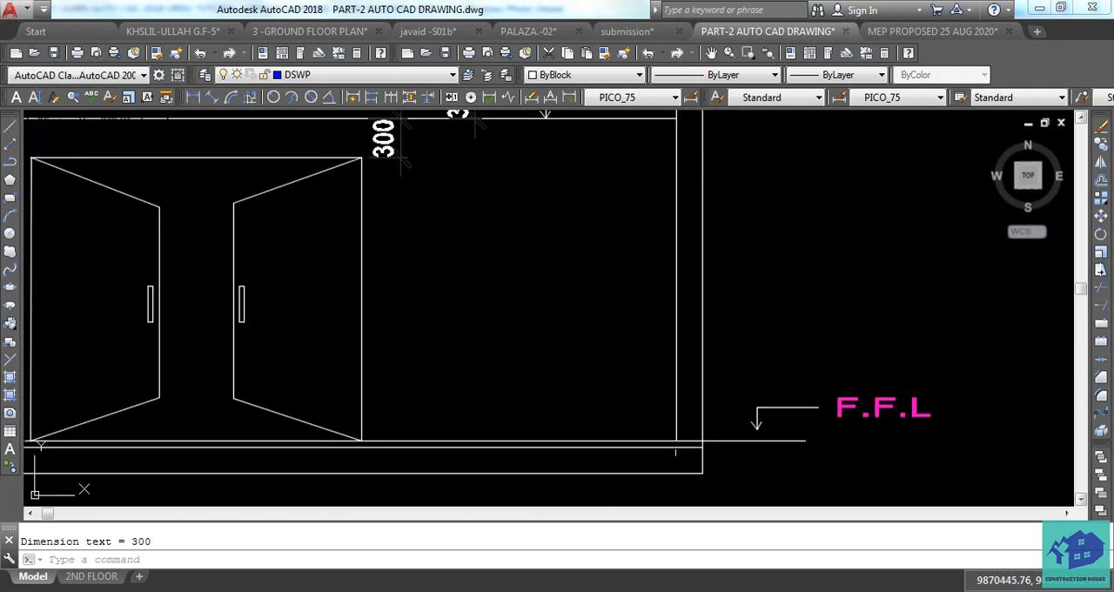
scroll(601, 422, "up", 3)
scroll(596, 419, "down", 4)
middle_click_drag(569, 385, 591, 392)
scroll(569, 370, "down", 3)
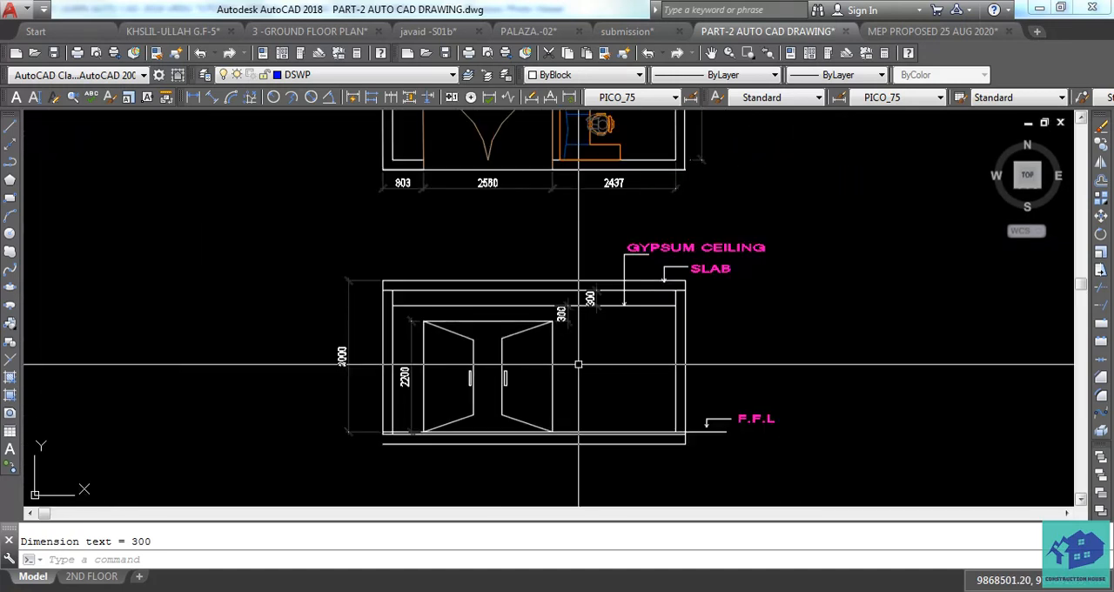
scroll(576, 364, "up", 1)
scroll(576, 363, "up", 2)
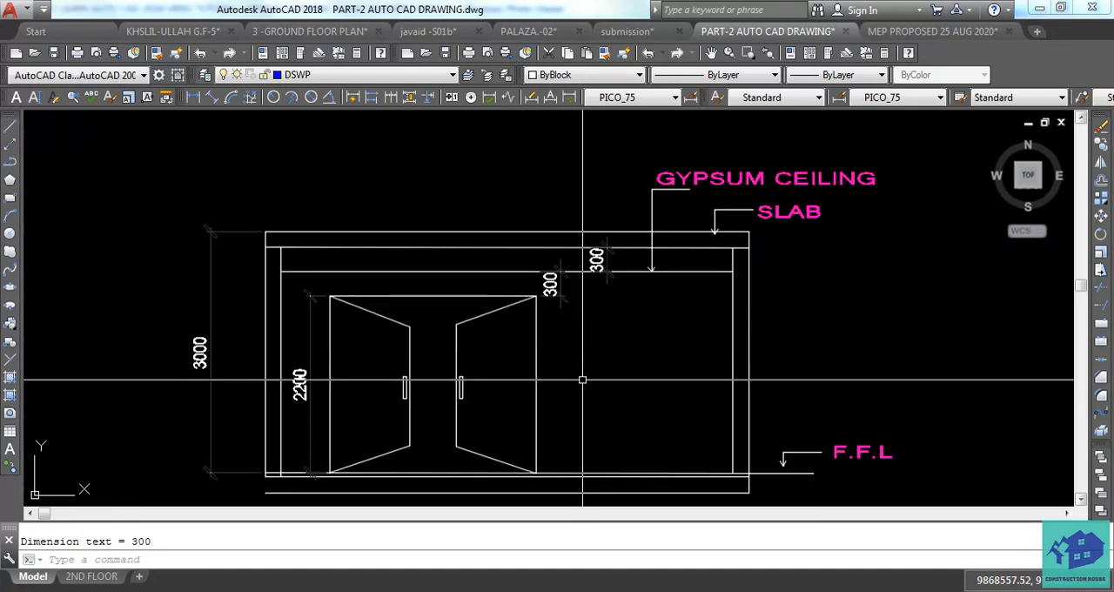
type("a")
key("Return")
scroll(538, 367, "down", 6)
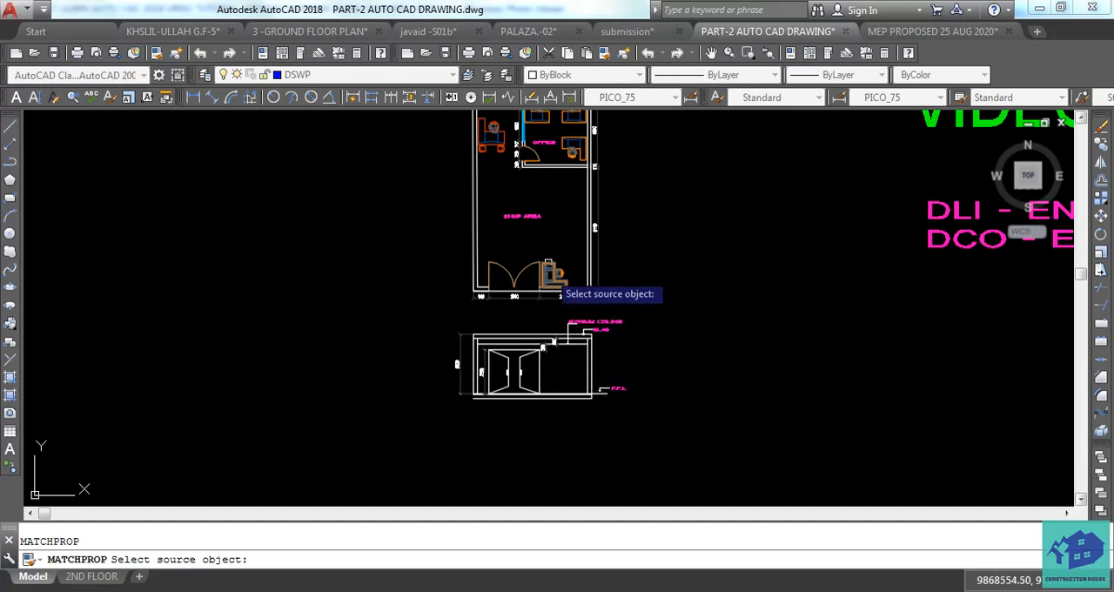
middle_click_drag(787, 267, 549, 286)
scroll(546, 287, "down", 2)
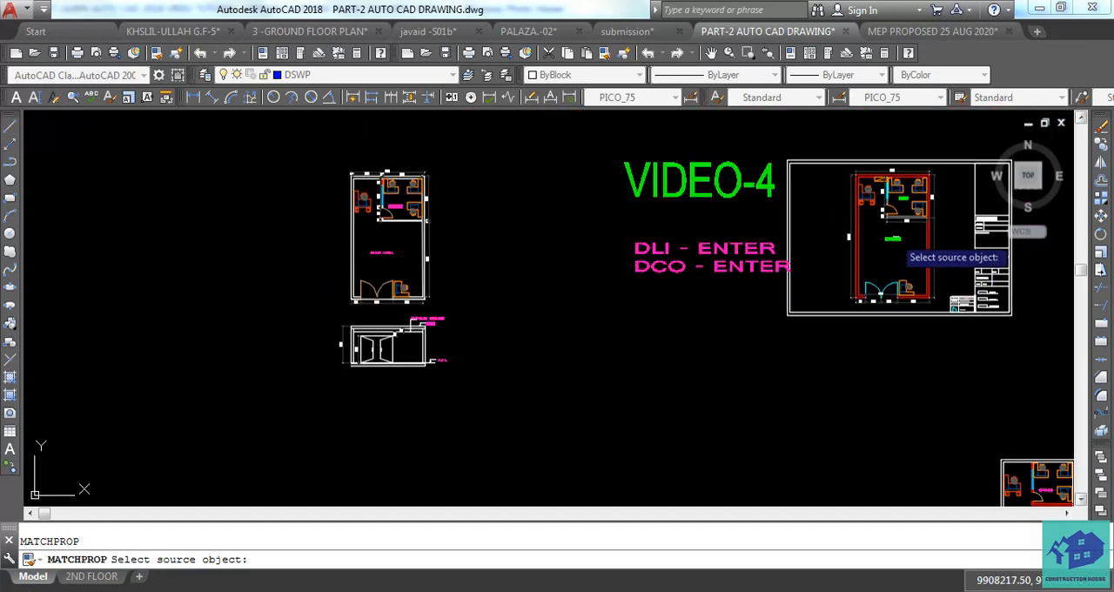
scroll(896, 233, "up", 6)
scroll(905, 243, "down", 5)
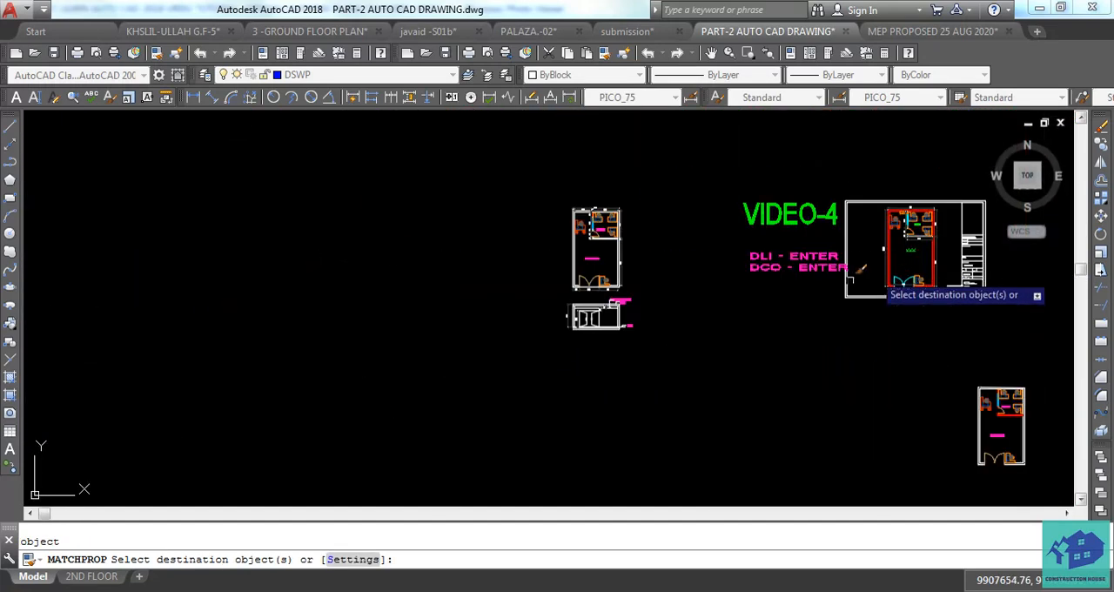
scroll(609, 318, "up", 8)
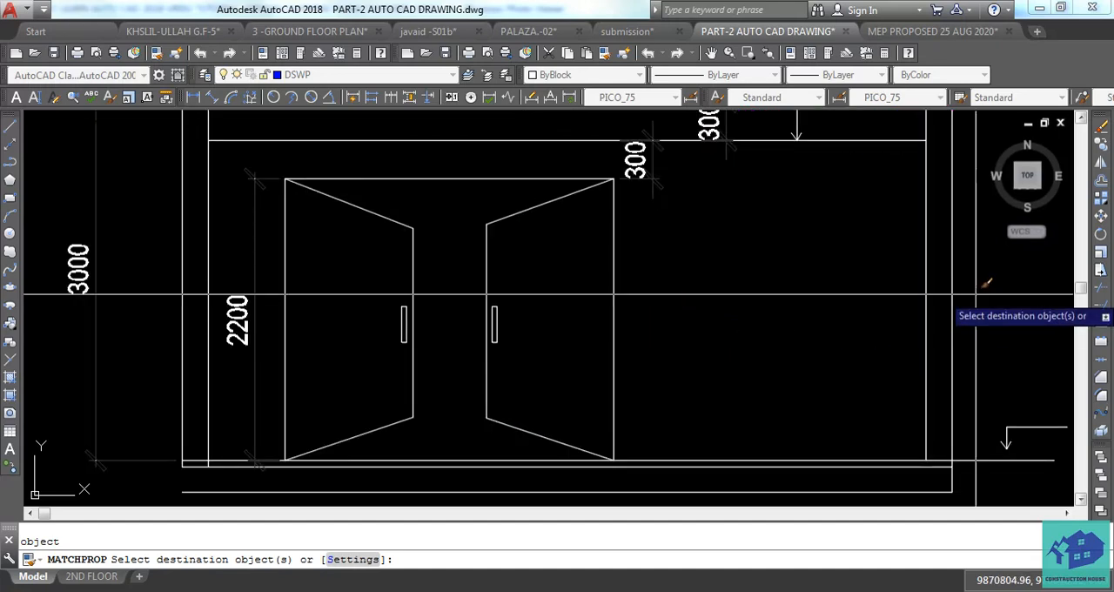
left_click(986, 283)
scroll(748, 322, "down", 6)
key("Escape")
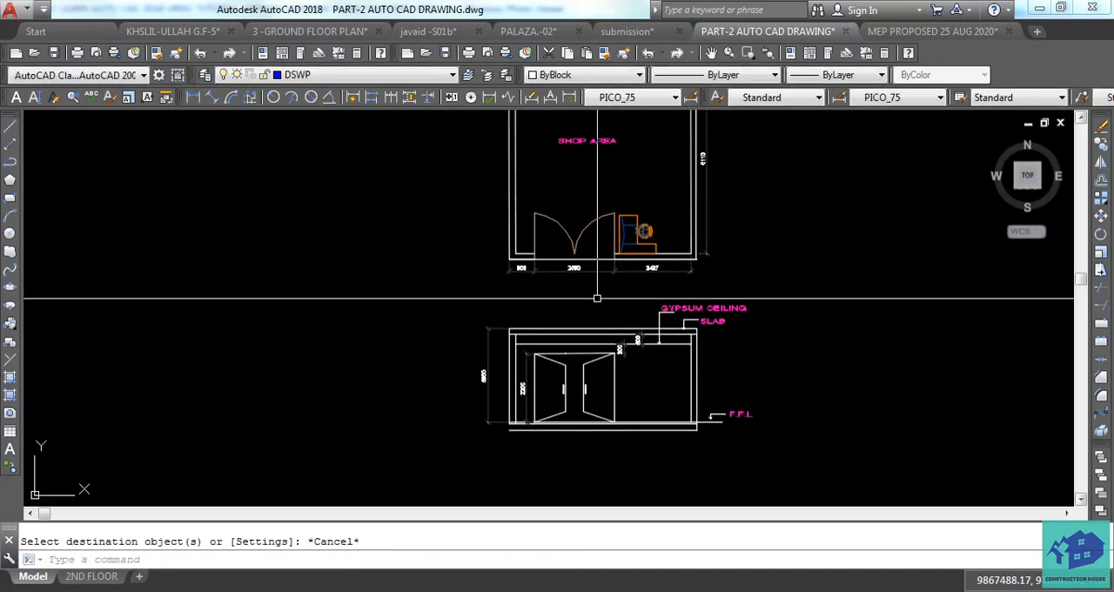
Match the properties of the plan's entrance door swing to the elevation door's handles, inner vertical edges and right vertical edge.
key("Return")
scroll(572, 252, "up", 1)
left_click(585, 224)
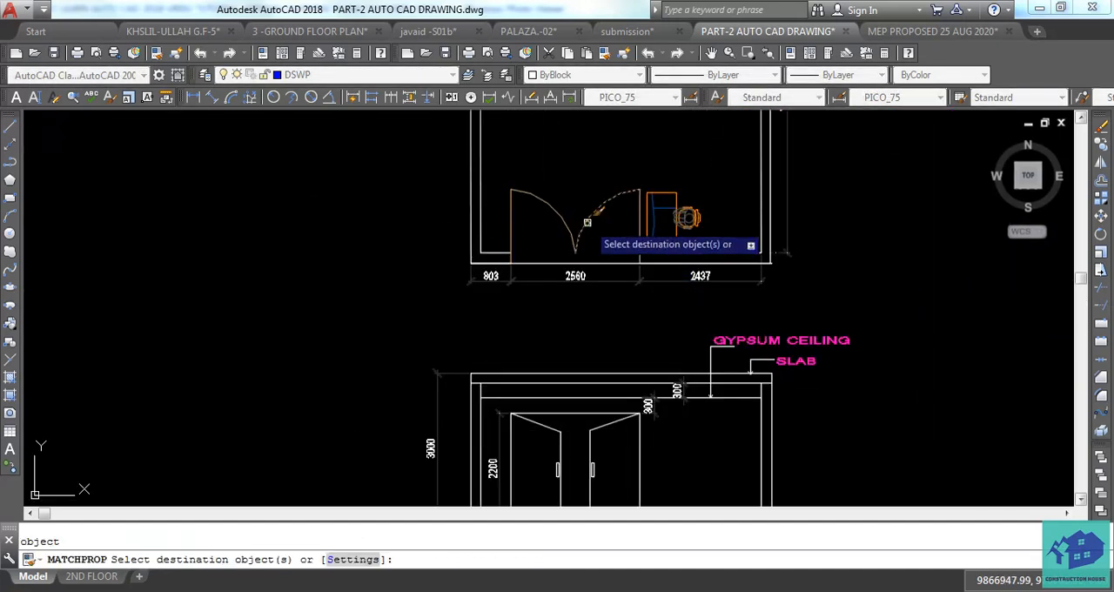
scroll(585, 223, "down", 2)
scroll(590, 333, "up", 2)
left_click(656, 285)
left_click(550, 316)
scroll(556, 272, "up", 4)
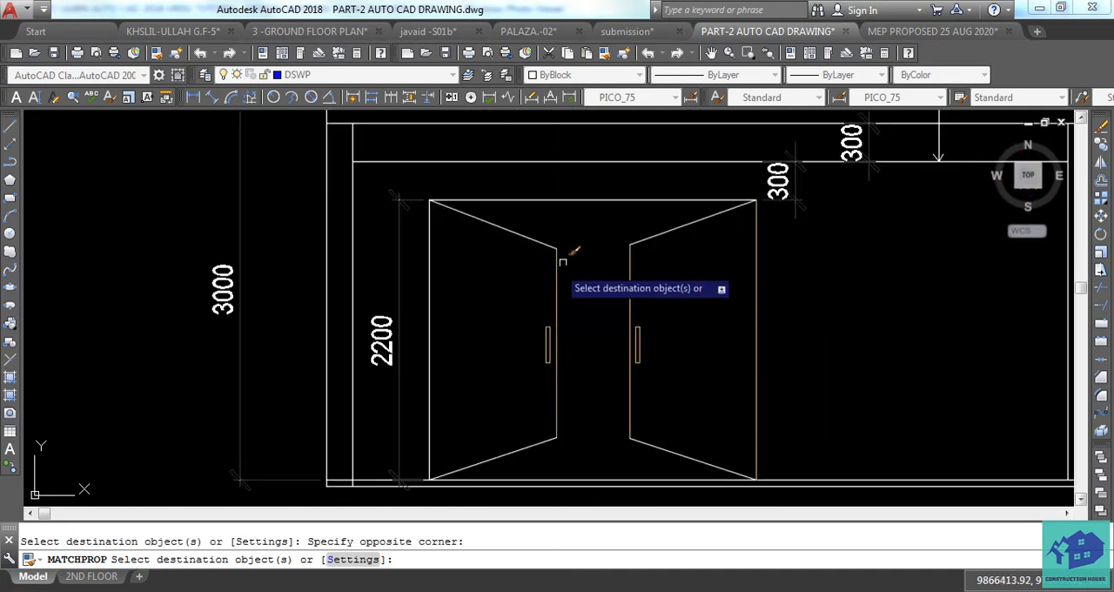
Apply the same matched properties to the elevation door's top edge, left vertical edge and all slanted leaf edges.
left_click(741, 186)
left_click(540, 215)
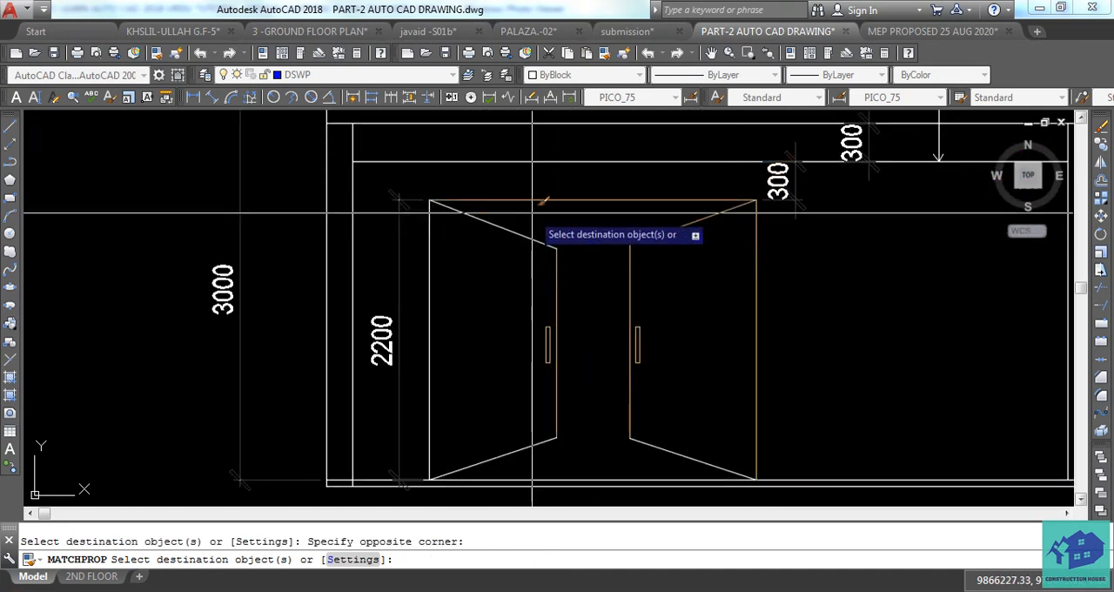
left_click(522, 212)
left_click(424, 266)
middle_click_drag(493, 360, 497, 301)
left_click(686, 360)
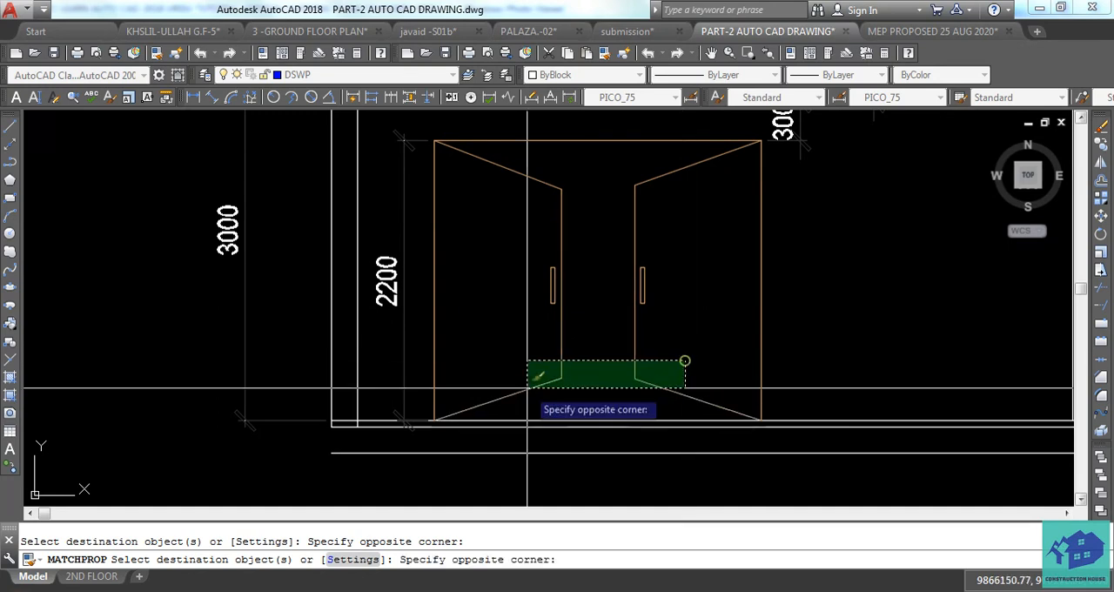
left_click(527, 388)
scroll(457, 388, "down", 4)
middle_click_drag(565, 395, 569, 414)
scroll(576, 432, "down", 2)
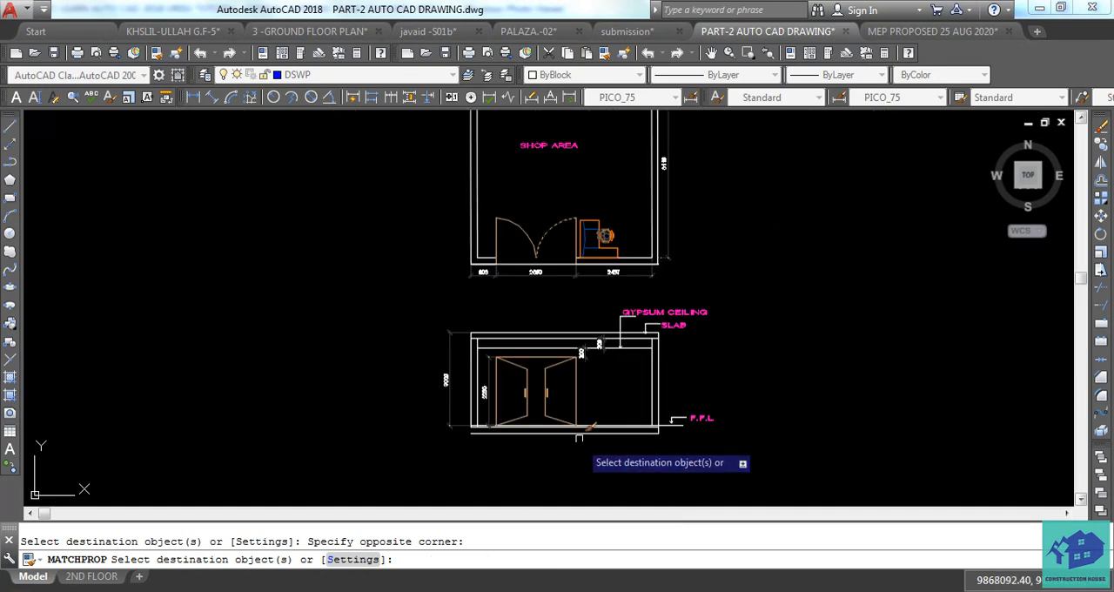
scroll(576, 432, "up", 2)
key("Escape")
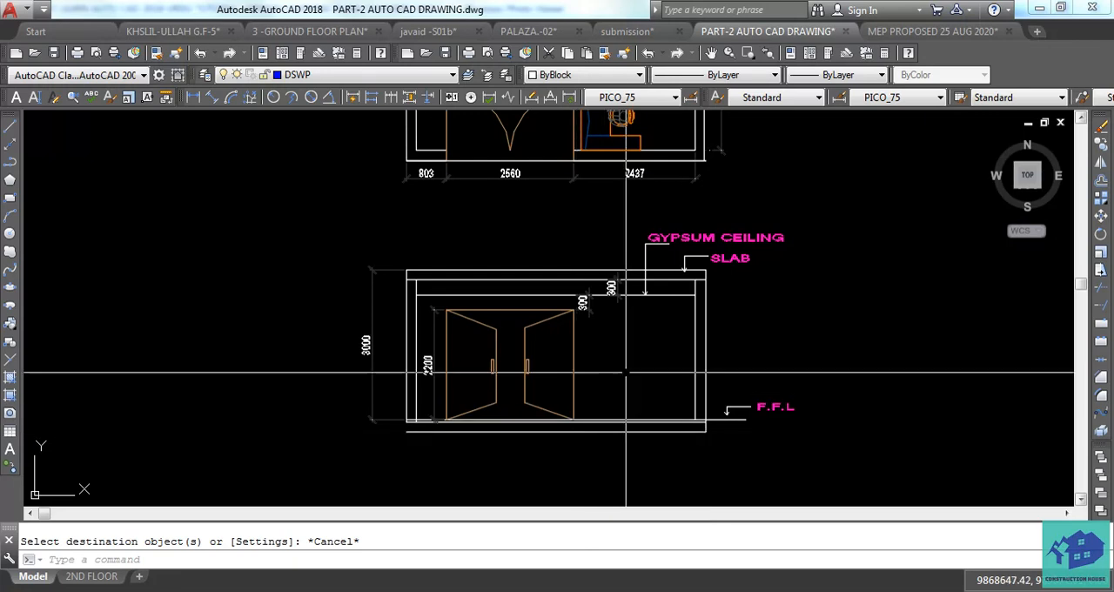
key("Escape")
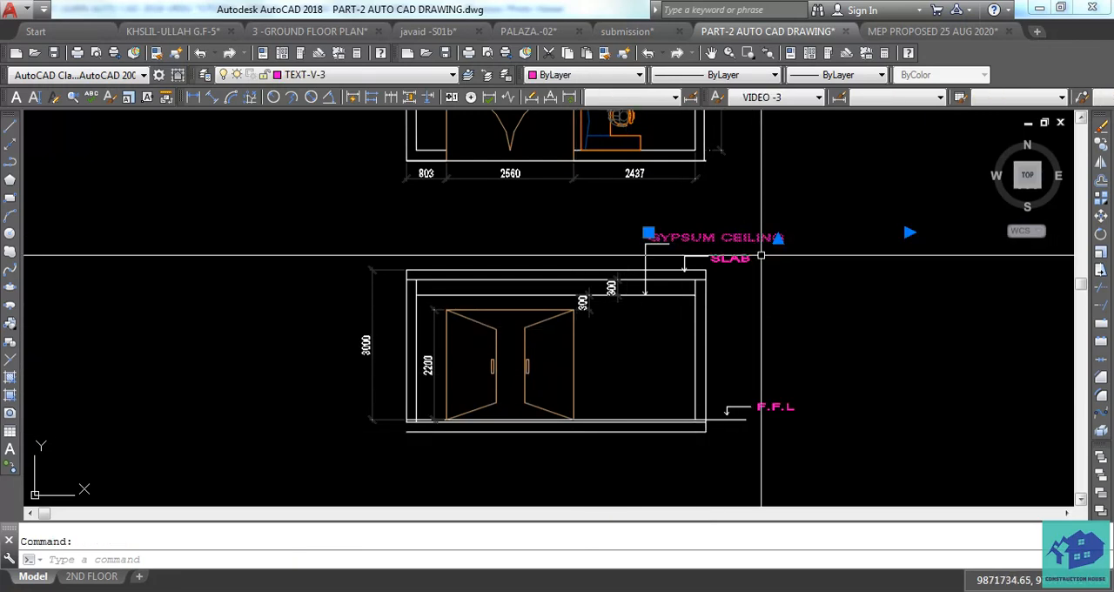
Copy the GYPSUM CEILING label straight down by about 5590, below the front elevation.
type("CO")
key("Return")
left_click(761, 254)
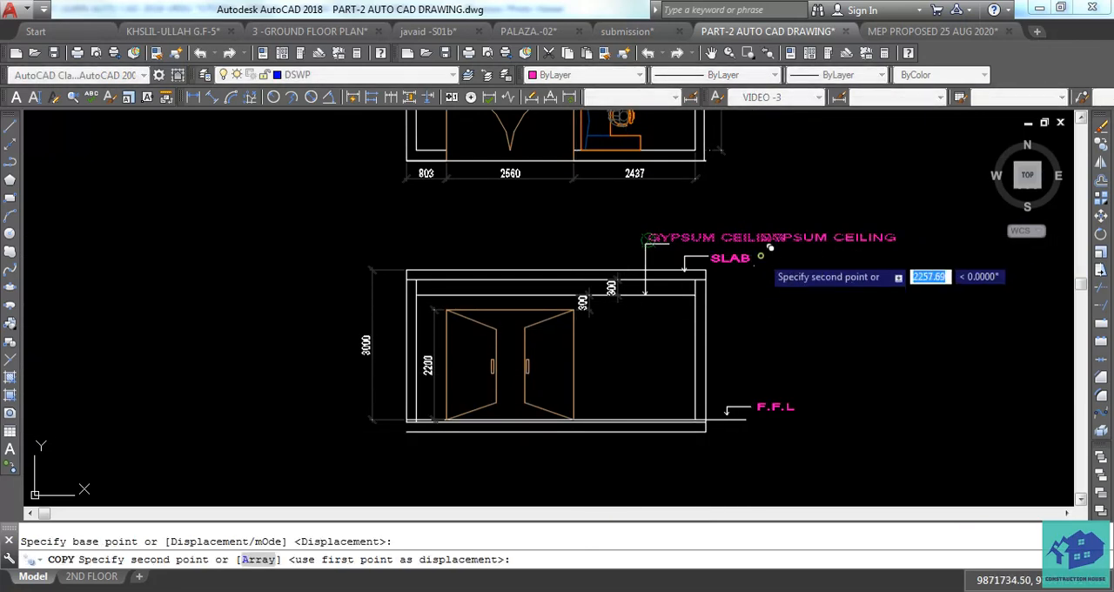
middle_click_drag(754, 468, 757, 361)
left_click(756, 402)
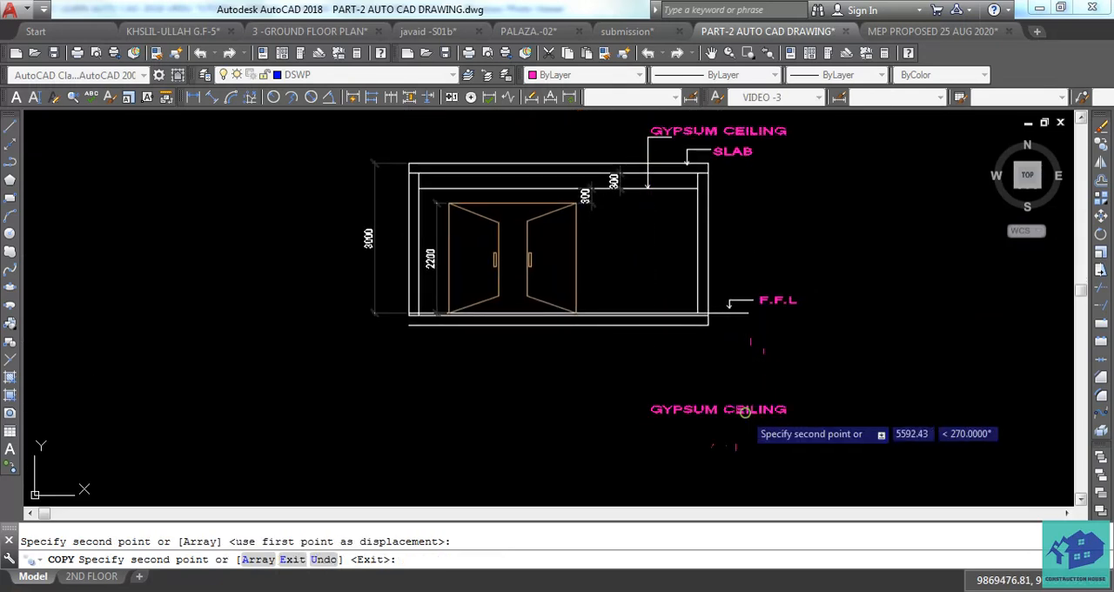
key("Escape")
Move the copied GYPSUM CEILING label horizontally left by about 3365, beneath the door.
left_click(717, 410)
type("M")
key("Return")
left_click(679, 428)
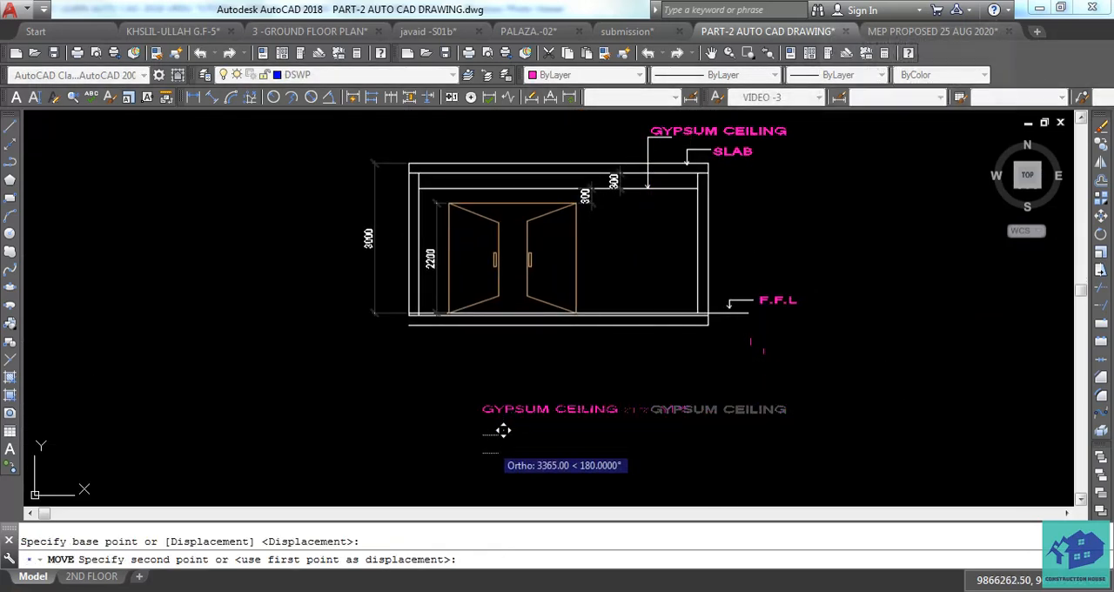
left_click(509, 428)
key("Escape")
Move the copied GYPSUM CEILING label straight up to just below the elevation's bottom line.
left_click(541, 398)
left_click(531, 418)
type("M")
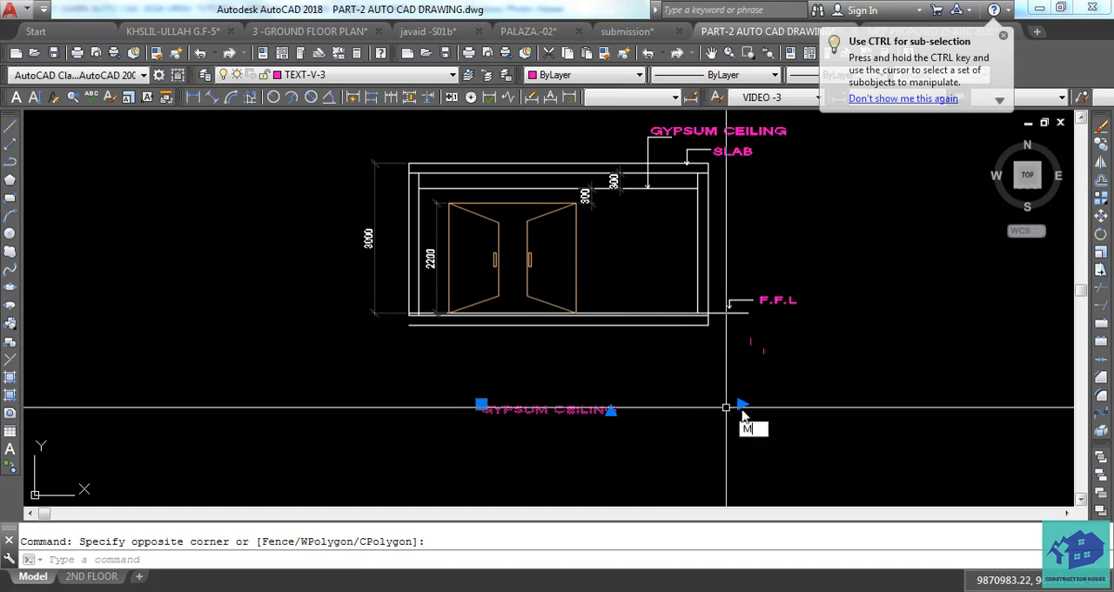
key("Return")
left_click(741, 403)
left_click(754, 351)
key("Escape")
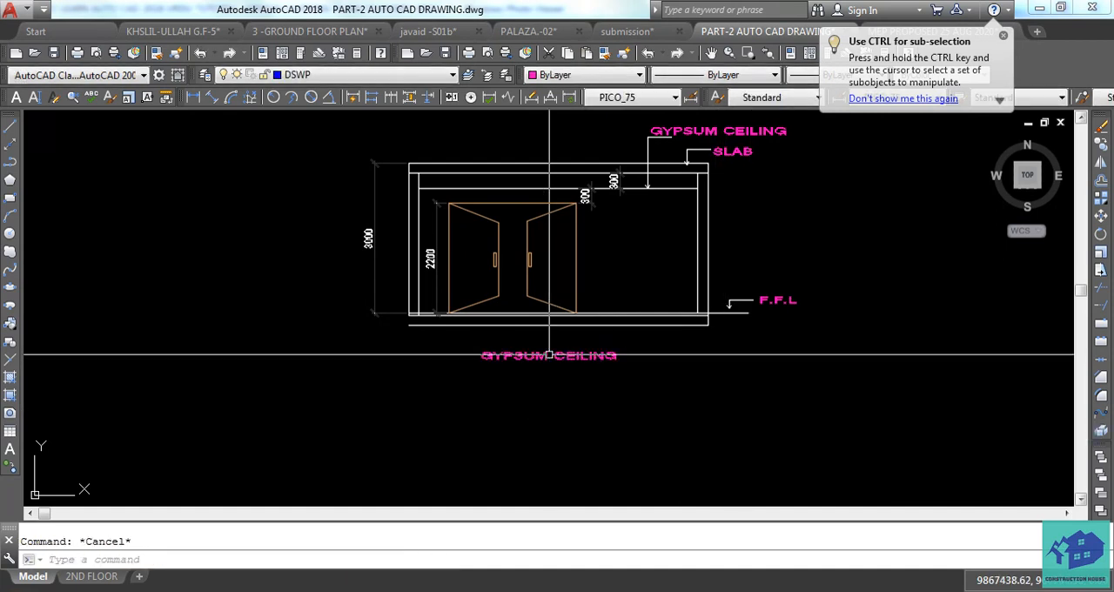
Replace the copied label's text with FRONT ELEVATION.
double_click(580, 357)
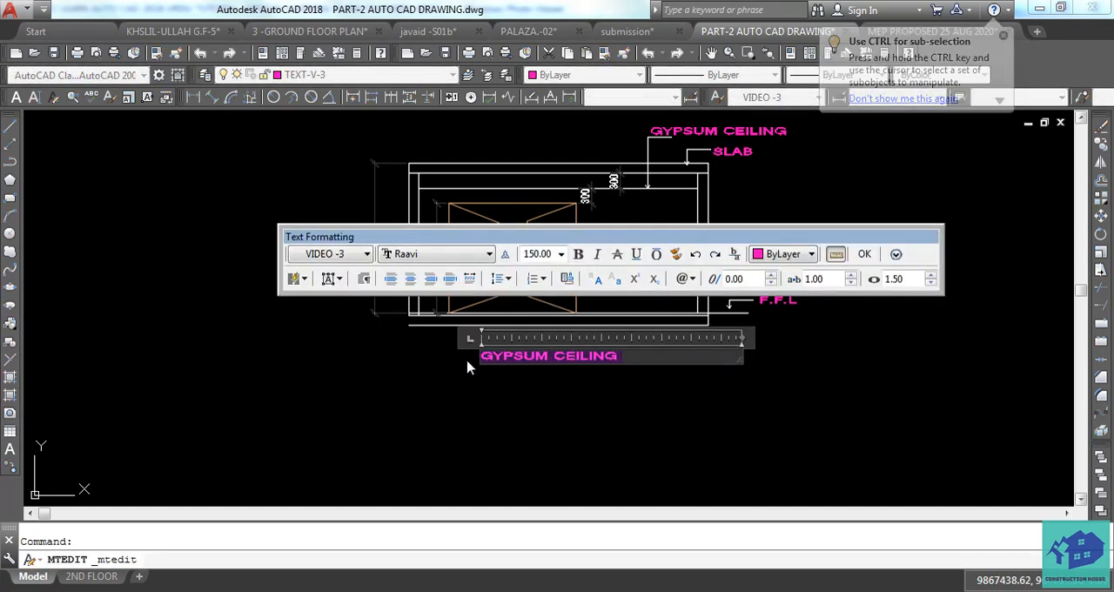
type("FRONT ELEVATION")
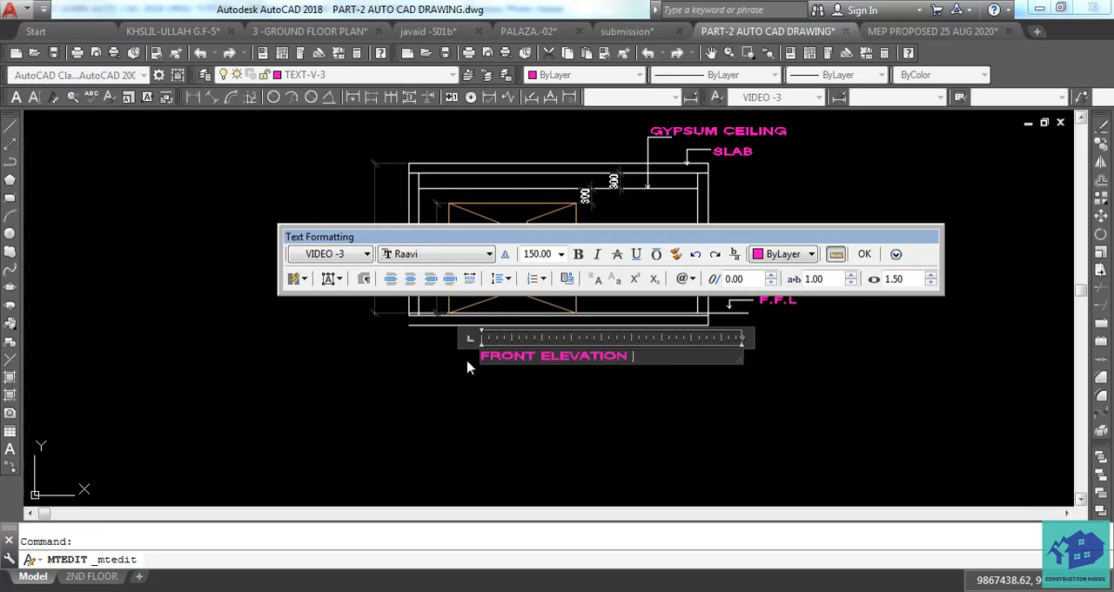
left_click(519, 433)
key("Escape")
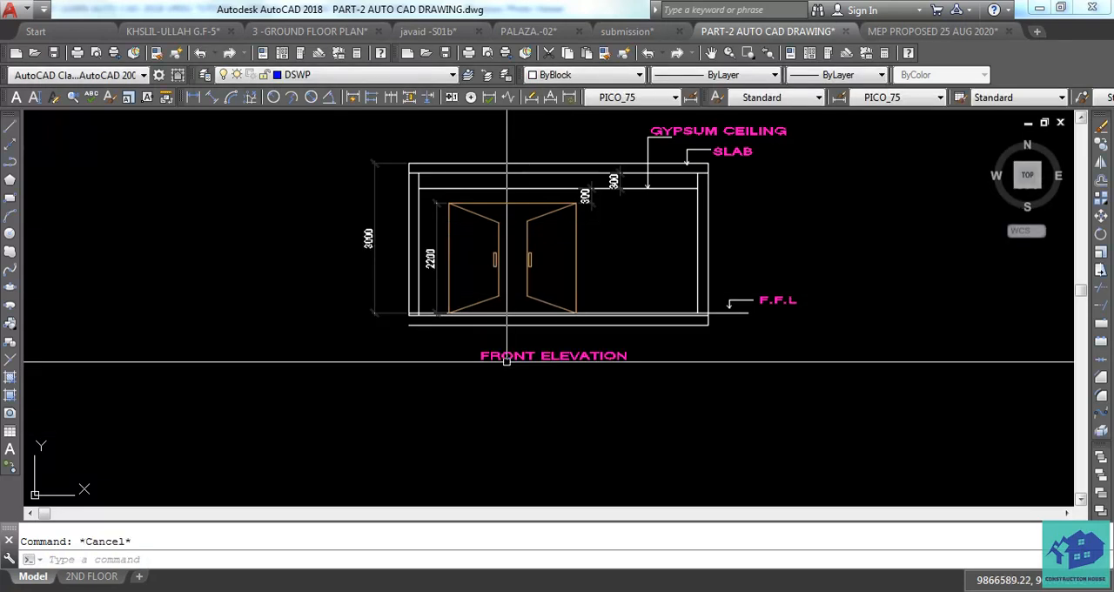
Move the FRONT ELEVATION title left by about 130.
key("Return")
left_click(485, 375)
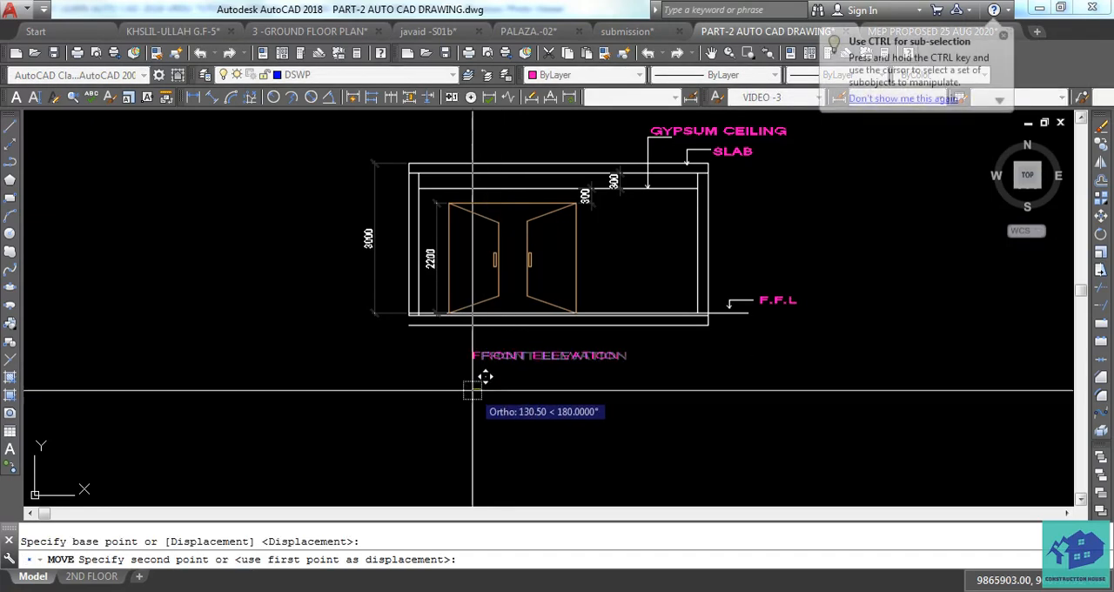
left_click(472, 391)
key("Escape")
Draw a horizontal line about 7365 long across the shop plan just below the office wall, extending past both outer walls.
scroll(533, 421, "down", 3)
middle_click_drag(533, 421, 541, 467)
scroll(540, 300, "up", 4)
middle_click_drag(541, 302, 555, 421)
scroll(556, 420, "down", 2)
scroll(568, 314, "up", 2)
middle_click_drag(568, 313, 569, 335)
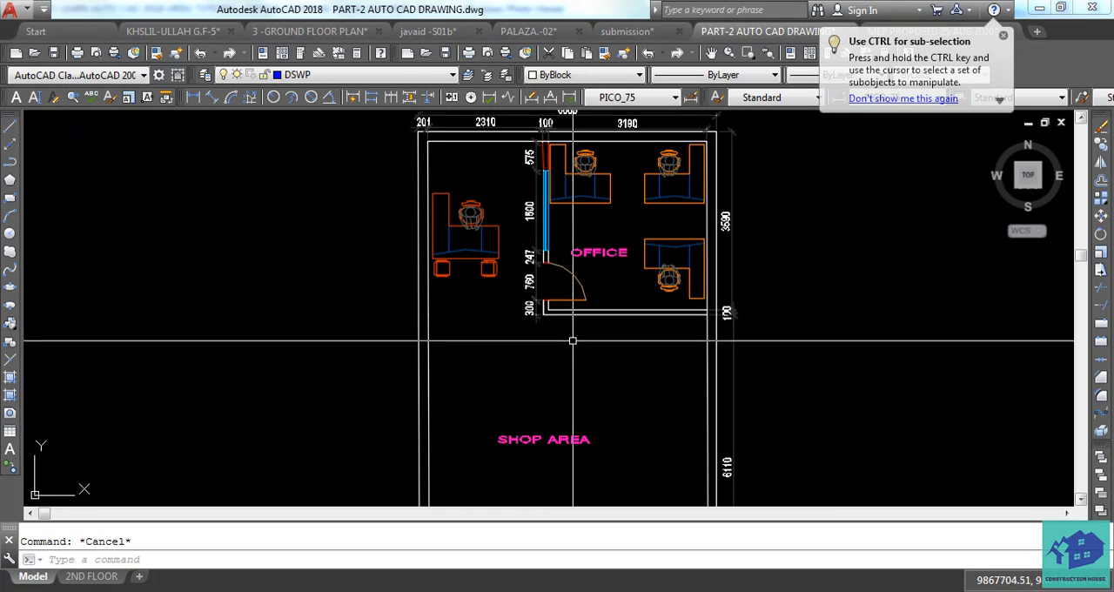
scroll(572, 340, "down", 3)
scroll(569, 340, "up", 2)
type("l")
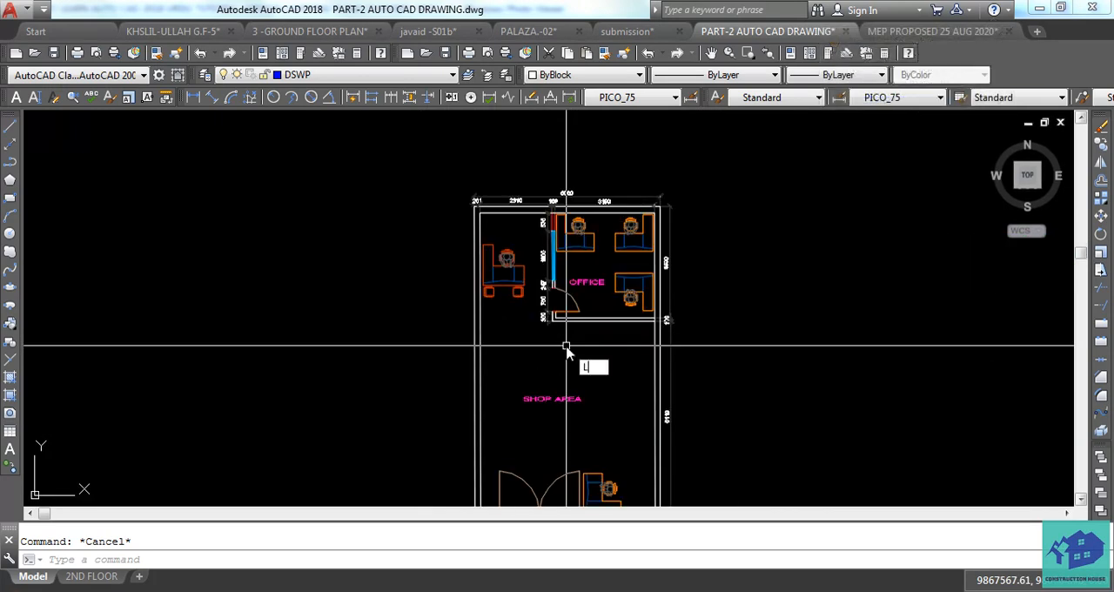
key("Return")
scroll(565, 347, "up", 4)
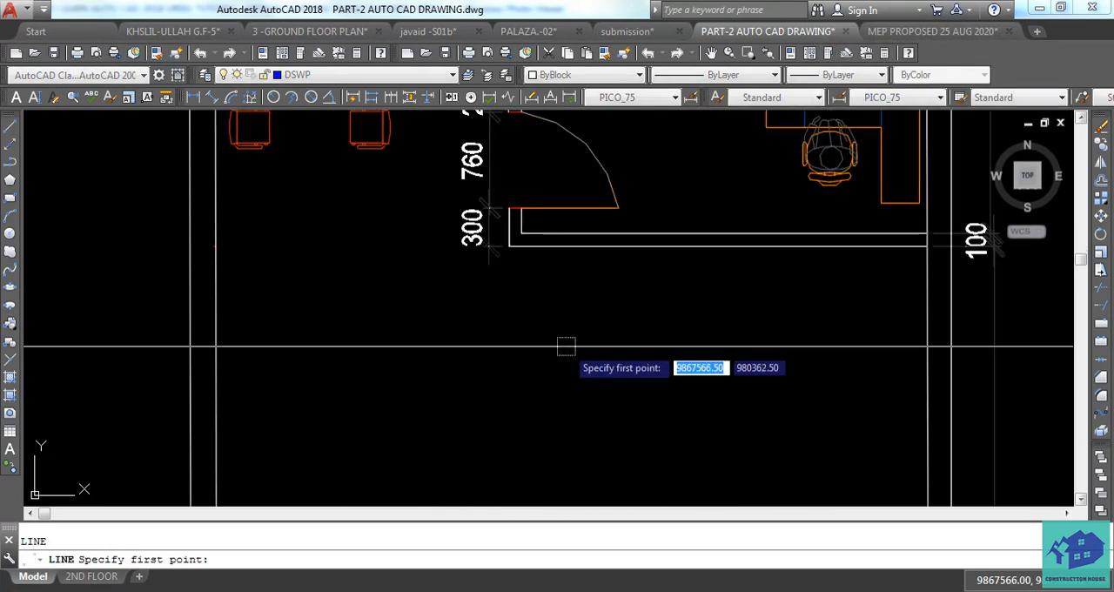
left_click(131, 273)
middle_click_drag(510, 273, 292, 273)
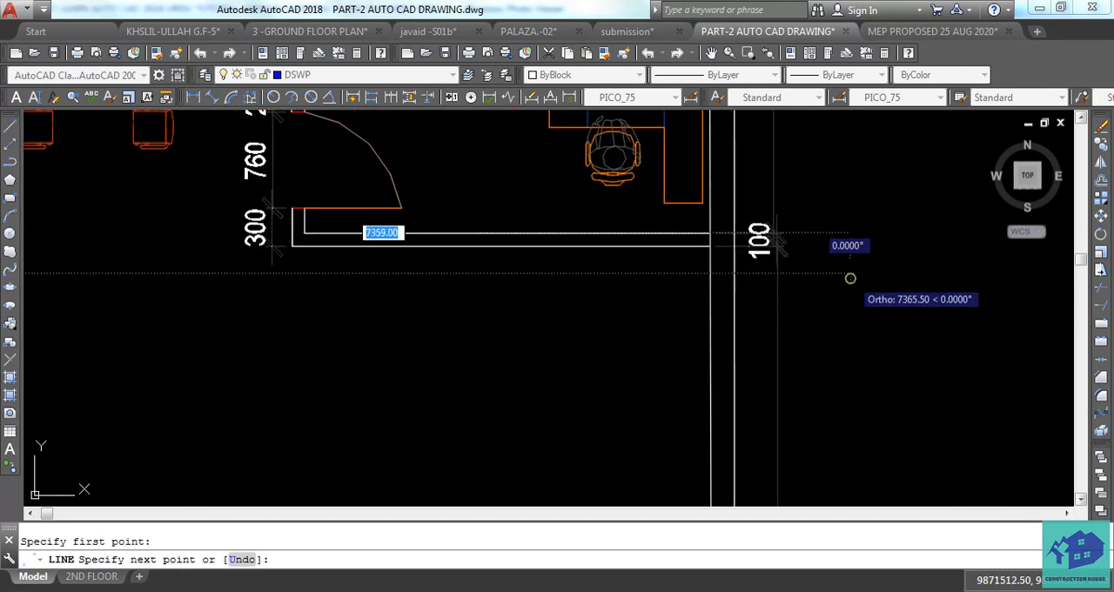
key("Escape")
scroll(862, 318, "down", 5)
middle_click_drag(697, 326, 710, 338)
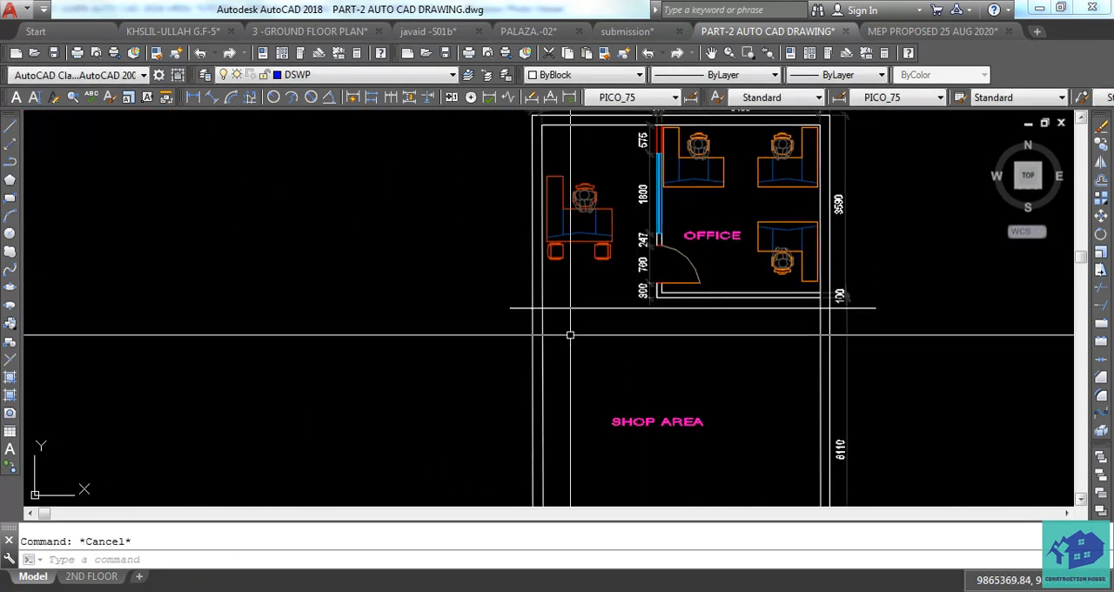
Draw a vertical line about 206 long upward from the left end of the horizontal line across the plan.
key("space")
scroll(485, 318, "up", 3)
scroll(472, 306, "up", 2)
left_click(471, 301)
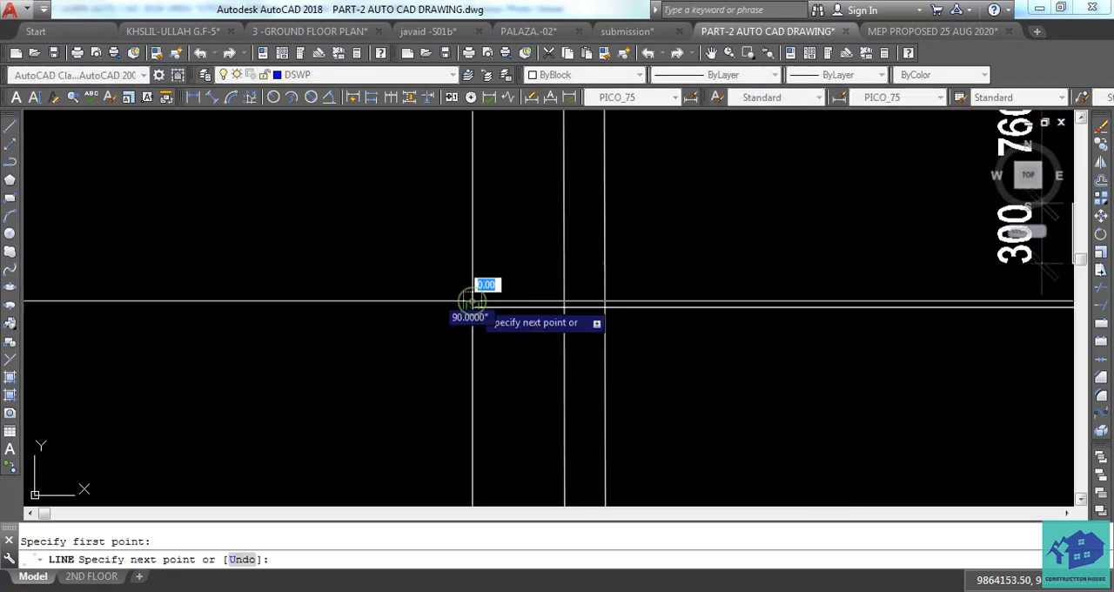
scroll(472, 279, "up", 2)
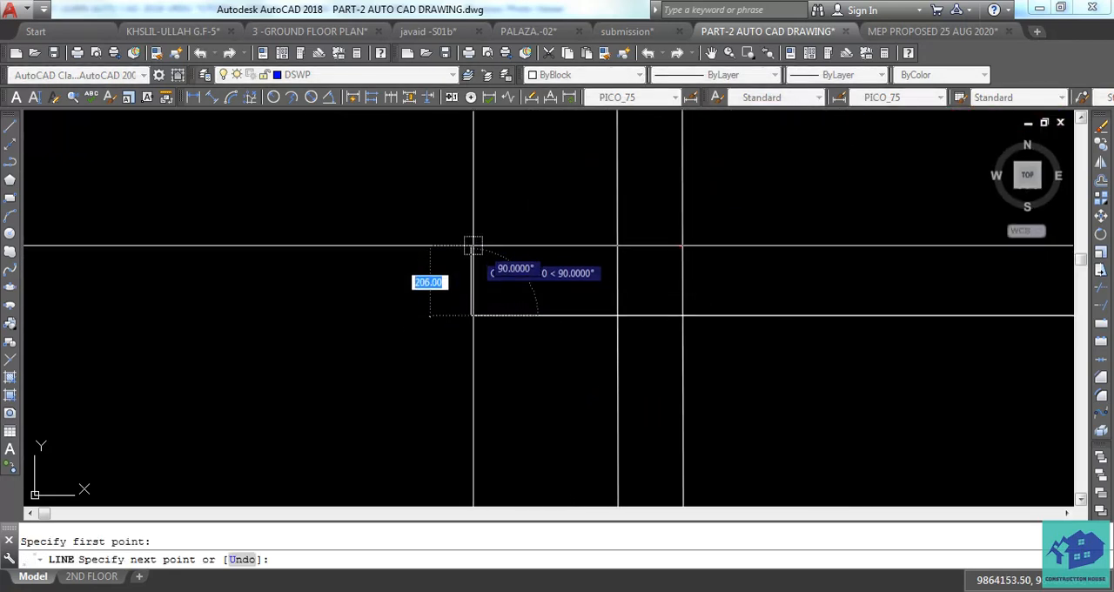
left_click(472, 245)
key("Escape")
key("space")
scroll(413, 280, "up", 4)
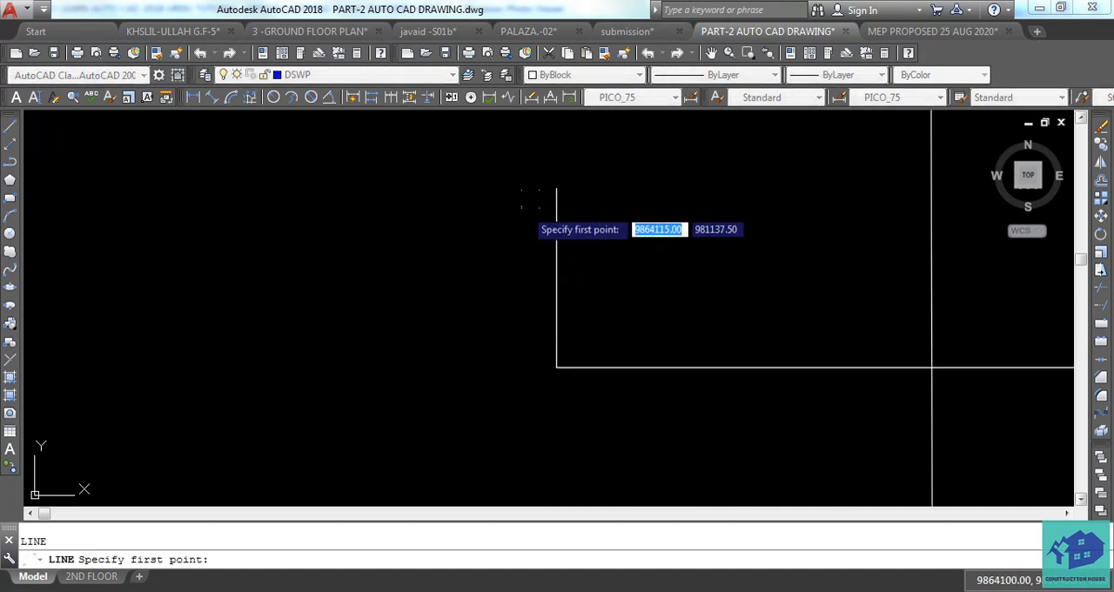
left_click(554, 187)
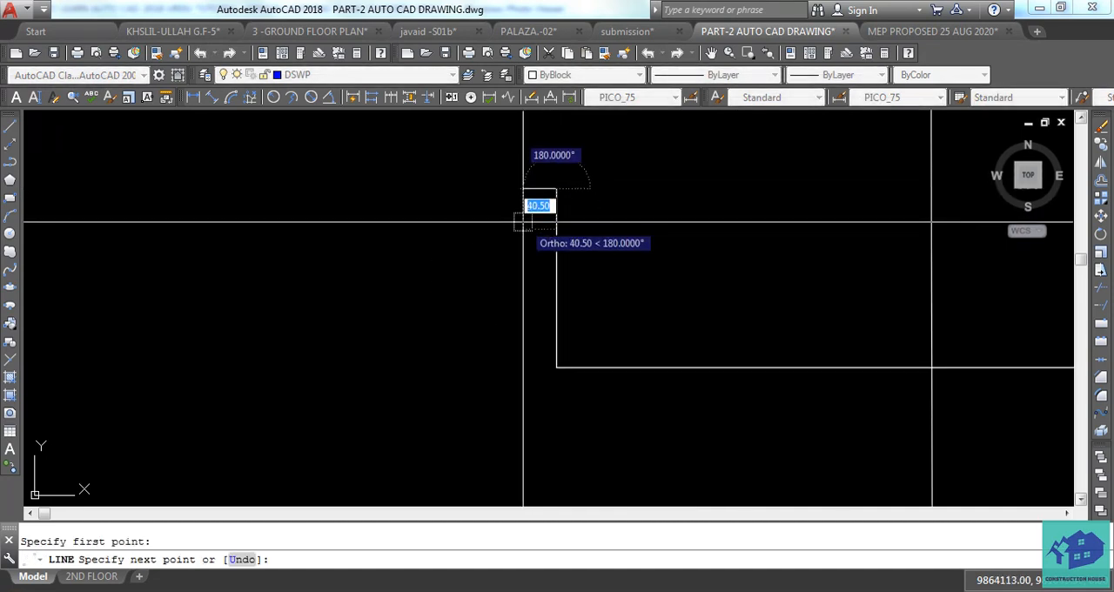
key("Escape")
Draw two short slanted lines meeting at the upper end of the vertical line to form an upward arrowhead.
type("L")
key("space")
scroll(530, 213, "up", 2)
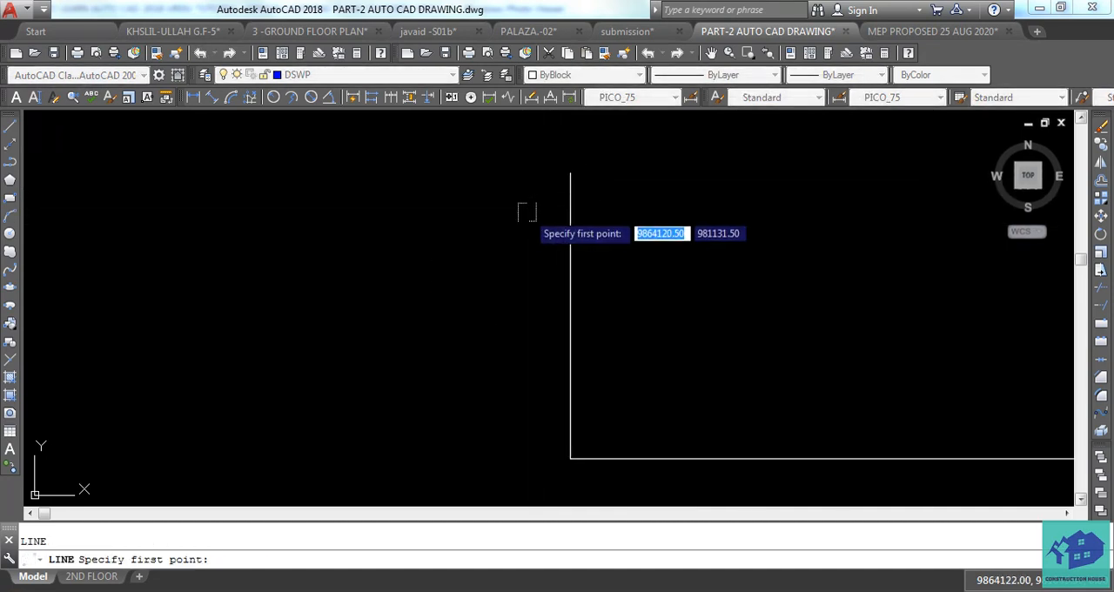
left_click(571, 175)
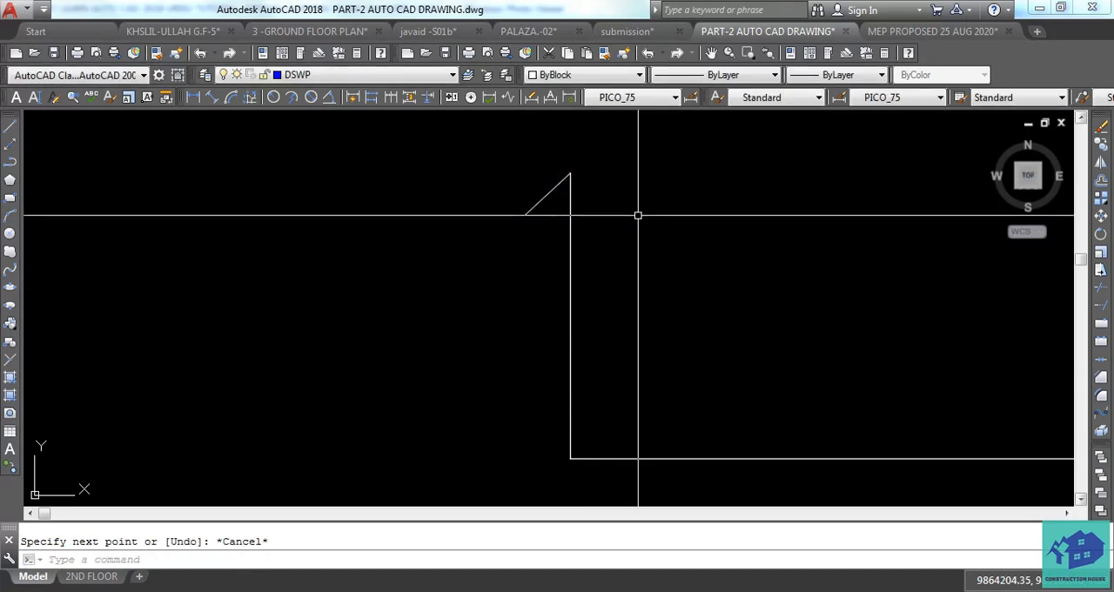
type("L")
key("space")
left_click(577, 181)
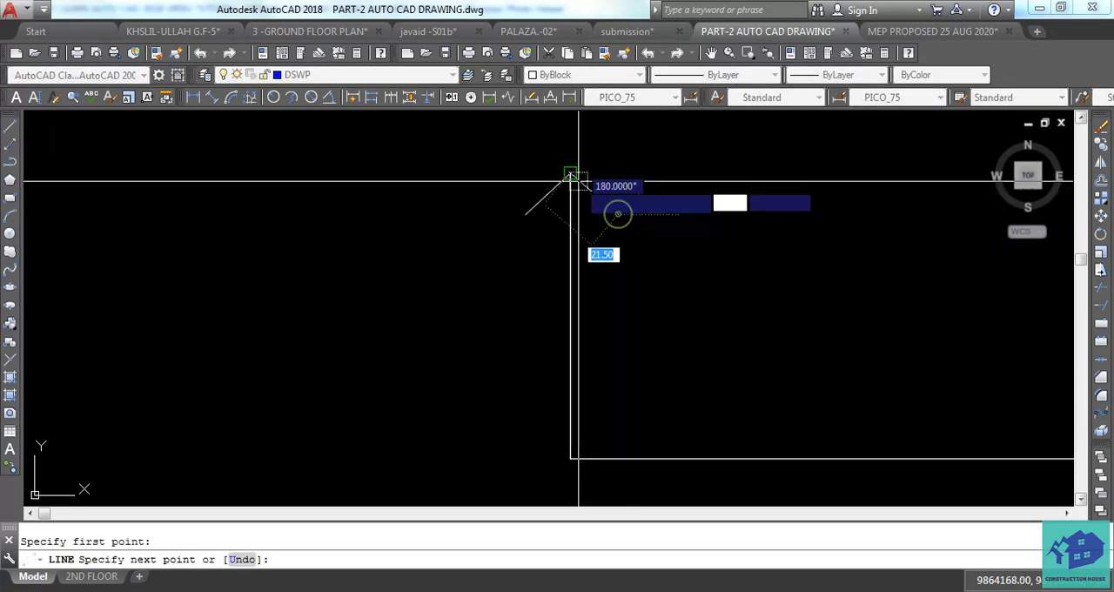
left_click(572, 177)
key("Escape")
Copy the vertical line with its arrowhead about 7035 to the right along the horizontal line, beyond the plan's right outer wall.
scroll(517, 194, "down", 2)
scroll(564, 175, "up", 2)
left_click(577, 167)
left_click(481, 227)
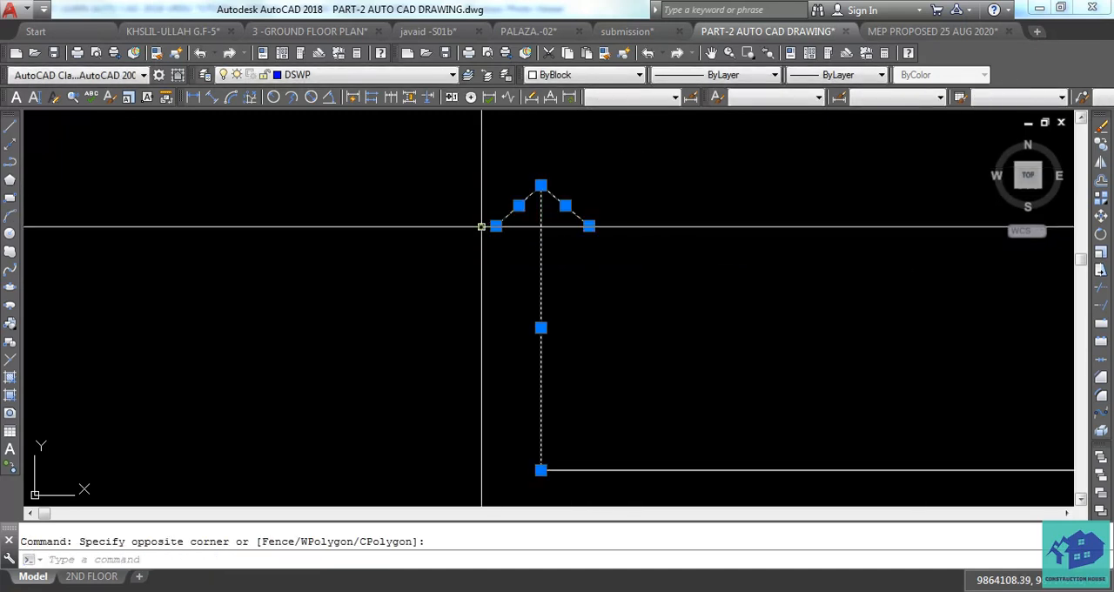
key("space")
scroll(477, 262, "down", 3)
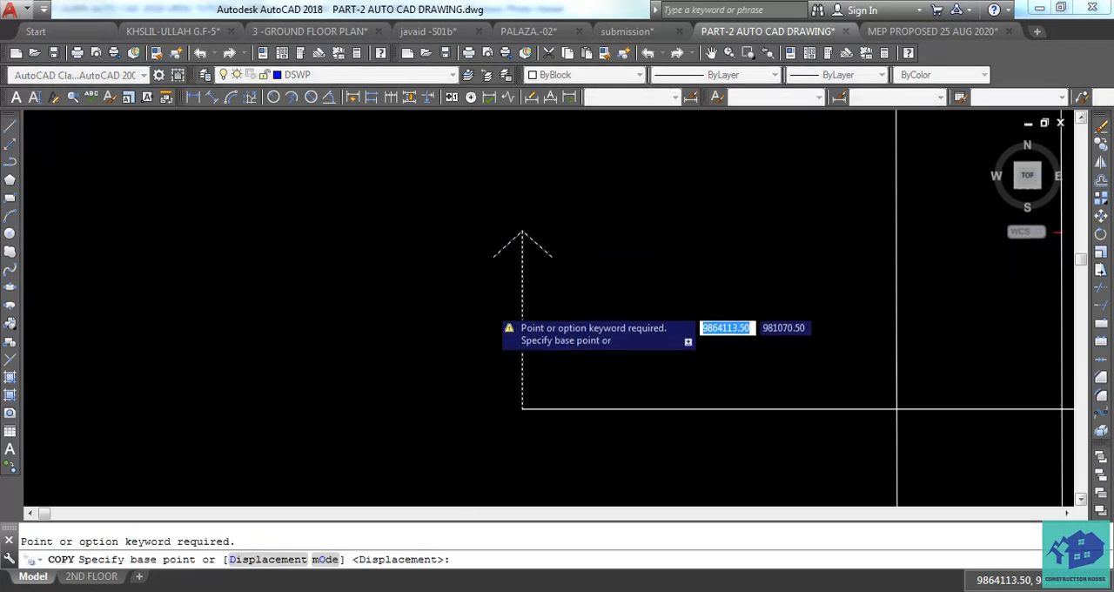
left_click(510, 371)
scroll(466, 374, "down", 5)
middle_click_drag(701, 383, 287, 349)
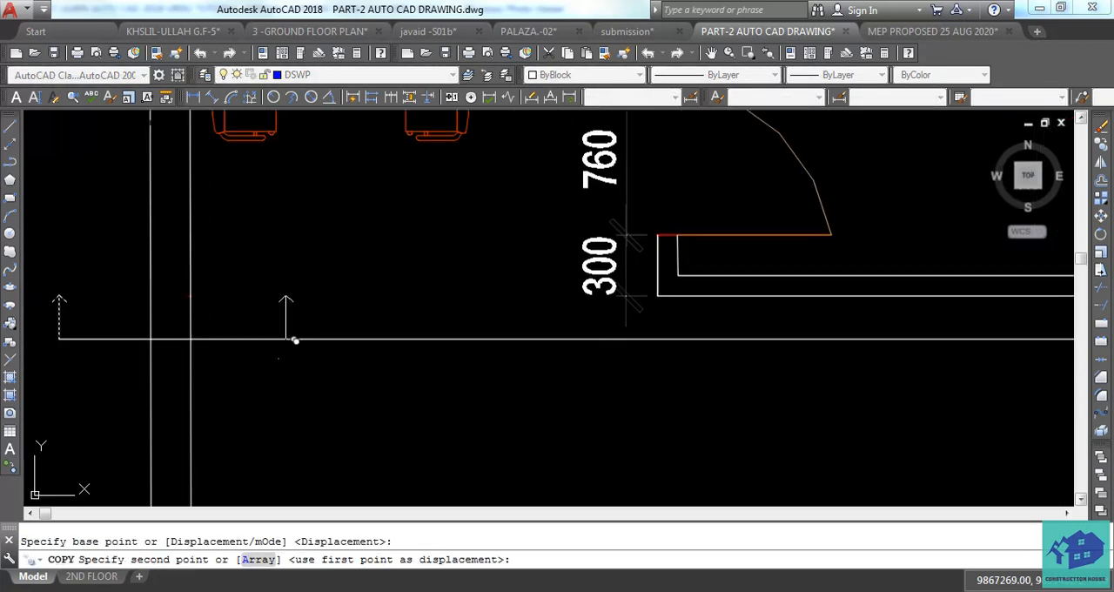
middle_click_drag(820, 351, 383, 350)
scroll(387, 355, "down", 2)
left_click(798, 347)
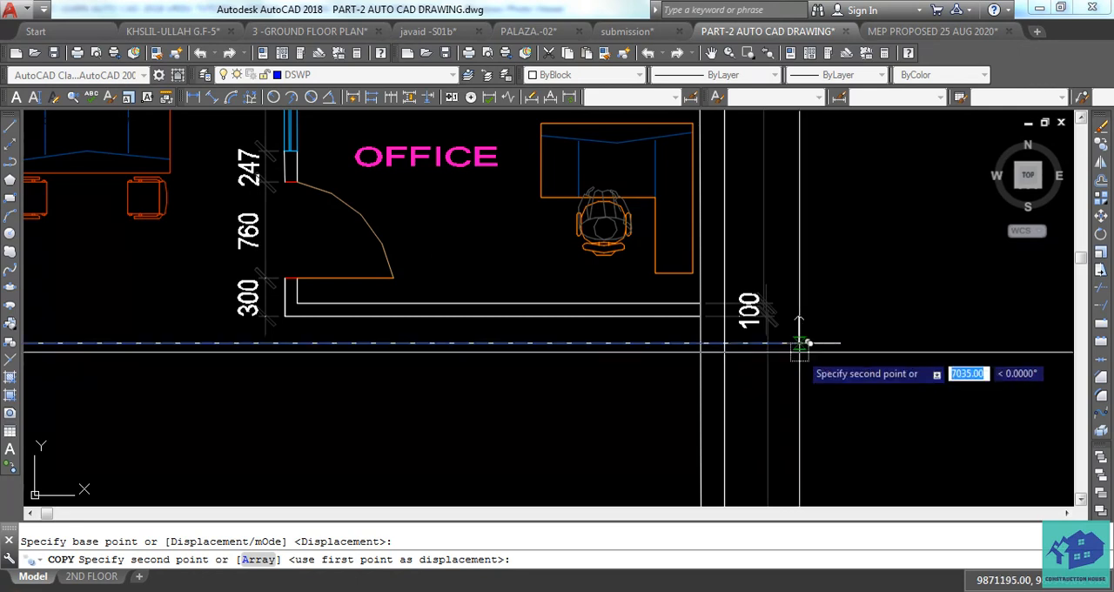
key("Escape")
Trim off the end of the horizontal line that extends past the right arrow.
type("TR")
key("space")
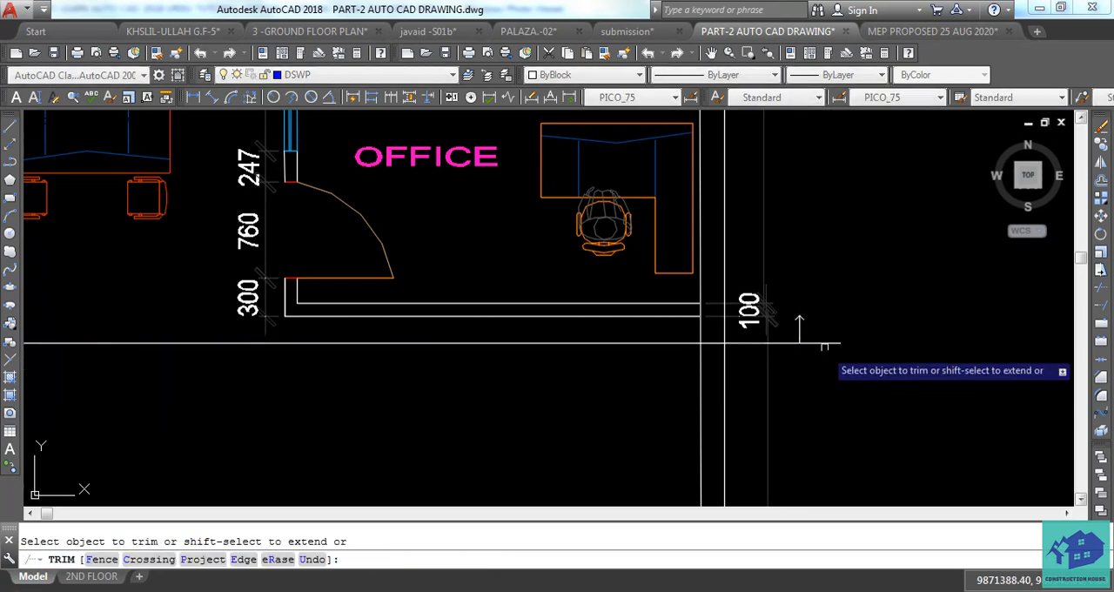
key("Escape")
Copy the SHOP AREA label straight up, placing the copy between the original label and the horizontal arrow line.
scroll(828, 330, "down", 4)
scroll(670, 405, "up", 4)
left_click(672, 394)
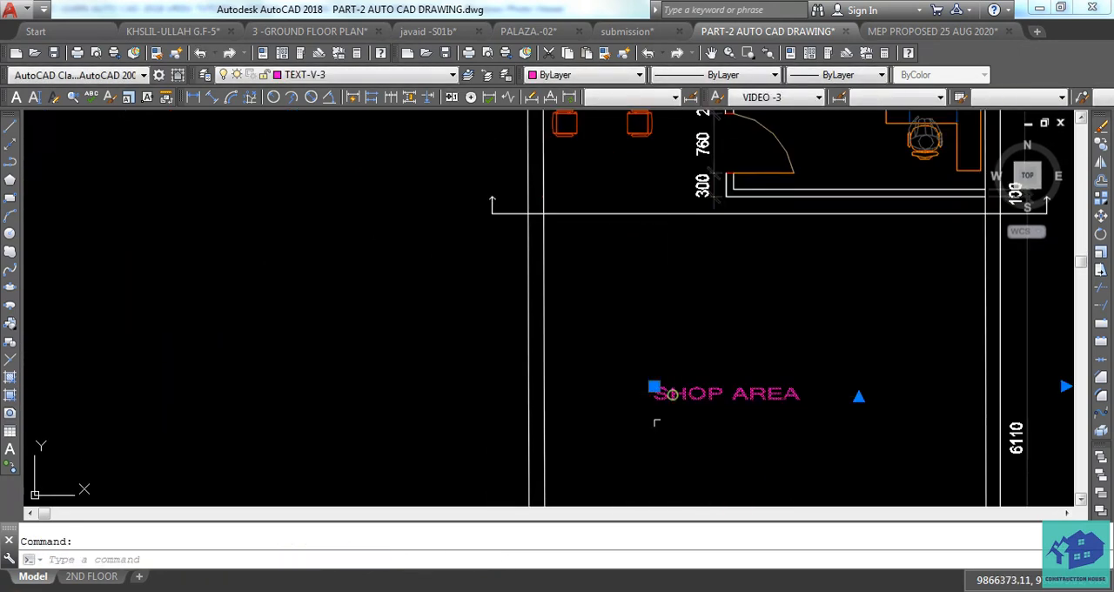
type("CO")
key("space")
left_click(652, 427)
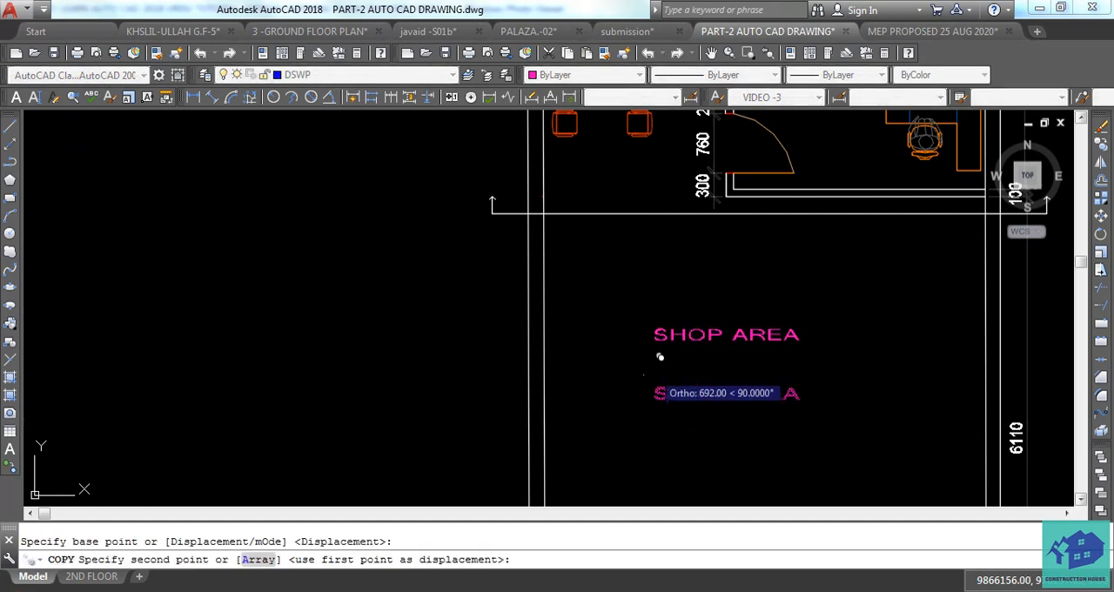
left_click(655, 352)
key("Escape")
Replace the text of the upper SHOP AREA copy with A.
left_click(690, 320)
double_click(690, 321)
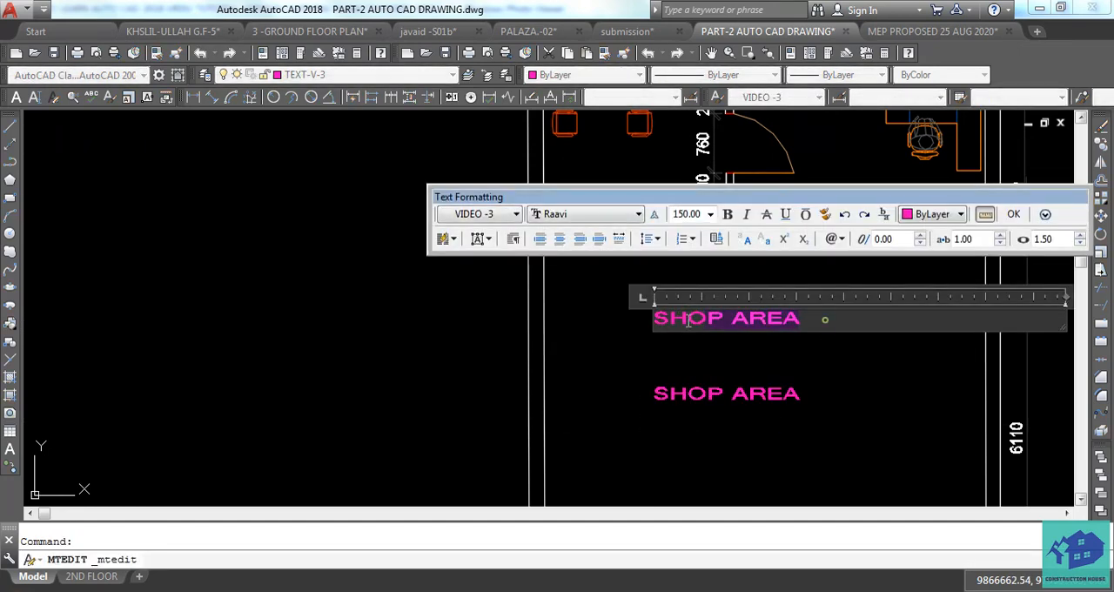
type("A")
key("Escape")
Move the A label about 2100 to the left, outside the plan's left outer wall.
left_click(661, 318)
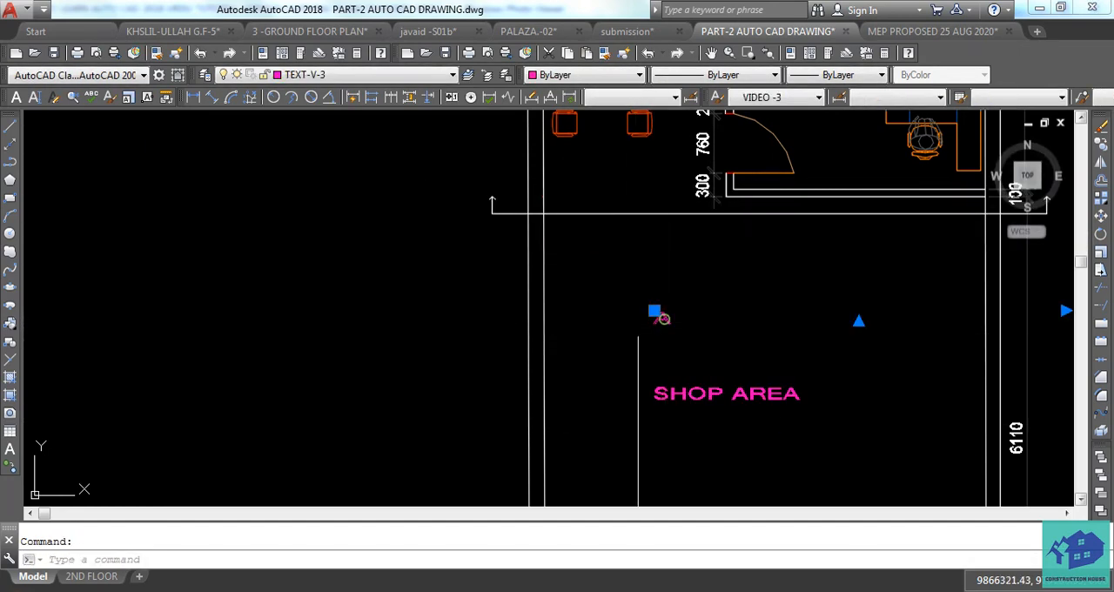
type("M")
key("space")
left_click(629, 322)
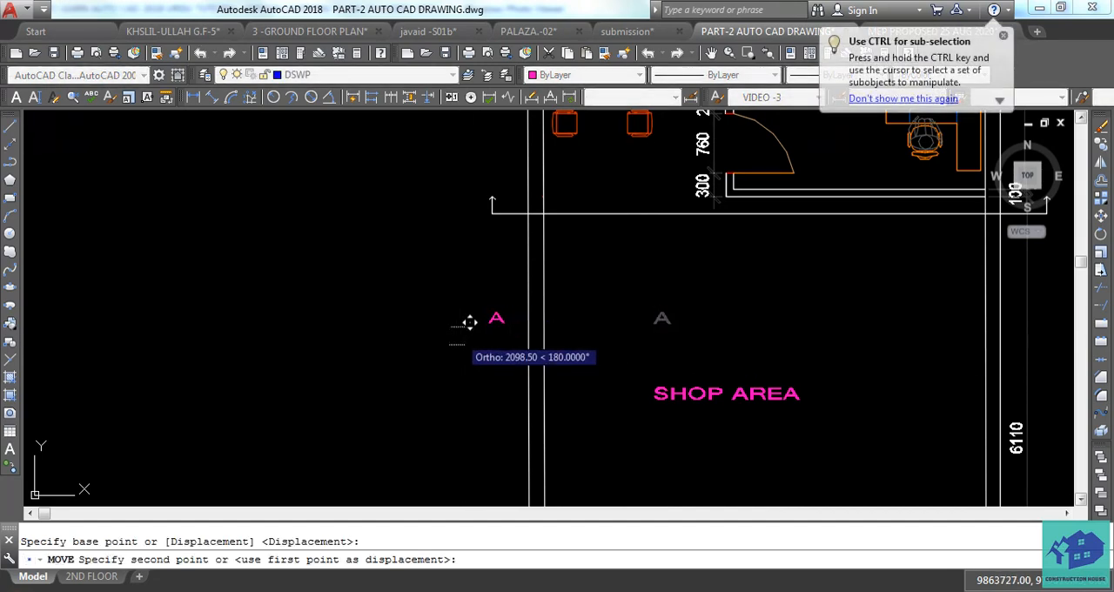
left_click(467, 322)
key("Escape")
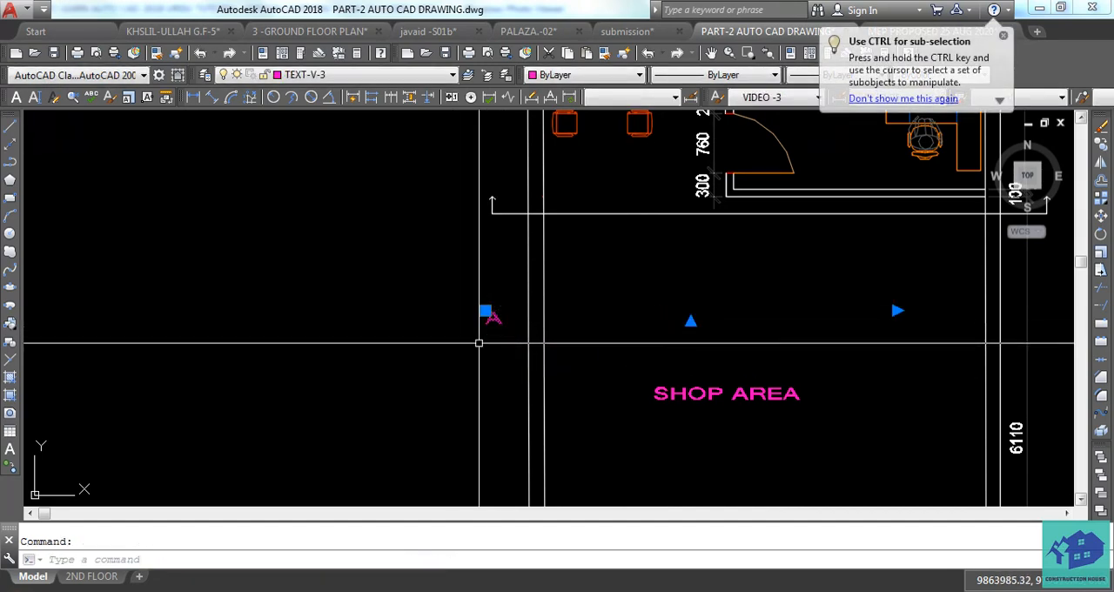
Move the A label up to sit directly above the tip of the left arrow.
type("M")
key("space")
left_click(470, 355)
scroll(440, 237, "up", 3)
scroll(417, 418, "down", 3)
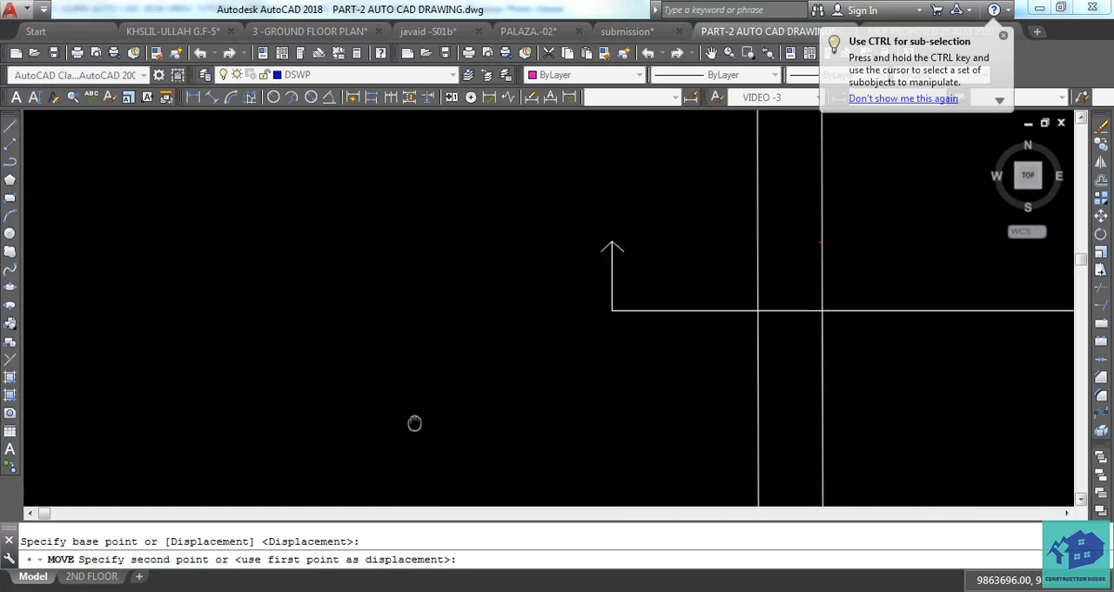
left_click(414, 406)
key("Escape")
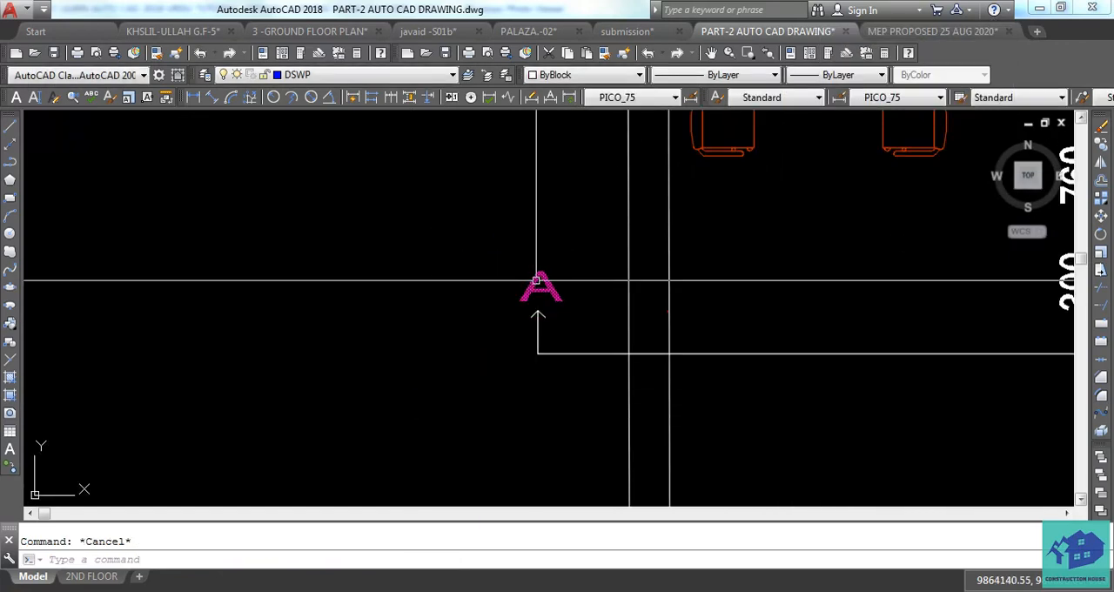
Copy the A label about 7030 to the right so it sits above the tip of the right arrow.
type("CO")
key("space")
left_click(556, 308)
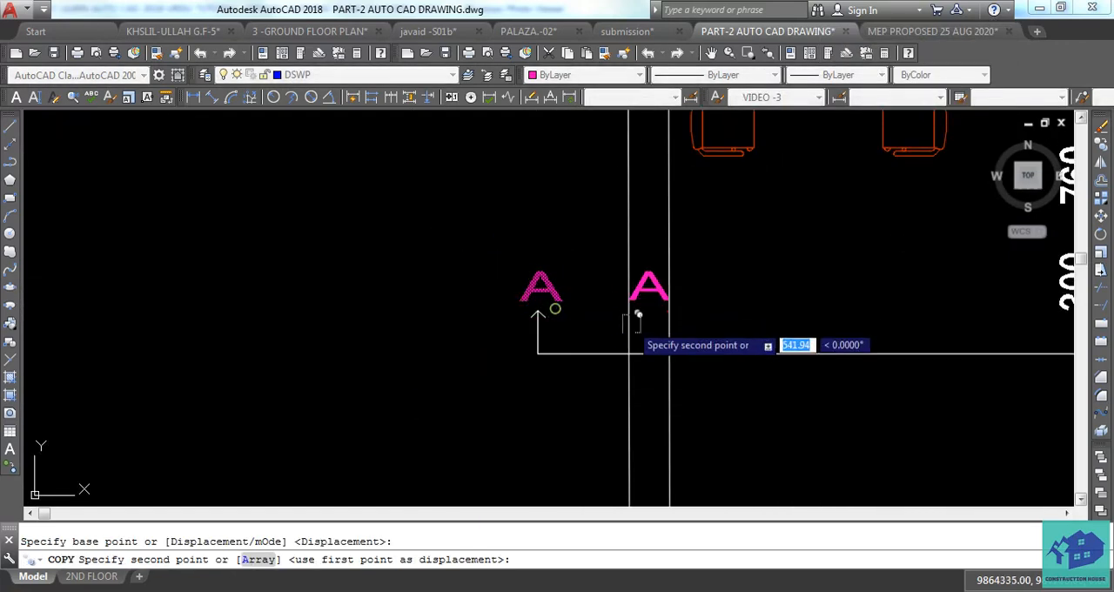
scroll(633, 324, "down", 4)
middle_click_drag(793, 321, 382, 347)
scroll(723, 323, "up", 3)
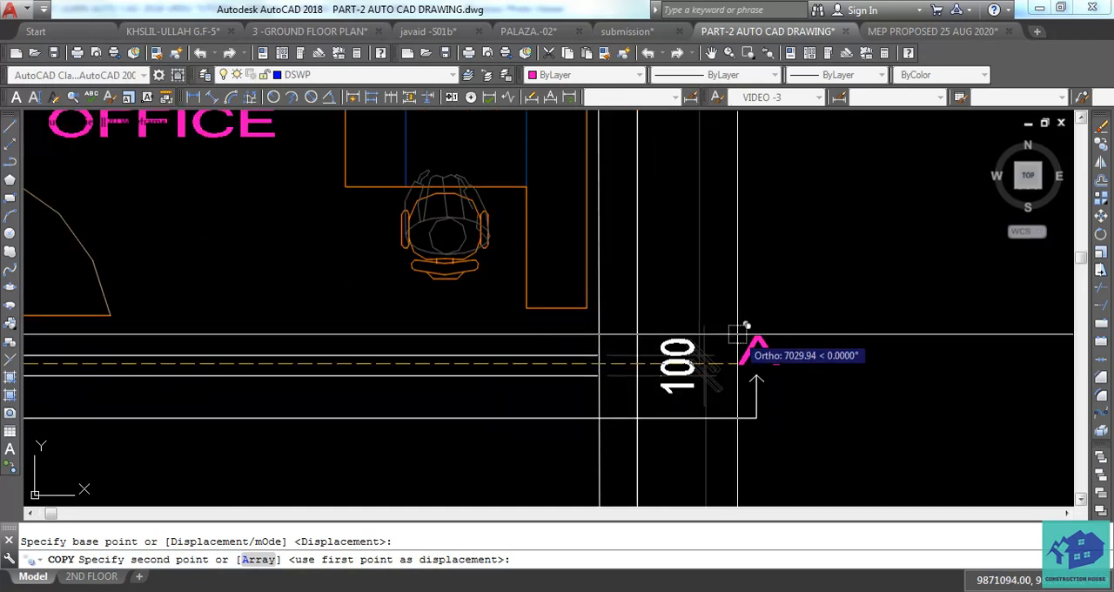
left_click(738, 333)
key("Escape")
scroll(843, 357, "down", 2)
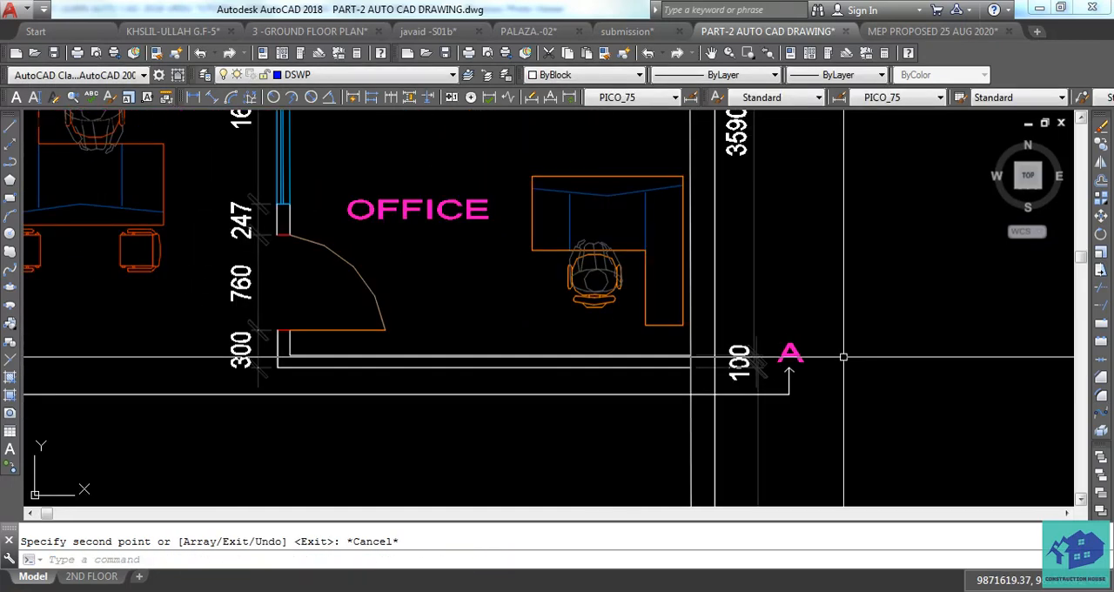
scroll(649, 357, "down", 4)
middle_click_drag(600, 397, 619, 286)
scroll(620, 286, "down", 6)
key("Escape")
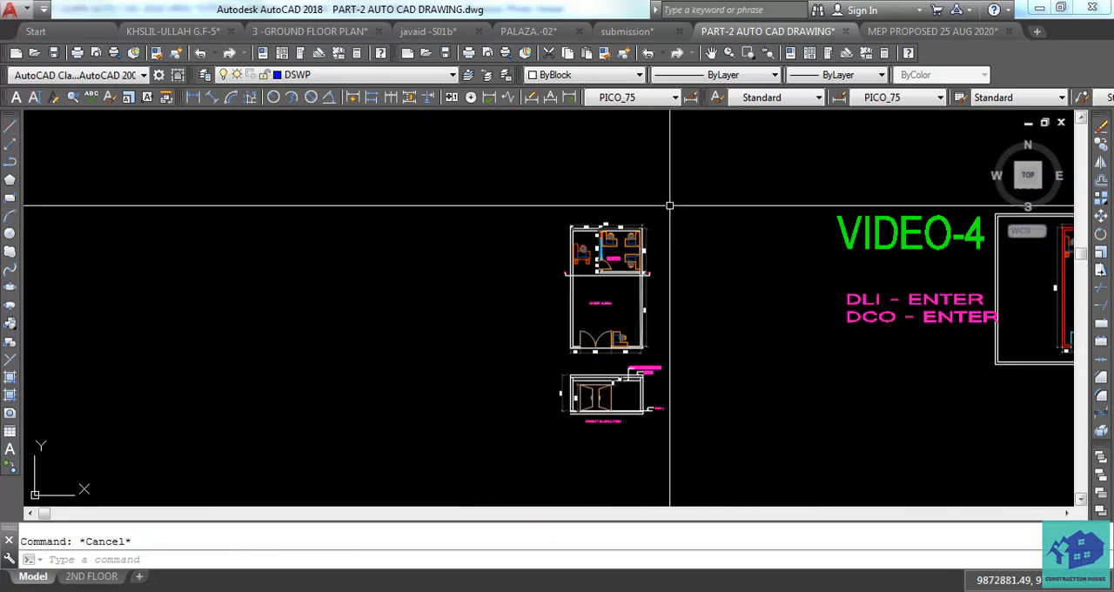
left_click(699, 203)
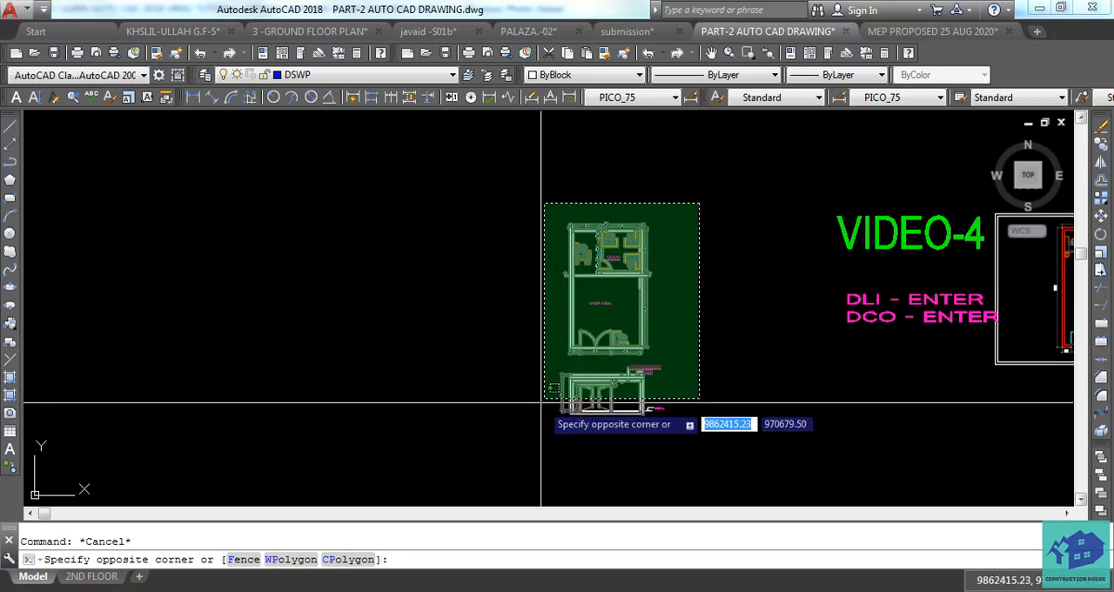
left_click(526, 440)
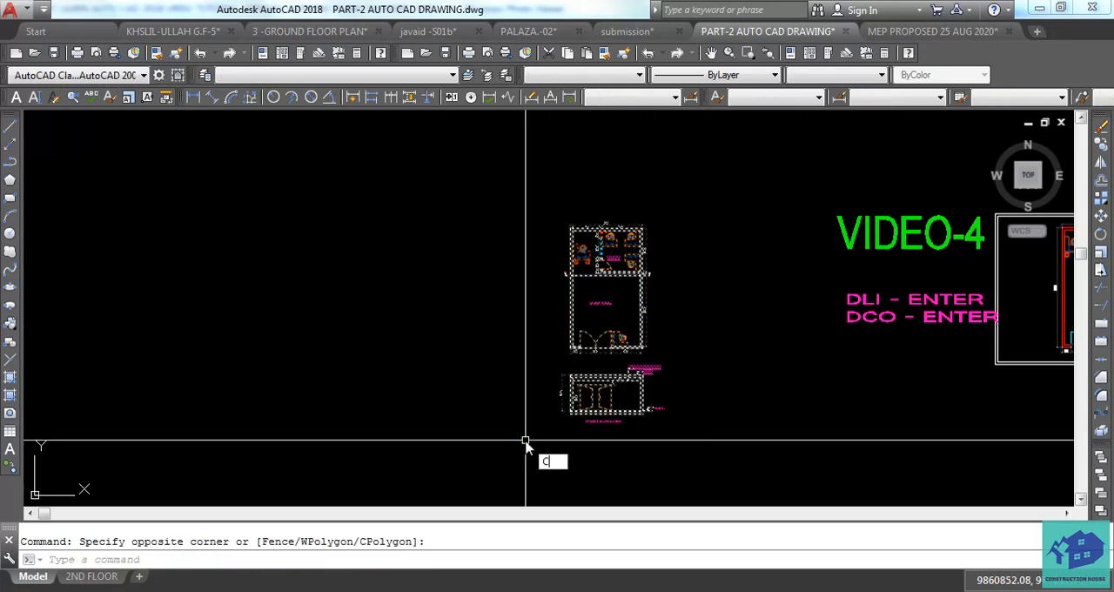
key("Return")
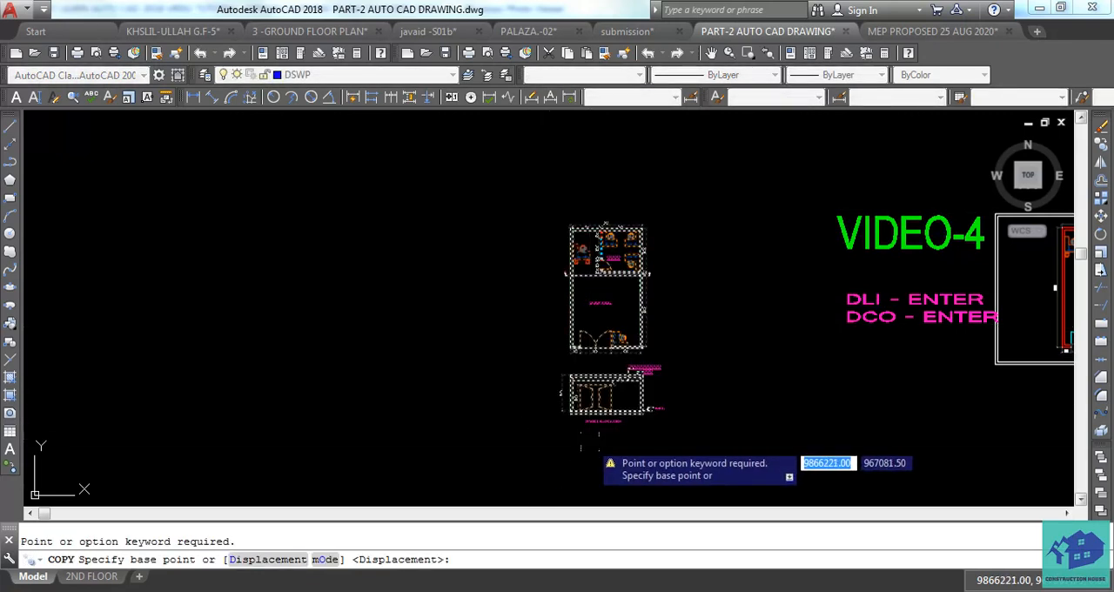
key("Escape")
Copy the complete shop plan and front elevation together horizontally into the empty space left of the originals.
left_click(682, 193)
left_click(517, 456)
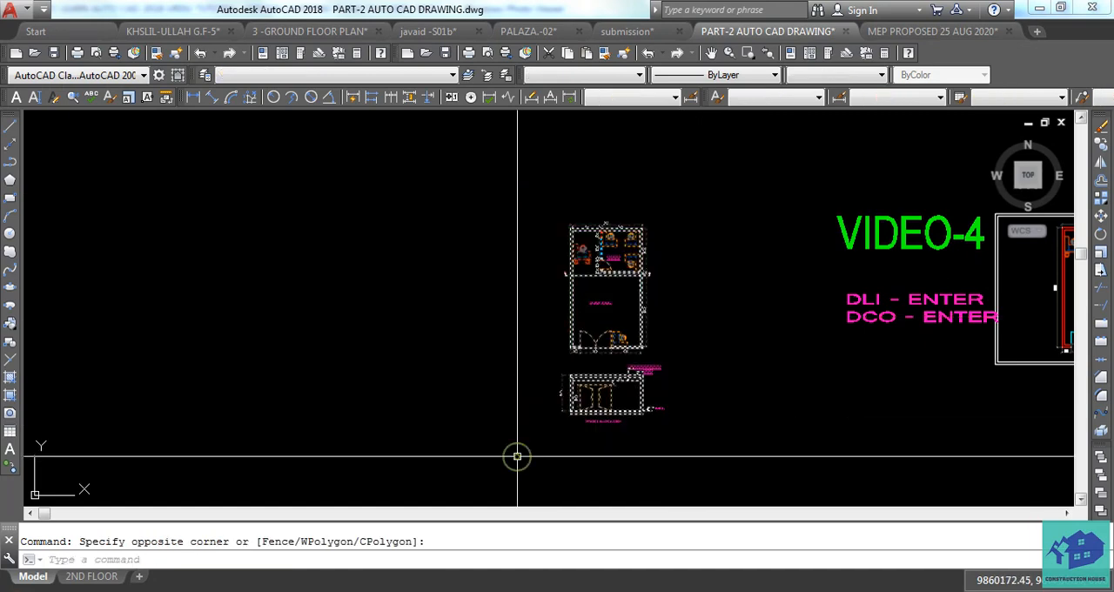
key("Return")
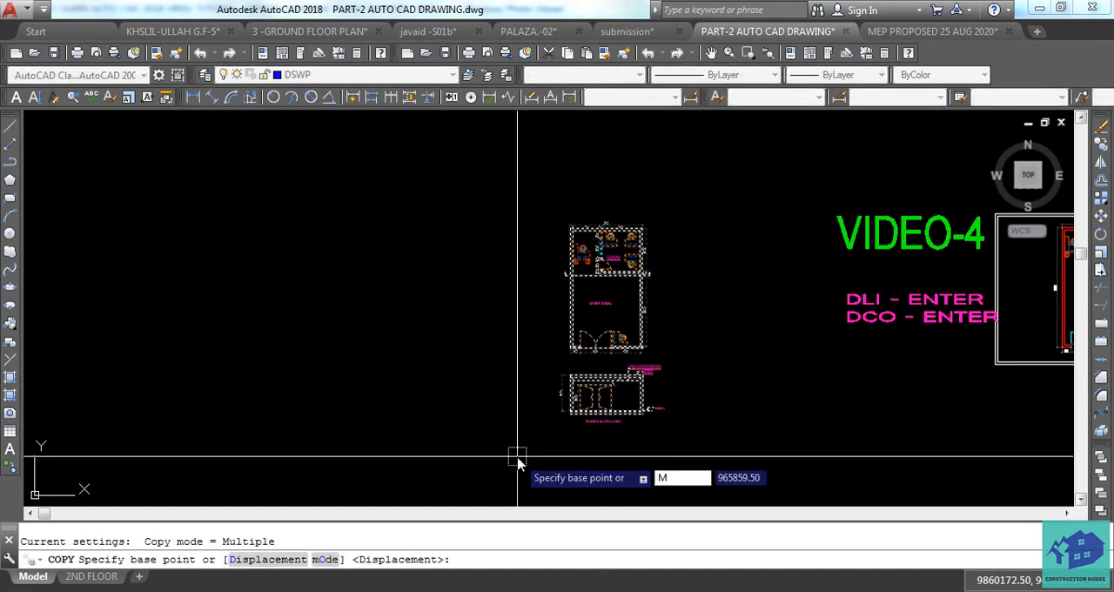
key("Return")
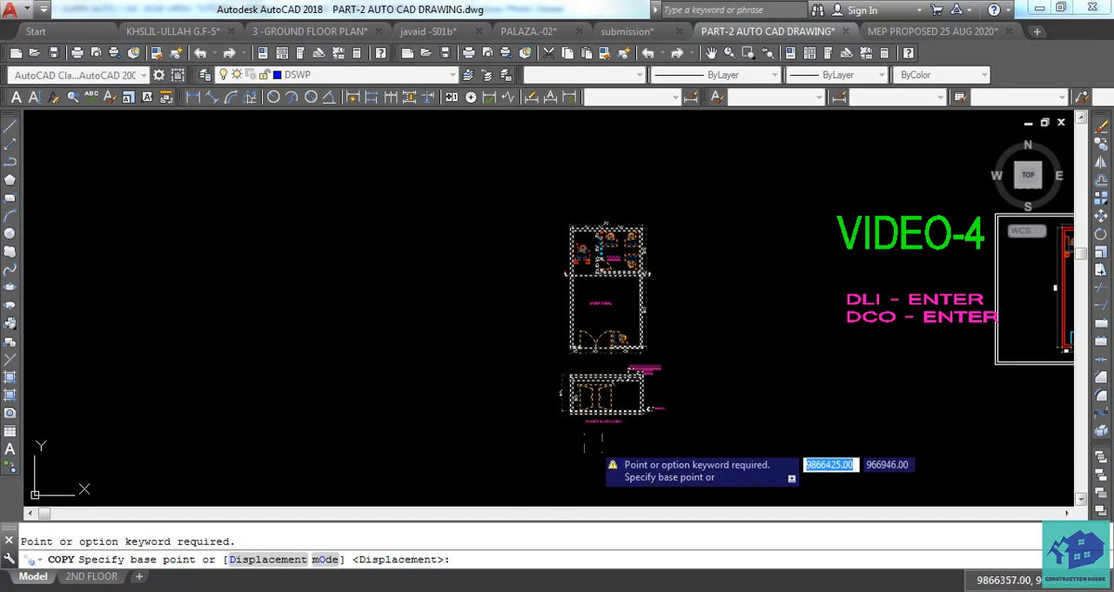
left_click(592, 444)
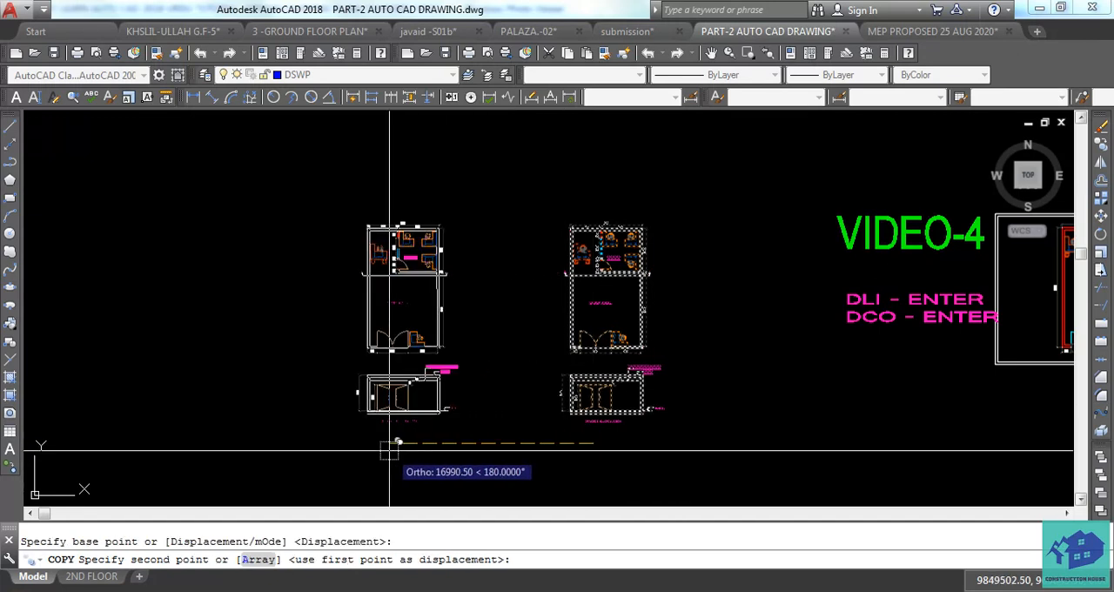
left_click(376, 445)
key("Escape")
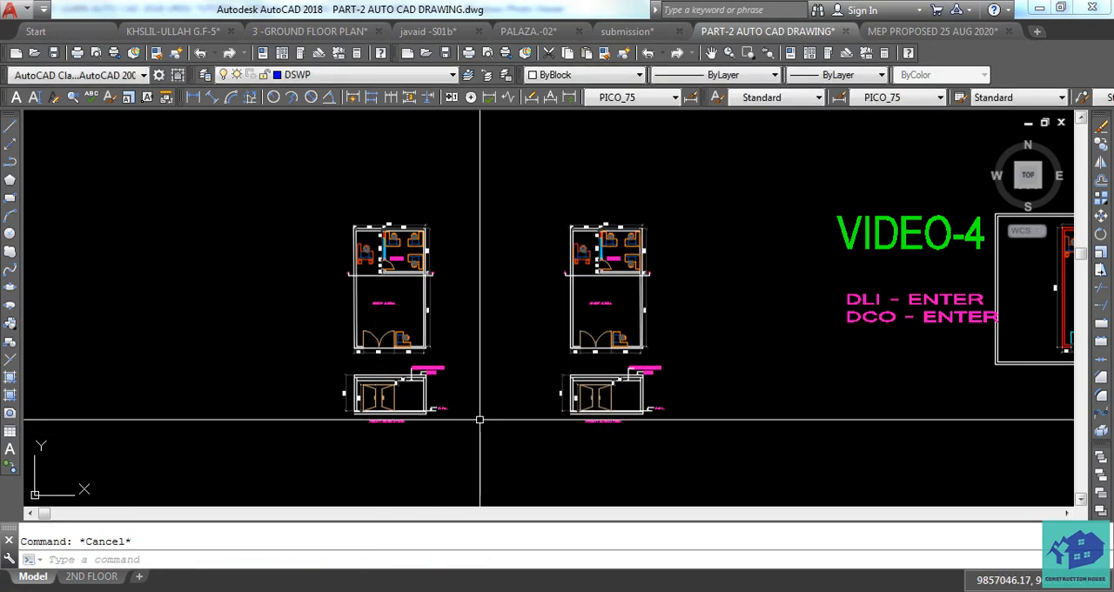
mouse_move(483, 419)
middle_mouse_down()
mouse_move(569, 418)
mouse_move(576, 358)
middle_mouse_up()
scroll(467, 349, "up", 4)
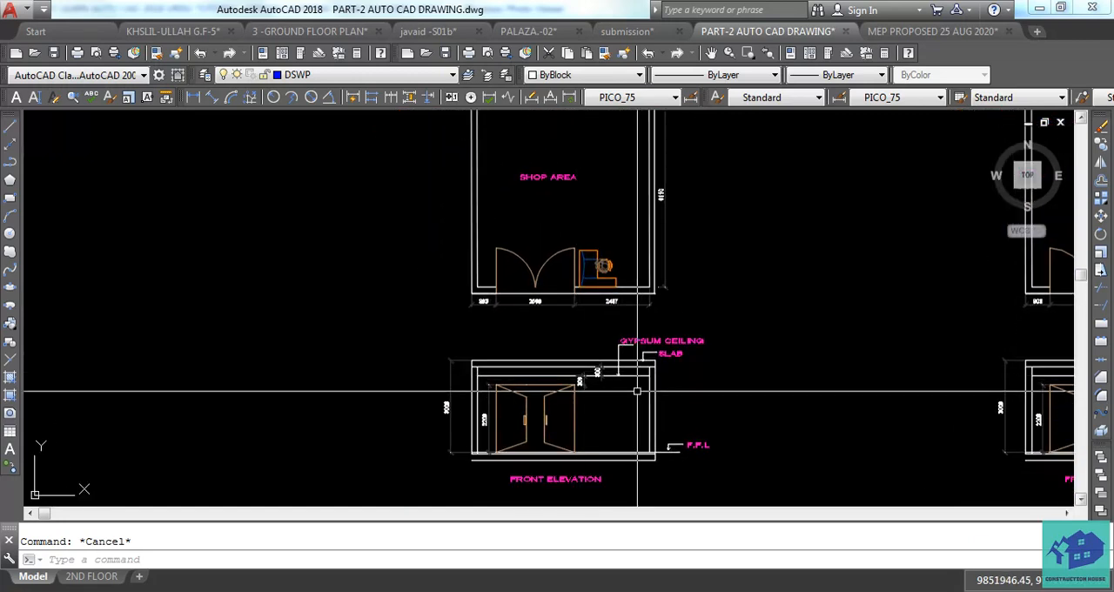
scroll(637, 390, "up", 2)
scroll(637, 390, "down", 4)
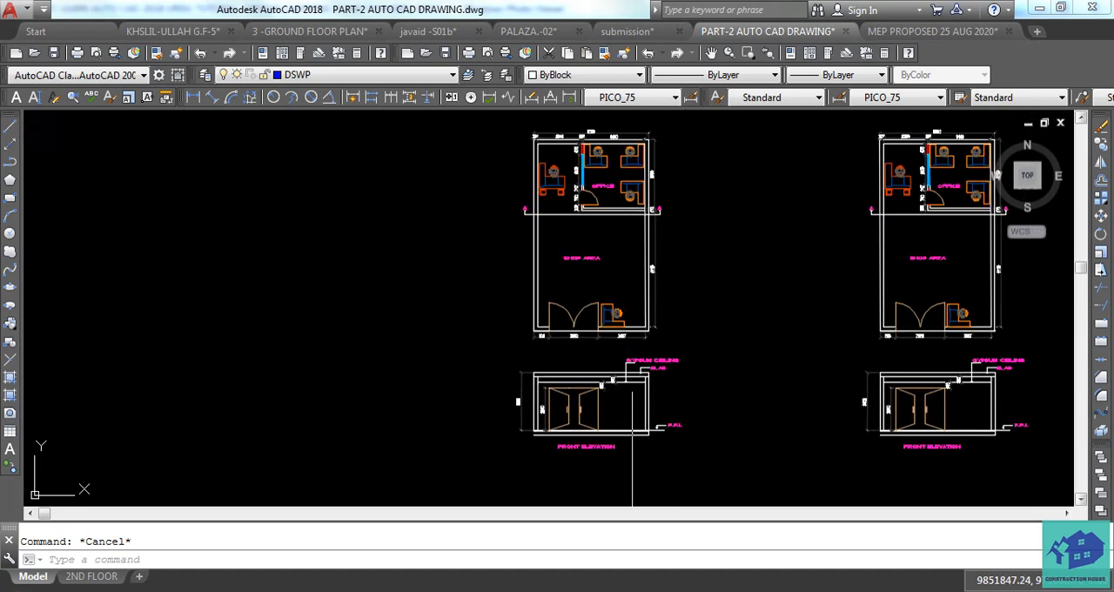
scroll(590, 233, "up", 4)
scroll(591, 259, "down", 3)
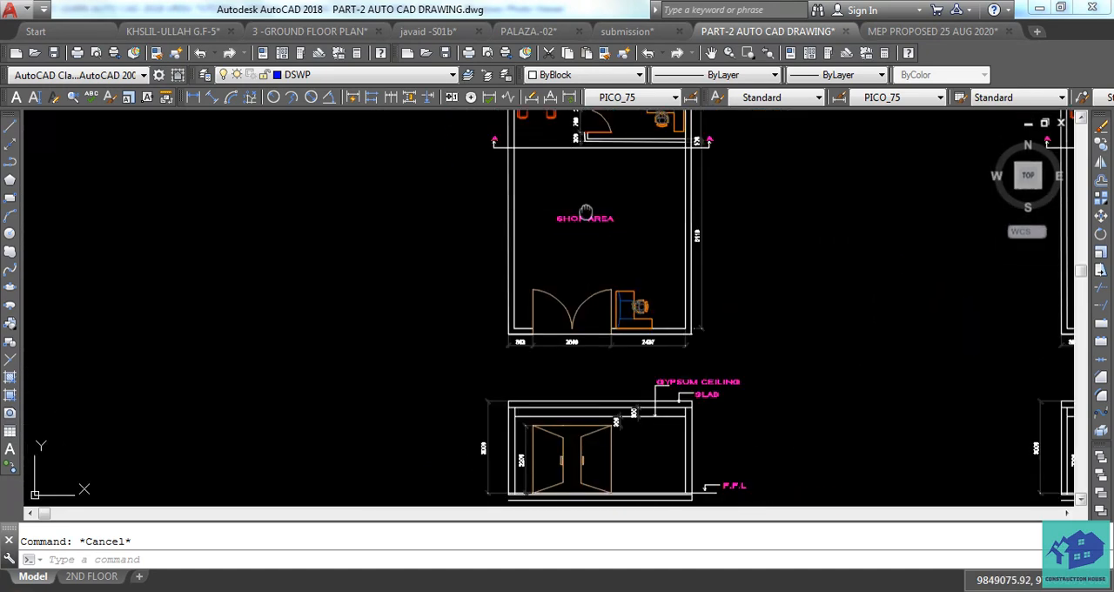
Copy the window in the office's left partition into the empty space to the right of the left-hand plan.
middle_click_drag(589, 226, 584, 323)
middle_click_drag(629, 312, 530, 349)
middle_click_drag(595, 330, 553, 332)
scroll(541, 326, "up", 4)
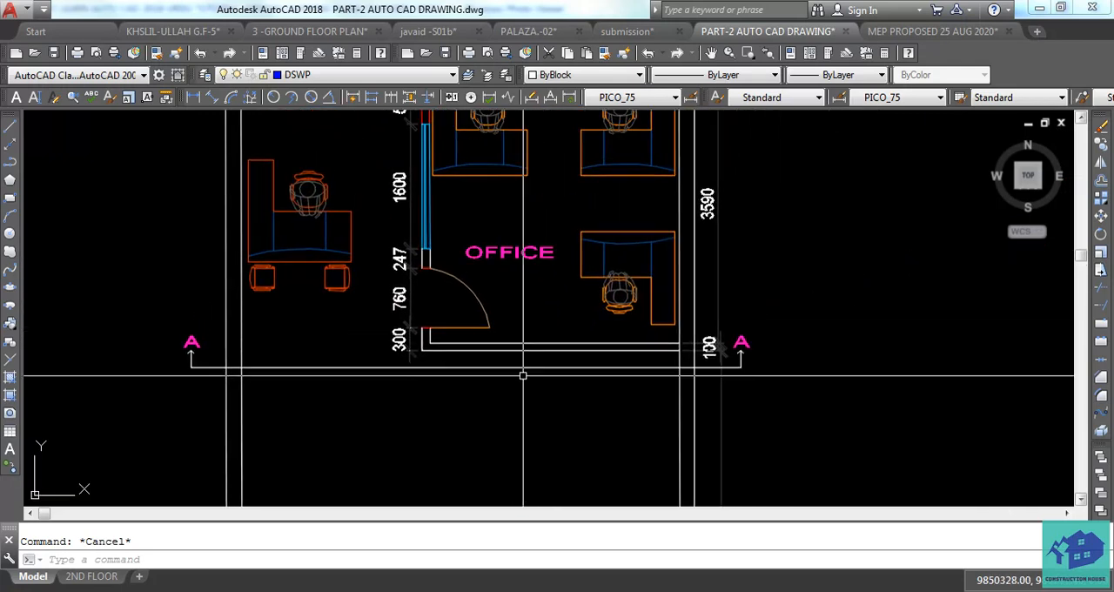
middle_click_drag(512, 363, 519, 478)
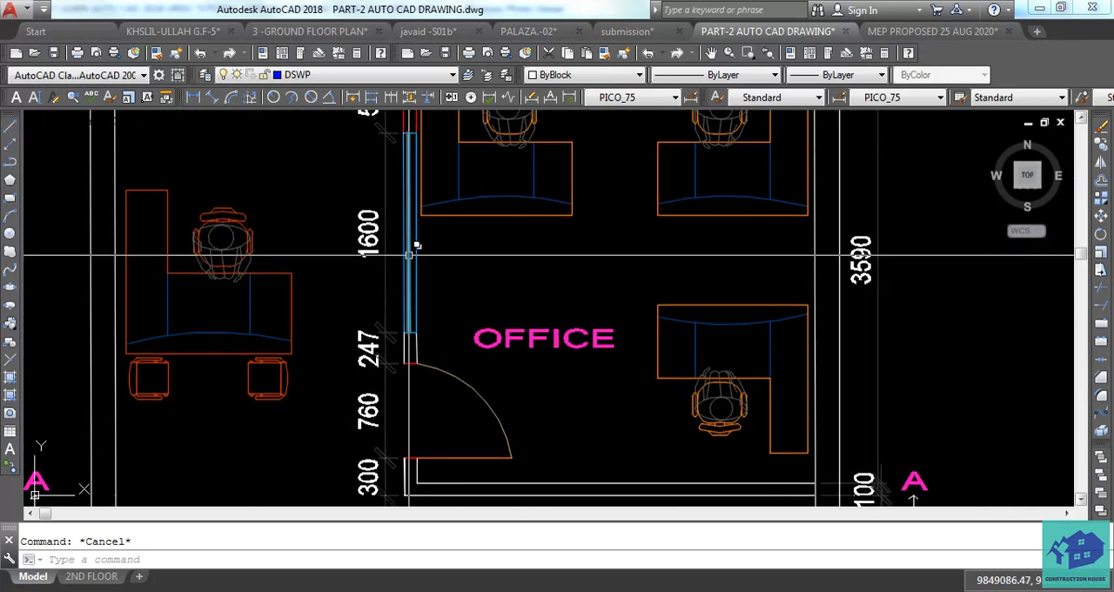
scroll(419, 241, "up", 8)
left_click(419, 241)
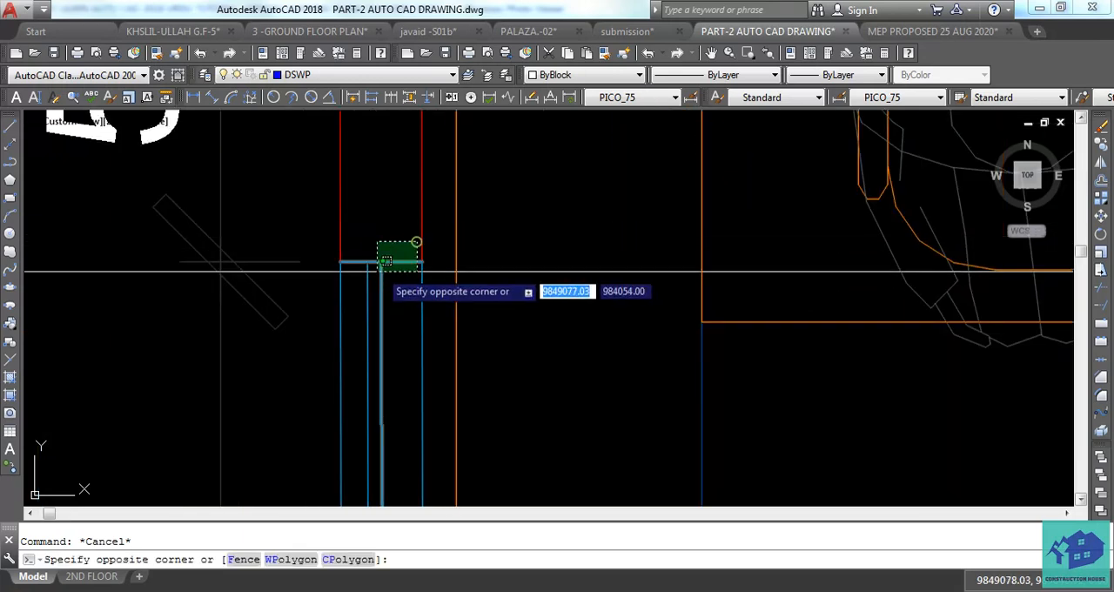
left_click(360, 281)
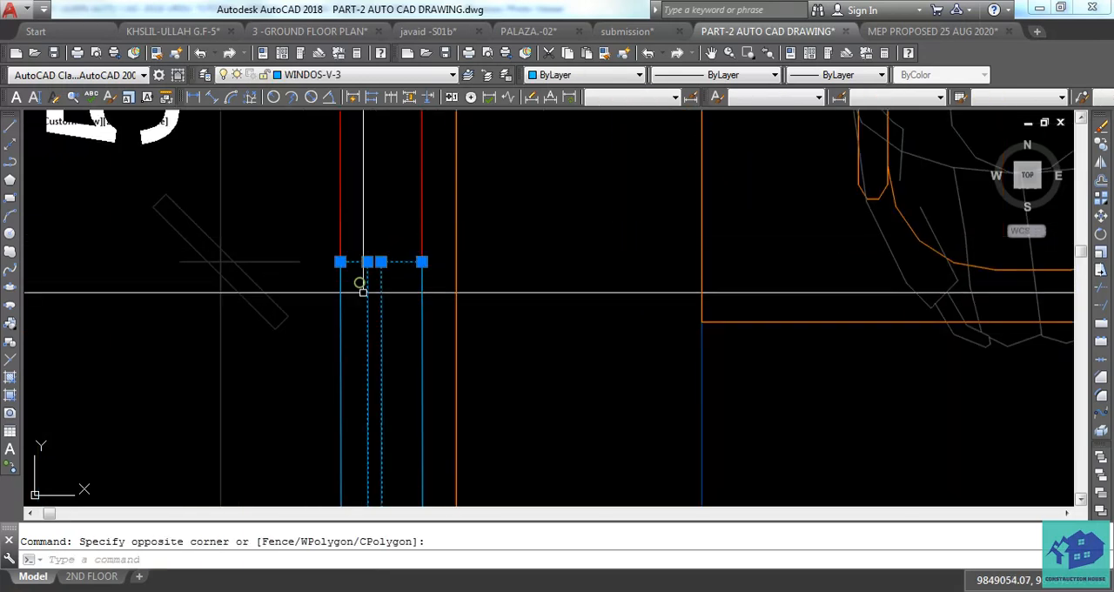
left_click(422, 334)
middle_click_drag(391, 381, 386, 342)
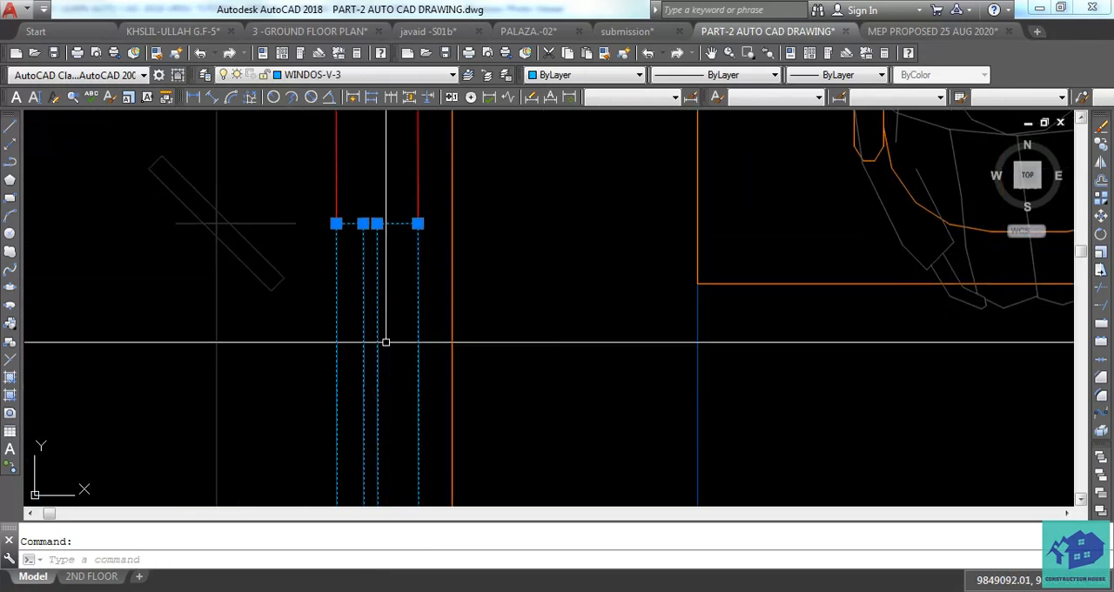
left_click(386, 342)
scroll(560, 366, "down", 6)
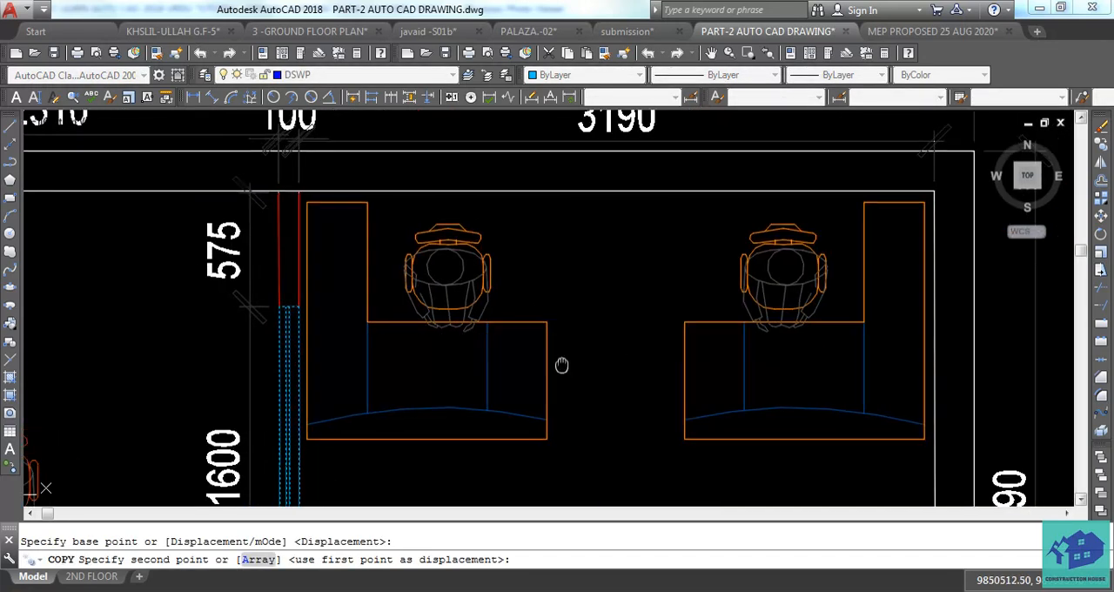
left_click(582, 338)
key("Escape")
Rotate the copied window 90° so that it lies horizontally.
left_click(594, 315)
left_click(566, 428)
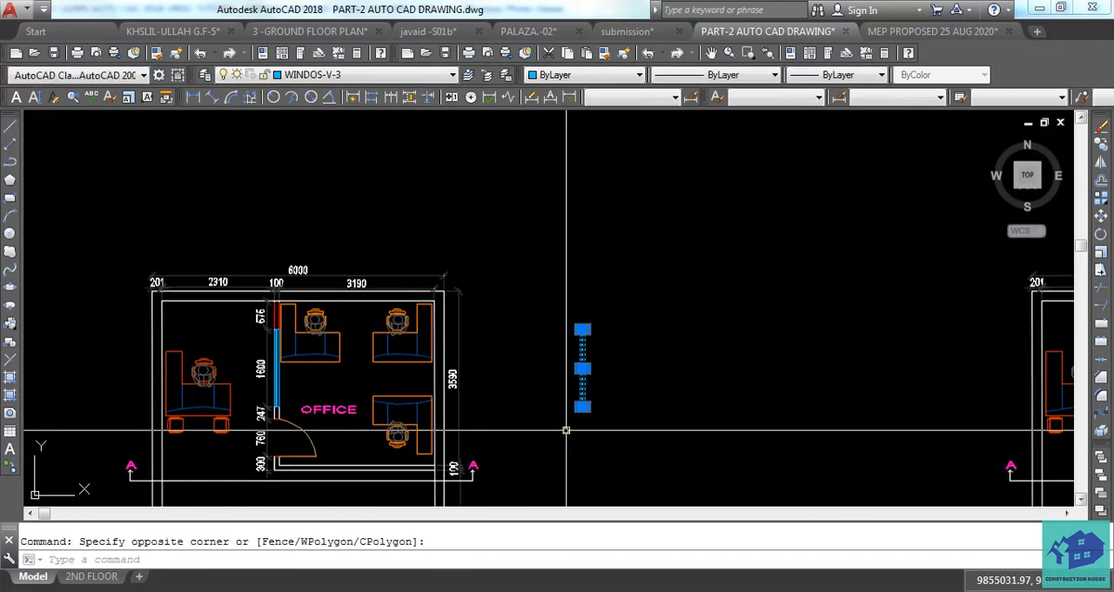
type("RO")
key("Return")
left_click(565, 430)
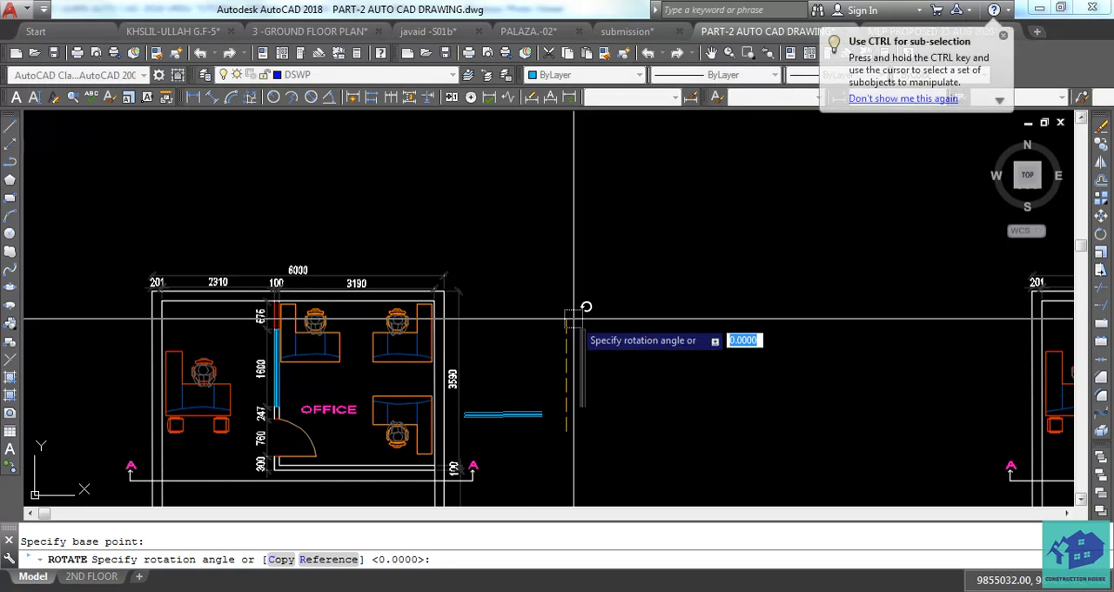
left_click(578, 318)
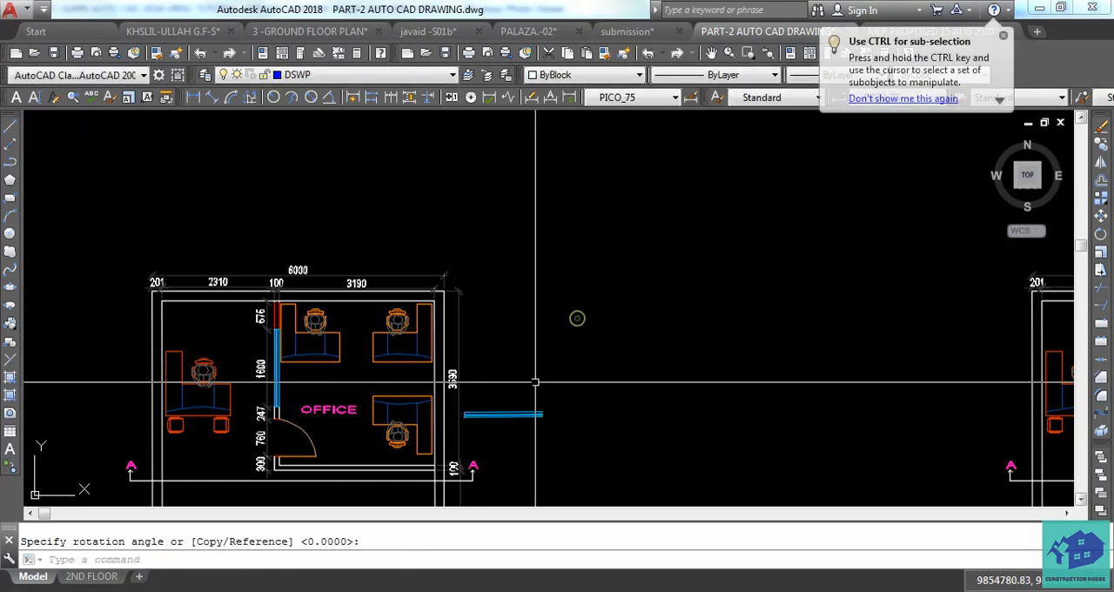
Close the rotated window's open right end with a line and match that line's properties to the other window lines.
scroll(522, 418, "up", 8)
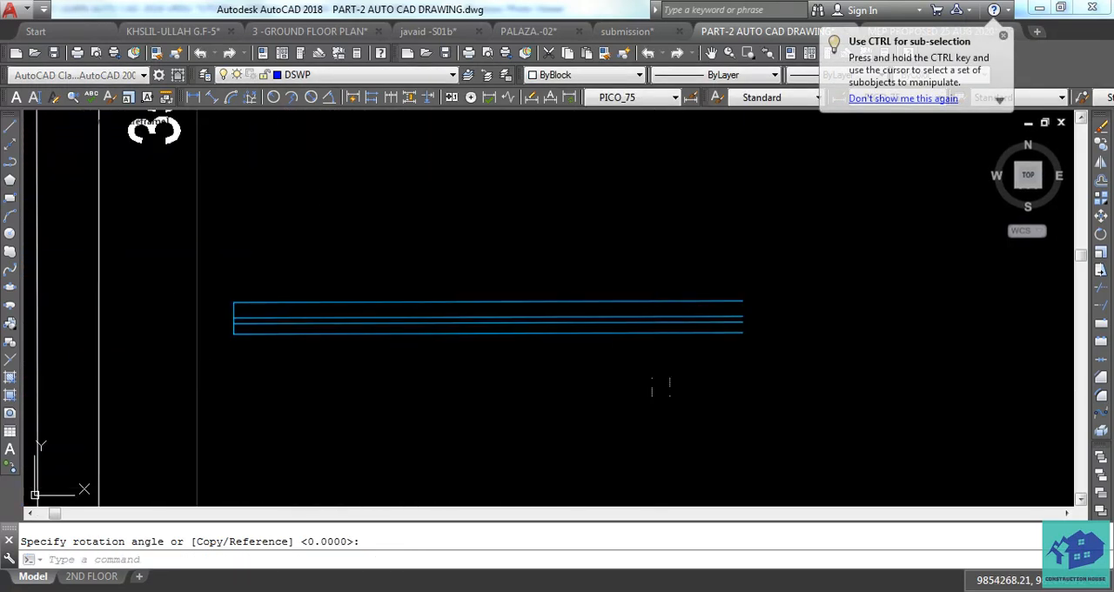
type("L")
key("Return")
left_click(742, 301)
key("Escape")
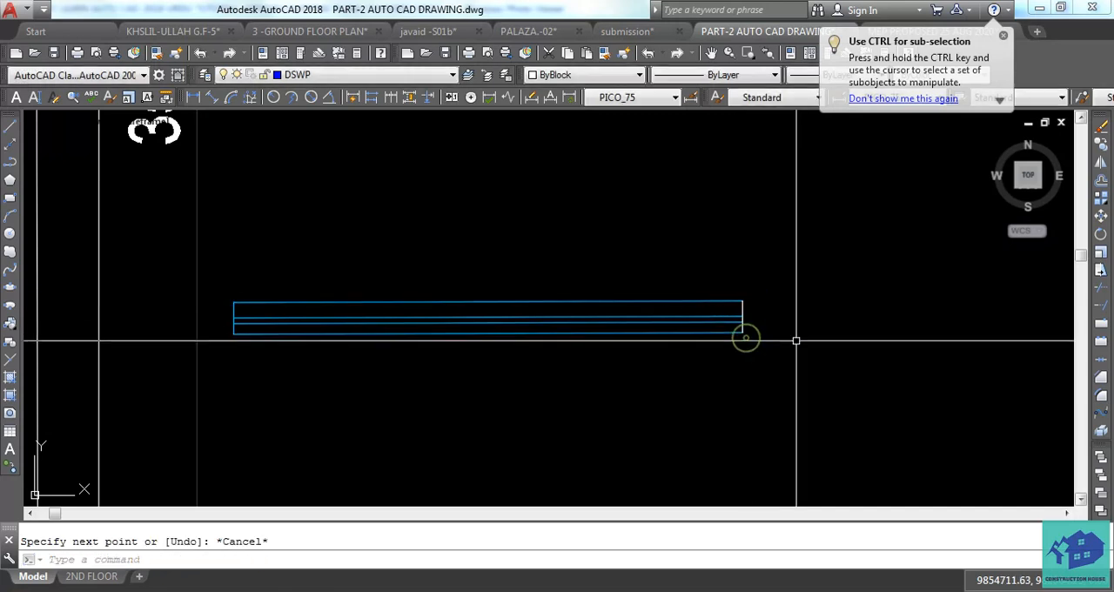
type("MA")
key("Return")
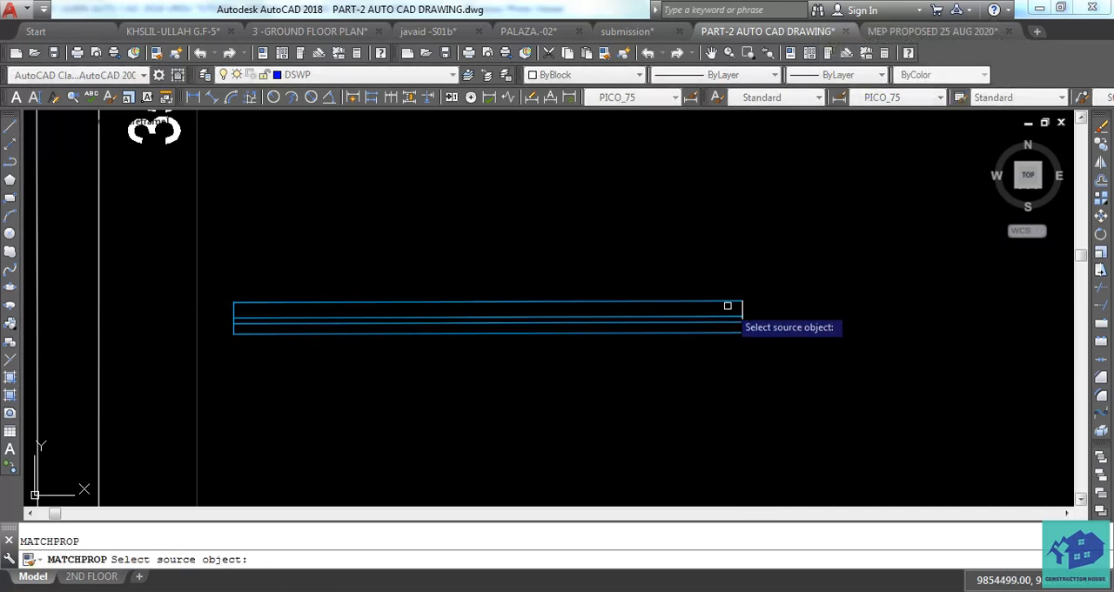
key("Escape")
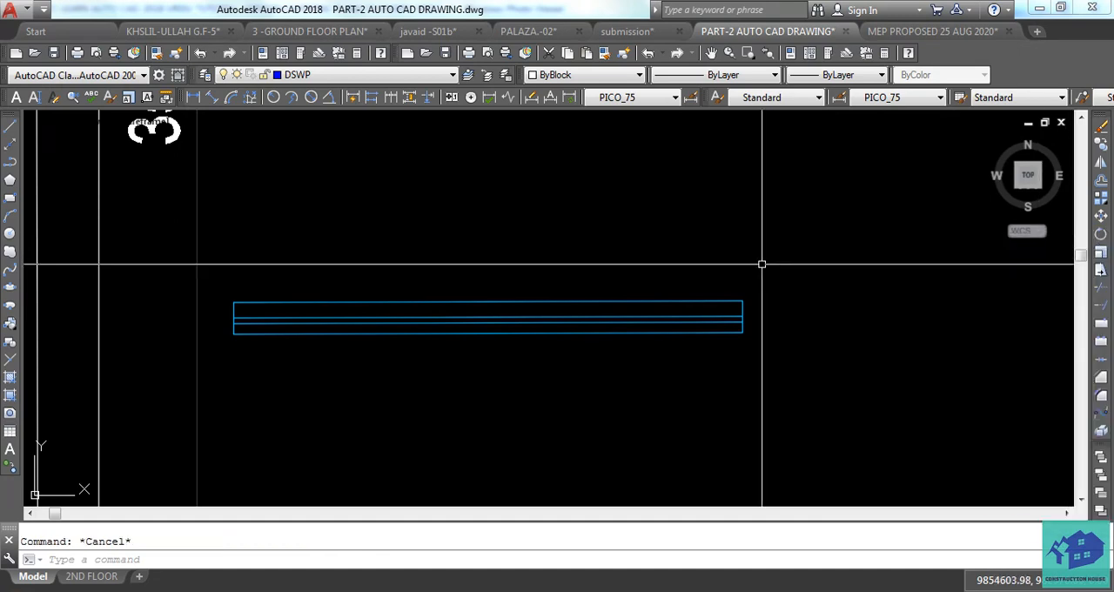
Move the horizontal window into the office's lower partition wall, to the right of the door.
scroll(761, 262, "down", 4)
left_click(790, 262)
left_click(549, 310)
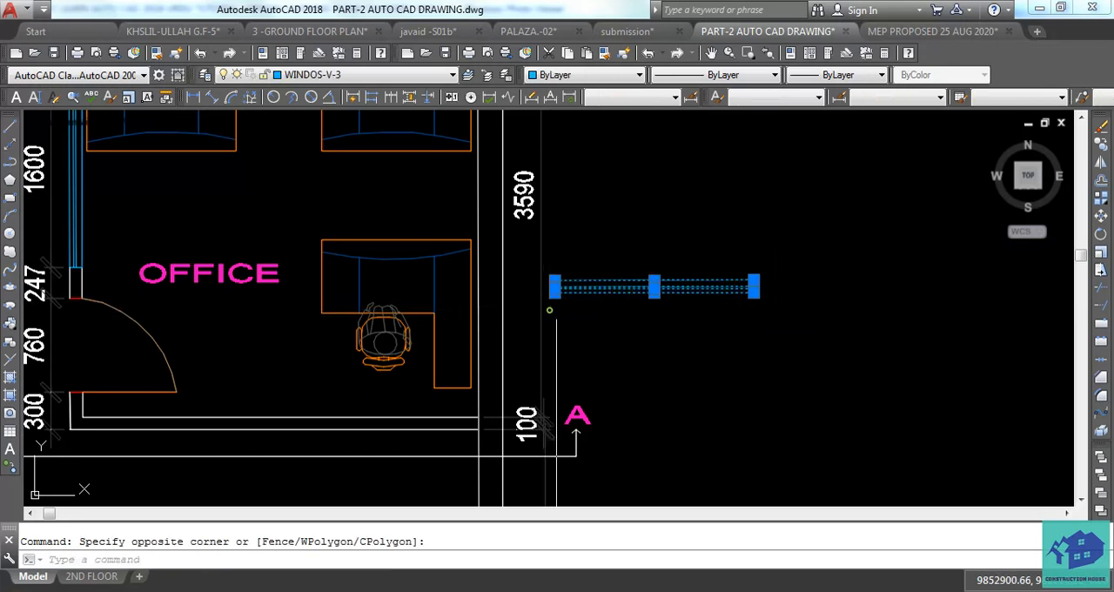
key("m")
key("Return")
scroll(762, 304, "up", 6)
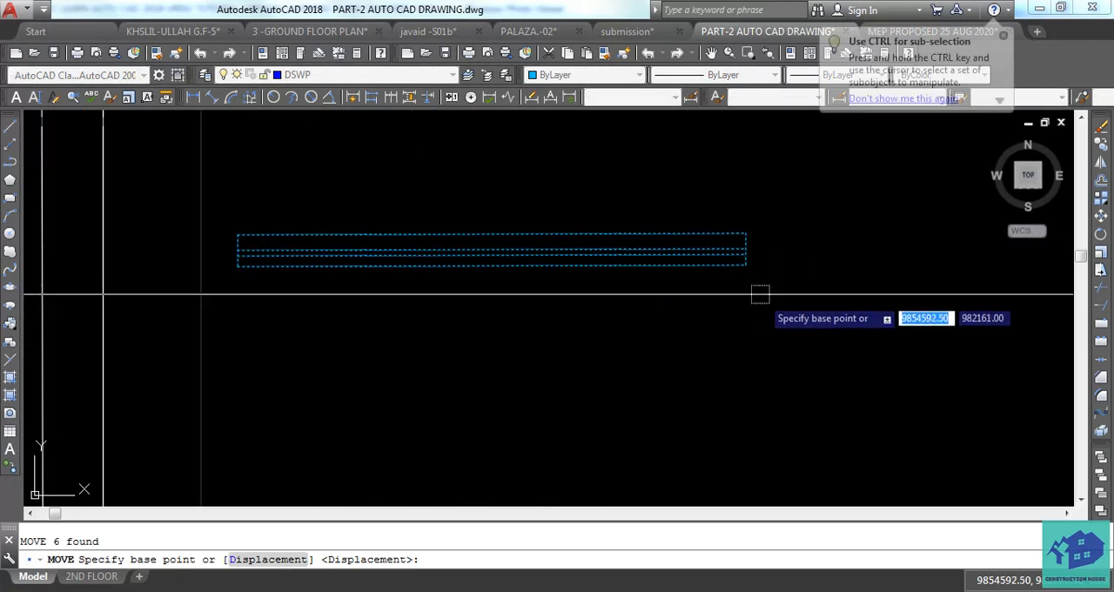
left_click(761, 252)
scroll(704, 311, "down", 3)
scroll(356, 380, "up", 4)
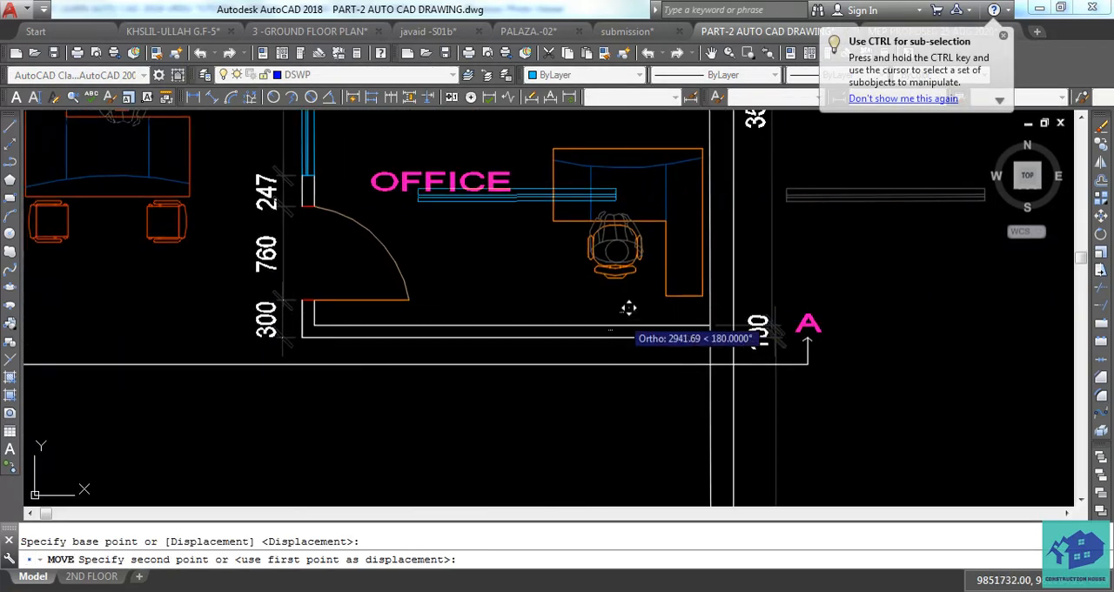
left_click(374, 335)
key("Escape")
scroll(363, 330, "up", 6)
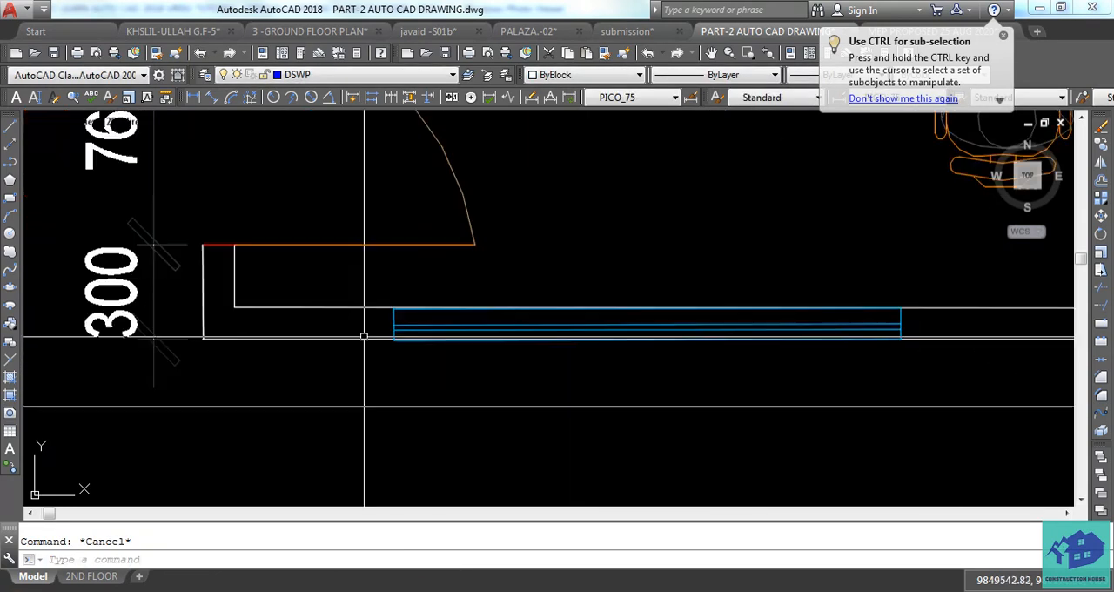
scroll(511, 278, "up", 4)
middle_click_drag(569, 362, 398, 338)
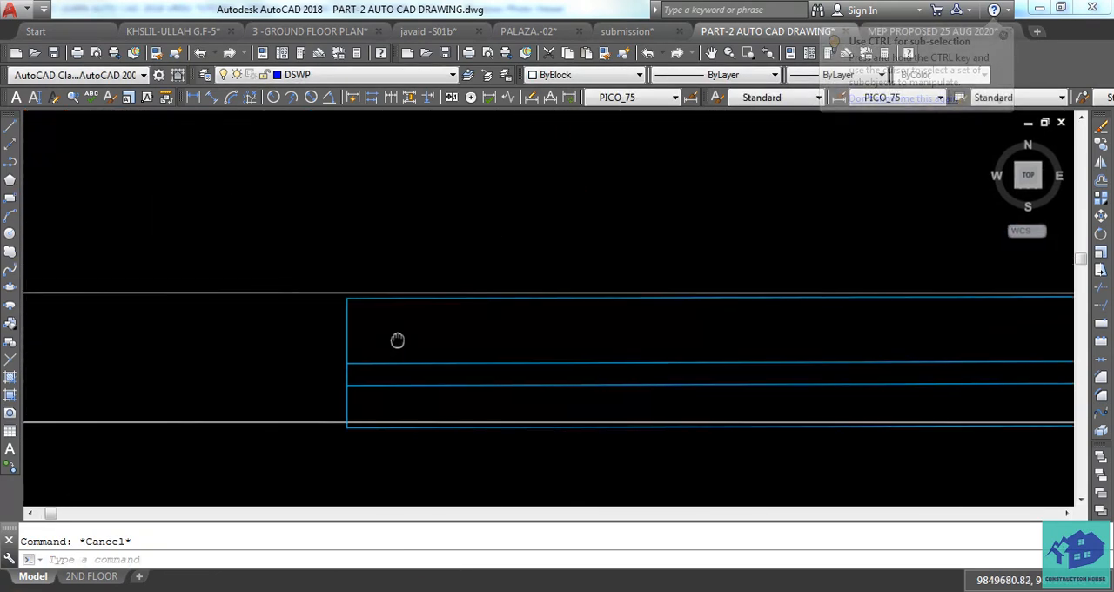
Delete the 300 dimension between the door head and the gypsum ceiling in the left-hand copy of the front elevation.
scroll(398, 339, "down", 4)
scroll(619, 480, "down", 5)
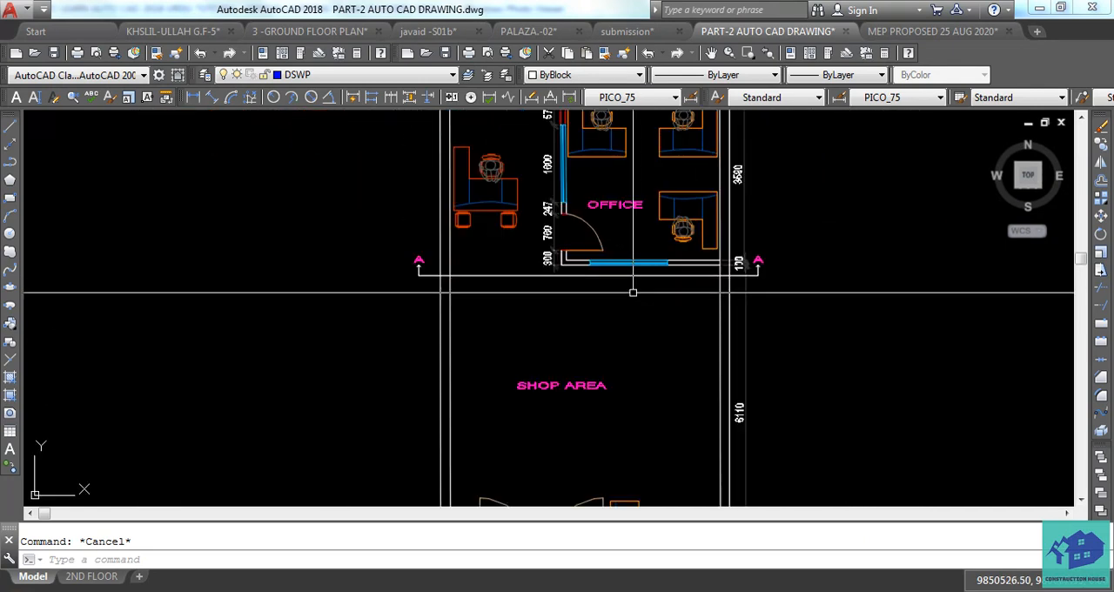
middle_click_drag(623, 490, 637, 240)
scroll(638, 240, "down", 3)
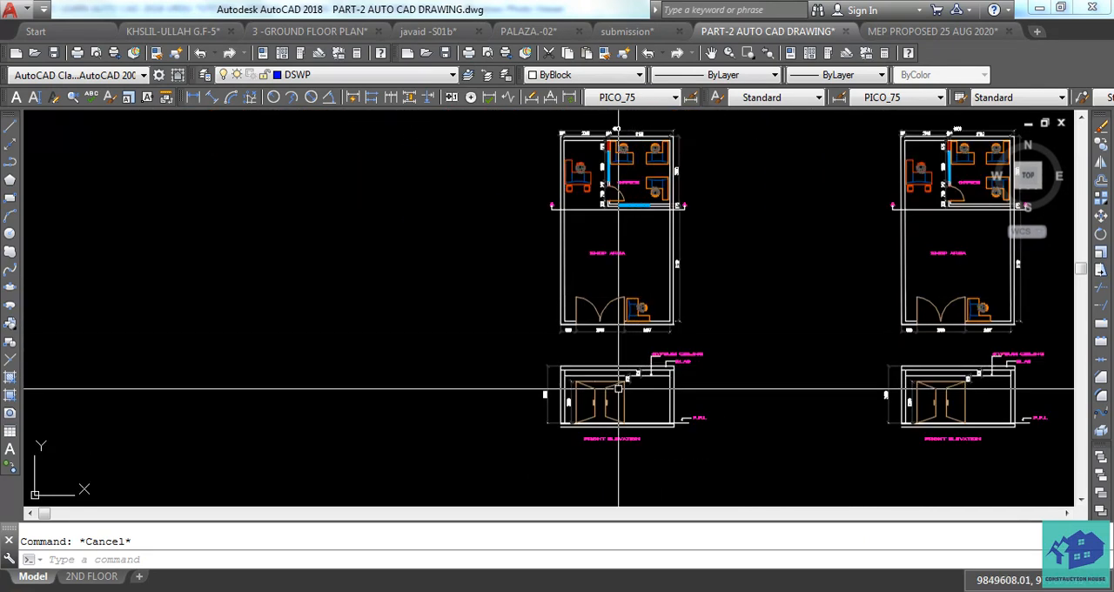
scroll(617, 389, "up", 5)
middle_click_drag(618, 390, 639, 370)
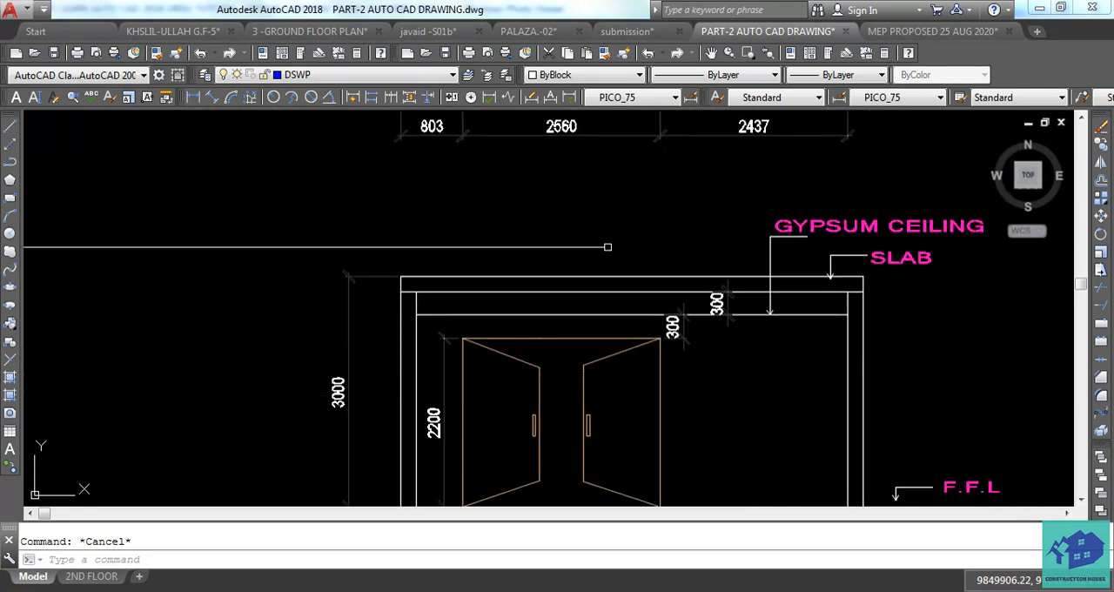
scroll(469, 400, "down", 2)
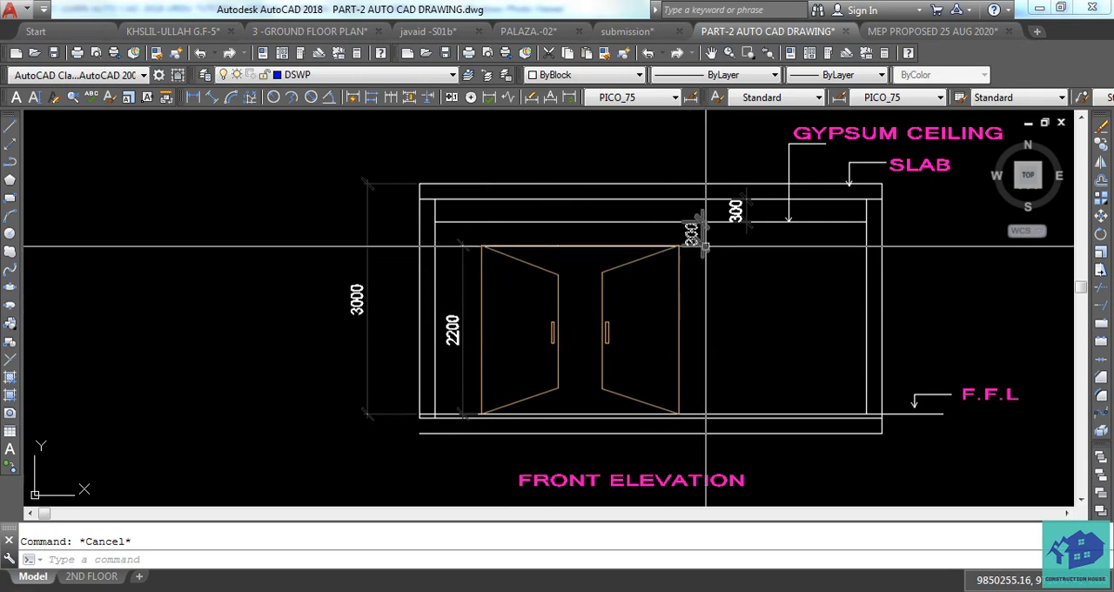
scroll(727, 240, "up", 4)
left_click(727, 240)
left_click(650, 279)
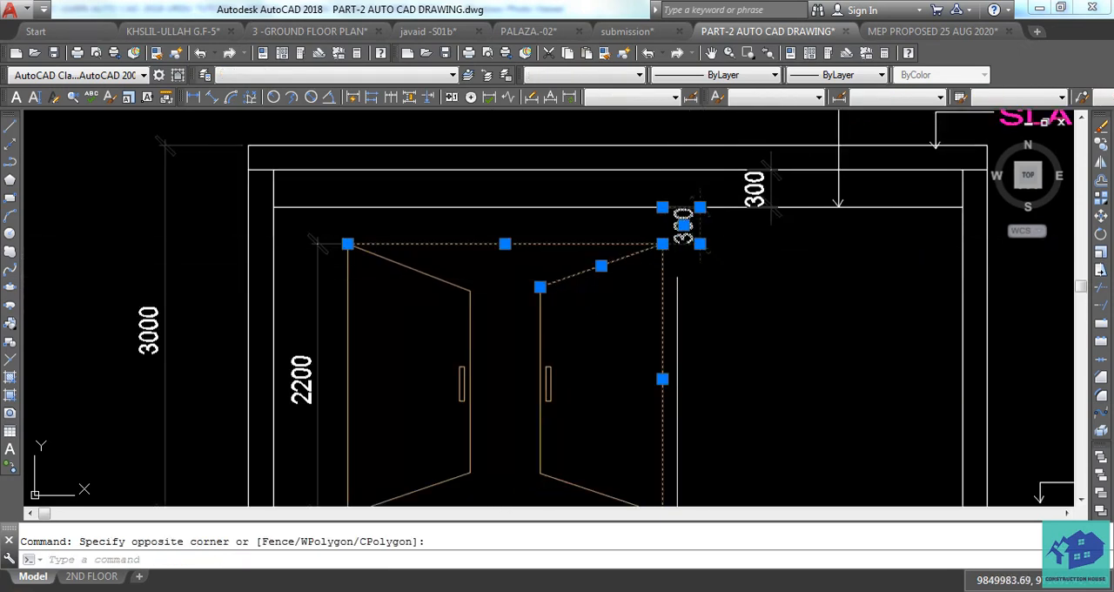
key("Escape")
left_click(693, 244)
key("Delete")
Delete the double door and its 2200 height dimension from the copied front elevation.
scroll(690, 255, "down", 2)
left_click(692, 244)
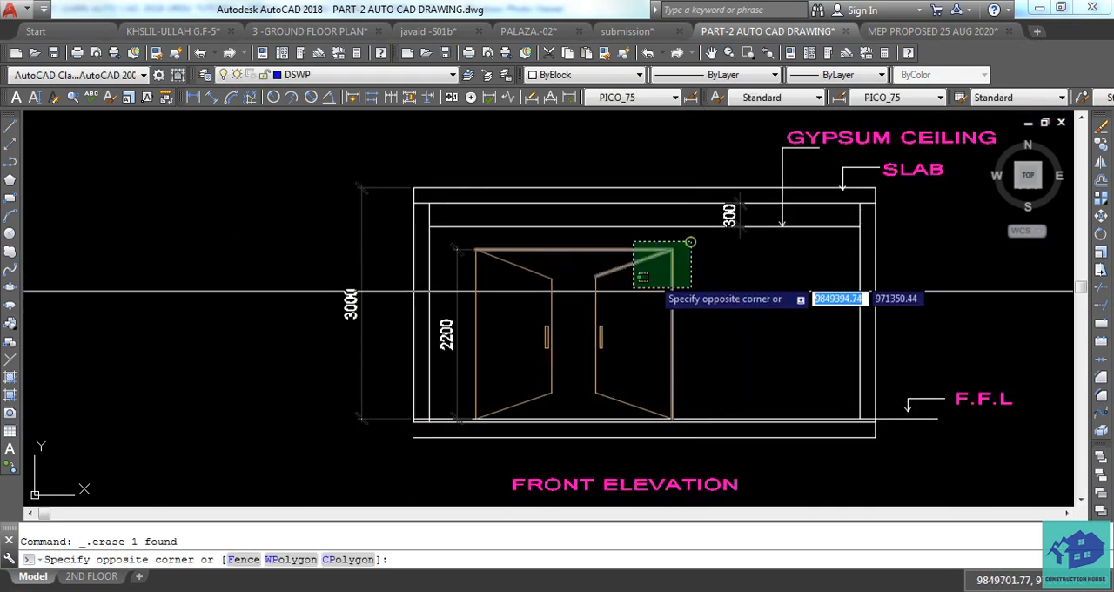
left_click(452, 383)
key("Delete")
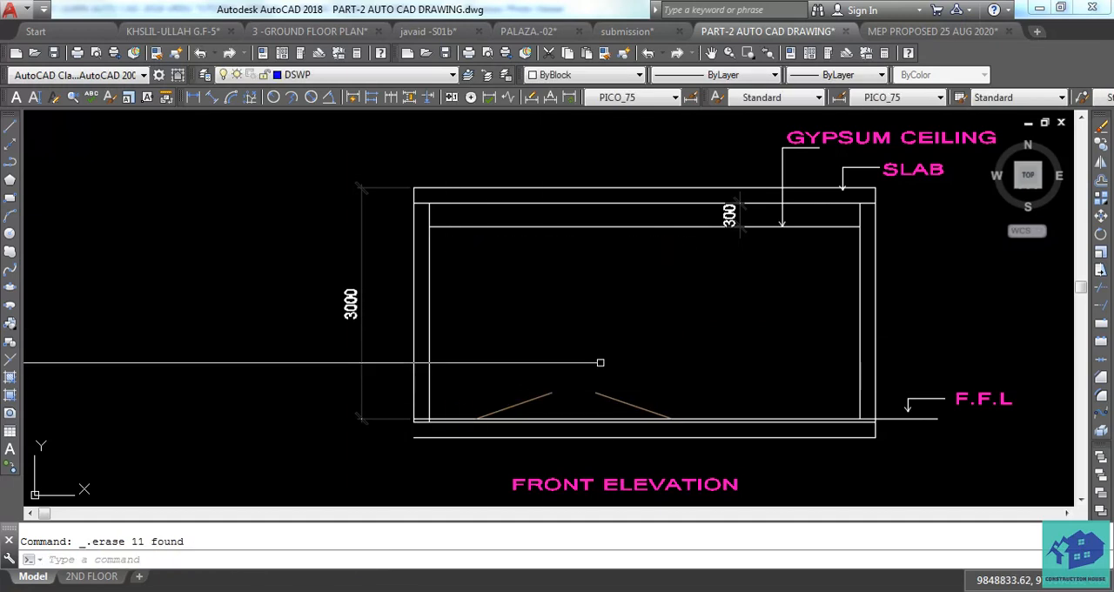
left_click(614, 366)
left_click(539, 402)
key("Delete")
Examine what section line A-A looks onto in the left-hand plan, including the office door, window and partition walls.
scroll(688, 348, "down", 4)
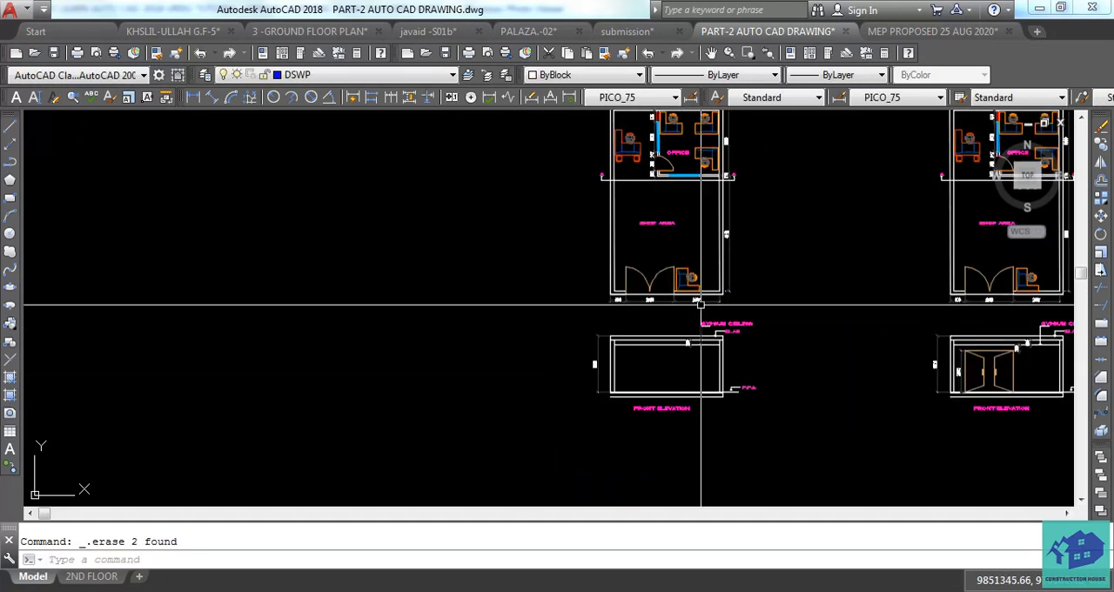
scroll(667, 323, "up", 4)
scroll(629, 334, "up", 3)
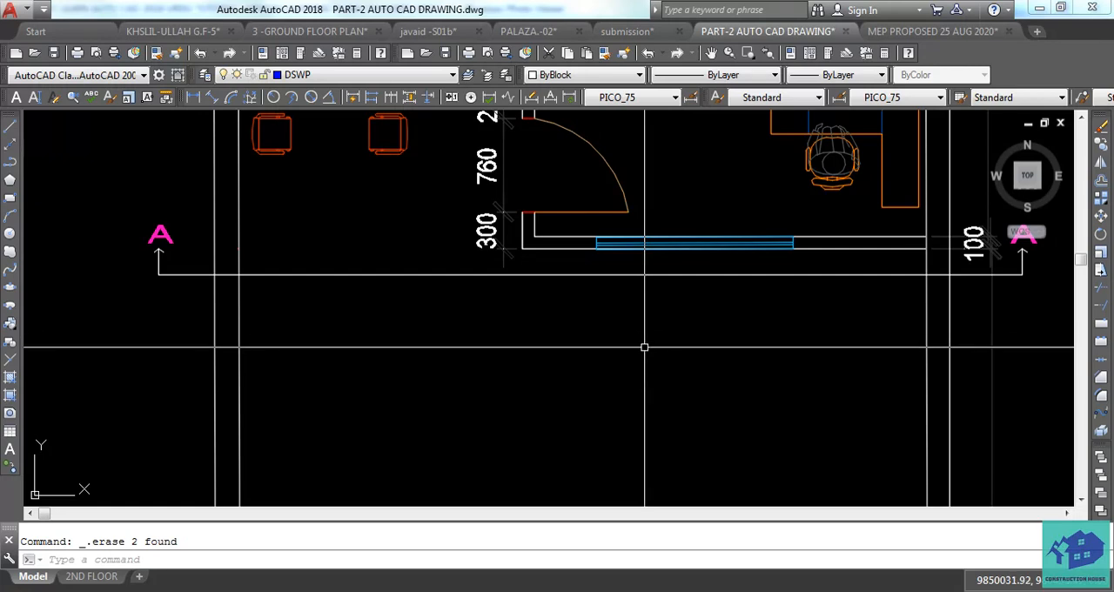
scroll(645, 349, "down", 10)
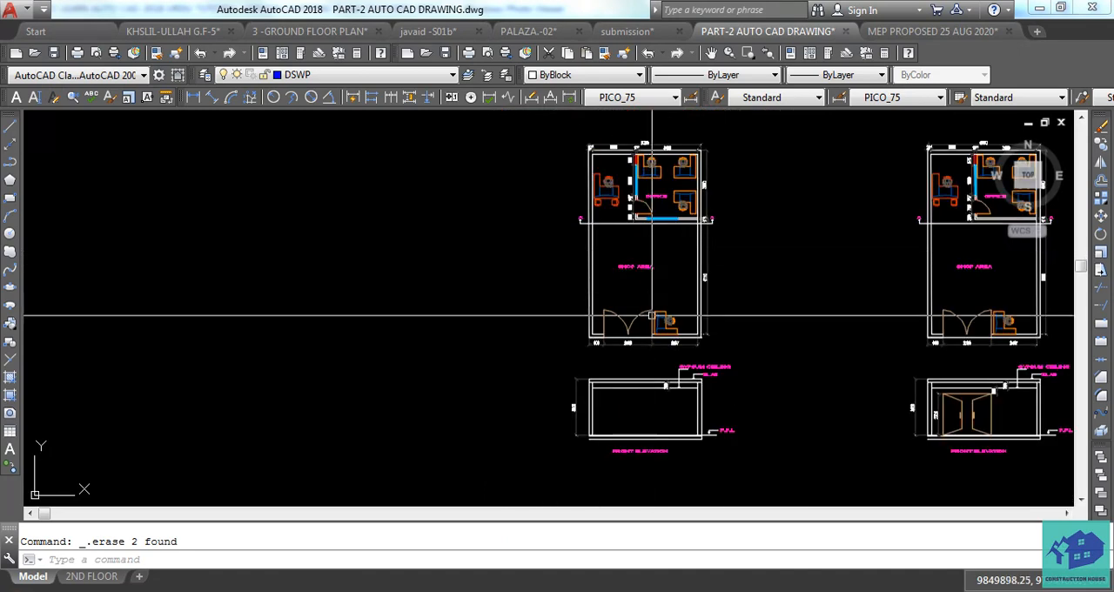
scroll(635, 249, "up", 4)
scroll(638, 241, "down", 1)
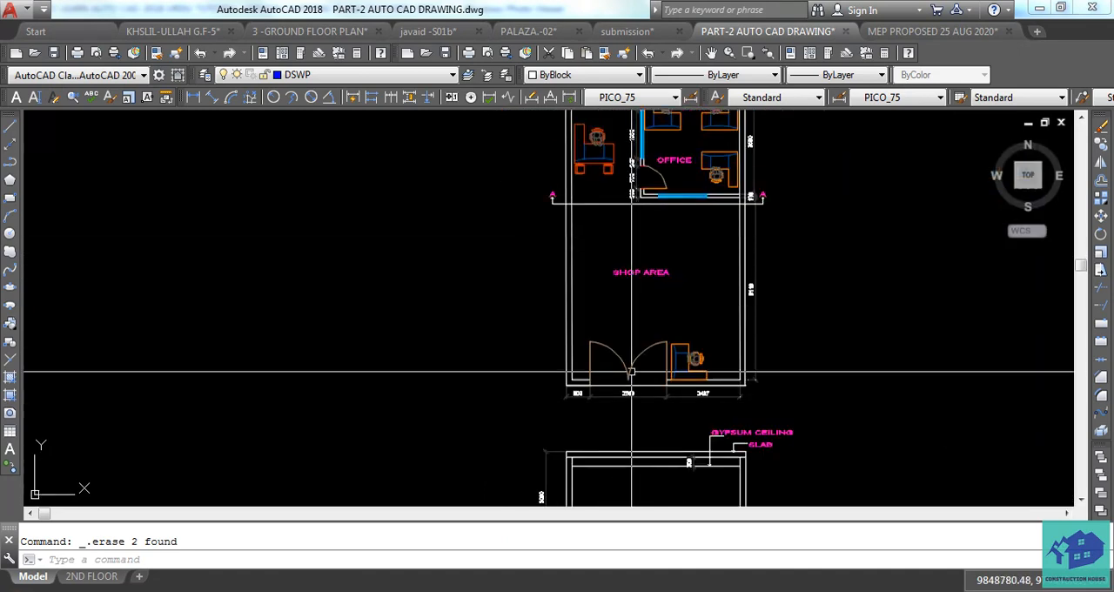
middle_click_drag(620, 230, 614, 297)
scroll(640, 263, "up", 6)
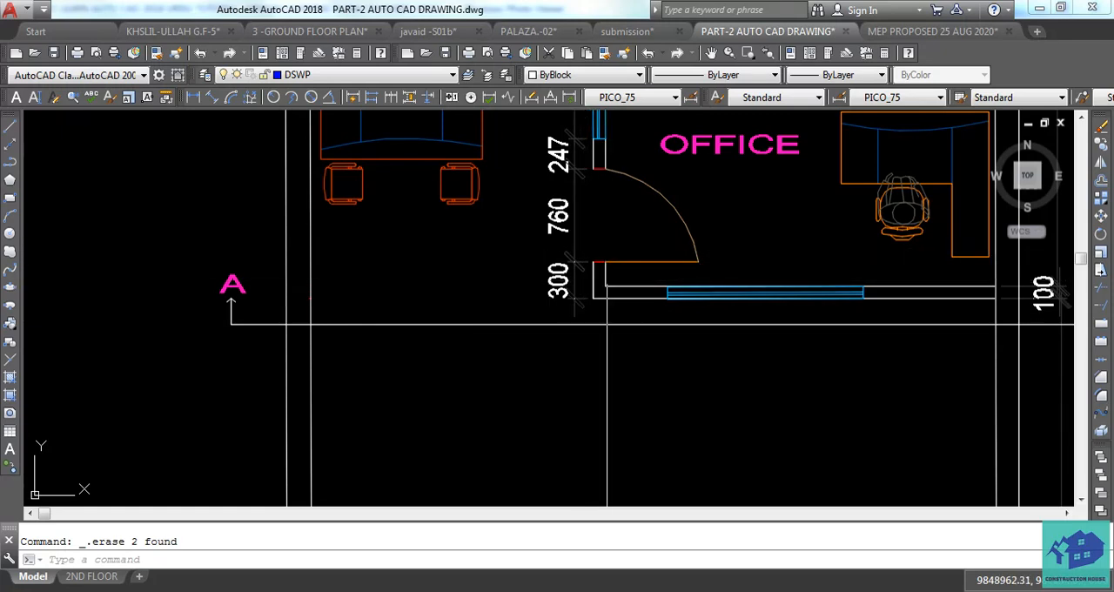
scroll(494, 255, "down", 2)
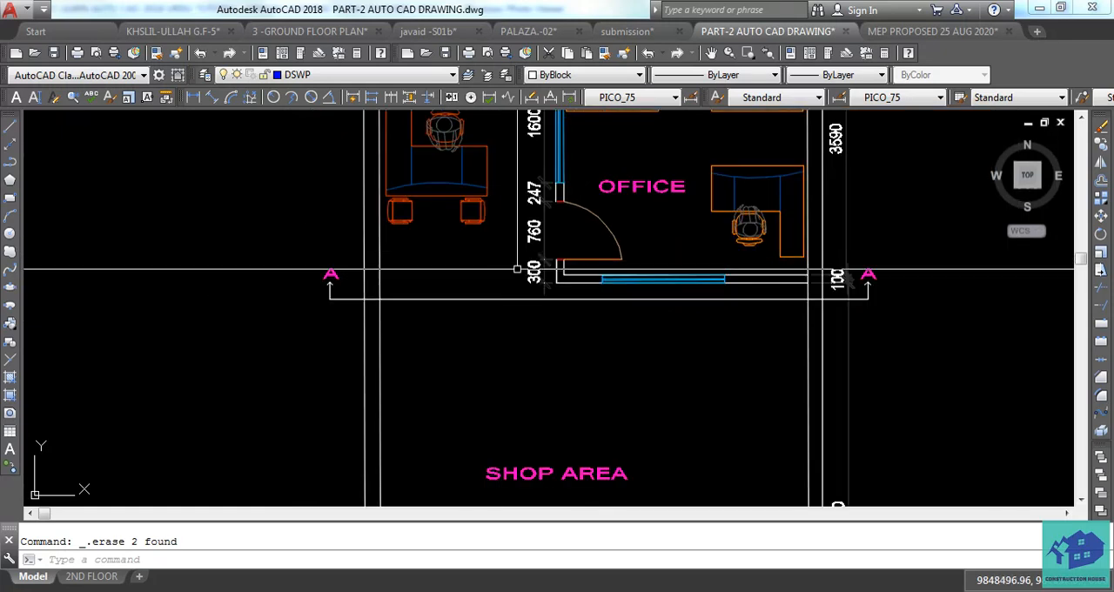
Draw a vertical line from the outer lower-left corner of the office partition down to the floor line of the copied front elevation.
scroll(527, 280, "up", 4)
middle_click_drag(604, 301, 582, 310)
key("Escape")
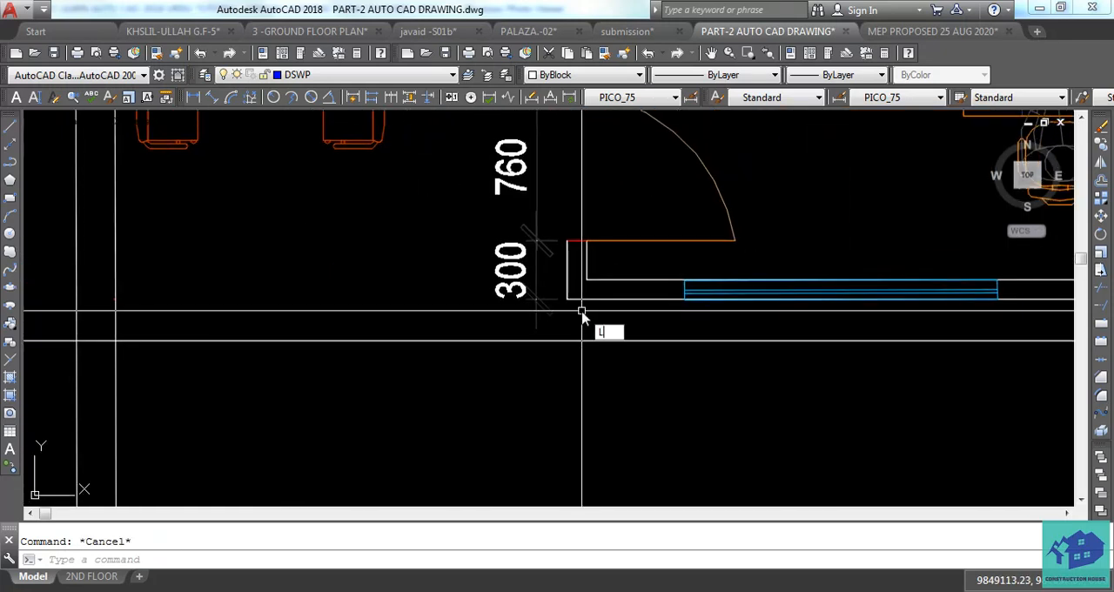
type("L")
key("Return")
scroll(565, 300, "up", 4)
left_click(538, 276)
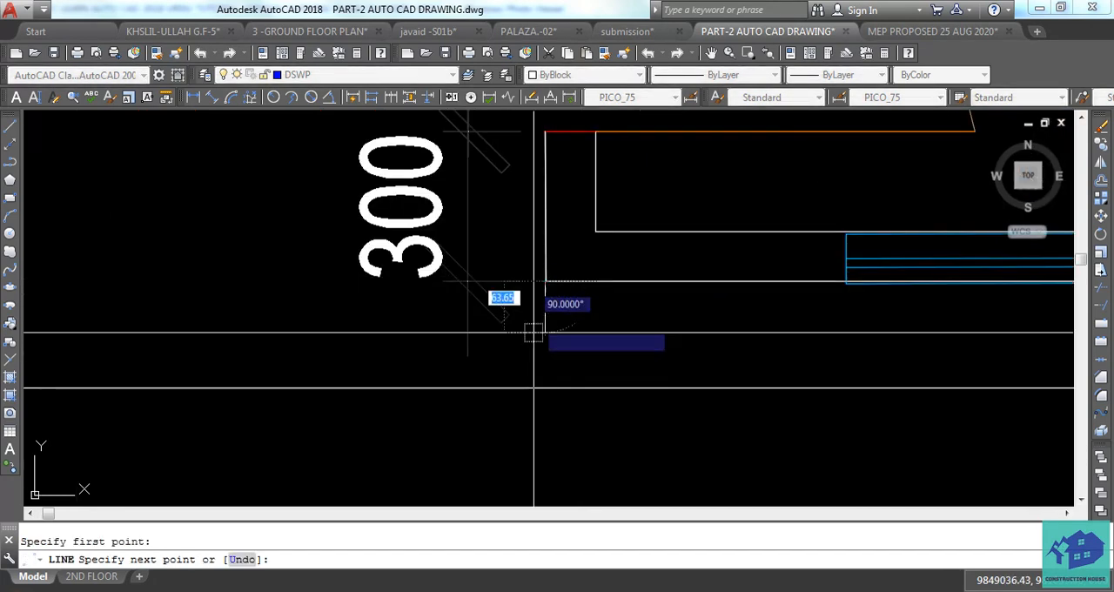
scroll(551, 410, "down", 6)
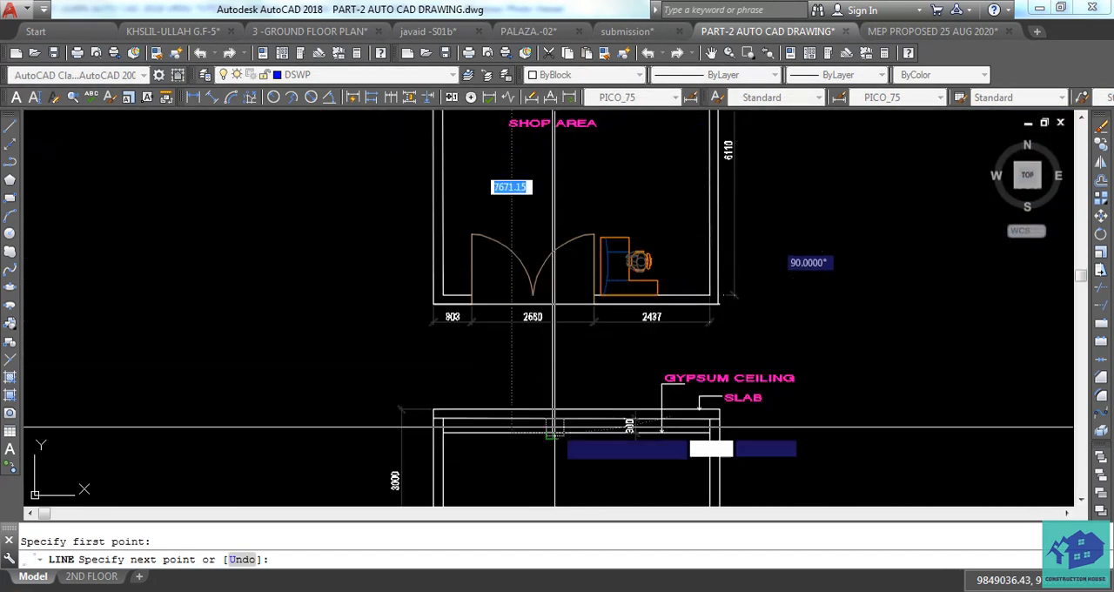
middle_click_drag(554, 491, 557, 322)
scroll(555, 322, "up", 4)
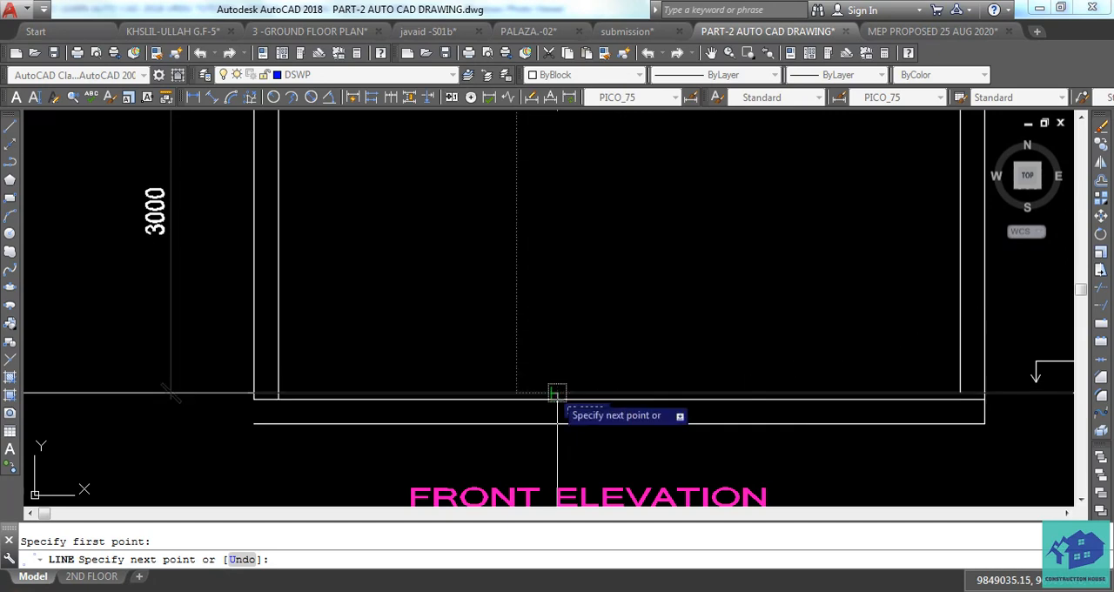
key("Escape")
Project the inner lower-left corner of the office partition with a vertical line down to the elevation's floor line.
key("Return")
scroll(609, 299, "down", 5)
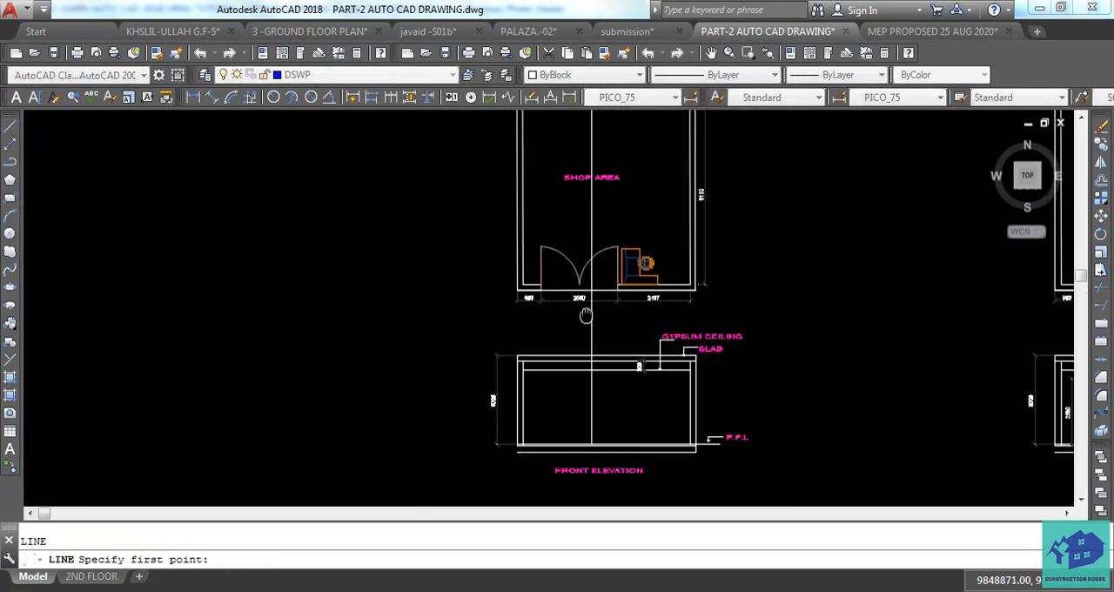
scroll(600, 330, "up", 8)
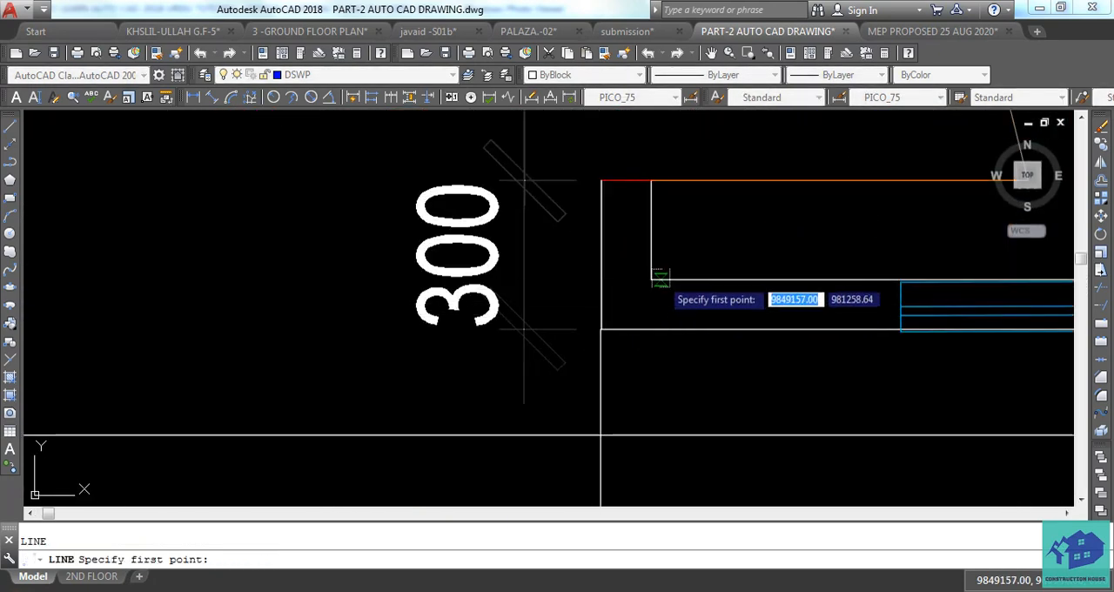
left_click(651, 280)
scroll(614, 267, "down", 5)
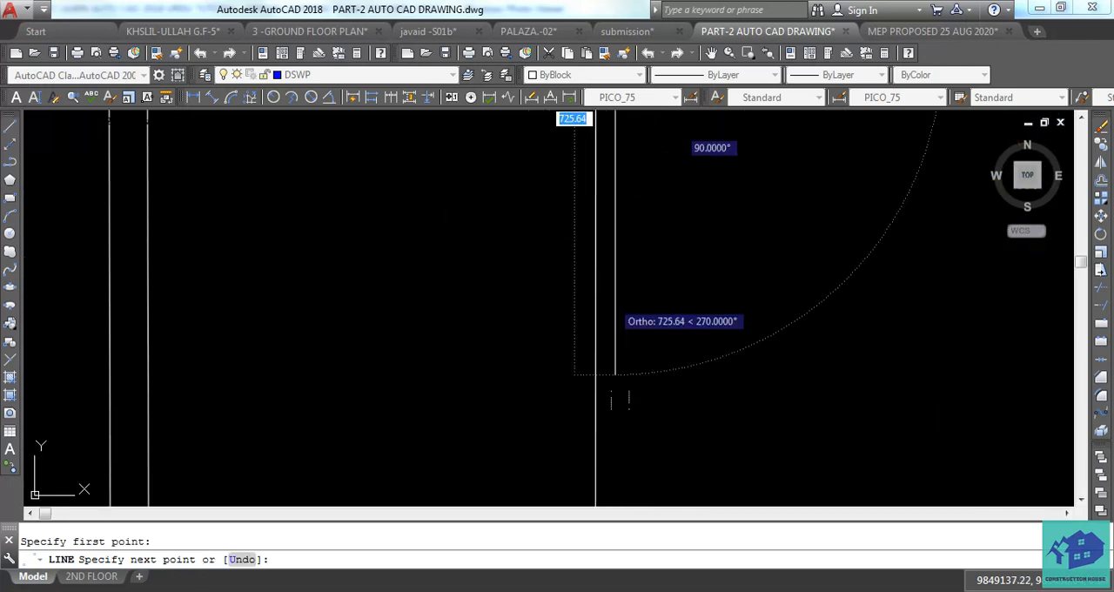
middle_click_drag(589, 364, 595, 320)
scroll(597, 321, "up", 2)
scroll(608, 364, "down", 4)
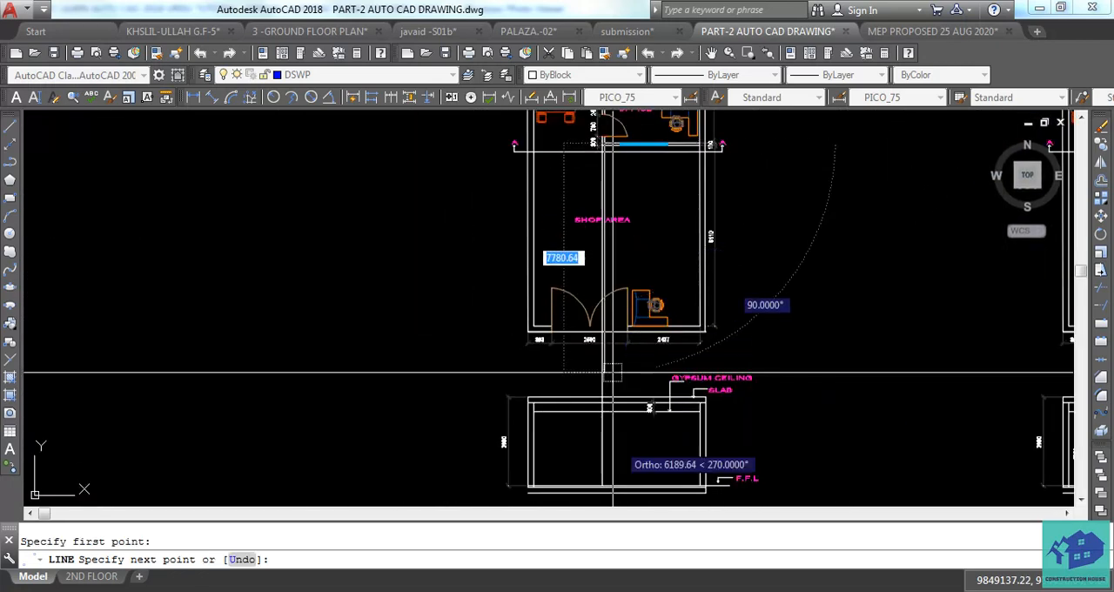
middle_click_drag(633, 475, 624, 362)
scroll(624, 356, "up", 6)
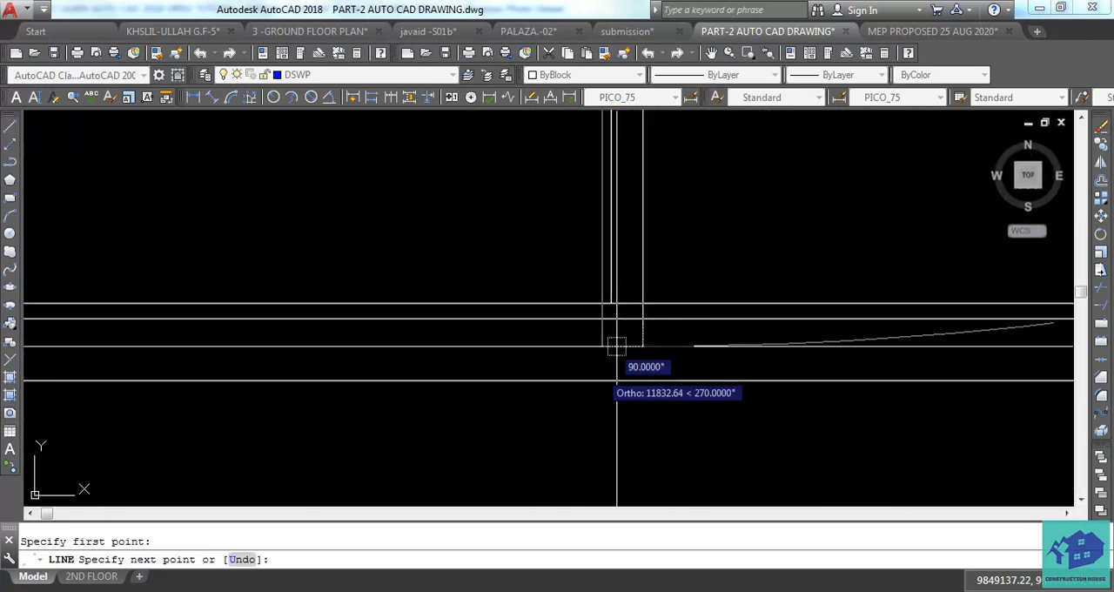
key("Escape")
Draw a vertical projection line from the left end of the horizontal office window down to the elevation's floor line.
scroll(627, 348, "down", 6)
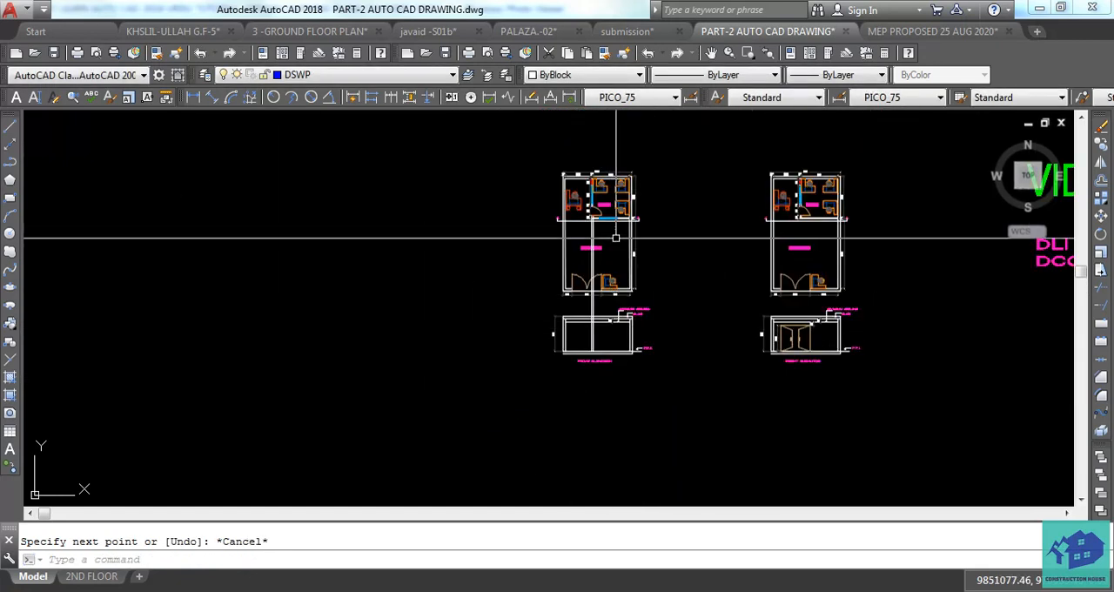
scroll(594, 292, "up", 6)
middle_click_drag(594, 284, 594, 311)
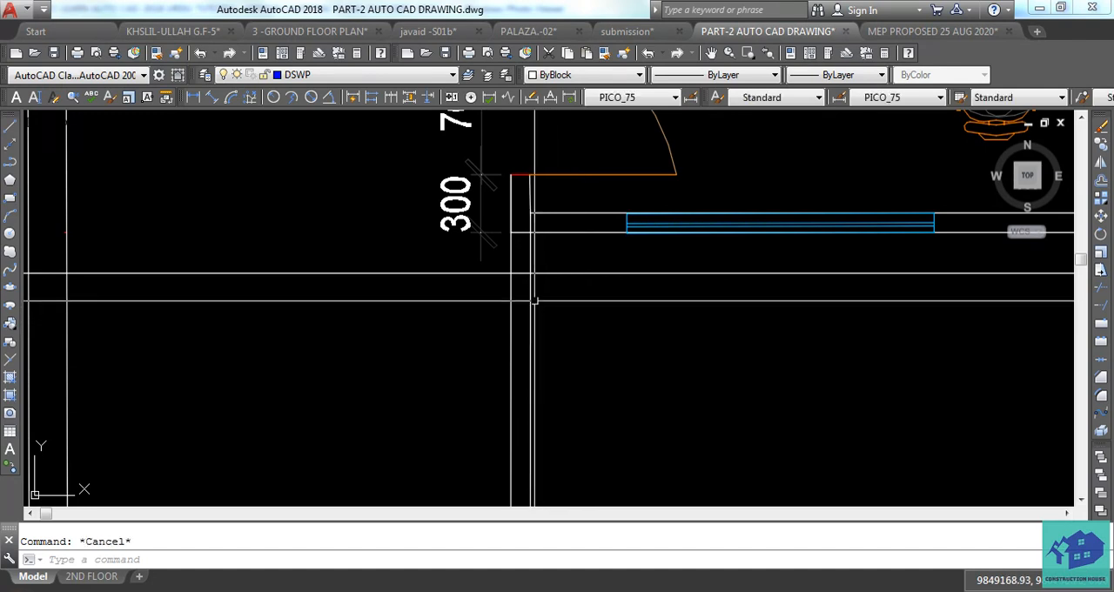
key("Return")
scroll(617, 238, "up", 2)
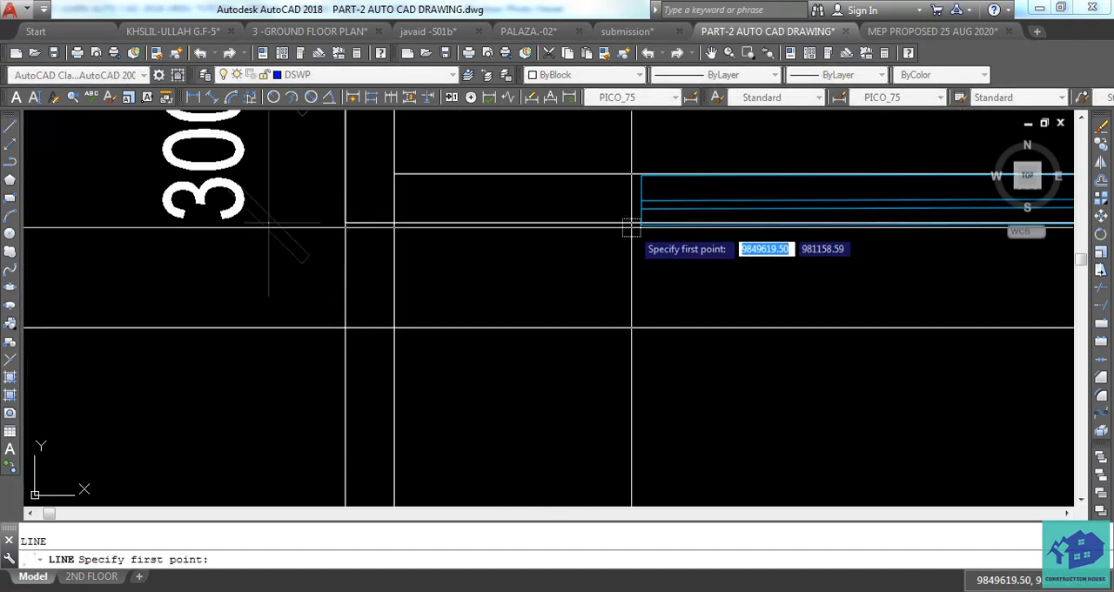
left_click(638, 224)
scroll(626, 189, "down", 1)
scroll(621, 233, "down", 4)
middle_click_drag(623, 349, 621, 254)
scroll(621, 259, "down", 2)
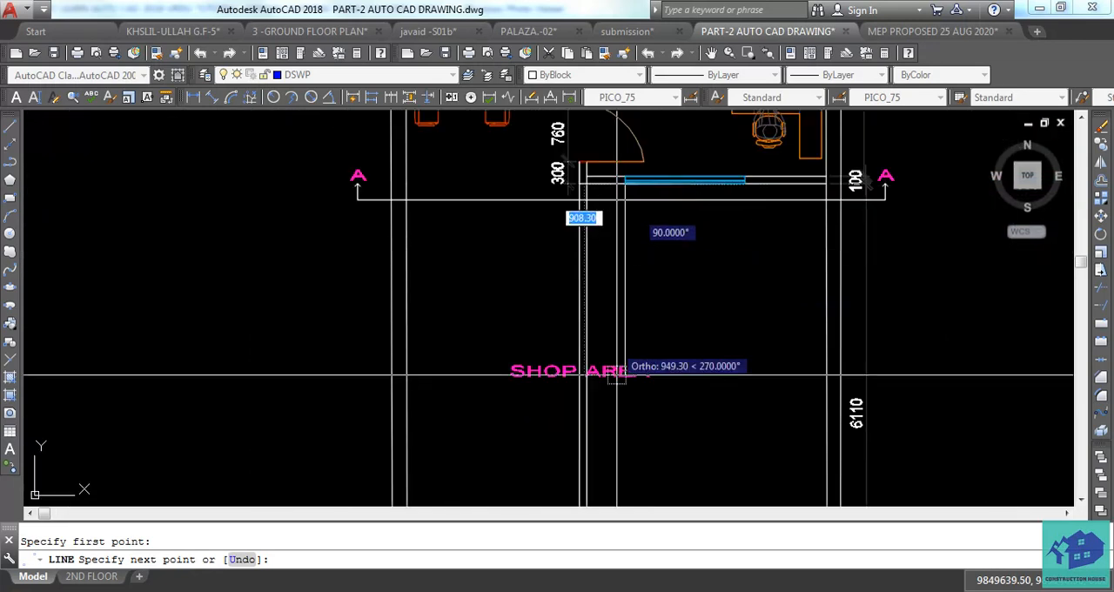
middle_click_drag(616, 383, 626, 175)
scroll(649, 412, "down", 1)
middle_click_drag(650, 413, 642, 174)
scroll(633, 242, "down", 1)
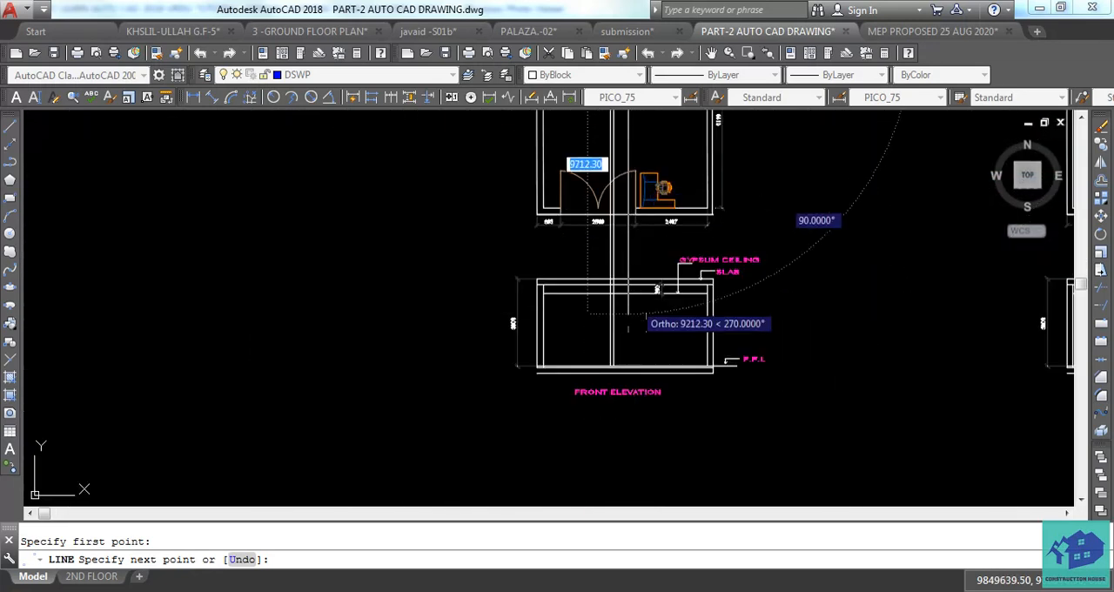
scroll(635, 325, "up", 1)
scroll(621, 369, "up", 3)
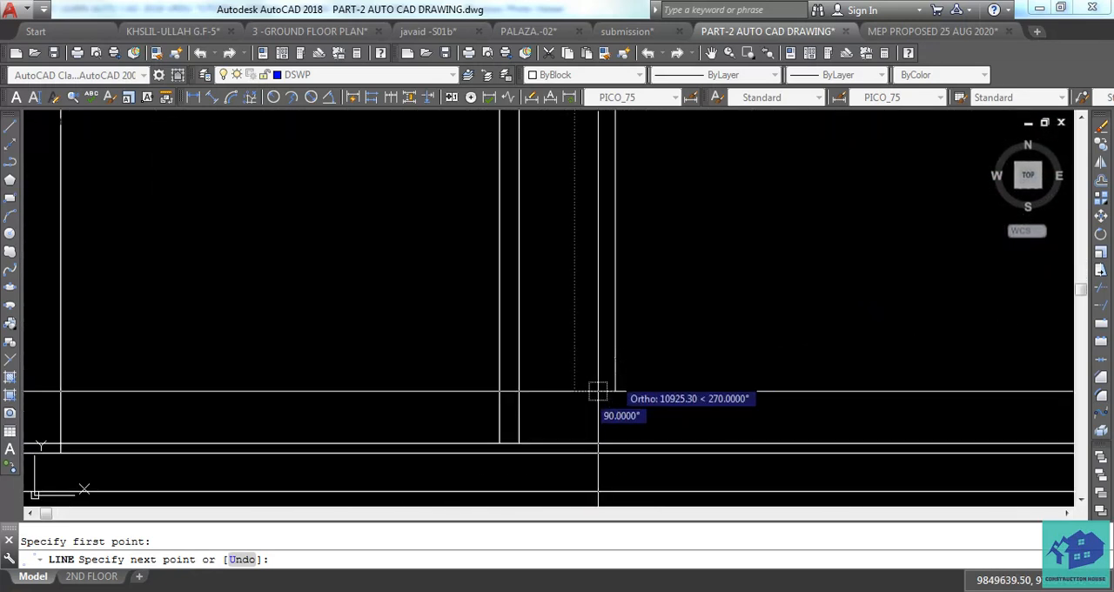
left_click(621, 441)
key("Escape")
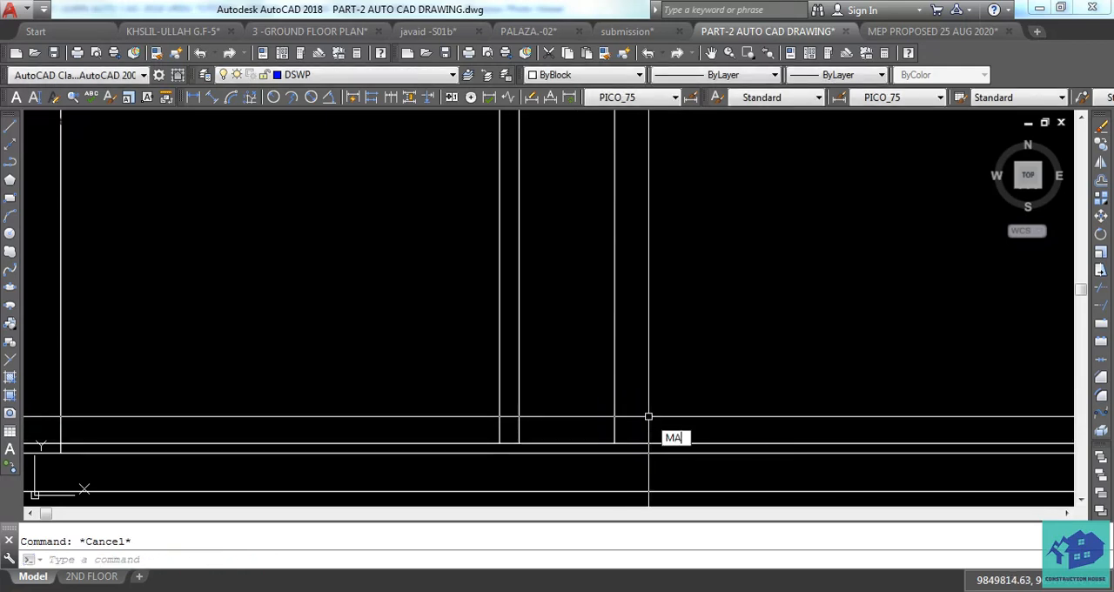
Match the properties of the plan's office window onto its vertical projection line.
key("Return")
scroll(644, 414, "down", 4)
middle_click_drag(679, 277, 644, 488)
scroll(643, 293, "up", 3)
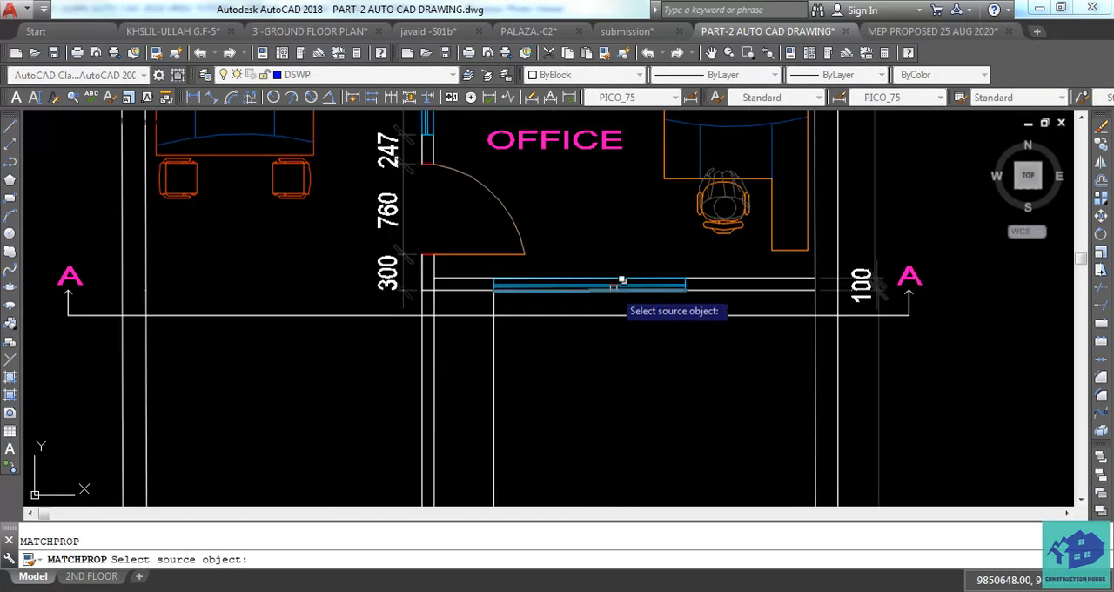
left_click(612, 285)
left_click(543, 356)
left_click(486, 383)
key("Escape")
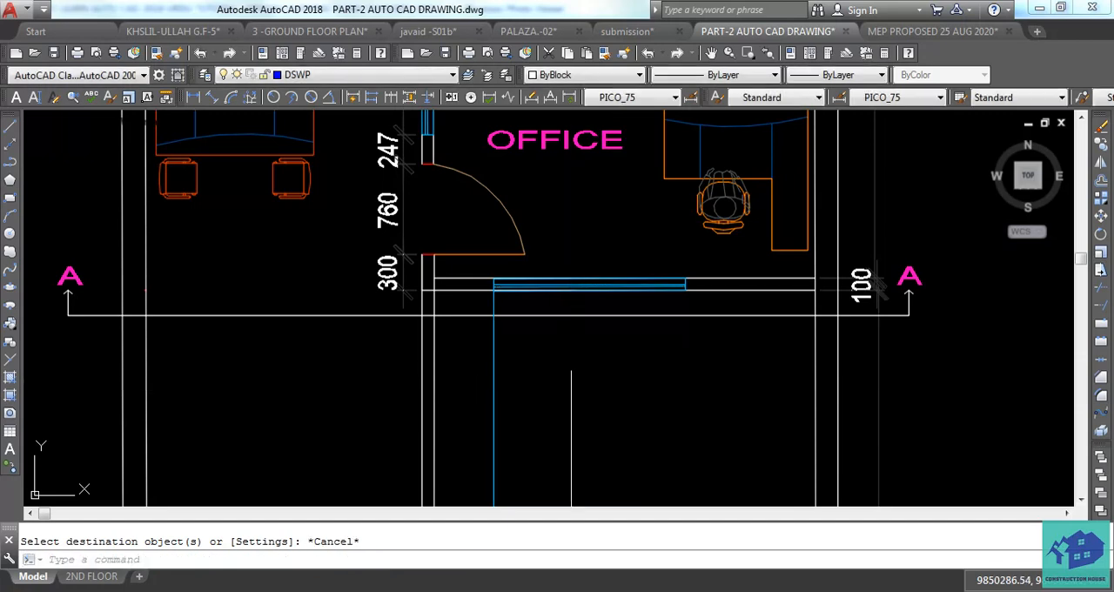
Copy the window projection line from the window's left end to its right end.
scroll(610, 307, "down", 5)
scroll(556, 360, "up", 2)
left_click(609, 294)
left_click(559, 325)
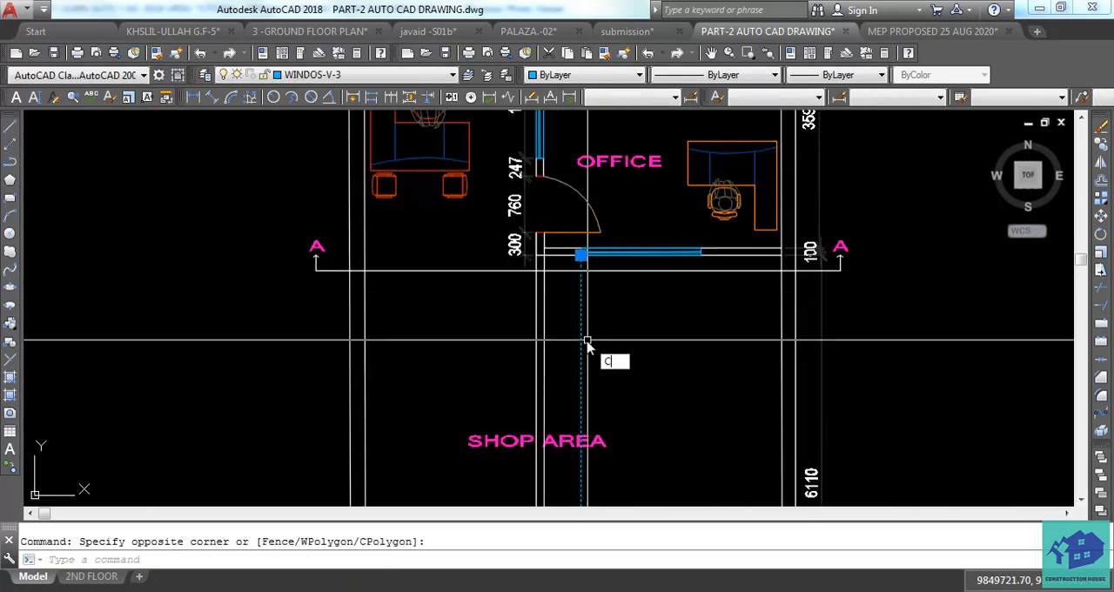
type("CO")
key("Return")
type("M")
key("Return")
scroll(589, 270, "up", 7)
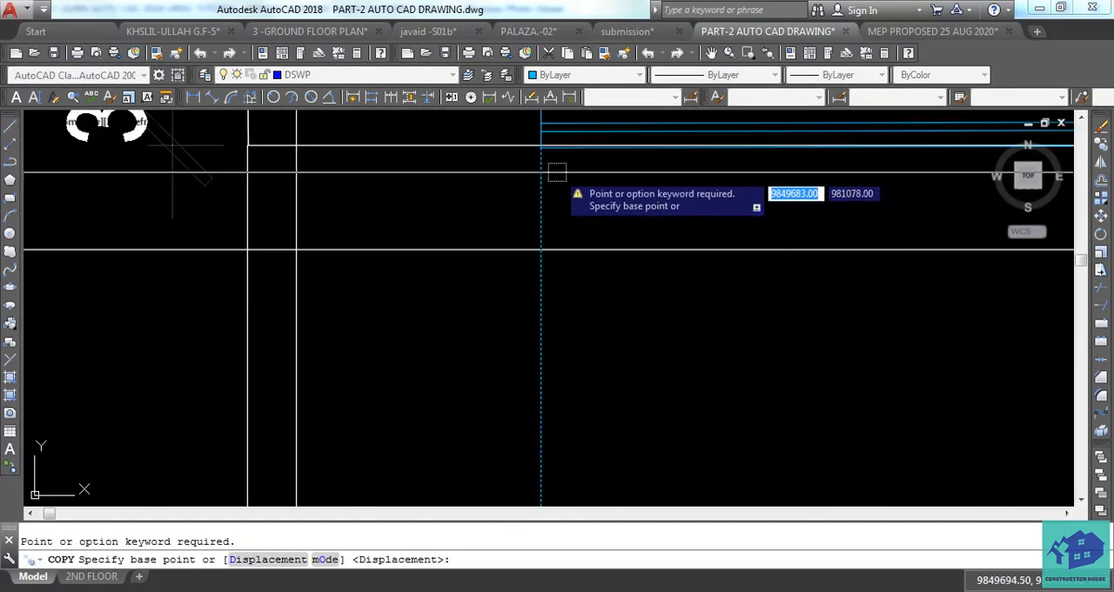
middle_click_drag(553, 179, 551, 259)
left_click(540, 228)
scroll(613, 315, "down", 4)
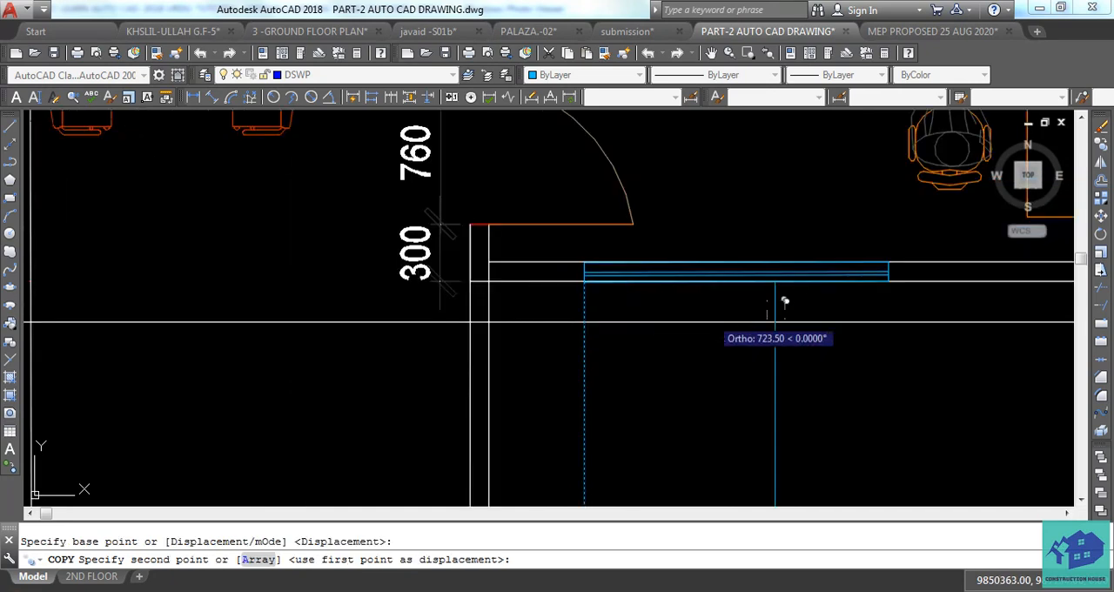
middle_click_drag(813, 303, 647, 314)
scroll(722, 283, "up", 2)
left_click(721, 276)
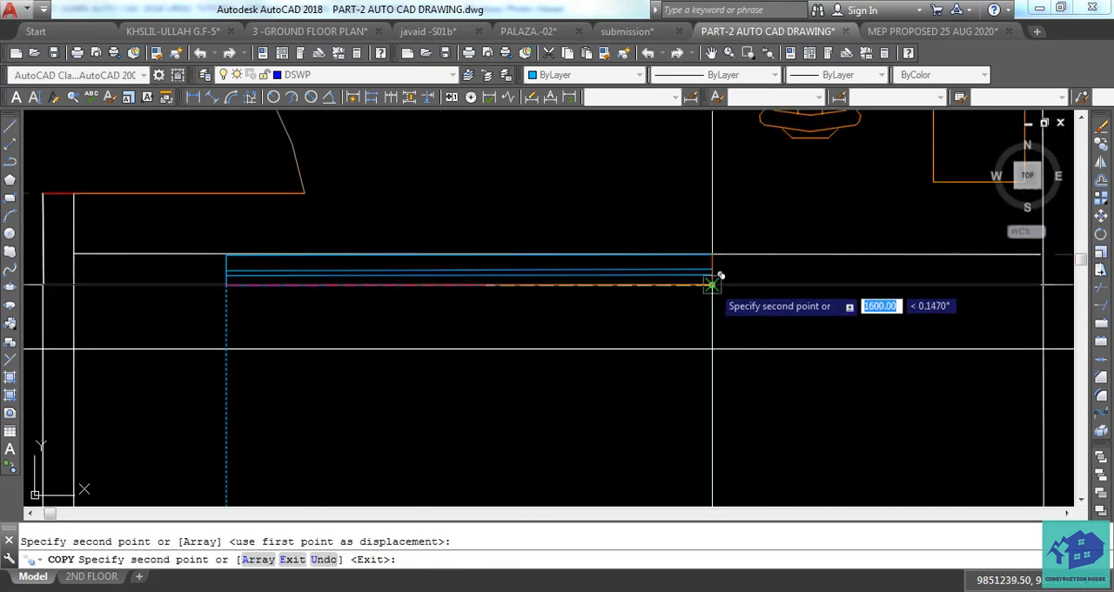
key("Escape")
Draw a horizontal line along the elevation's floor line between the two blue window projection lines.
scroll(734, 381, "down", 8)
scroll(727, 365, "down", 2)
scroll(709, 383, "up", 8)
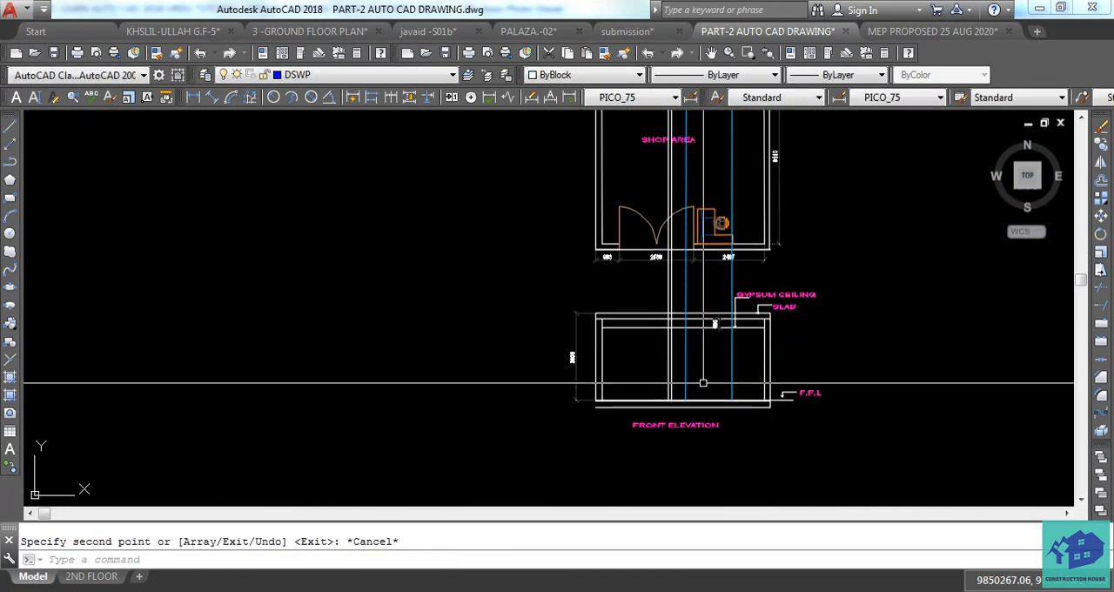
key("Escape")
type("l")
key("Return")
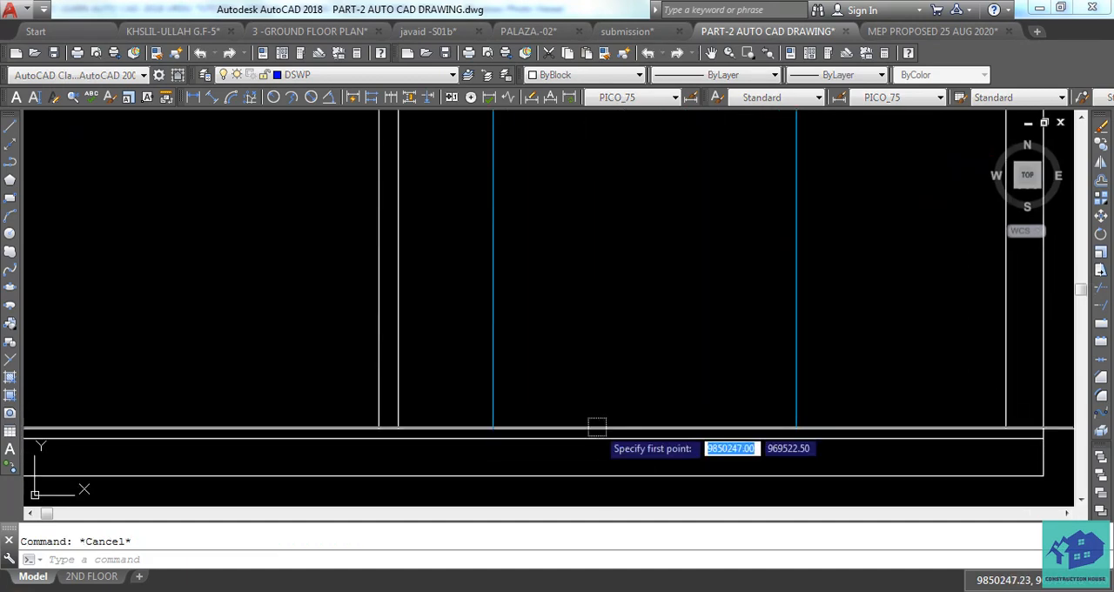
left_click(496, 426)
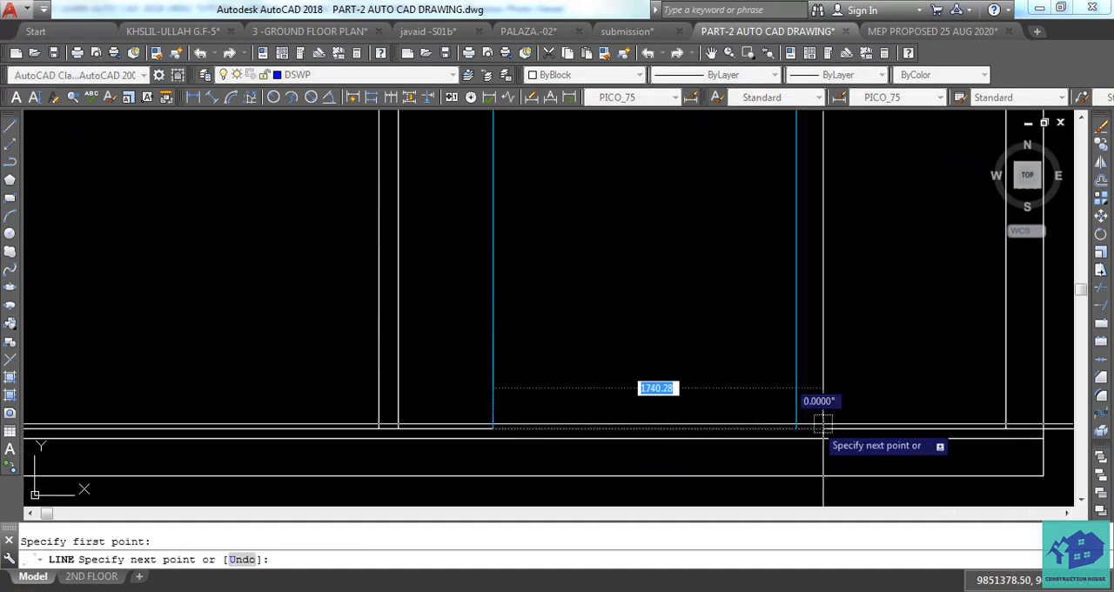
left_click(794, 424)
key("Escape")
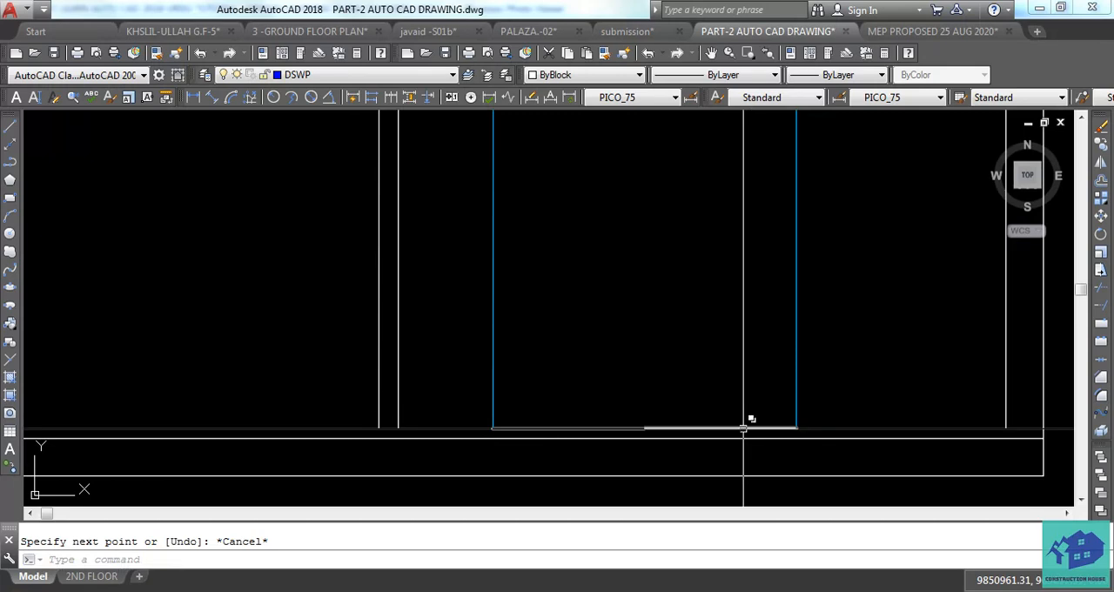
Try offsetting the floor-level line between the window projection lines 1000 upward, and delete the offset copy.
left_click(741, 427)
left_click(796, 489)
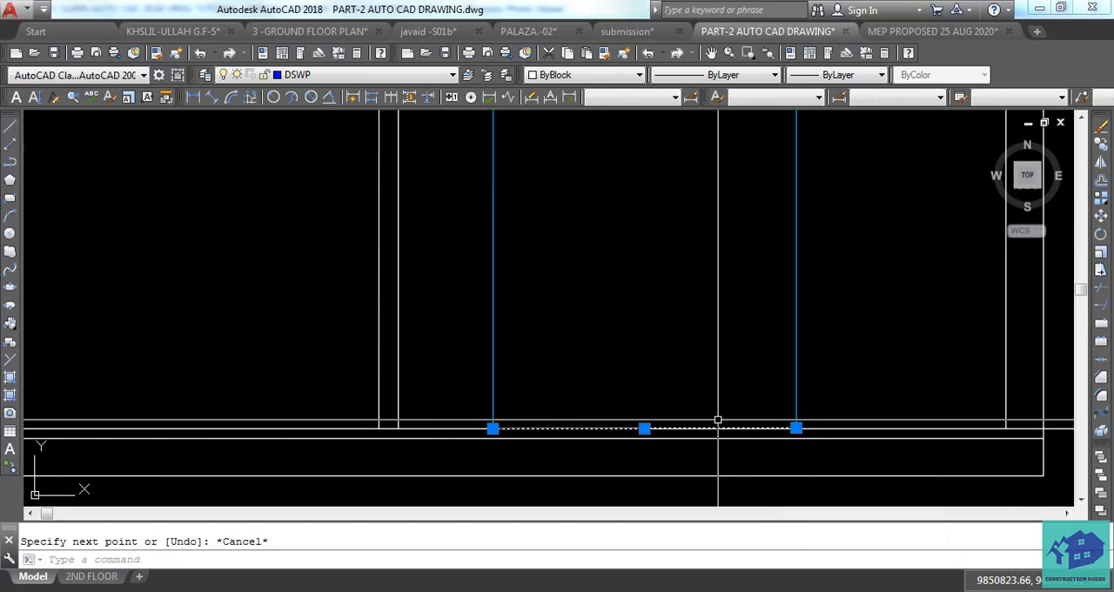
key("Return")
type("100")
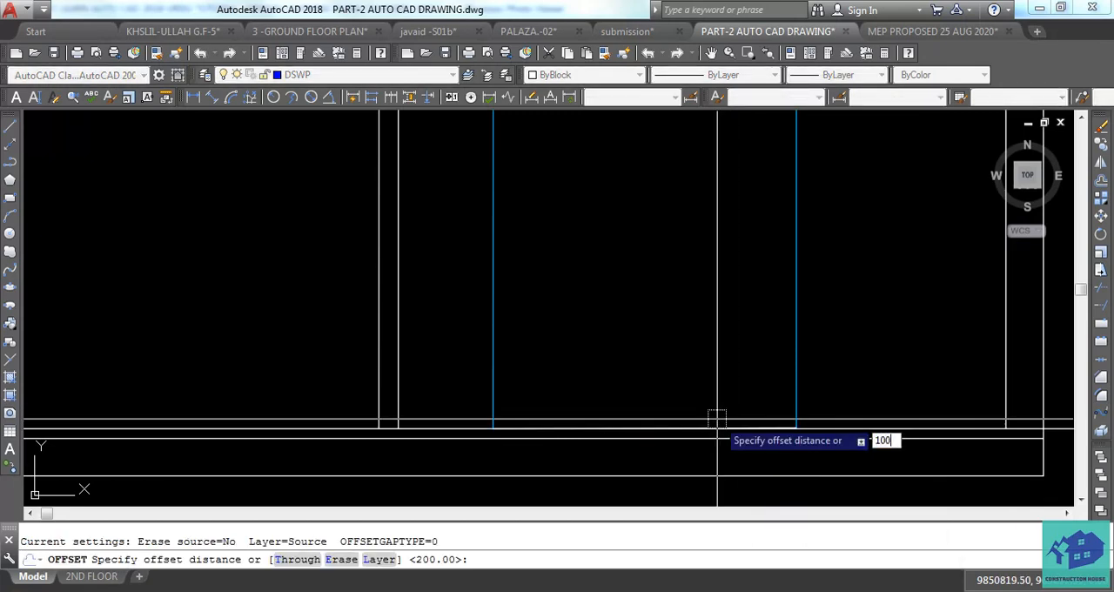
left_click(685, 347)
middle_click_drag(685, 365, 686, 410)
scroll(686, 409, "down", 6)
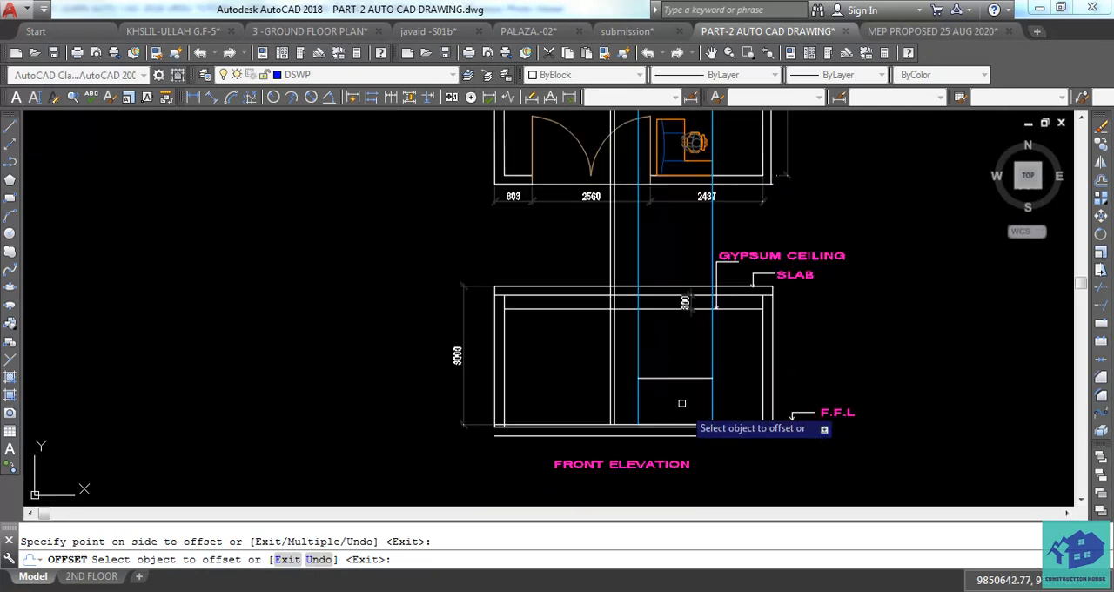
scroll(676, 387, "up", 4)
key("Escape")
left_click(677, 366)
middle_click_drag(680, 468, 680, 432)
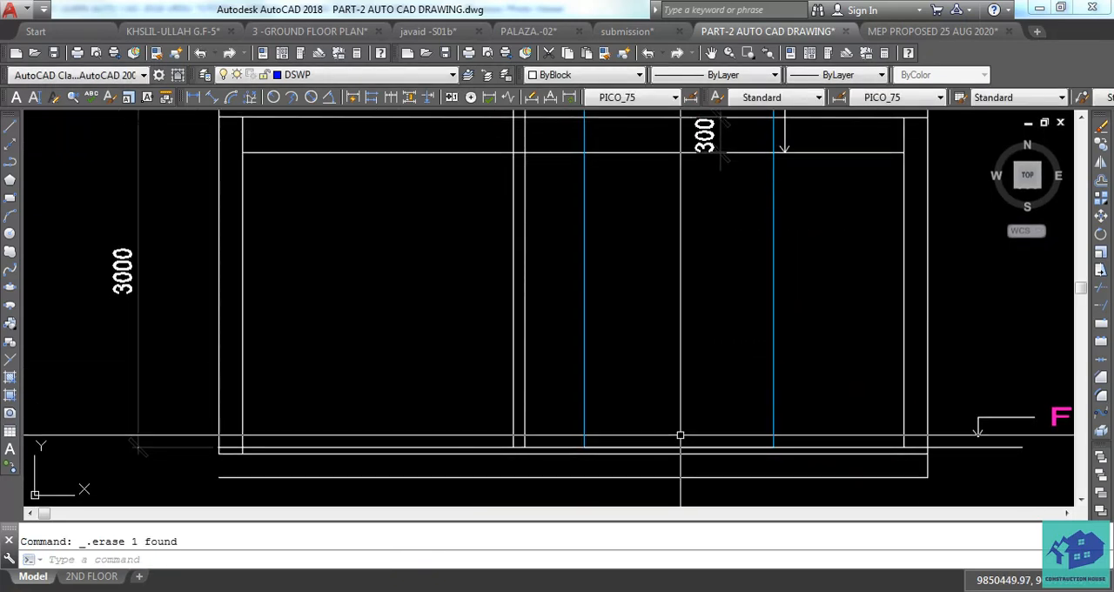
left_click(682, 448)
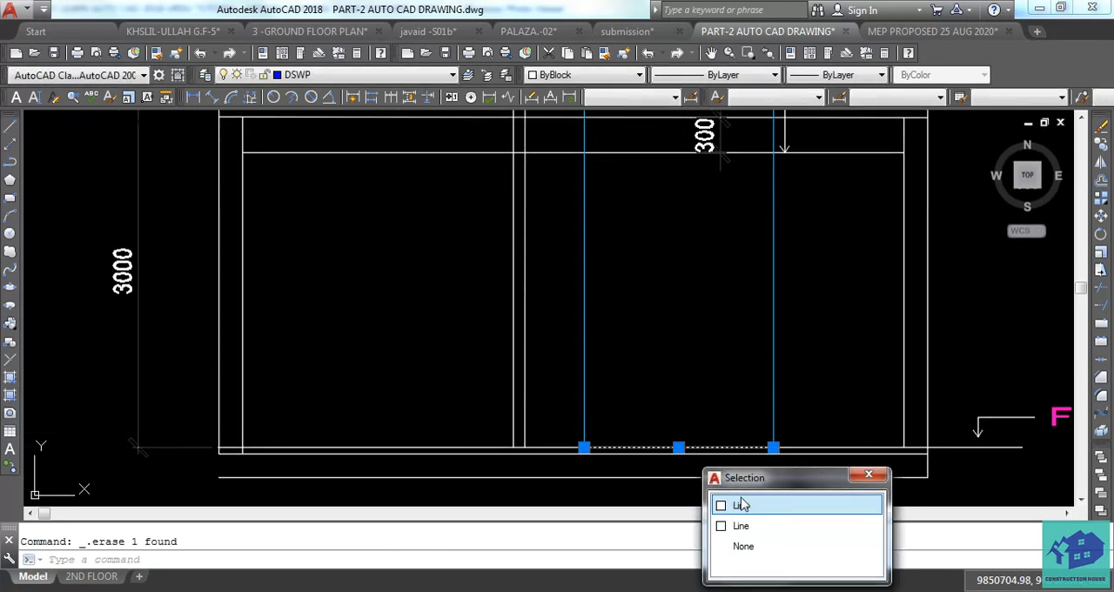
type("500")
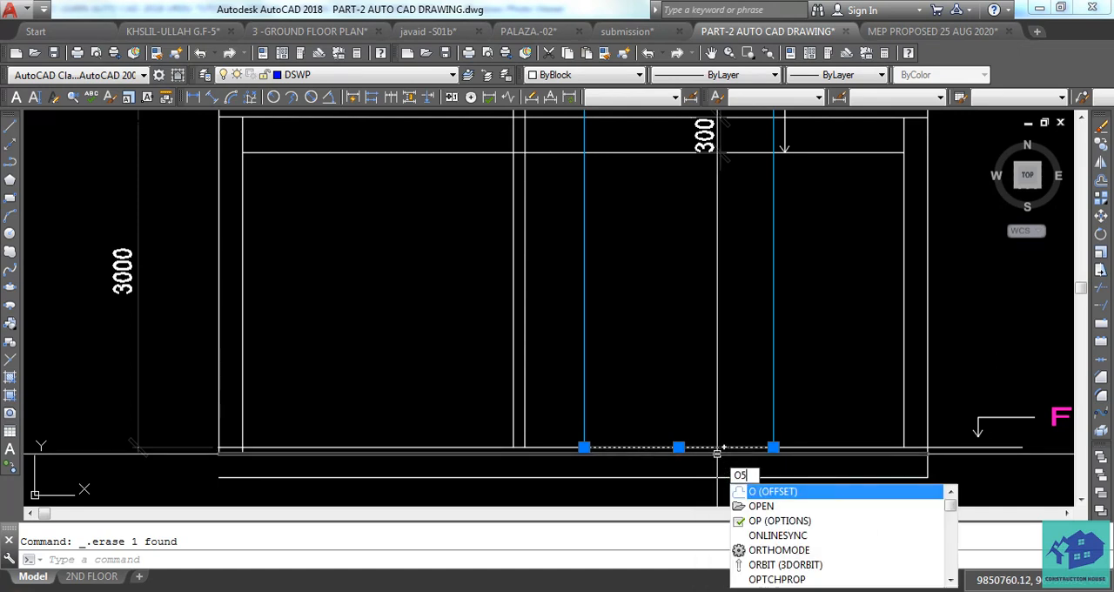
key("Return")
left_click(715, 406)
key("Escape")
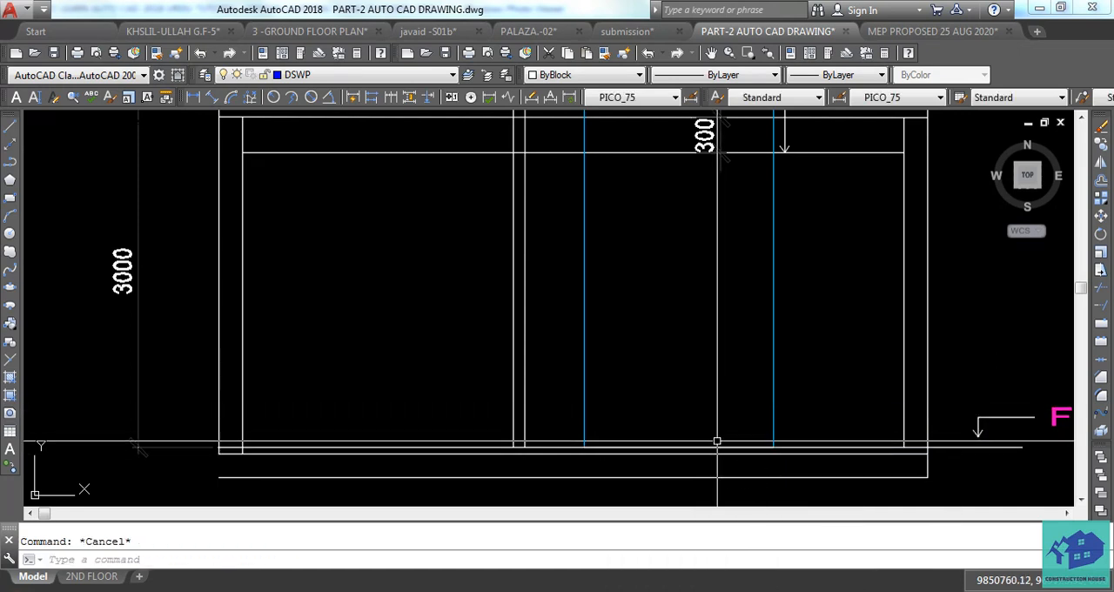
Offset the floor-level line between the two blue window projection lines 500 upward as the window's sill.
left_click(710, 448)
key("Escape")
left_click(707, 447)
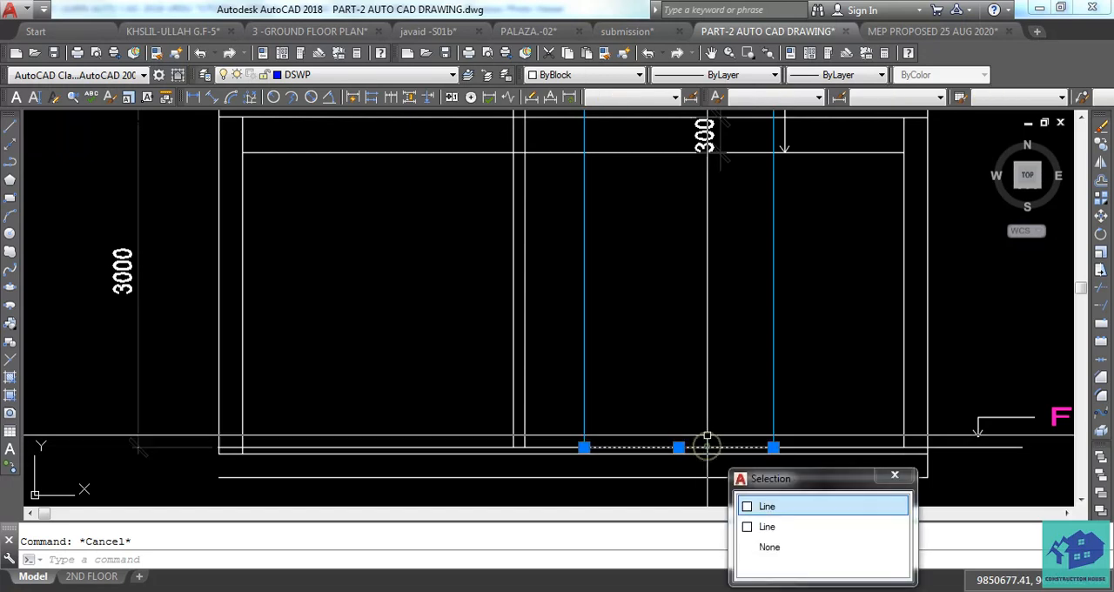
left_click(768, 502)
type("O")
key("Return")
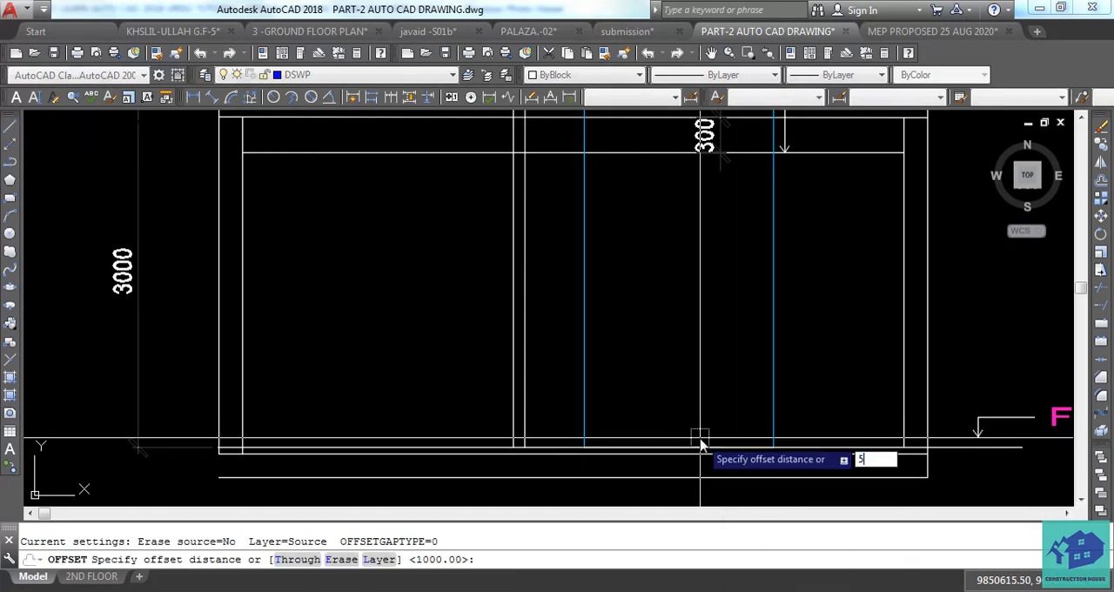
type("500")
key("Return")
left_click(709, 404)
key("Escape")
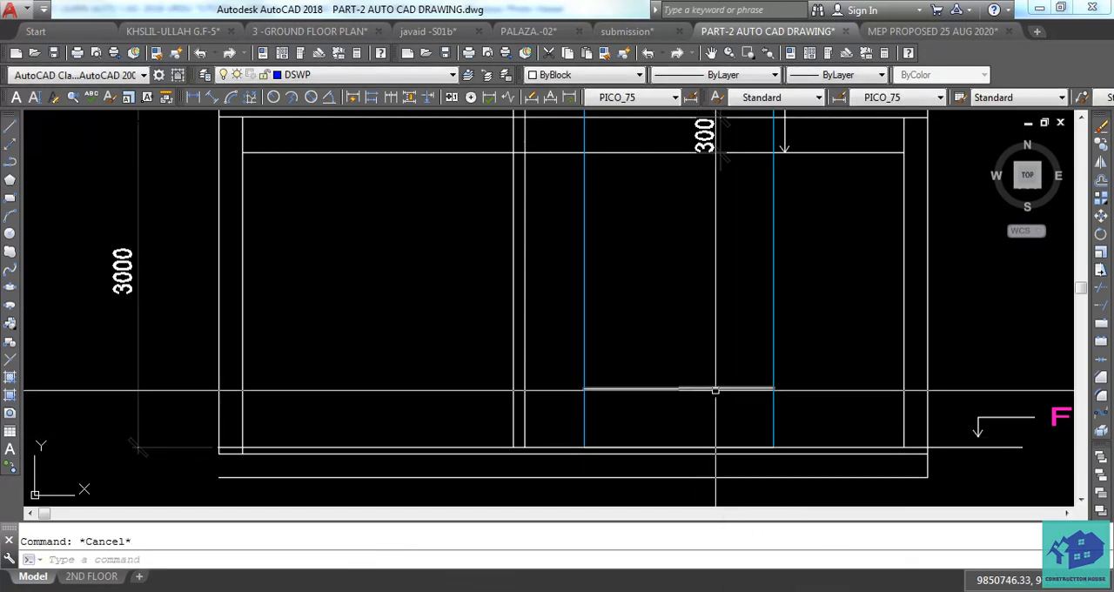
Offset the window's sill line 1000 upward to form the window's head line.
left_click(715, 388)
type("O")
key("Return")
type("1")
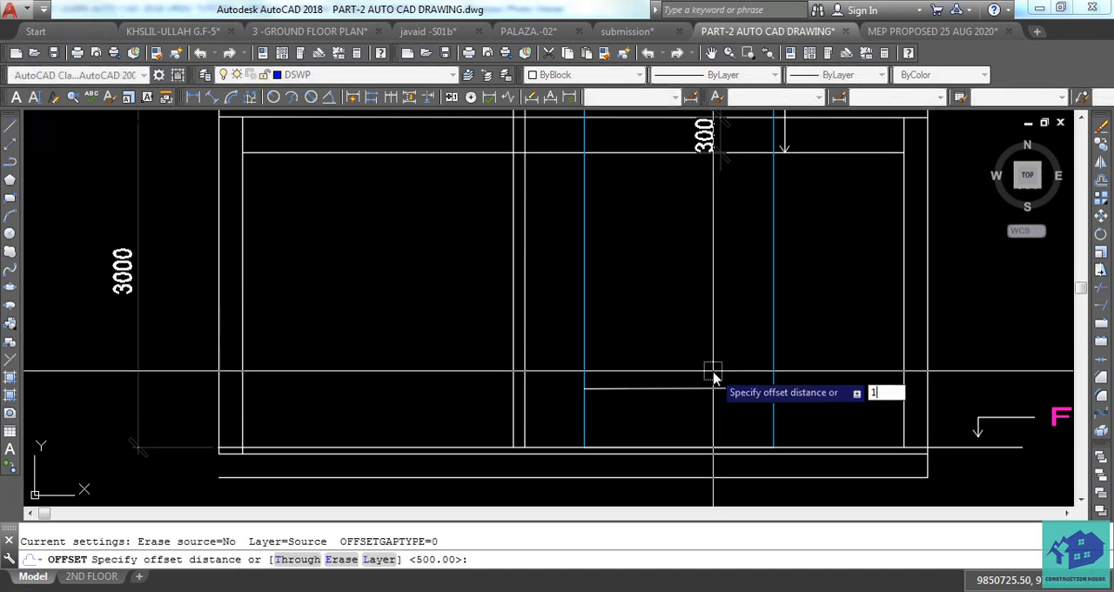
type("000")
key("Return")
left_click(714, 388)
left_click(713, 353)
key("Escape")
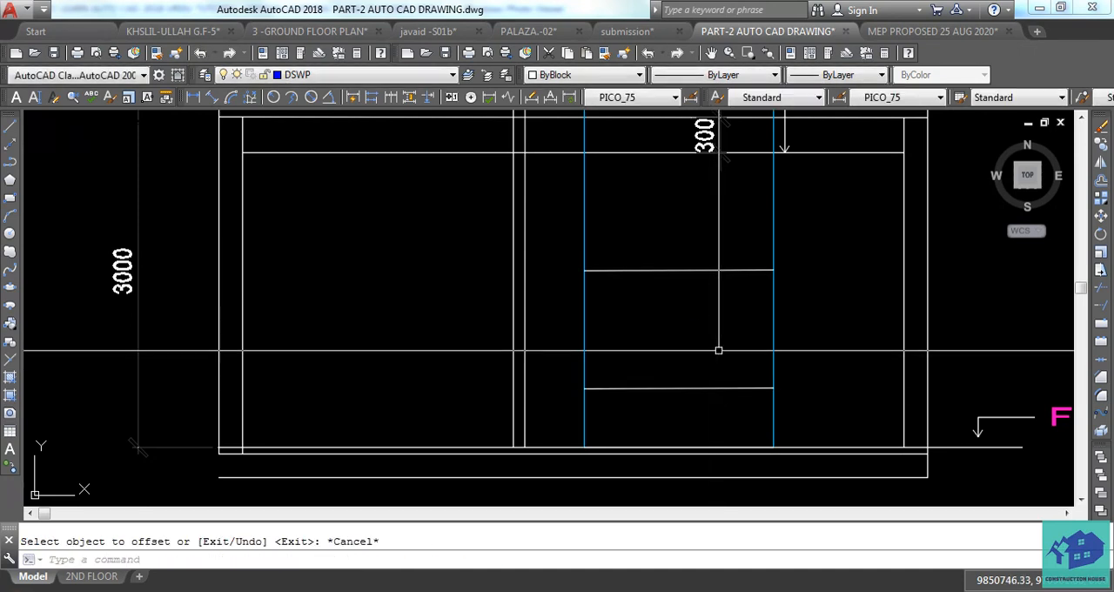
Try to trim the blue window projection lines above the window's head line.
type("tr")
key("Return")
key("Return")
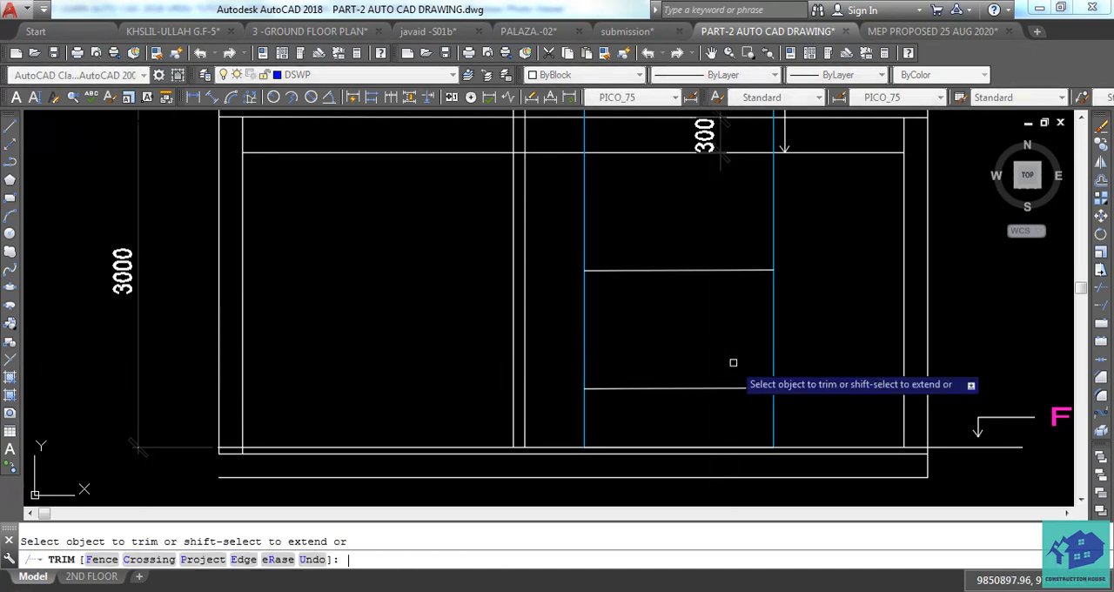
left_click(806, 227)
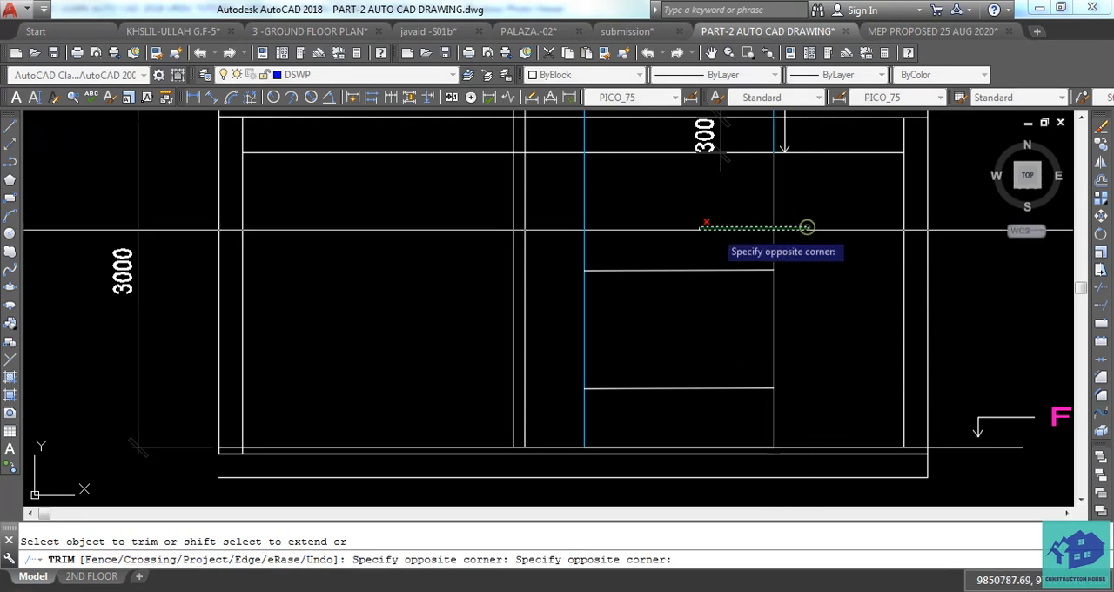
left_click(573, 235)
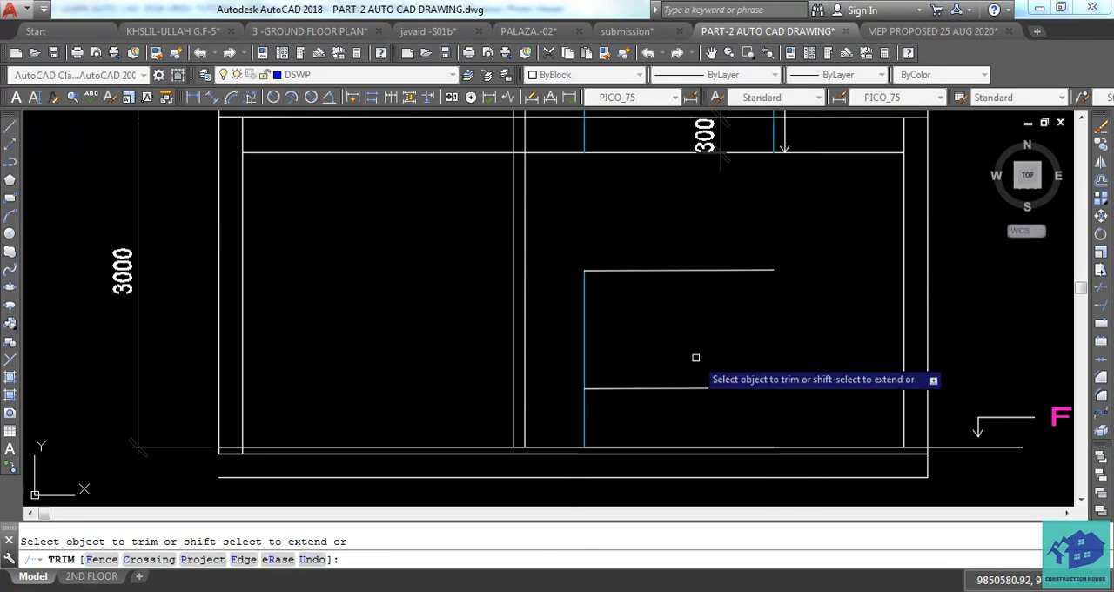
key("Escape")
key("Return")
key("Return")
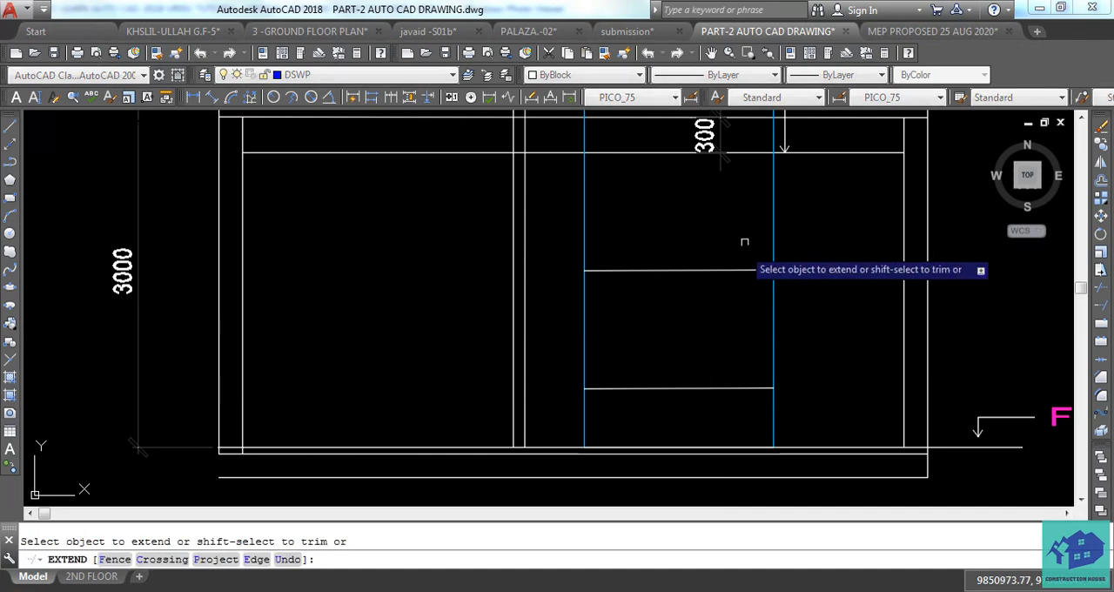
left_click(744, 241)
left_click(699, 404)
key("Escape")
key("Escape")
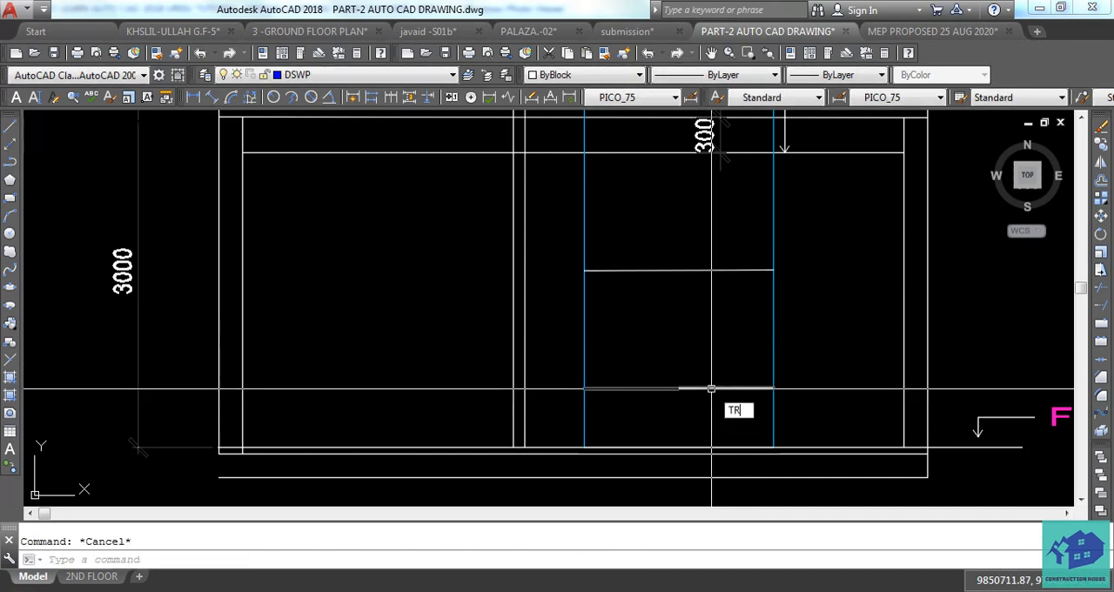
Trim the blue projection lines between the gypsum ceiling and the window head, and below the sill.
key("Return")
left_click(790, 226)
left_click(570, 242)
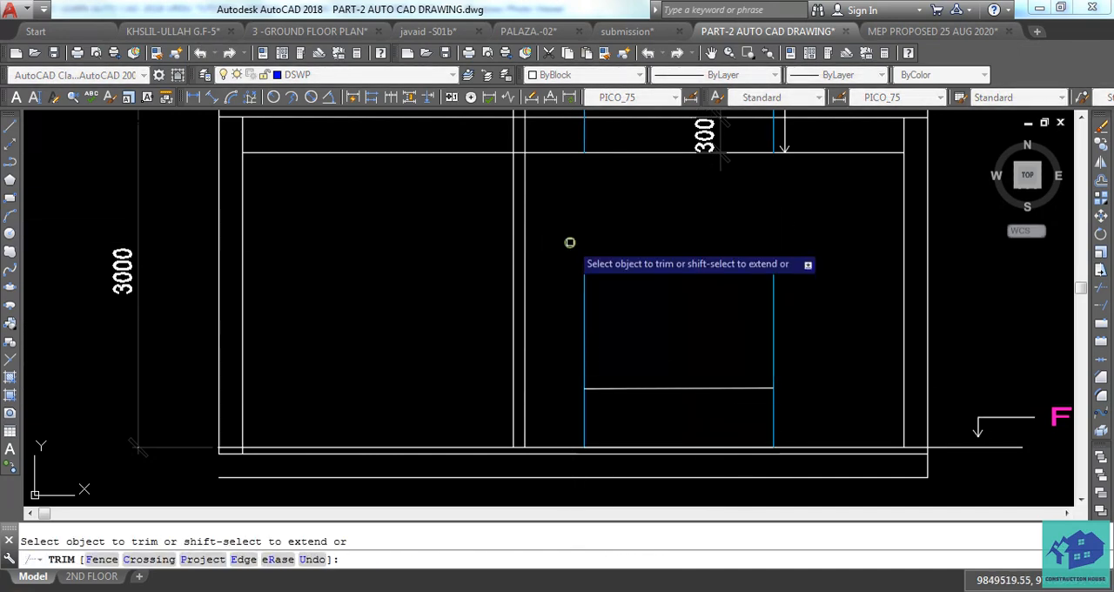
left_click(792, 409)
key("Escape")
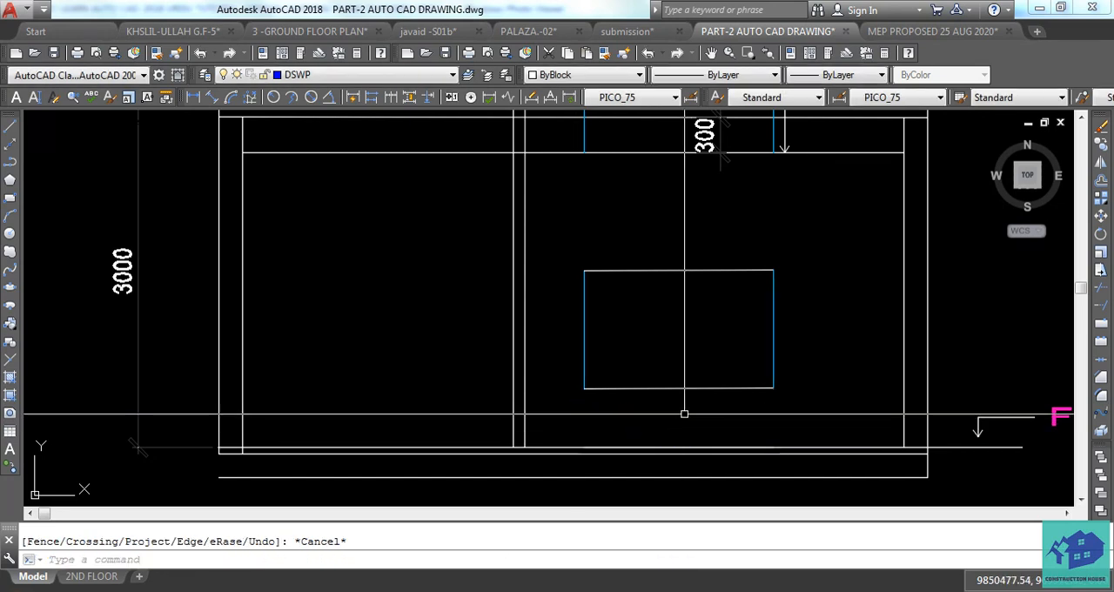
Match the properties of the window's blue side line onto its head and sill lines.
type("MA")
key("Return")
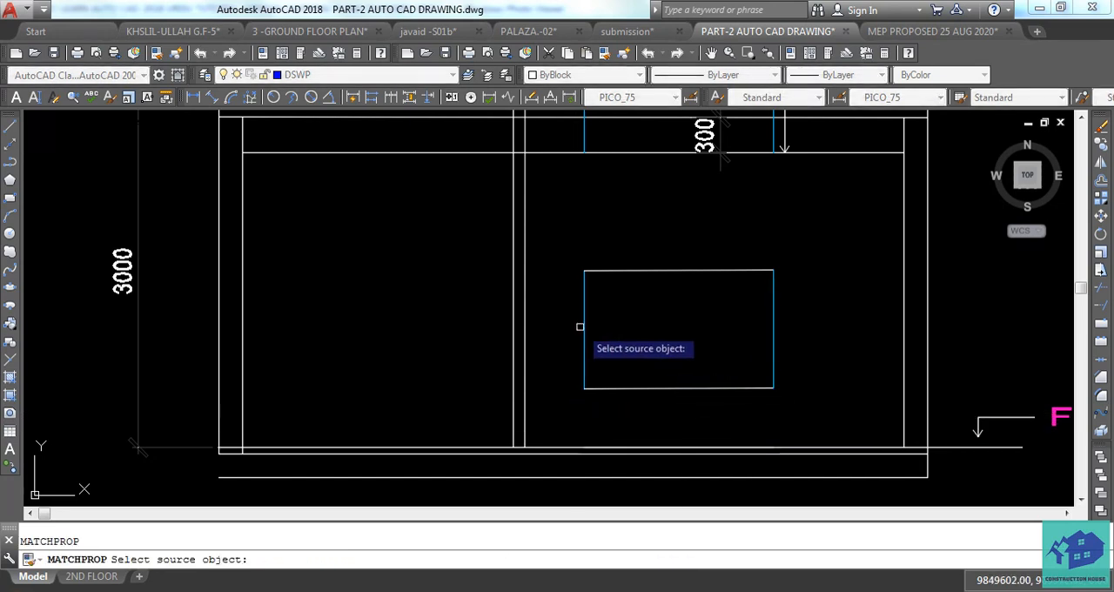
left_click(585, 326)
left_click(676, 261)
left_click(623, 399)
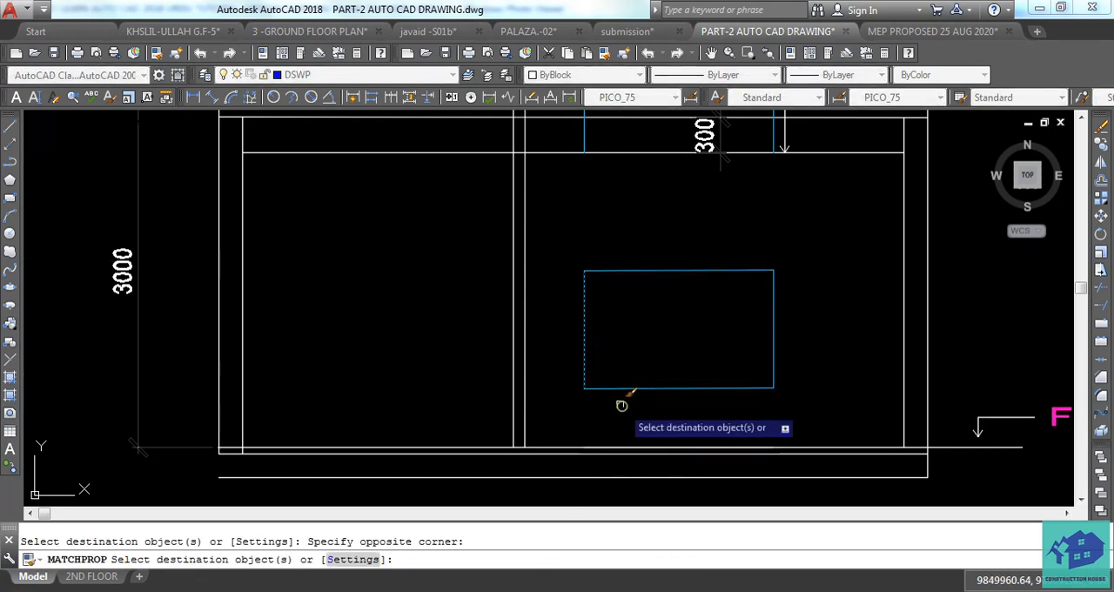
middle_click_drag(576, 389, 610, 428)
scroll(611, 427, "down", 1)
mouse_move(621, 331)
middle_mouse_down()
mouse_move(635, 408)
mouse_move(645, 398)
mouse_move(608, 380)
middle_mouse_up()
scroll(609, 404, "up", 3)
key("Escape")
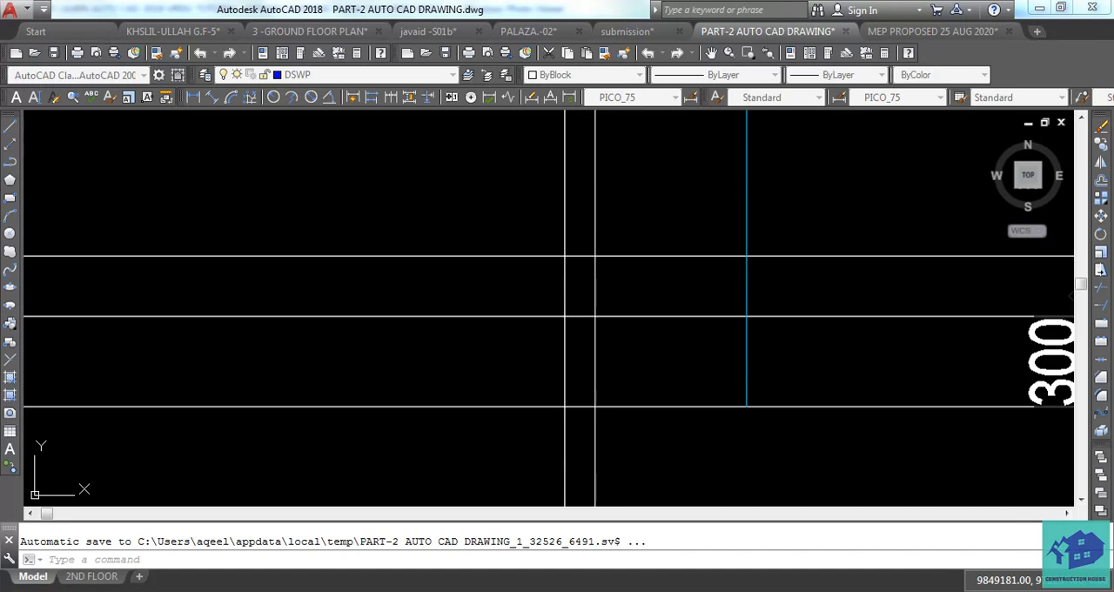
Trim the two office partition lines out of the slab thickness.
type("tr")
key("space")
key("space")
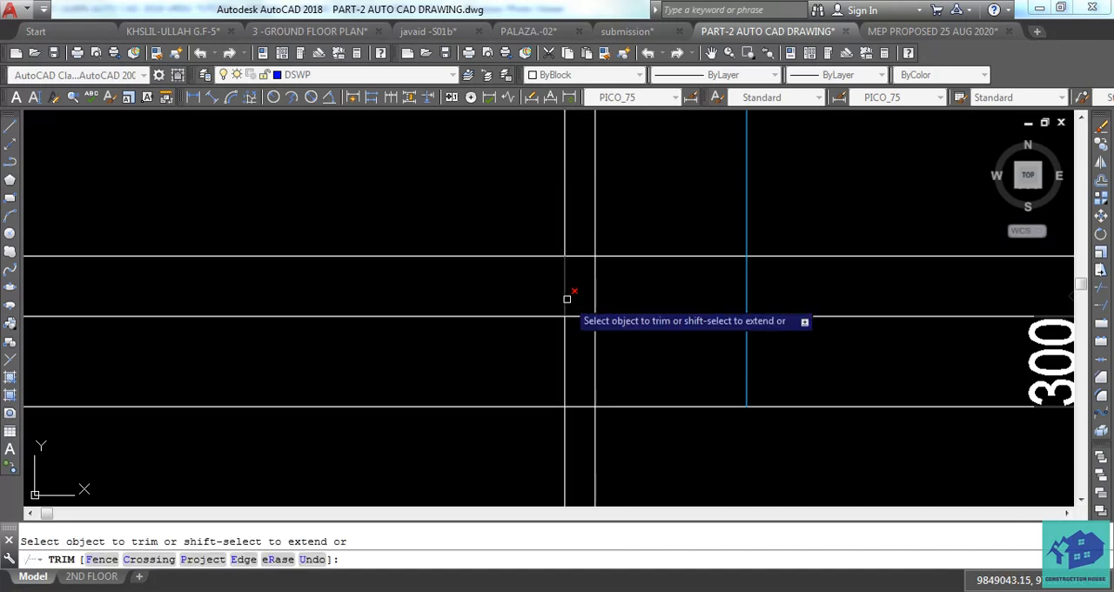
left_click(612, 275)
left_click(544, 275)
key("Escape")
Erase the leftover partition projection lines above the slab and the leftover blue window projection lines above the gypsum ceiling.
left_click(617, 208)
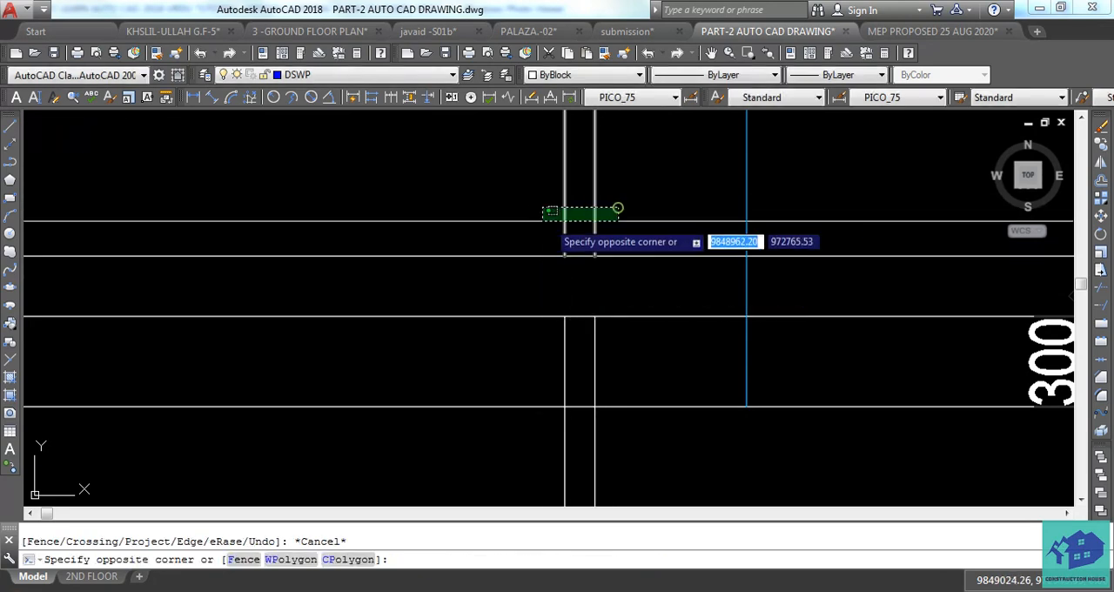
left_click(529, 222)
key("Delete")
left_click(667, 198)
left_click(591, 193)
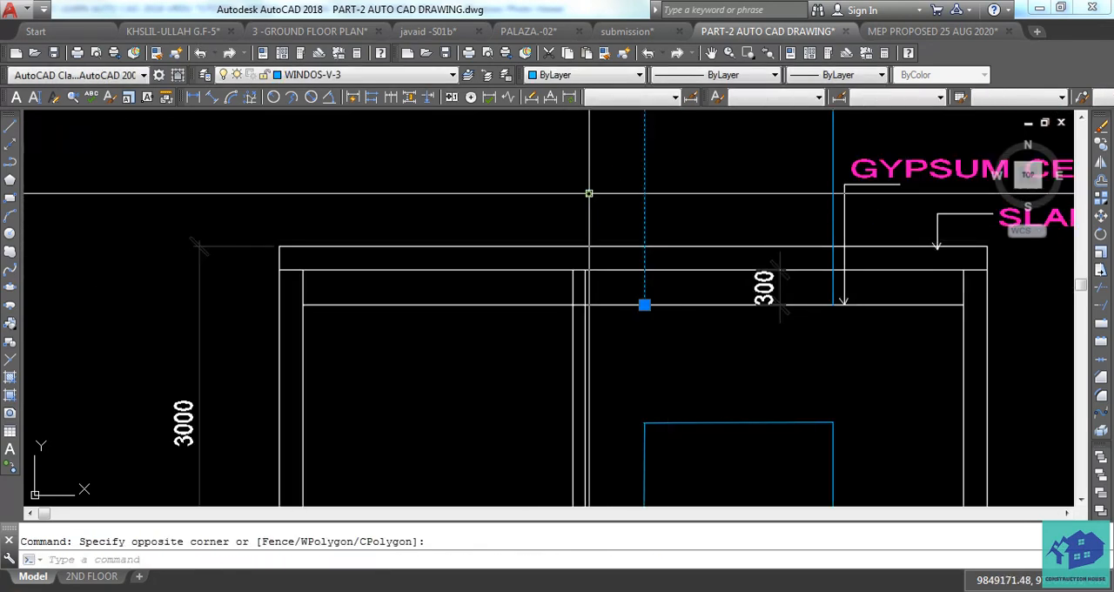
key("Delete")
middle_click_drag(837, 172, 801, 257)
left_click(804, 200)
left_click(736, 207)
key("Delete")
Compare the partition and window in the section with the office plan, and inspect the partition's top near the gypsum ceiling.
scroll(601, 249, "down", 3)
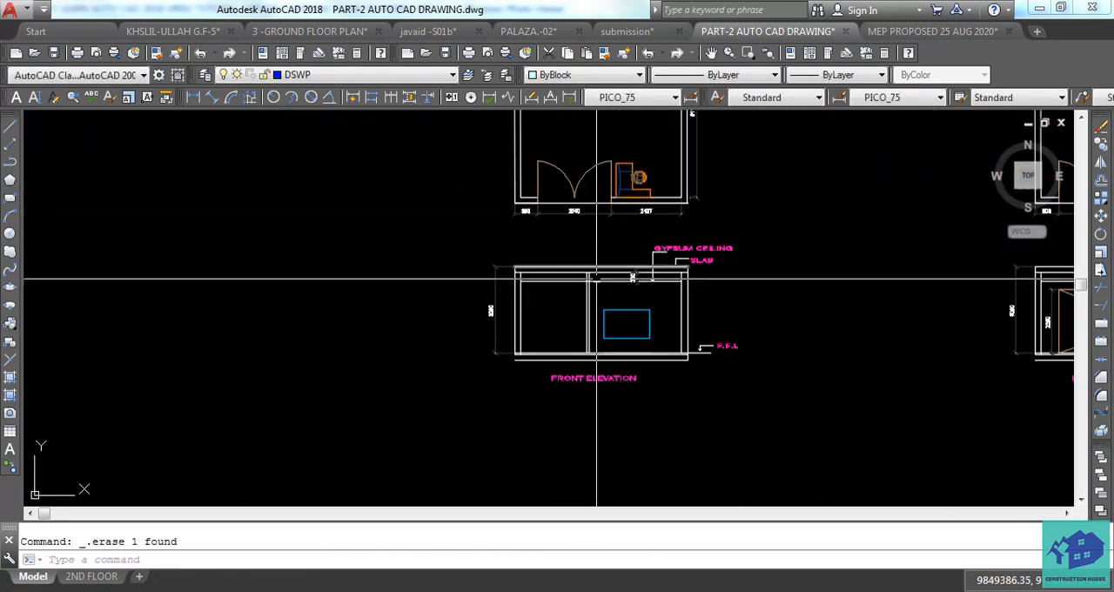
scroll(597, 315, "up", 3)
mouse_move(636, 322)
middle_mouse_down()
mouse_move(598, 328)
mouse_move(655, 454)
middle_mouse_up()
scroll(598, 338, "down", 2)
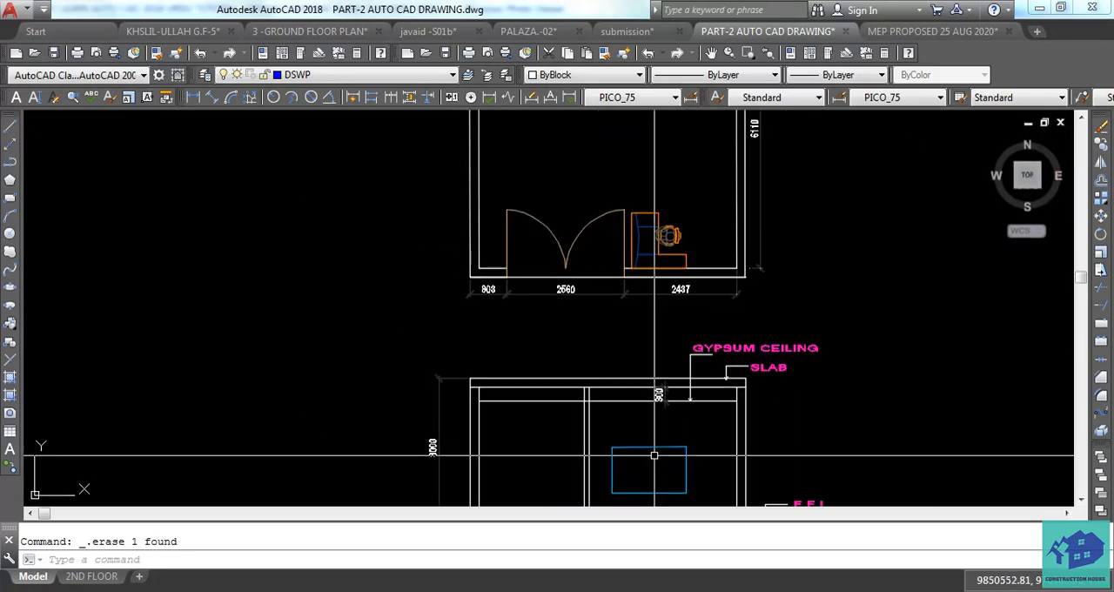
scroll(655, 455, "down", 2)
middle_click_drag(612, 210, 627, 305)
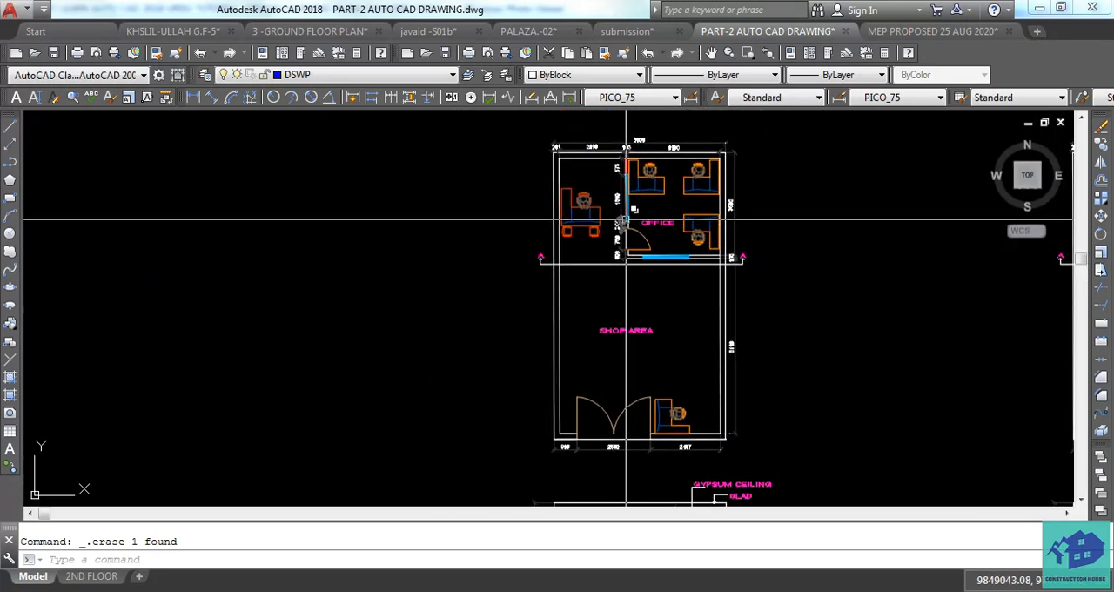
middle_click_drag(630, 348, 610, 170)
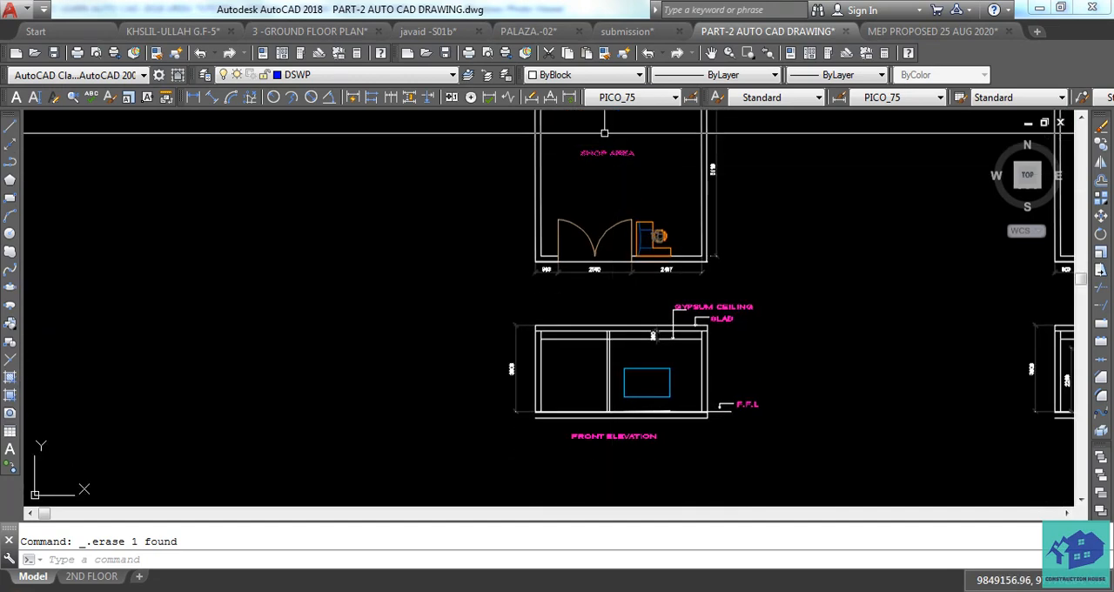
middle_click_drag(609, 131, 632, 205)
mouse_move(620, 381)
middle_mouse_down()
mouse_move(604, 294)
mouse_move(616, 341)
middle_mouse_up()
scroll(641, 253, "up", 4)
scroll(647, 267, "up", 2)
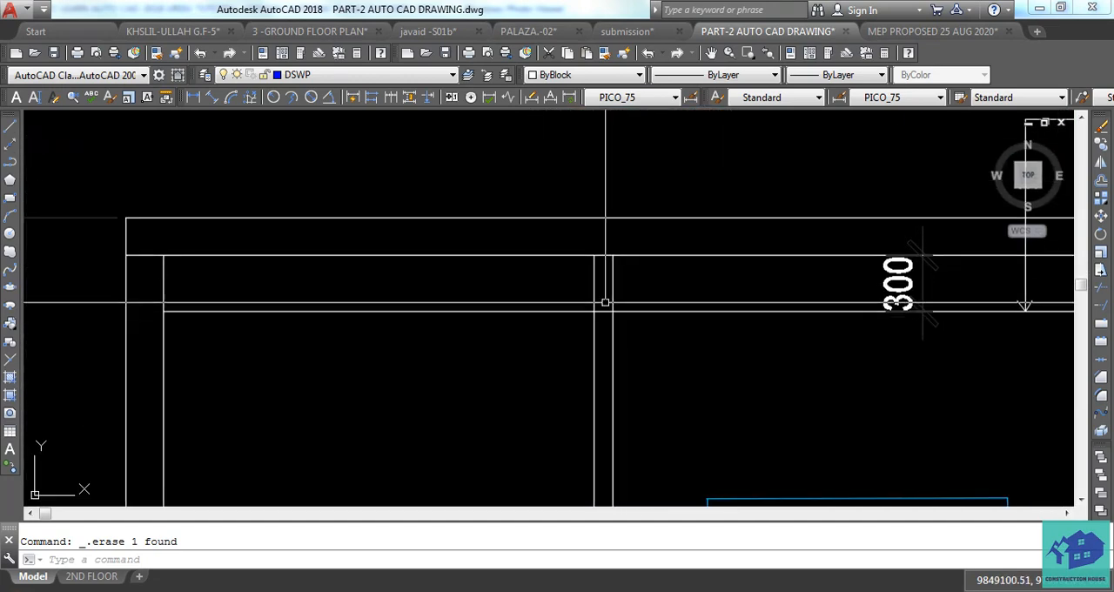
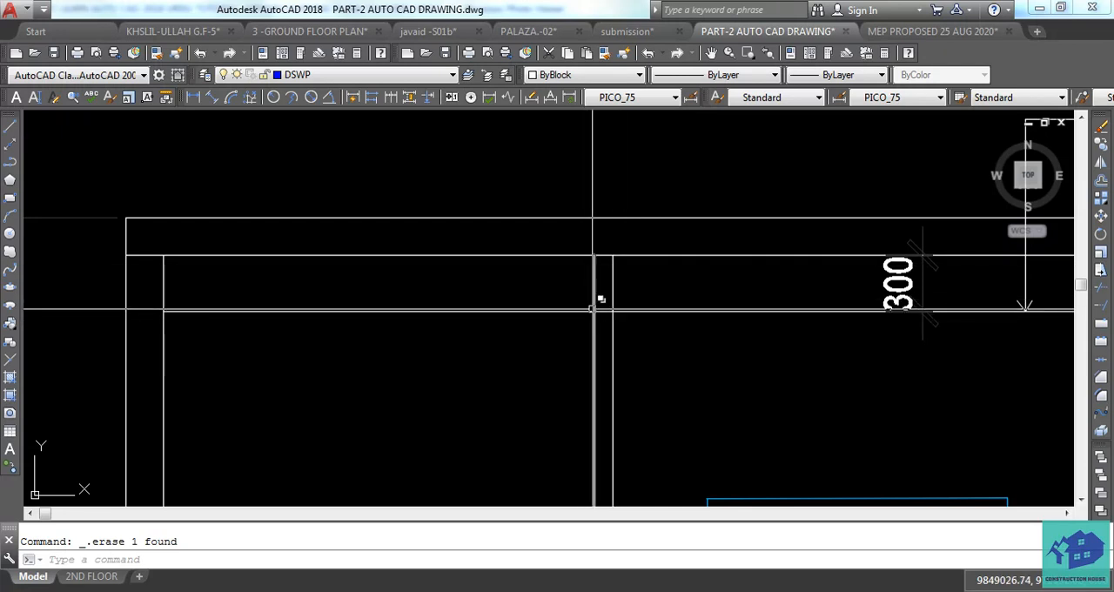
Trim the two office partition lines between the slab and the gypsum ceiling line.
middle_click_drag(648, 335, 598, 317)
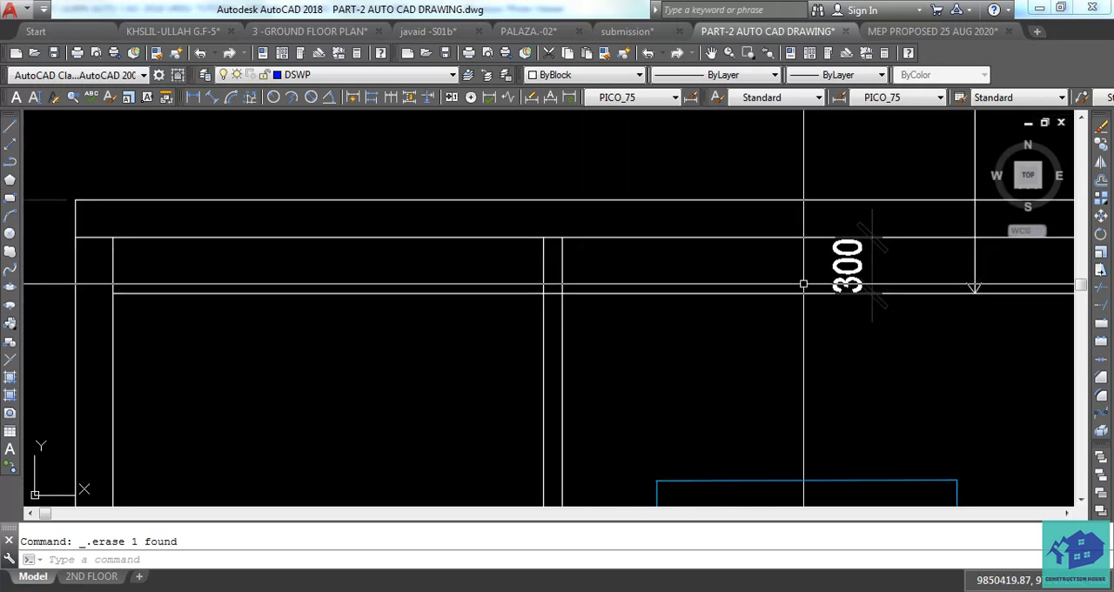
middle_click_drag(846, 280, 818, 279)
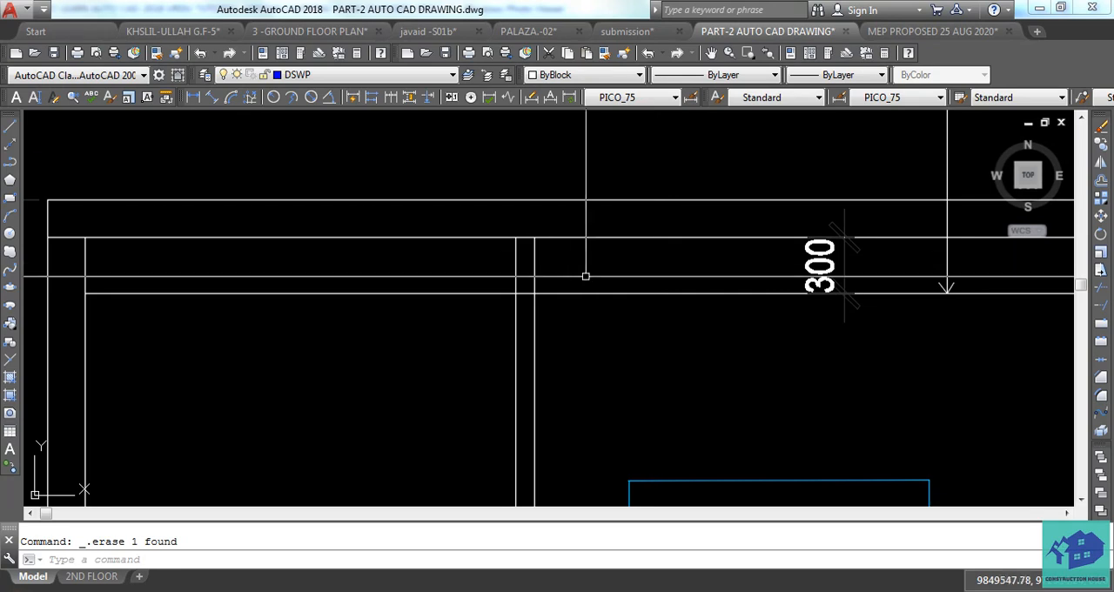
key("Return")
key("Return")
left_click(569, 272)
left_click(472, 281)
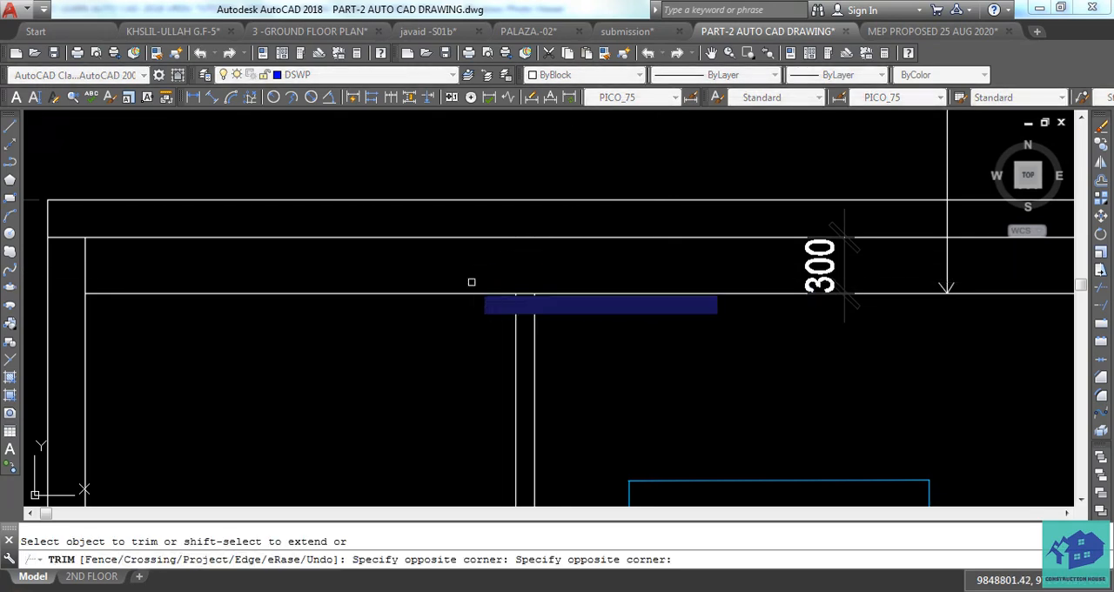
scroll(602, 353, "down", 2)
middle_click_drag(601, 353, 551, 313)
scroll(527, 281, "down", 2)
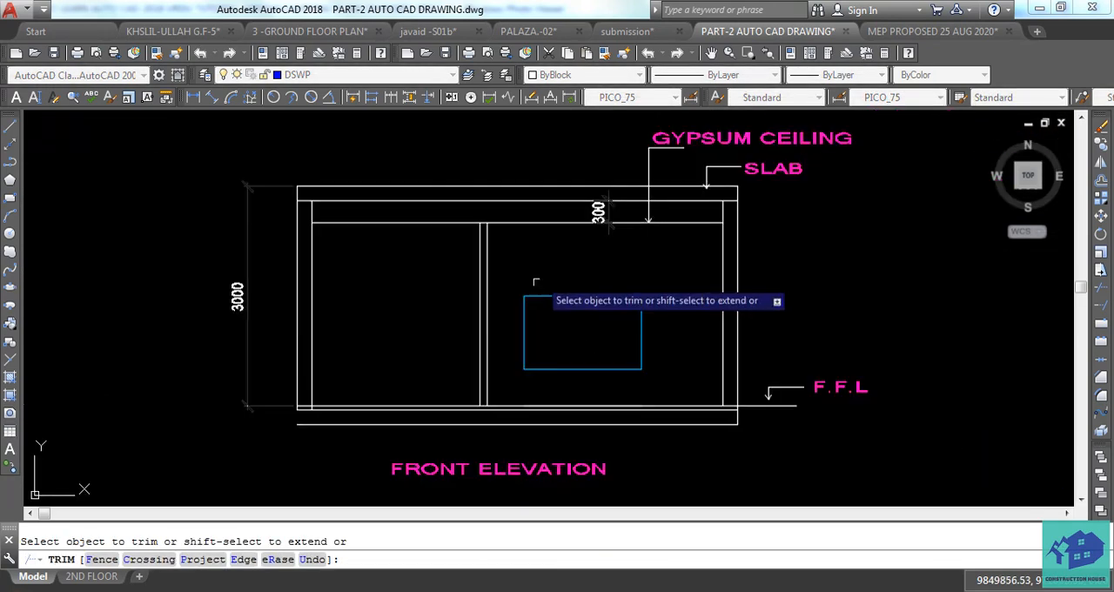
scroll(564, 361, "up", 1)
key("Escape")
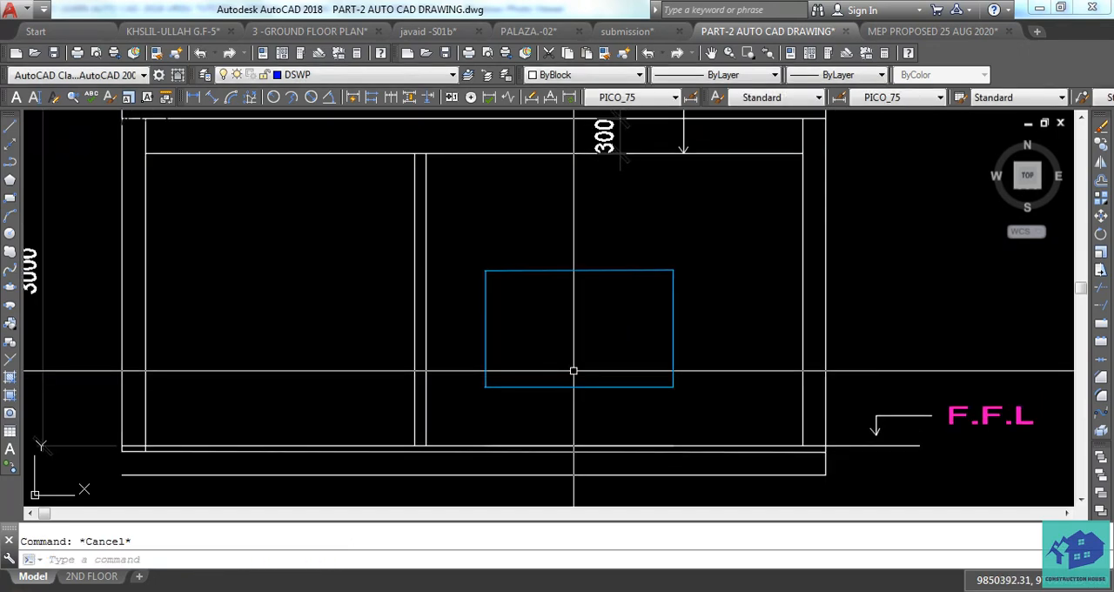
Draw a rectangle over the blue window outline, from its upper-left corner to its lower-right corner.
scroll(574, 368, "down", 4)
middle_click_drag(583, 292, 583, 264)
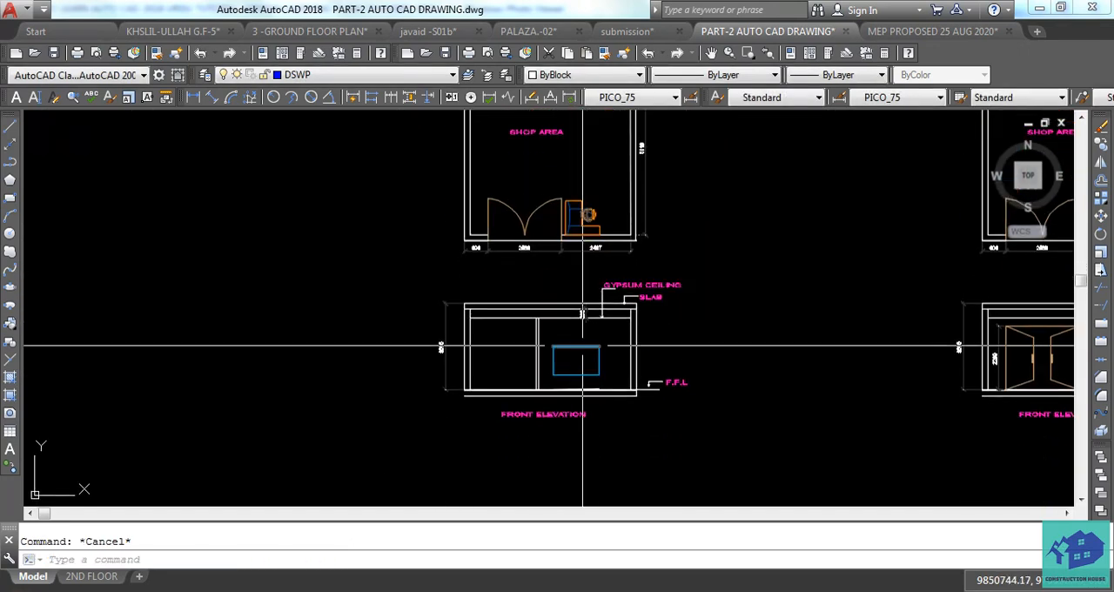
scroll(573, 363, "up", 6)
left_click(572, 286)
key("Escape")
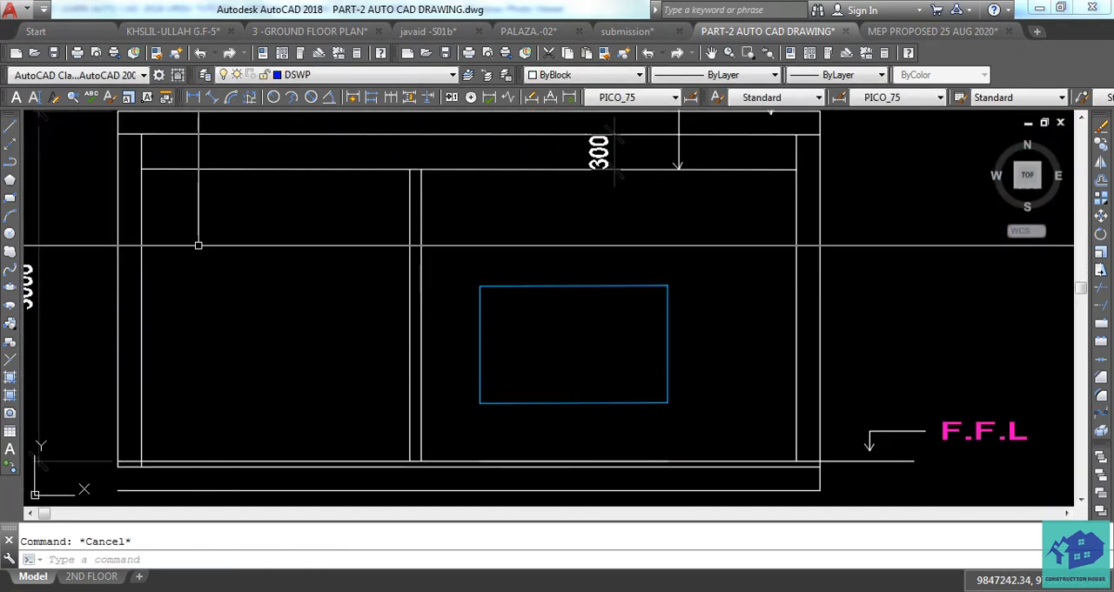
left_click(10, 198)
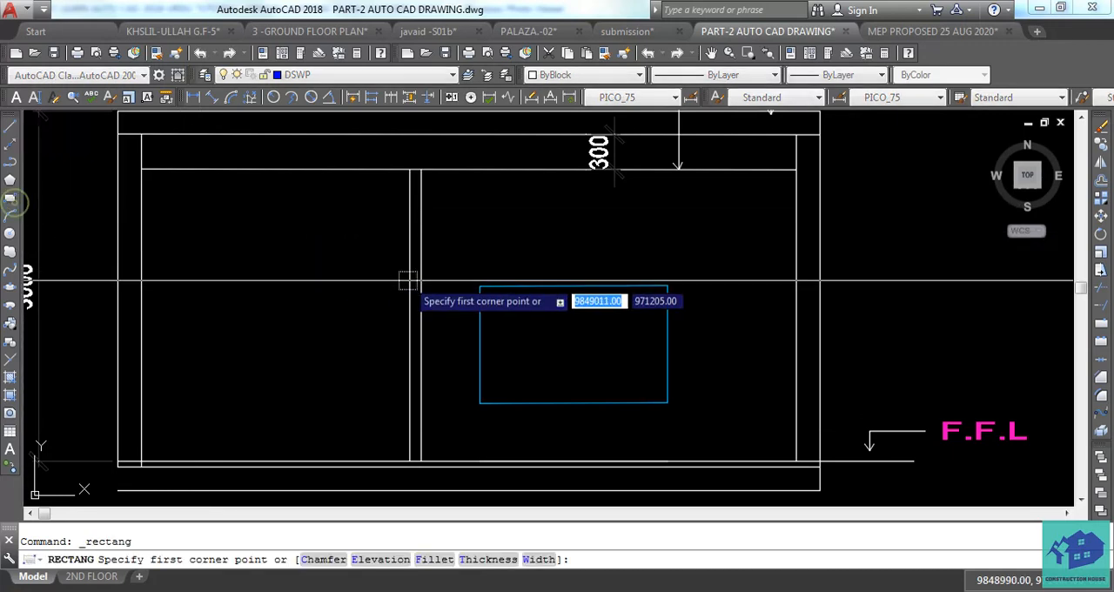
left_click(479, 286)
key("Escape")
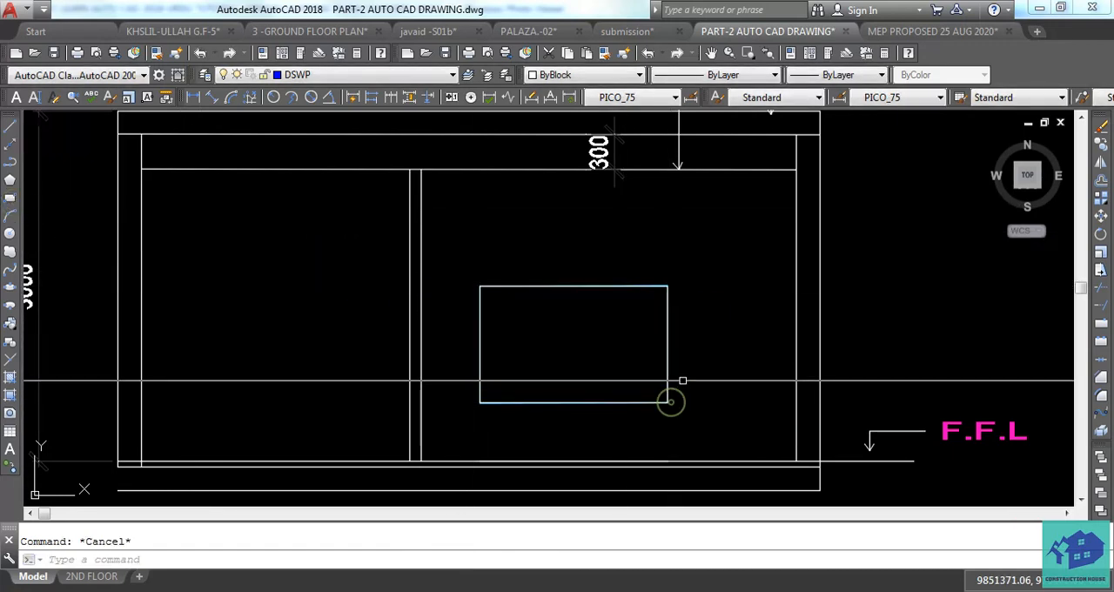
left_click(669, 373)
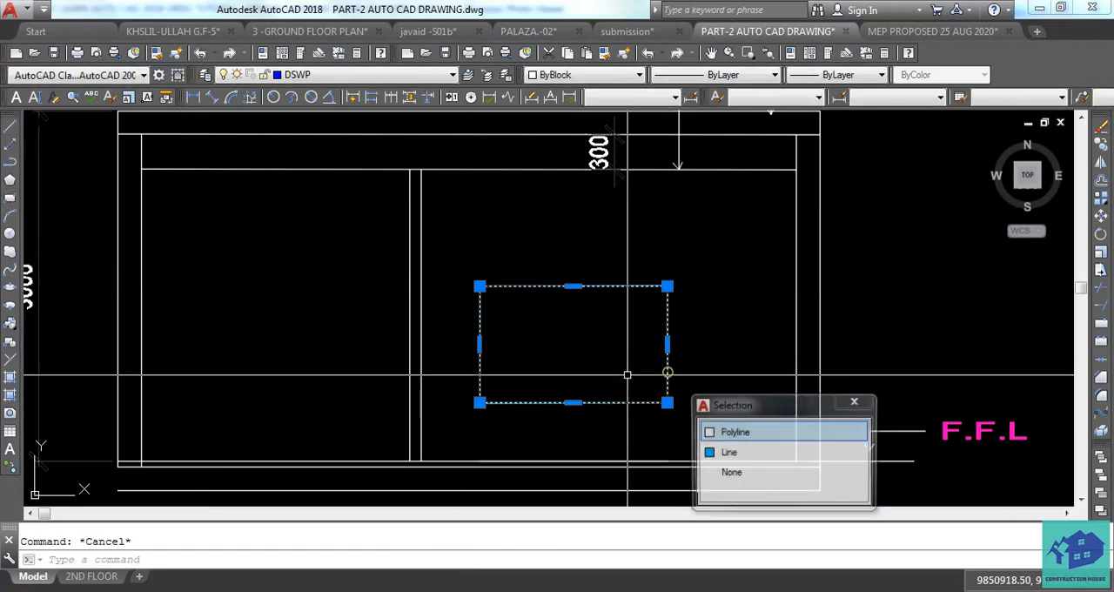
left_click(723, 430)
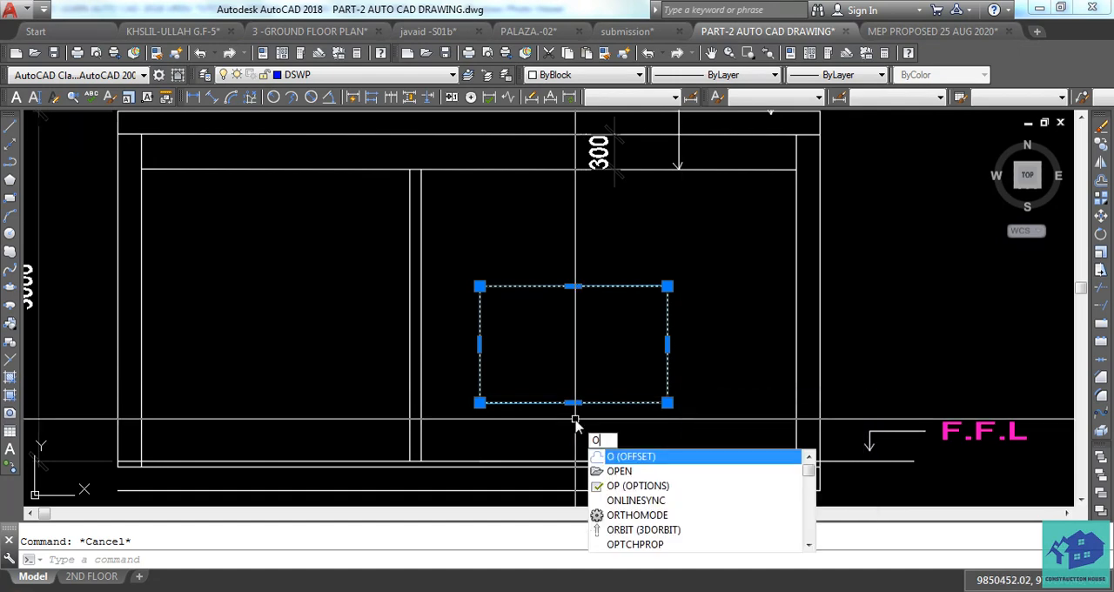
type("O200")
key("Return")
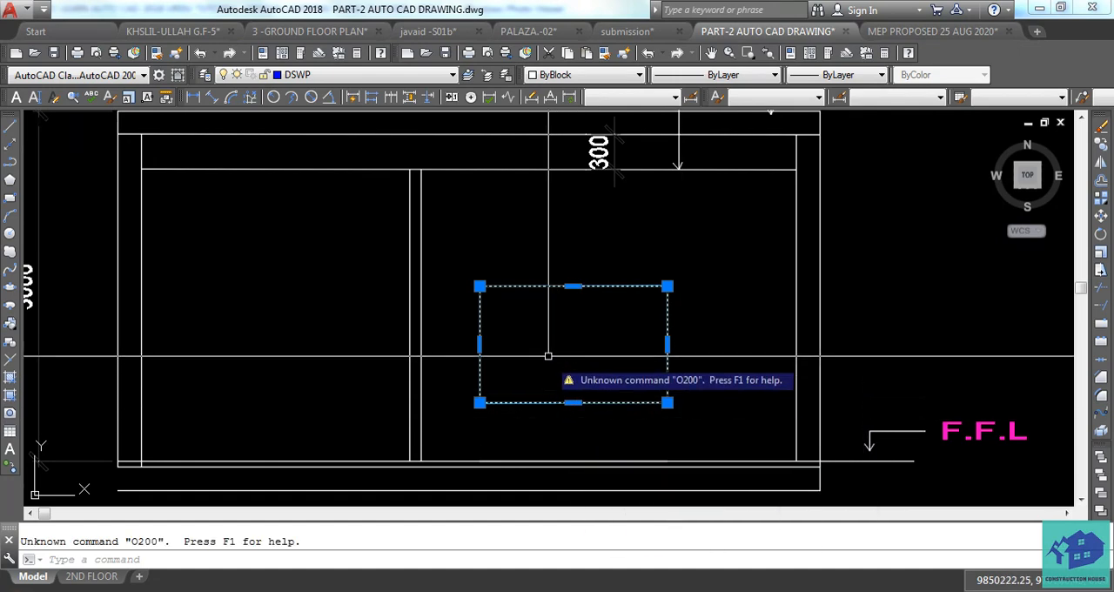
left_click(548, 353)
key("Escape")
left_click(522, 334)
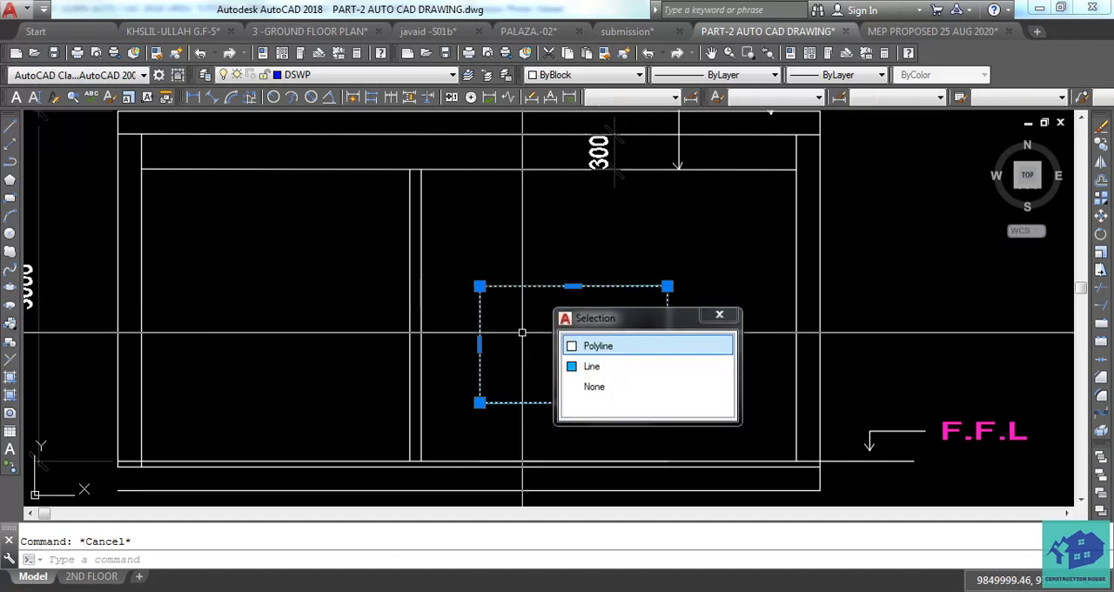
type("O2100")
key("Return")
left_click(522, 334)
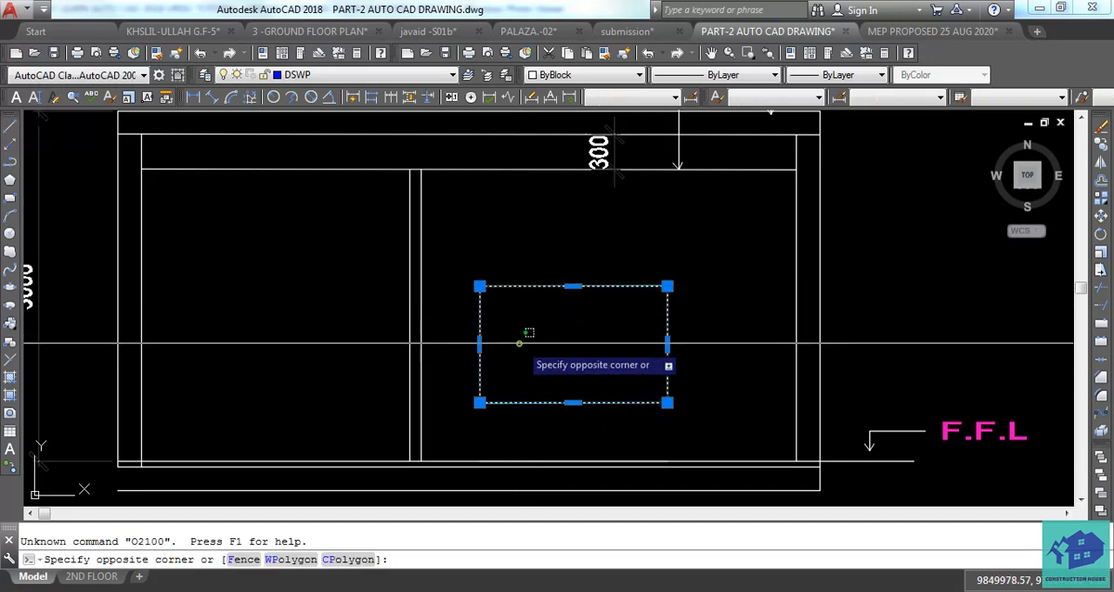
key("Escape")
Offset the window rectangle 200 mm inward and erase the resulting inner rectangle.
left_click(480, 339)
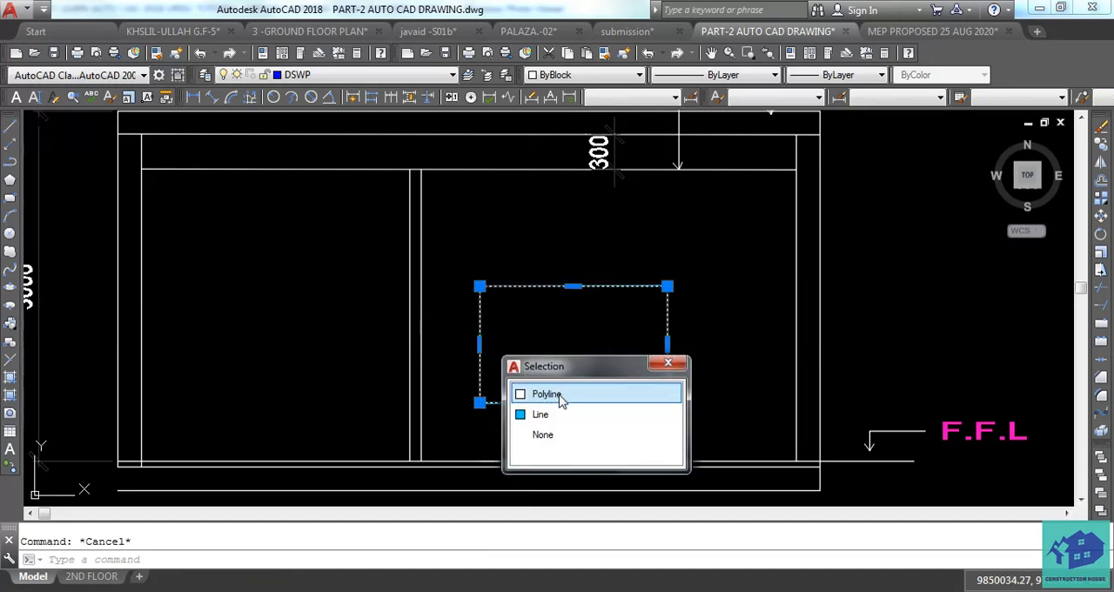
left_click(557, 394)
type("o")
key("Return")
type("2")
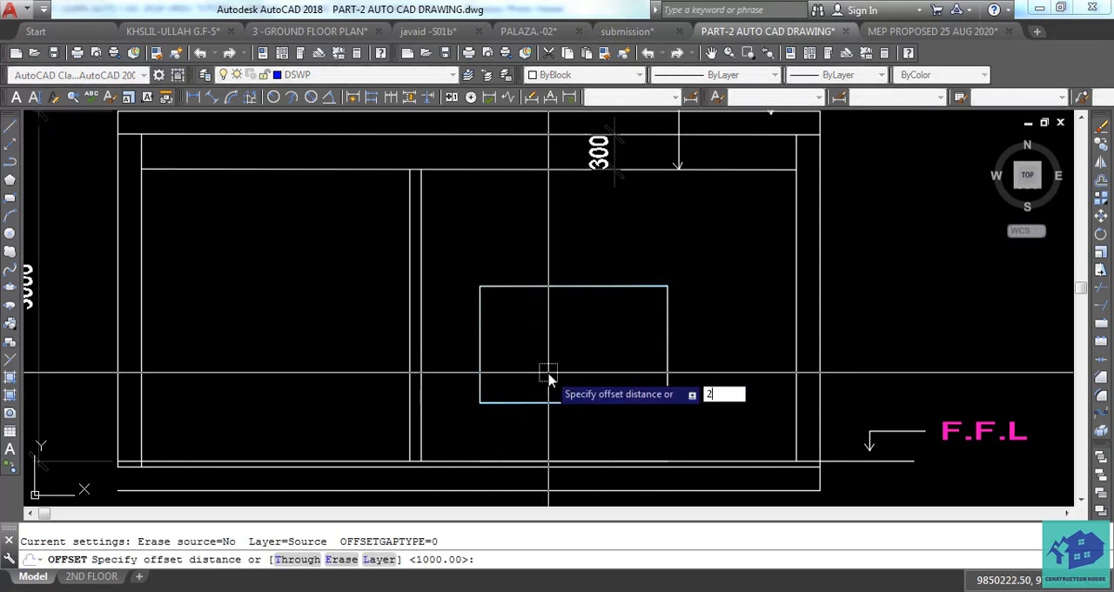
key("Return")
left_click(553, 366)
key("Escape")
left_click(564, 311)
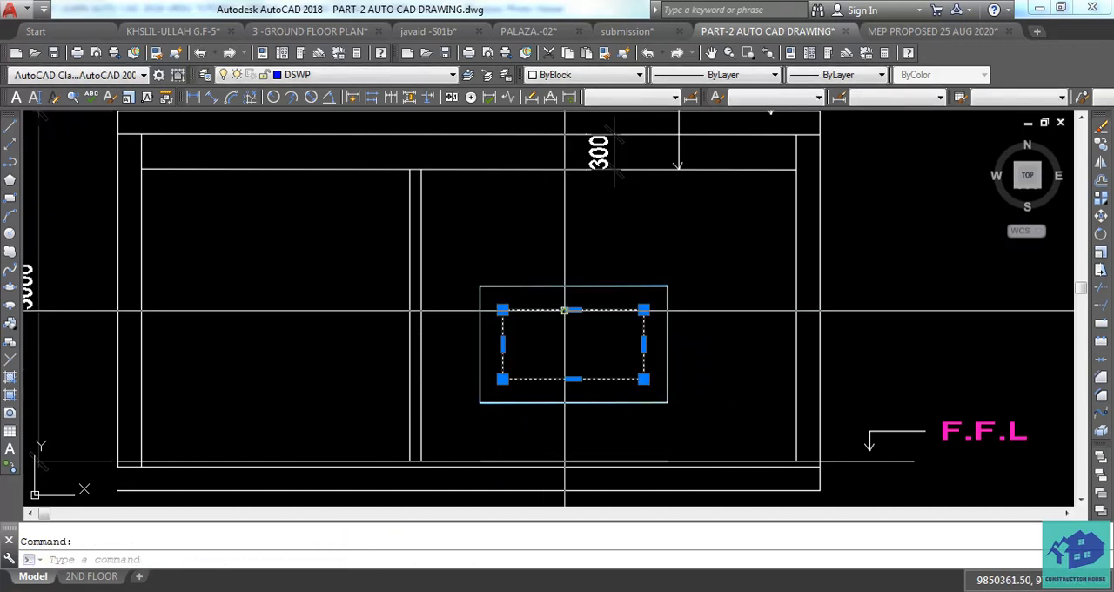
key("Delete")
left_click(555, 286)
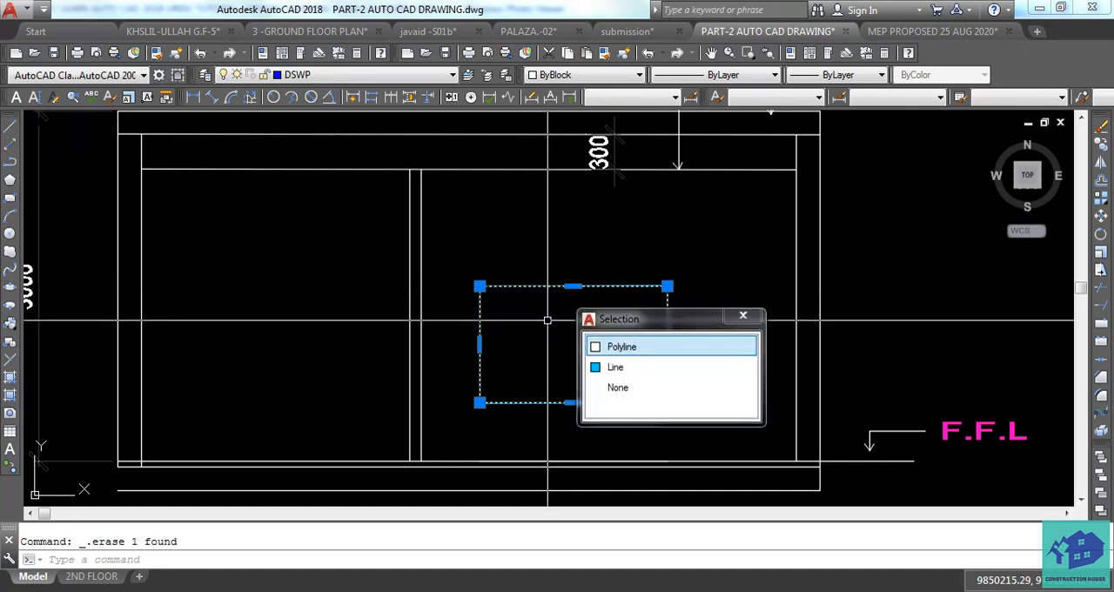
key("Escape")
left_click(583, 282)
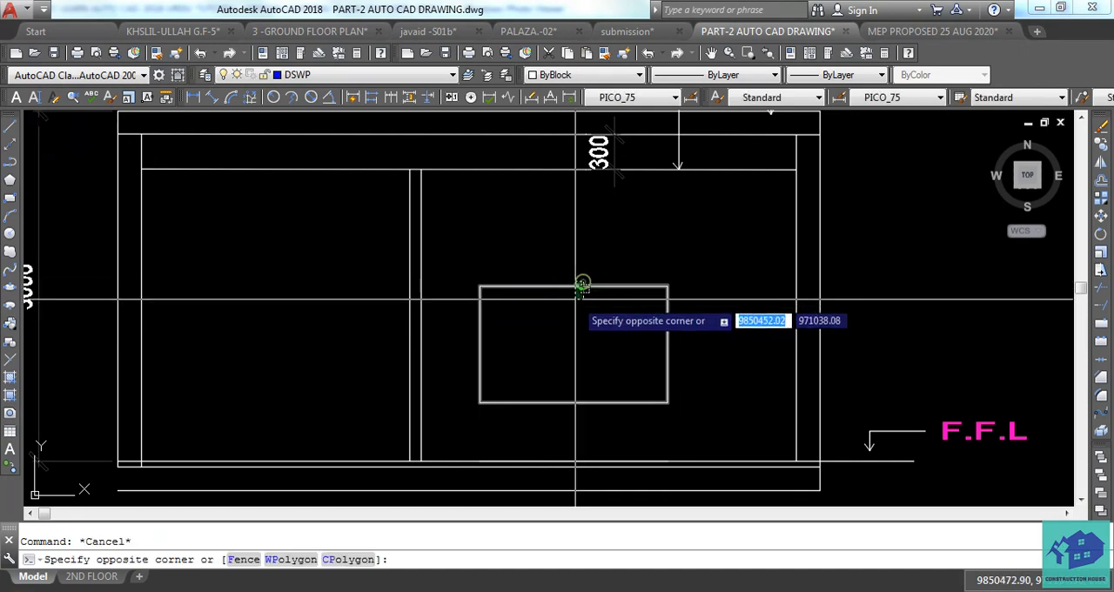
left_click(574, 299)
type("o")
key("Return")
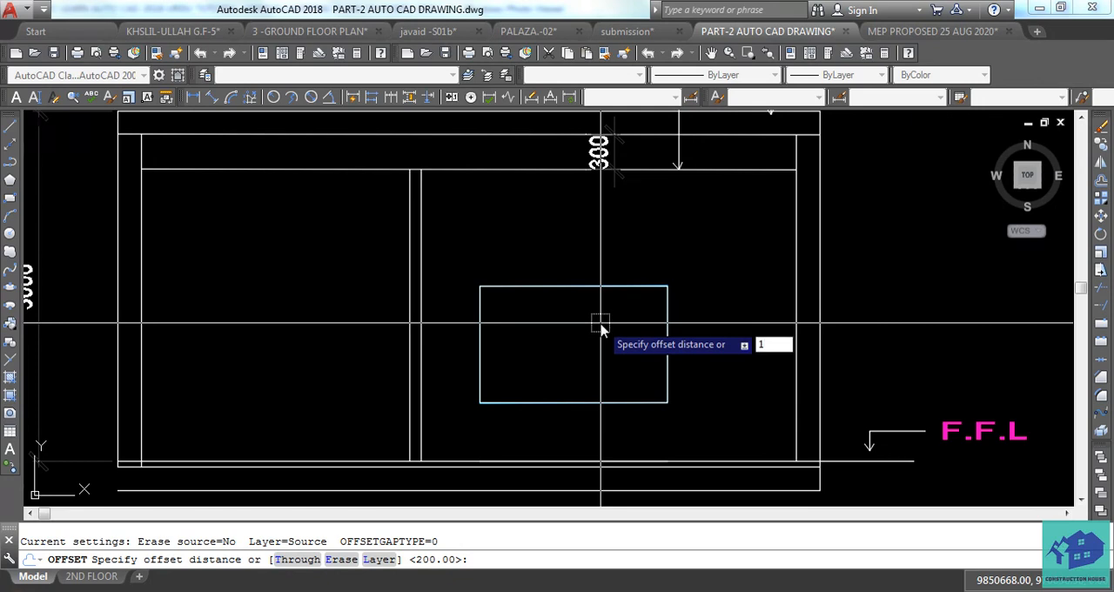
type("100")
key("Return")
key("Escape")
left_click(567, 286)
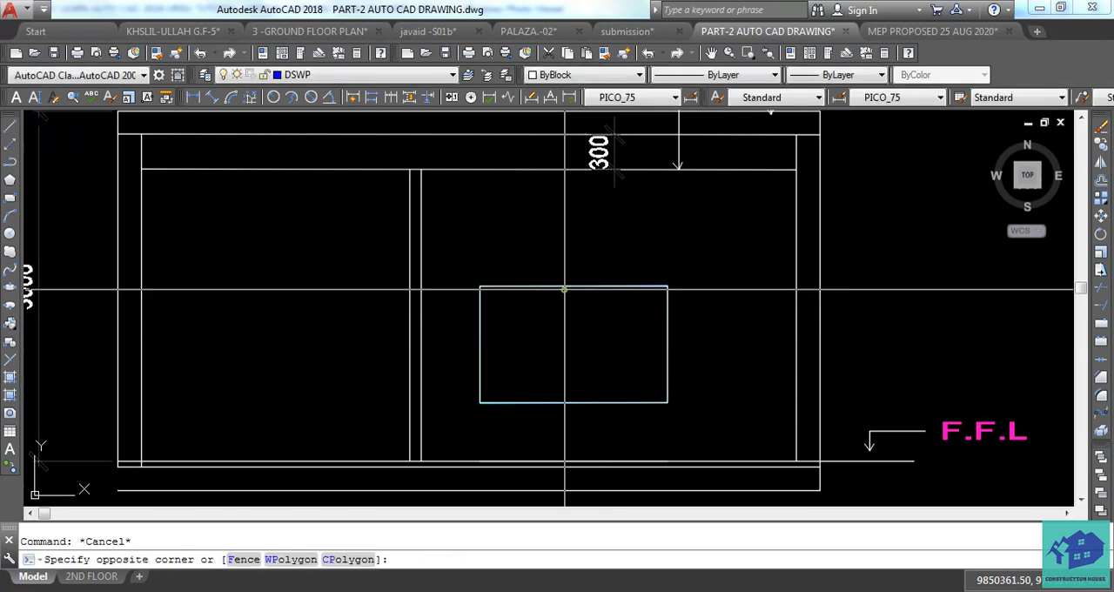
left_click(563, 281)
type("o")
key("Return")
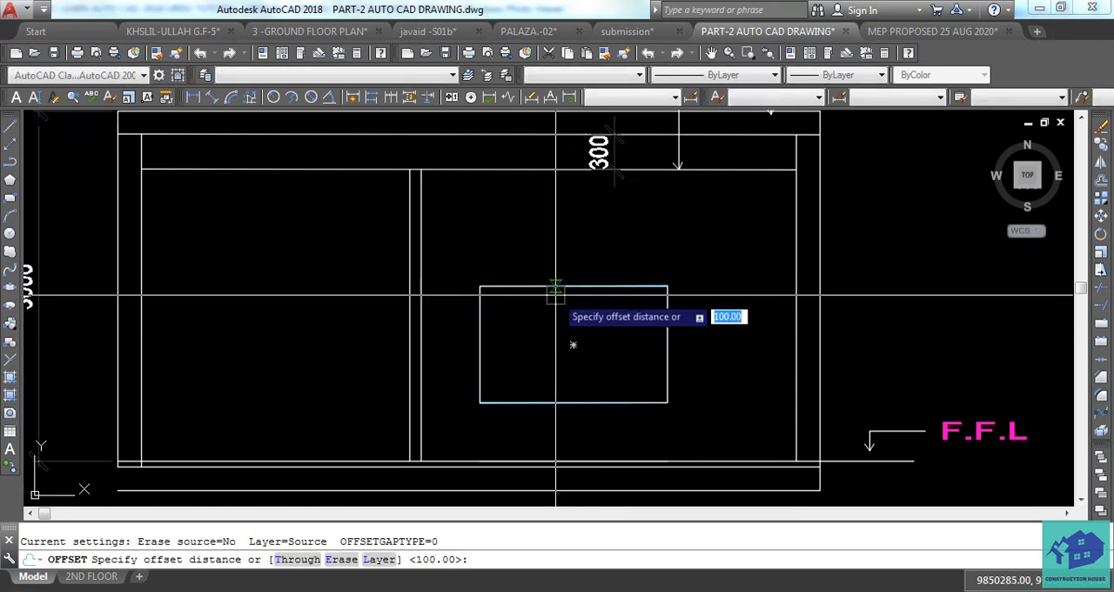
type("100")
key("Return")
key("Escape")
Offset the window rectangle 100 mm inward and erase the resulting inner rectangle.
left_click(559, 287)
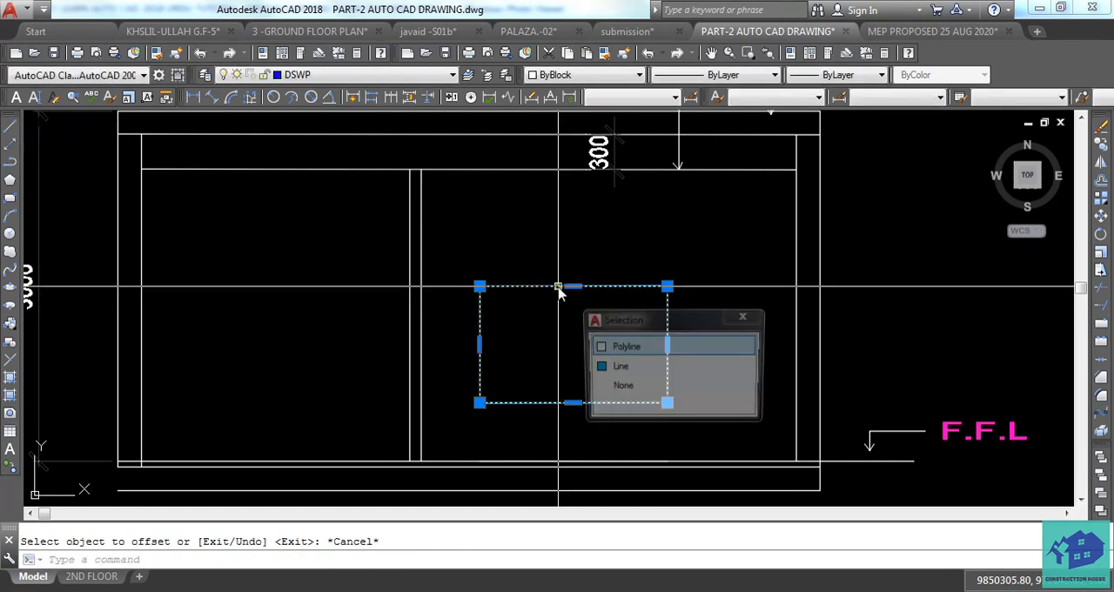
left_click(620, 348)
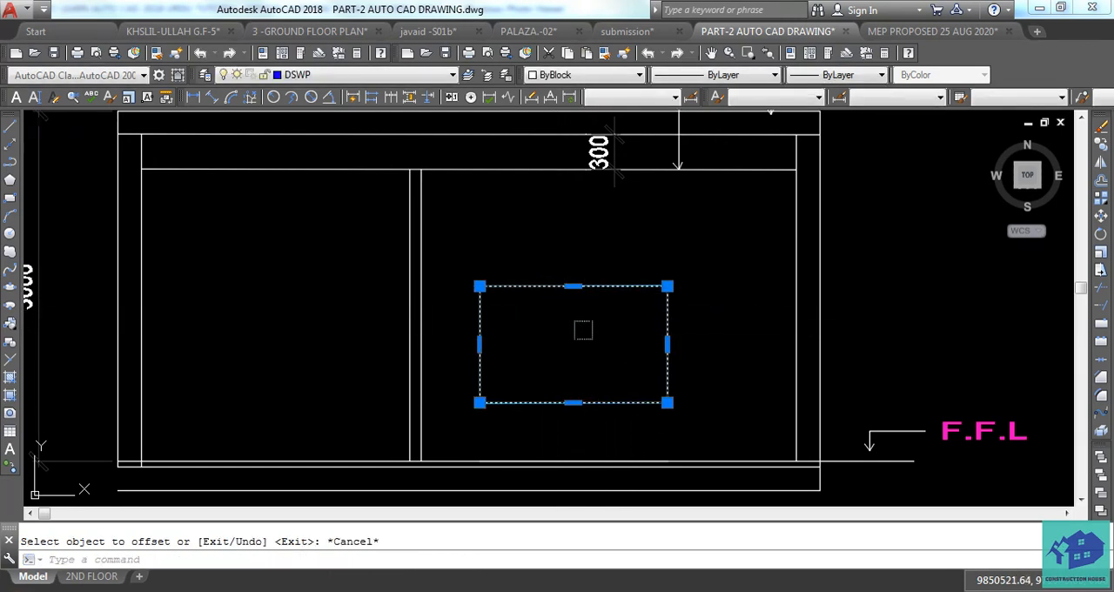
type("o")
key("Return")
type("1")
key("Return")
left_click(582, 330)
key("Escape")
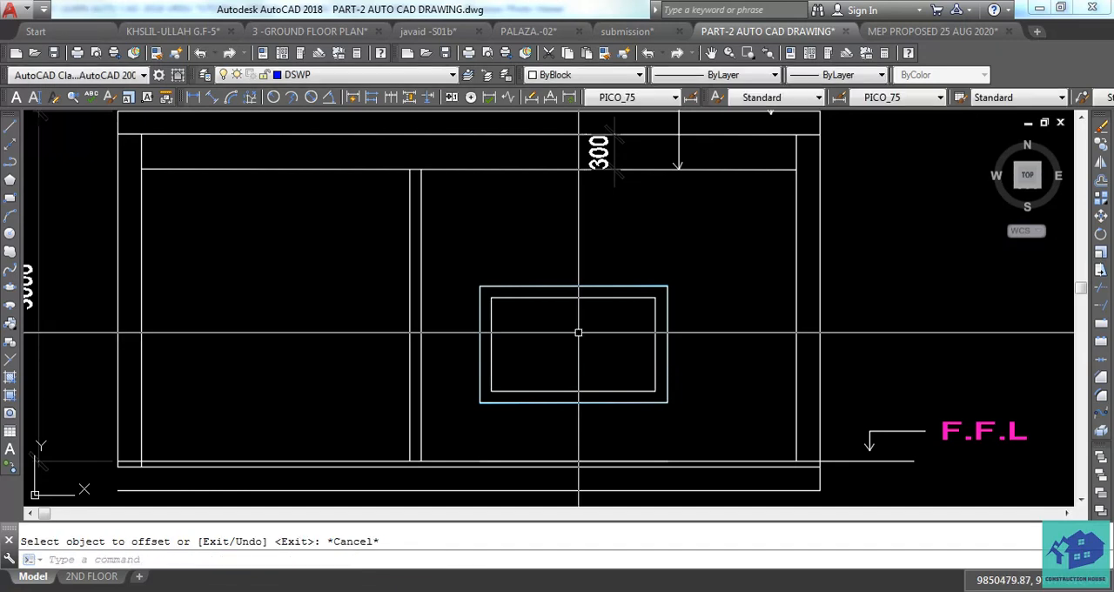
key("Escape")
middle_click_drag(583, 347, 585, 326)
scroll(579, 315, "up", 2)
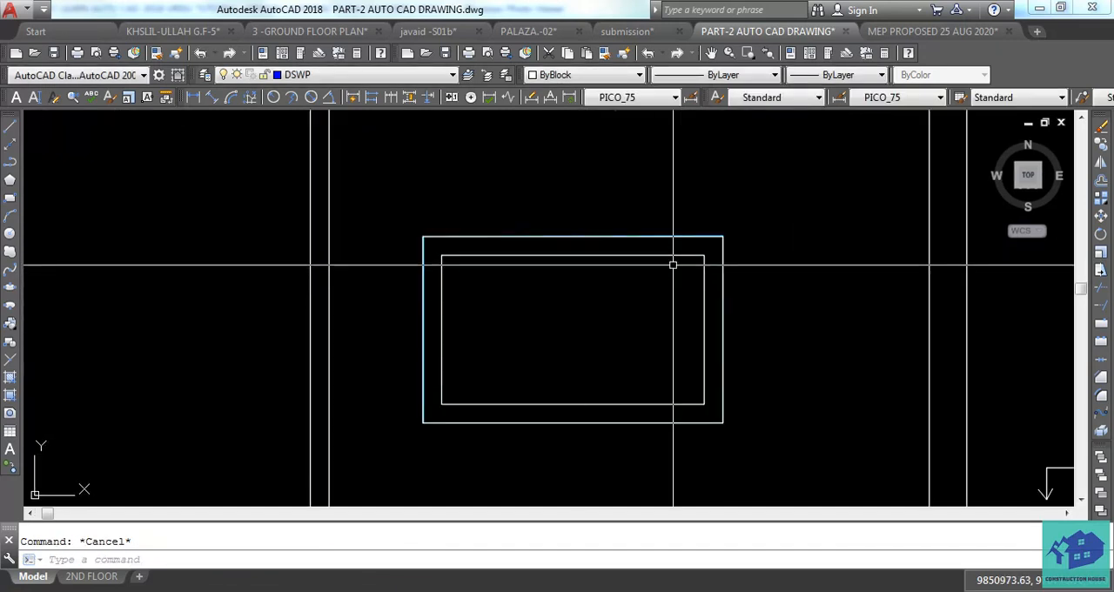
key("Delete")
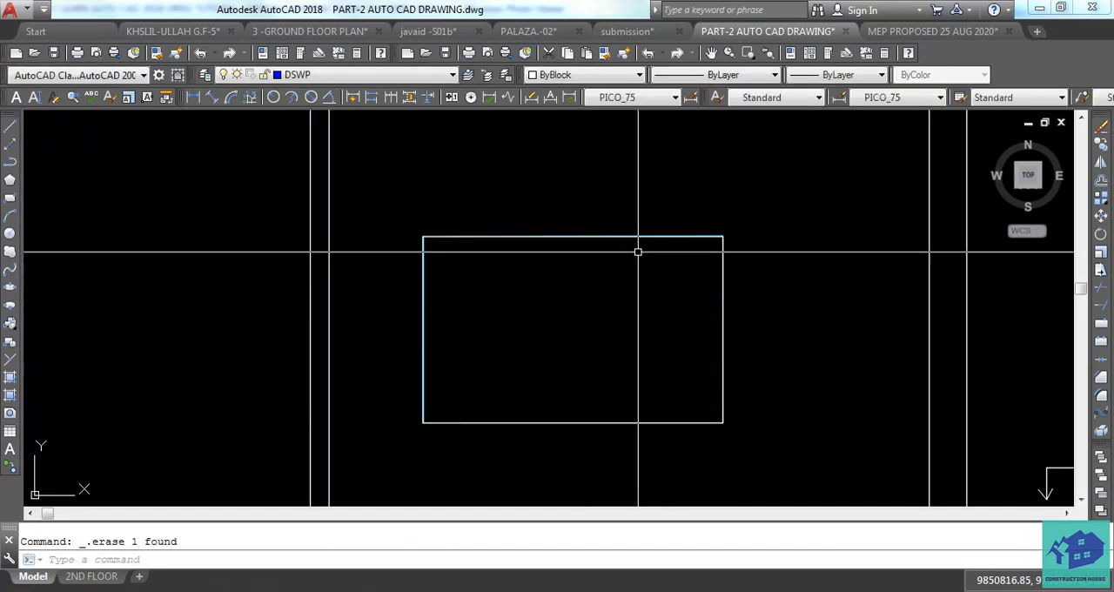
Offset the window rectangle polyline 50 mm inward to form the window frame.
left_click(629, 236)
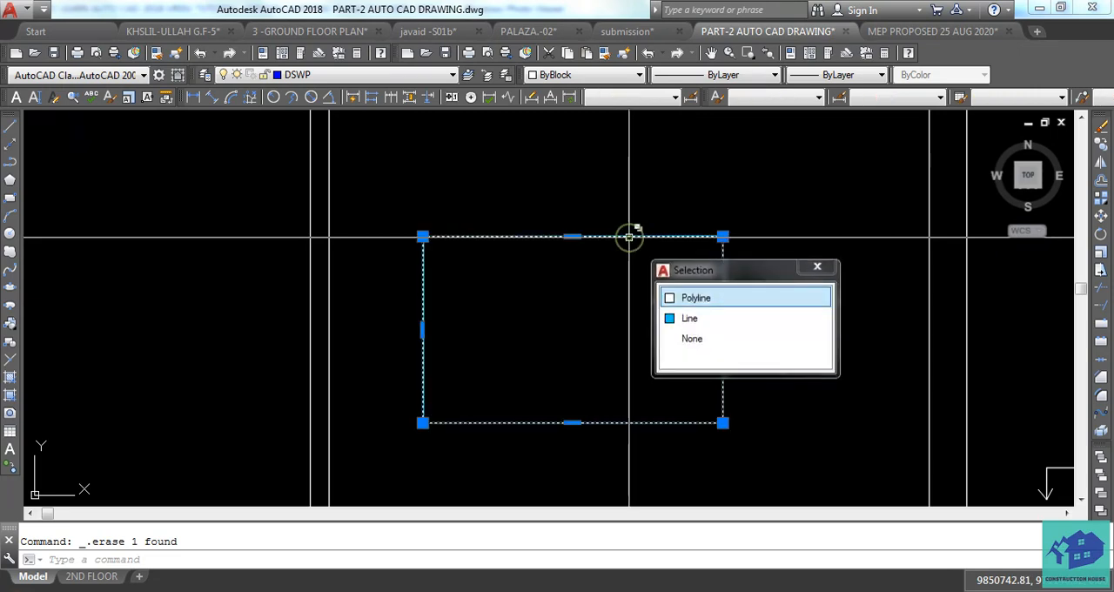
left_click(694, 299)
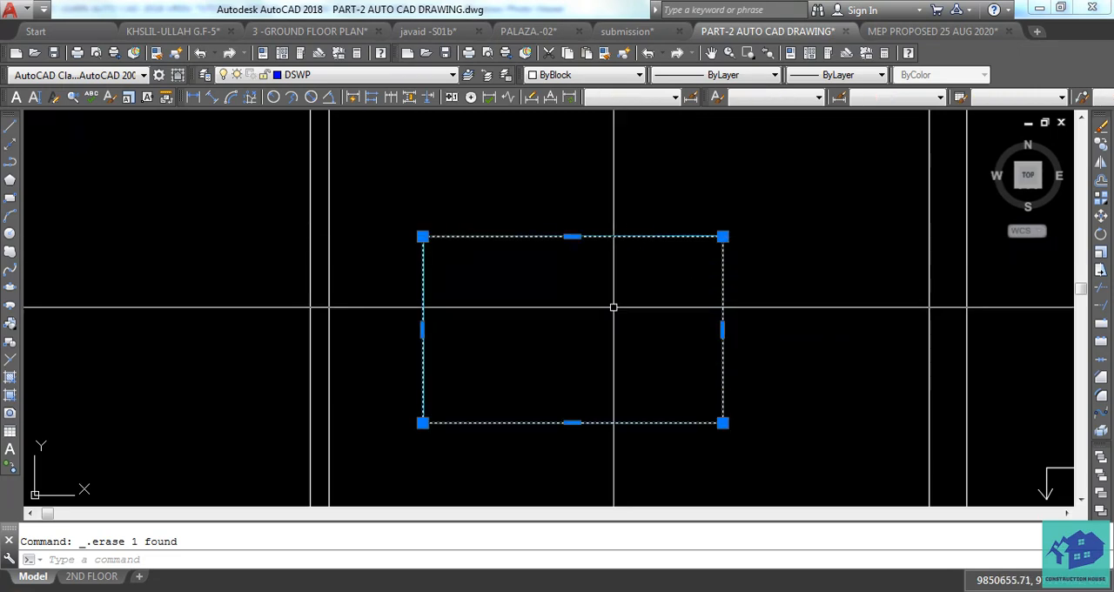
type("o")
key("Return")
type("50")
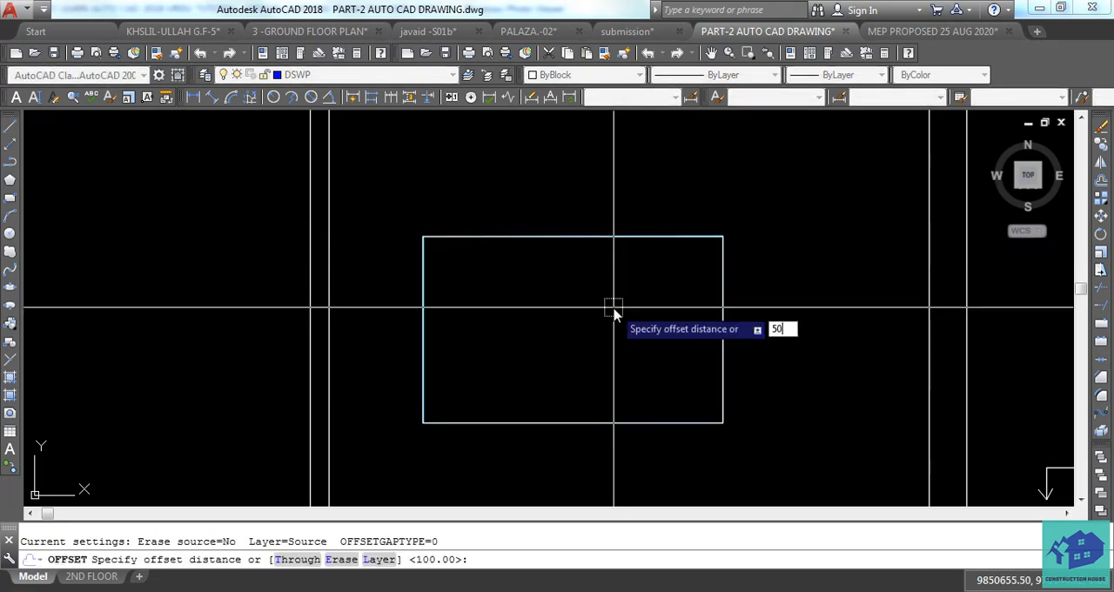
key("Return")
left_click(611, 323)
key("Escape")
scroll(610, 297, "down", 5)
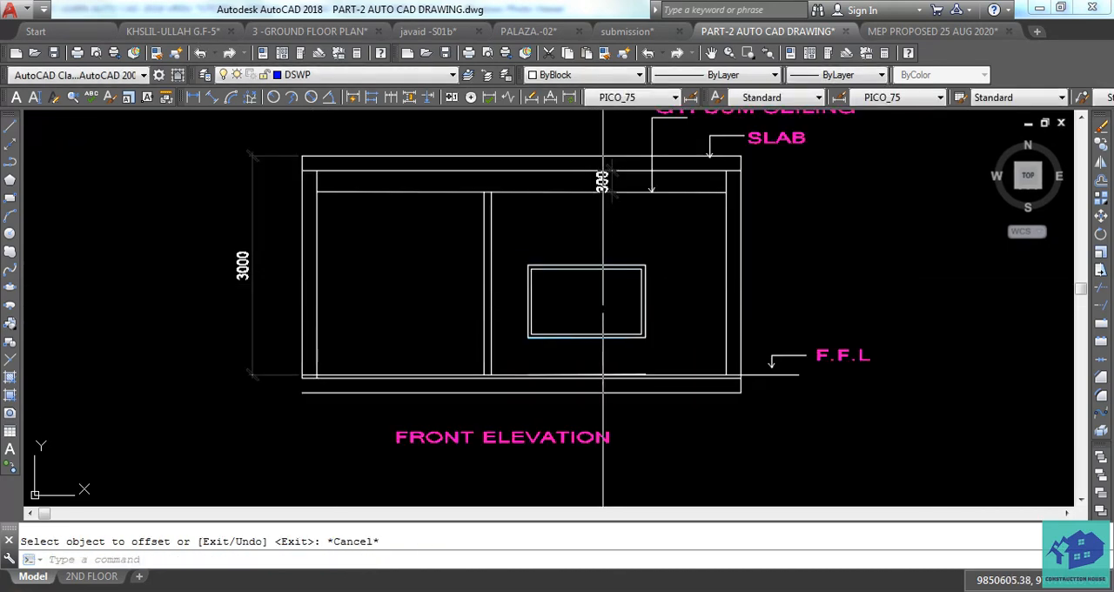
Draw a vertical line inside the window's inner frame, joining the midpoints of its upper and lower edges.
scroll(603, 309, "up", 5)
middle_click_drag(579, 287, 577, 320)
key("Escape")
type("l")
key("Return")
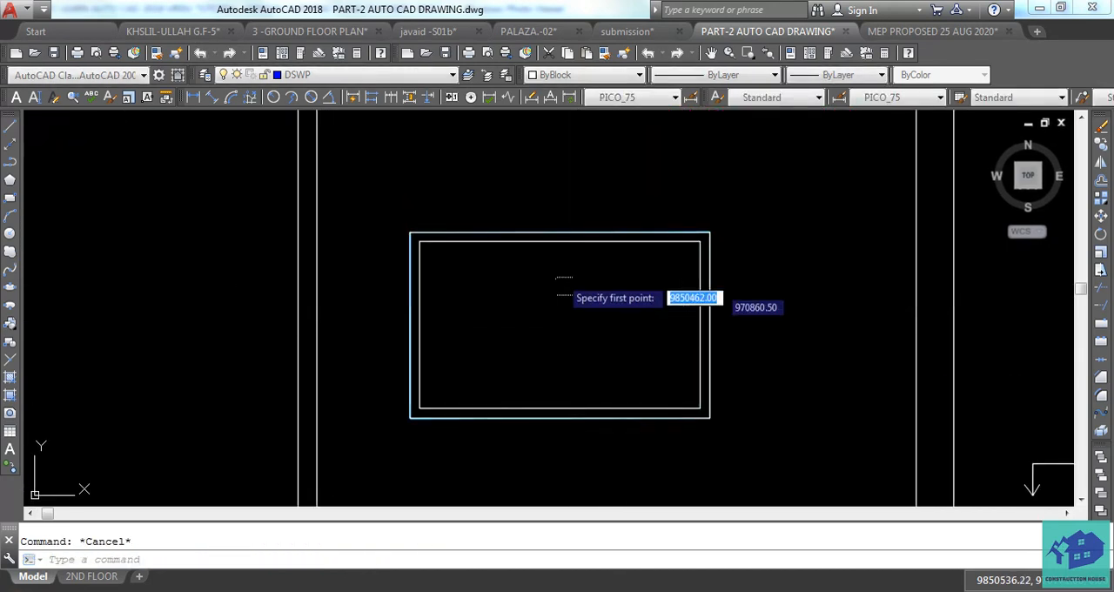
left_click(559, 241)
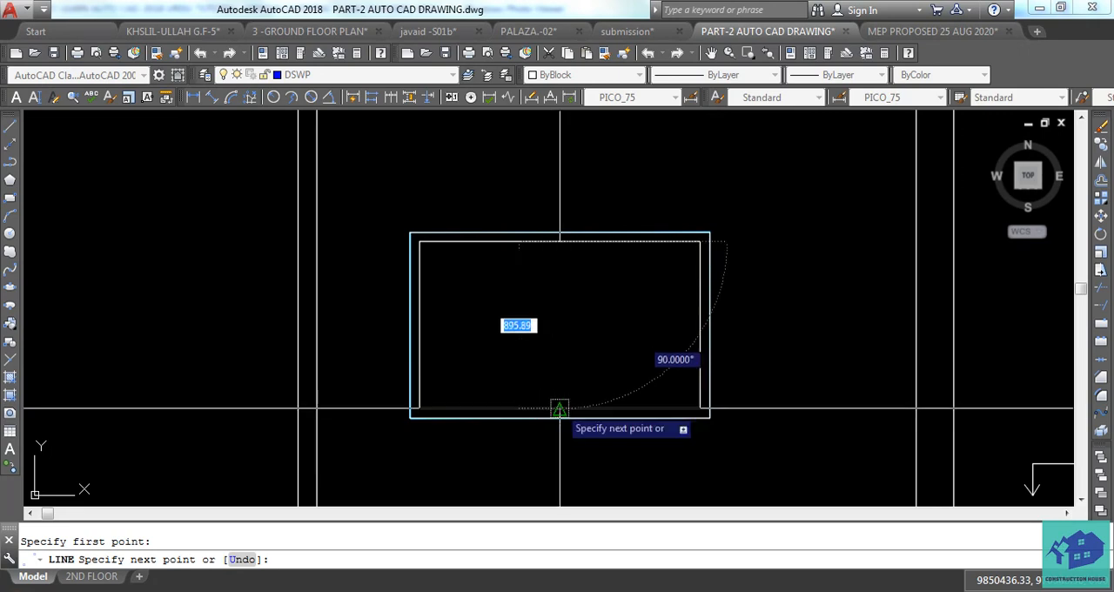
left_click(560, 408)
key("Escape")
Draw a horizontal line inside the window's inner frame, joining the midpoints of its two side edges.
type("l")
key("Return")
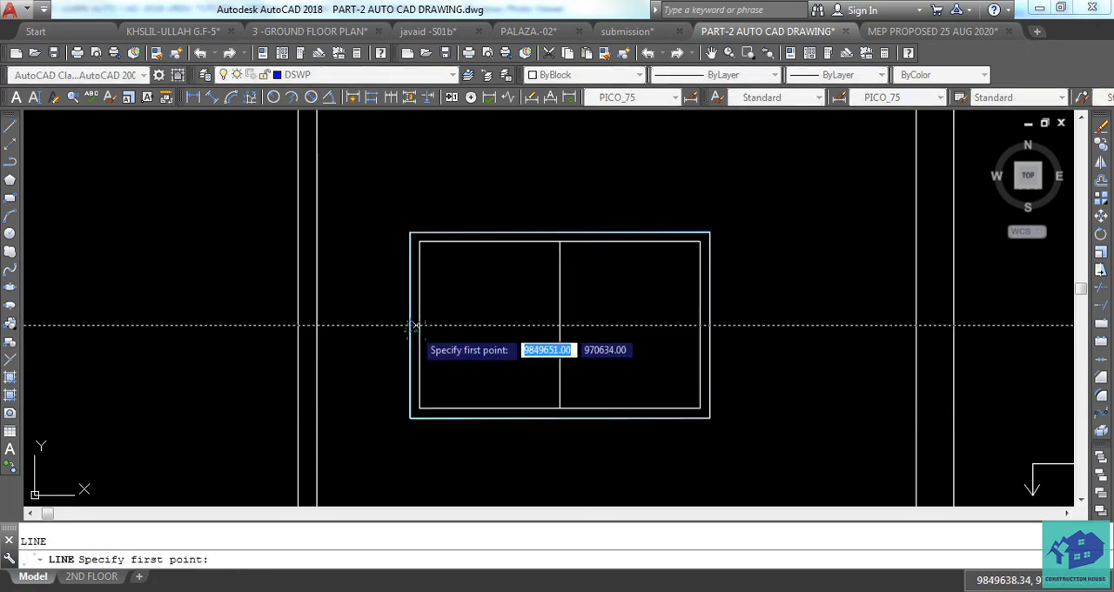
left_click(420, 325)
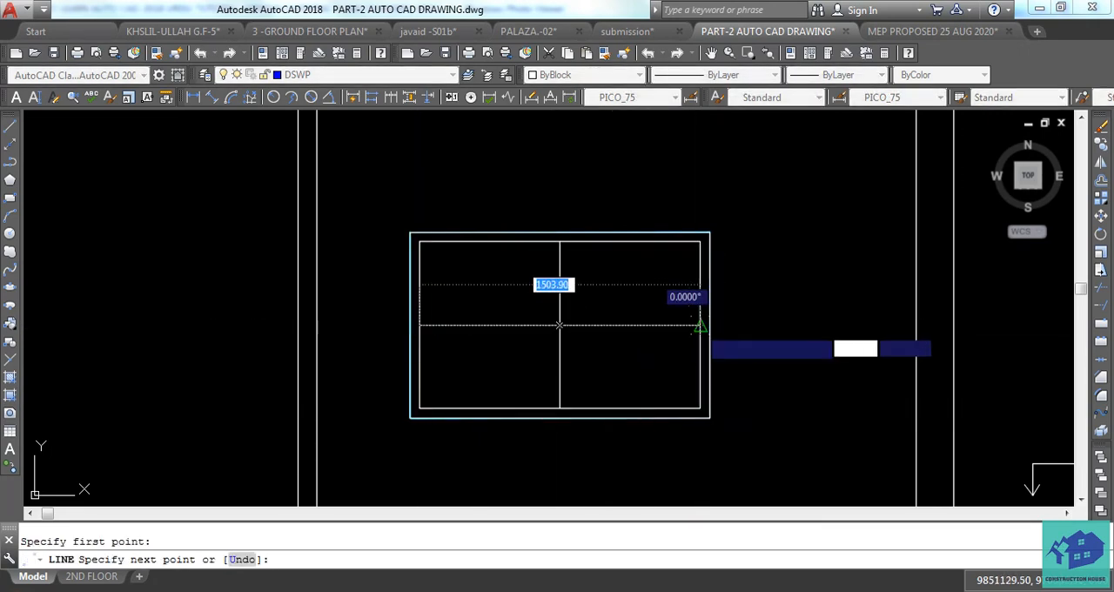
left_click(700, 325)
key("Escape")
Offset the window's vertical and horizontal dividing lines 10 mm to both sides.
scroll(585, 340, "down", 2)
scroll(575, 331, "up", 2)
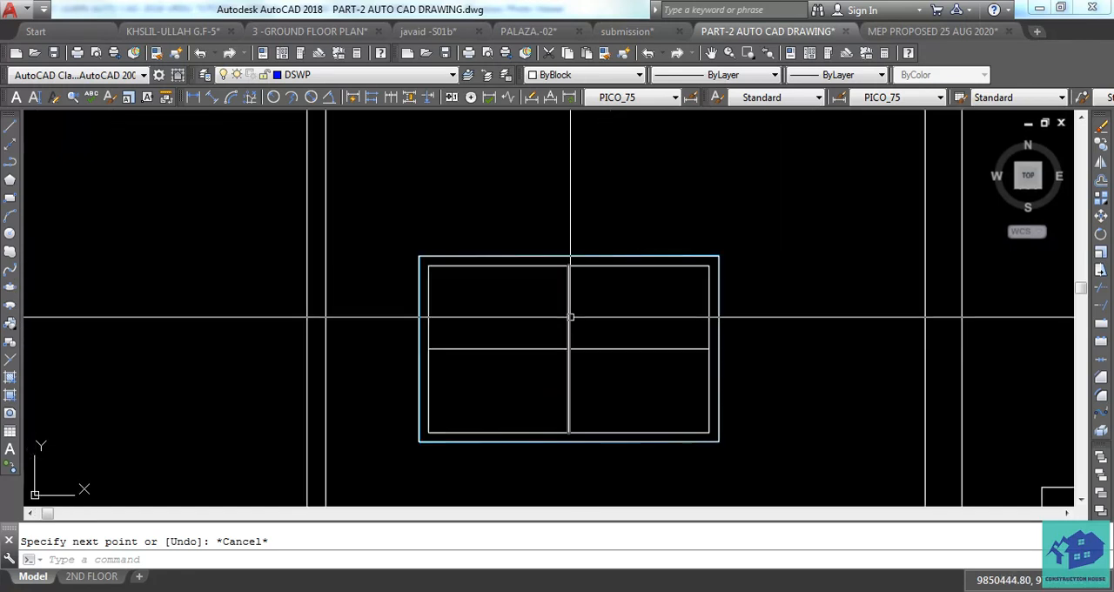
key("Return")
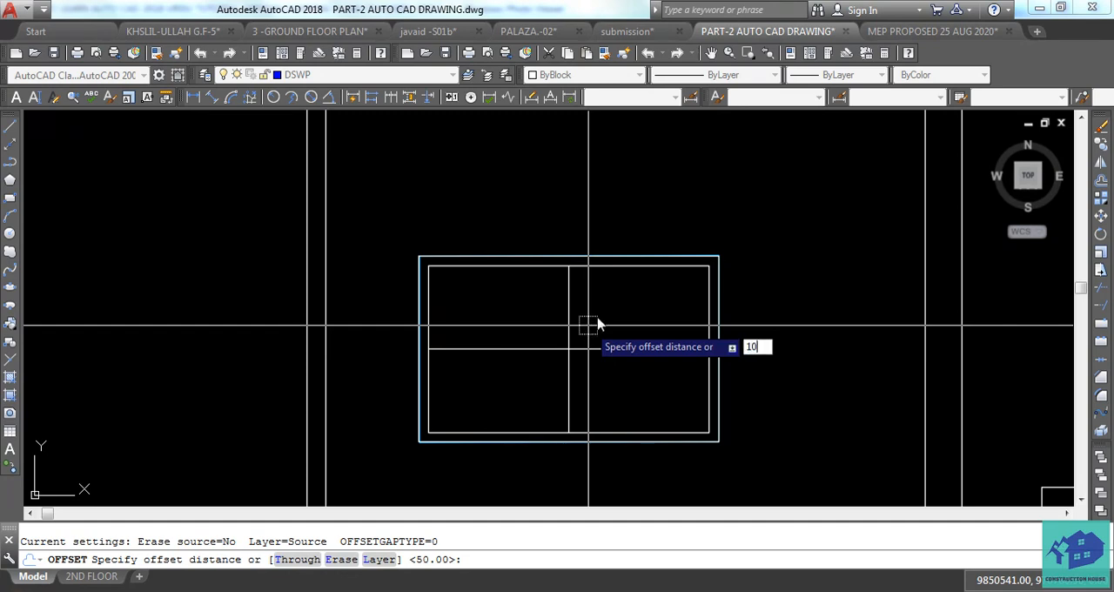
key("Return")
scroll(541, 308, "up", 3)
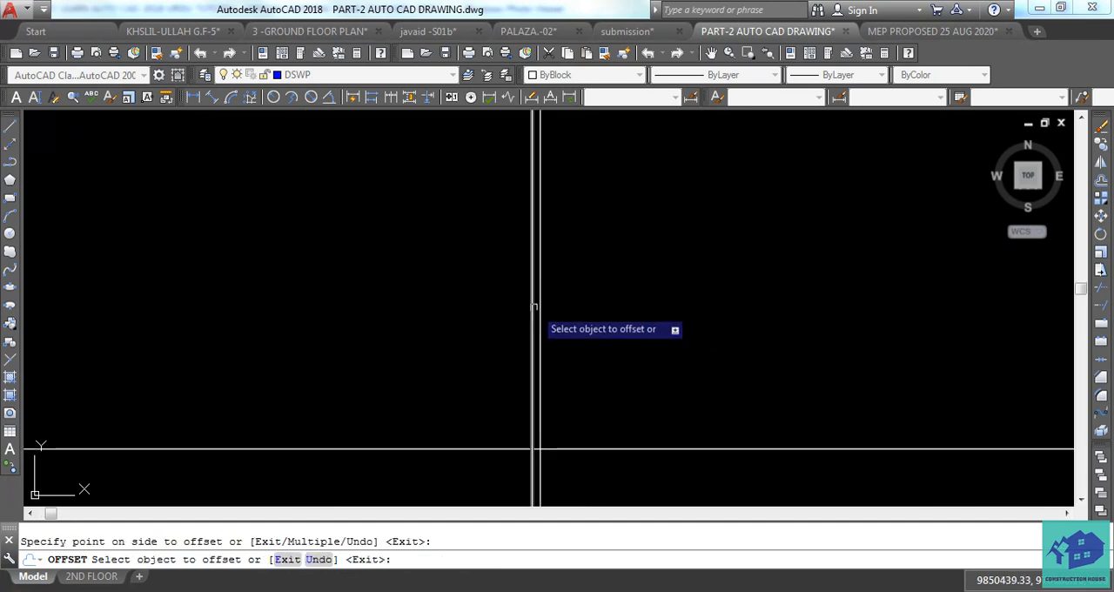
left_click(534, 307)
left_click(455, 308)
left_click(421, 449)
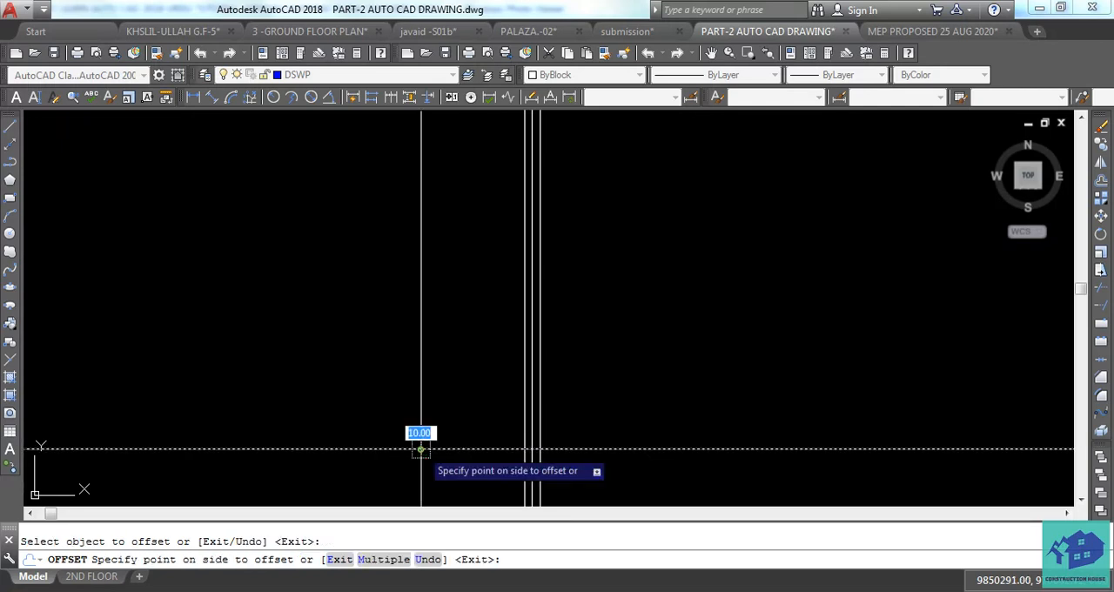
left_click(423, 405)
left_click(410, 450)
key("Escape")
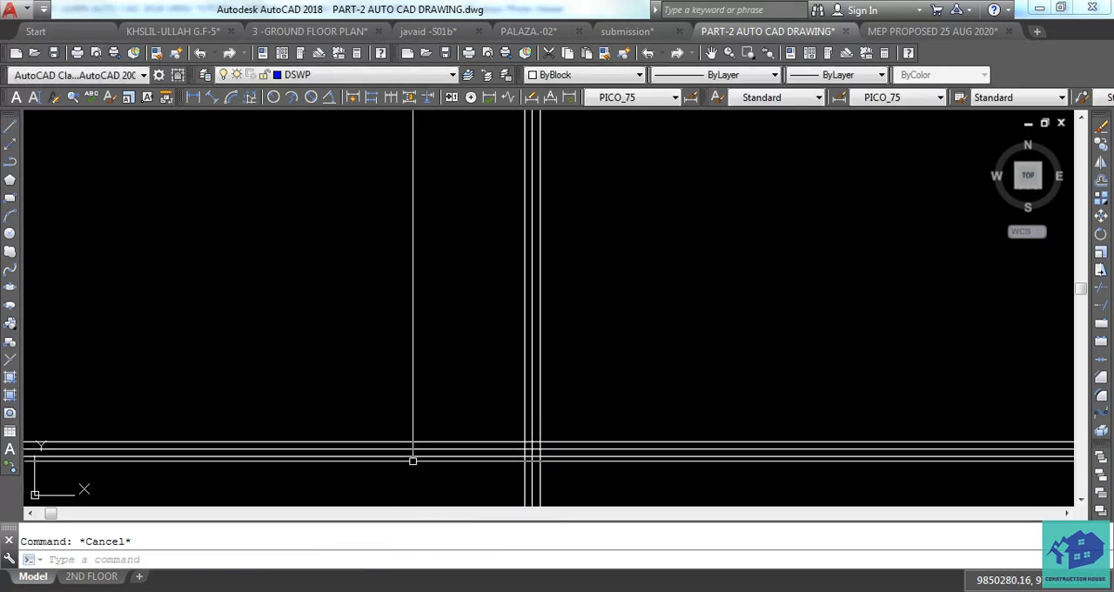
Erase the original centre lines between the offset pairs of window dividing lines.
left_click(412, 449)
key("Delete")
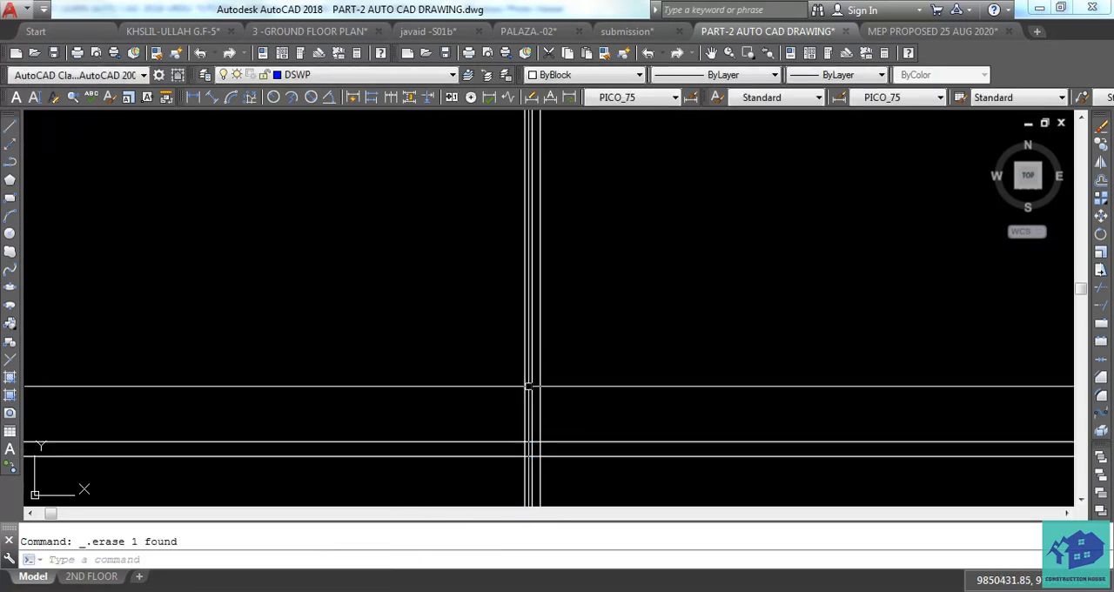
scroll(534, 385, "down", 6)
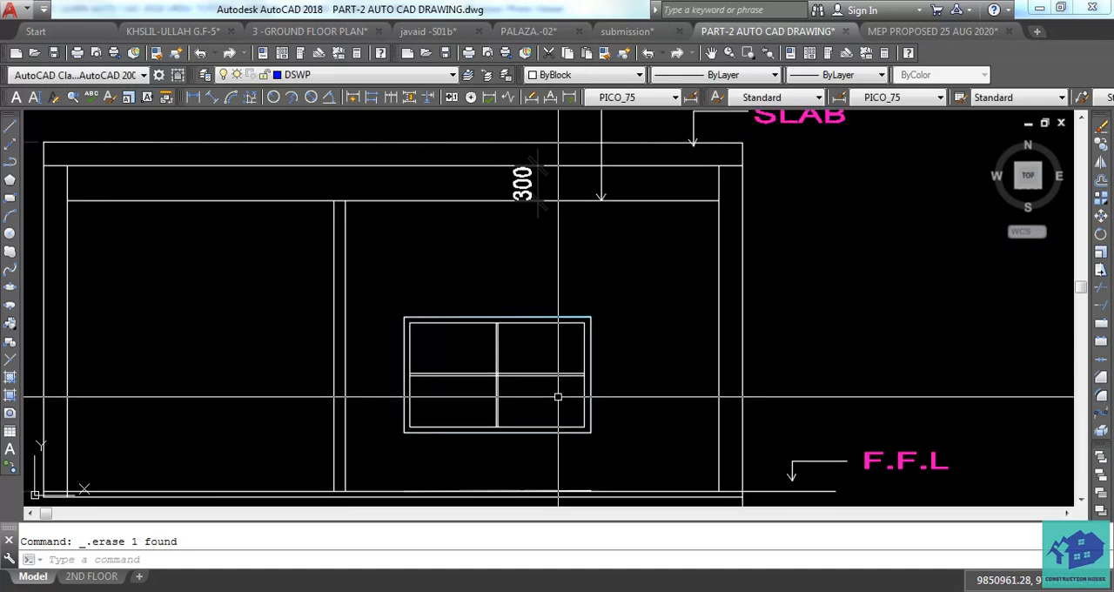
Match the properties of the blue office window in the floor plan onto the whole window in the section view.
scroll(594, 406, "up", 1)
type("MA")
key("Return")
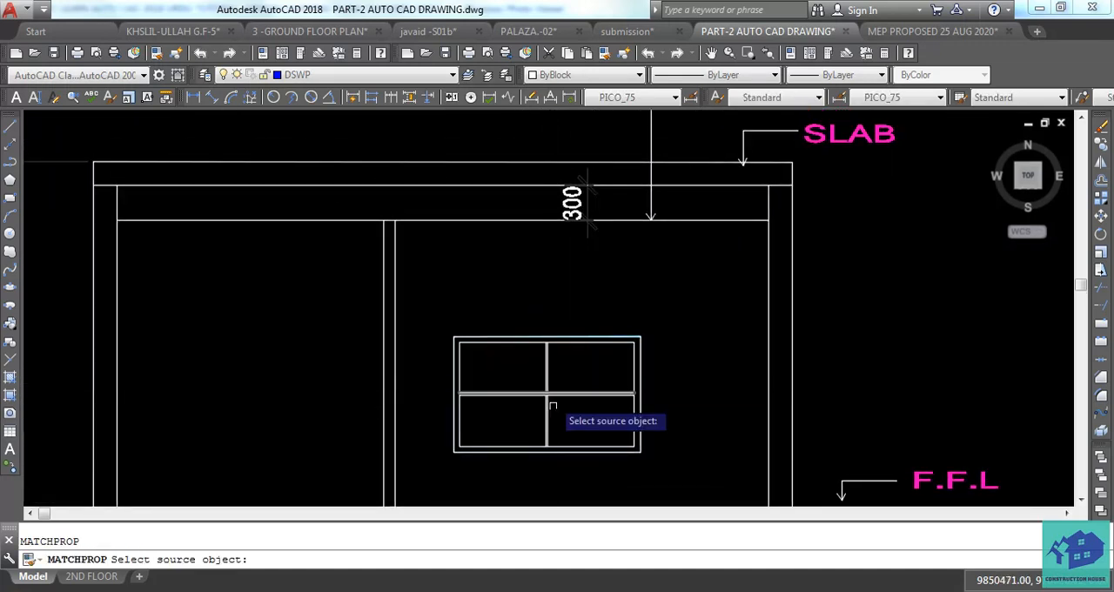
scroll(552, 405, "down", 5)
middle_click_drag(560, 118, 564, 449)
scroll(564, 268, "up", 2)
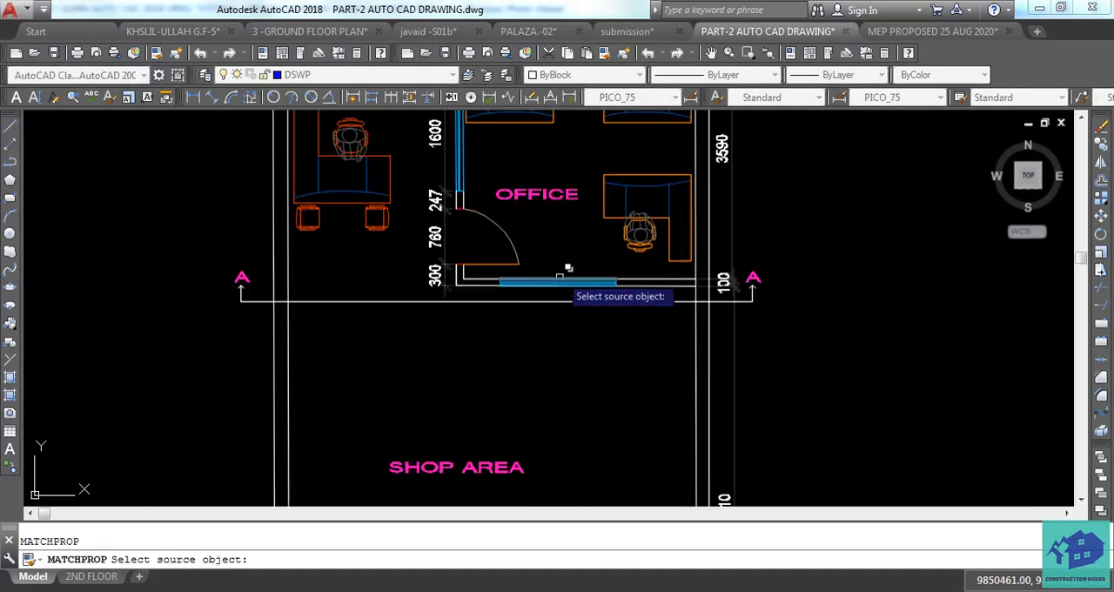
left_click(559, 278)
scroll(557, 236, "down", 4)
scroll(555, 259, "up", 4)
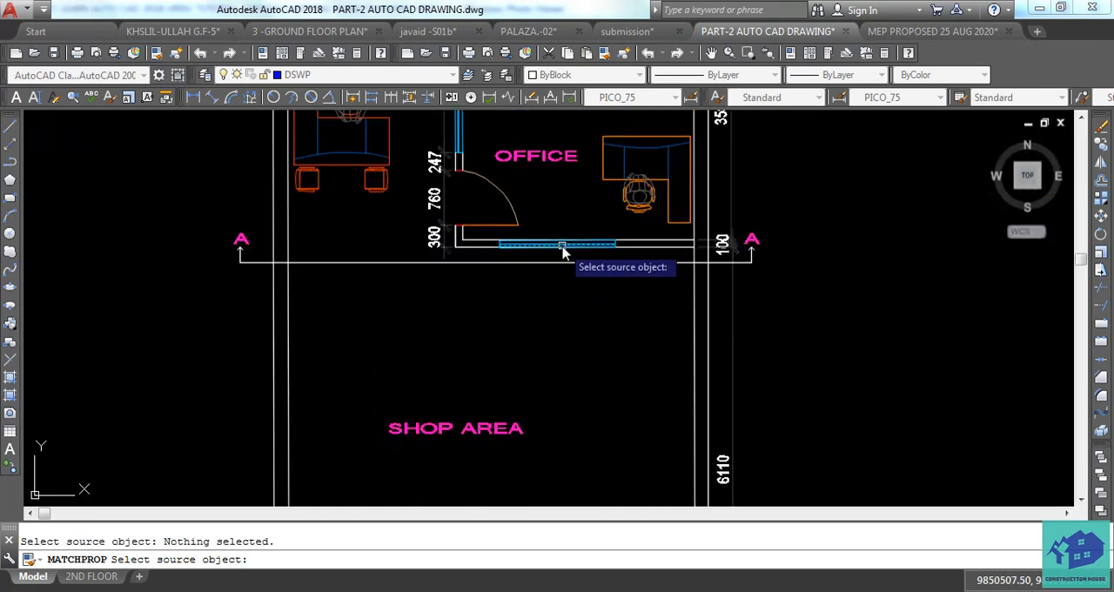
left_click(562, 250)
left_click(621, 303)
scroll(552, 317, "down", 5)
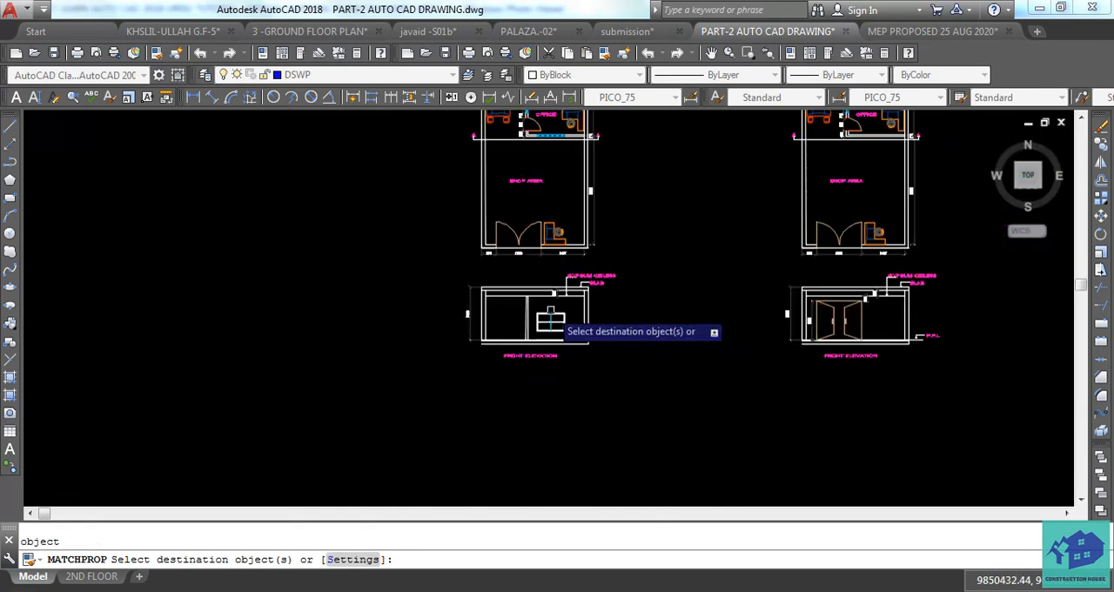
scroll(551, 322, "up", 8)
left_click(659, 241)
left_click(483, 407)
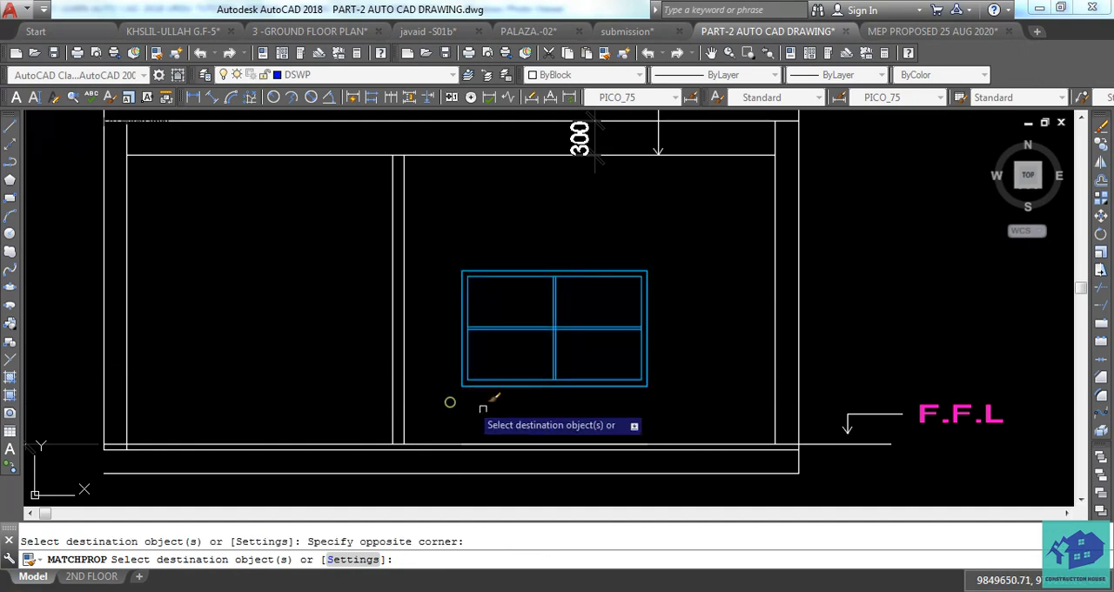
key("Escape")
Add a vertical linear dimension from the floor line to the window's lower corner, placed just beside the window.
scroll(609, 435, "down", 2)
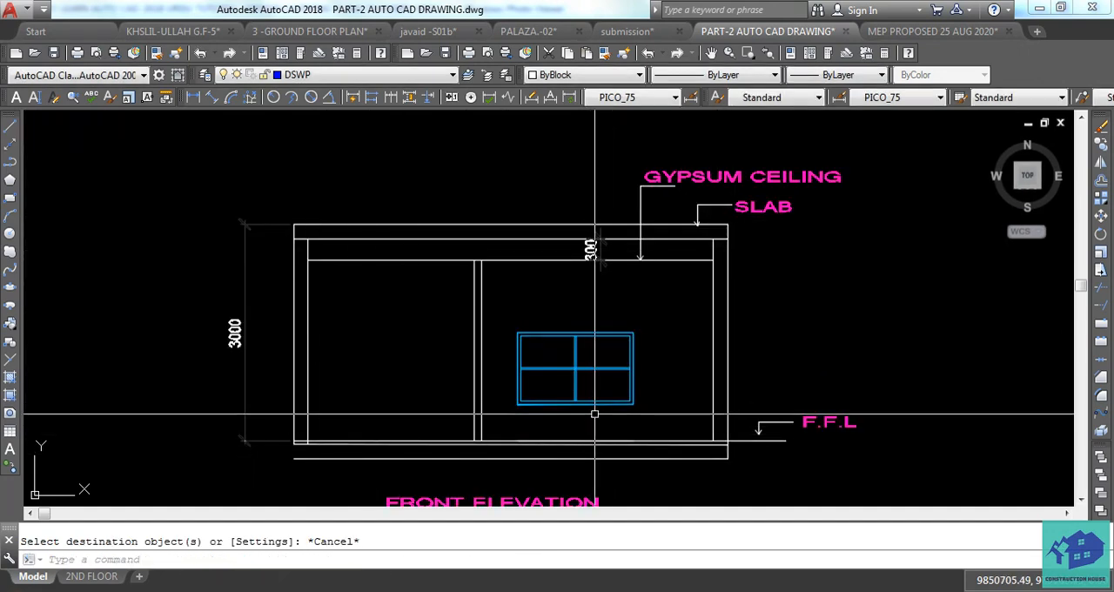
scroll(612, 275, "up", 2)
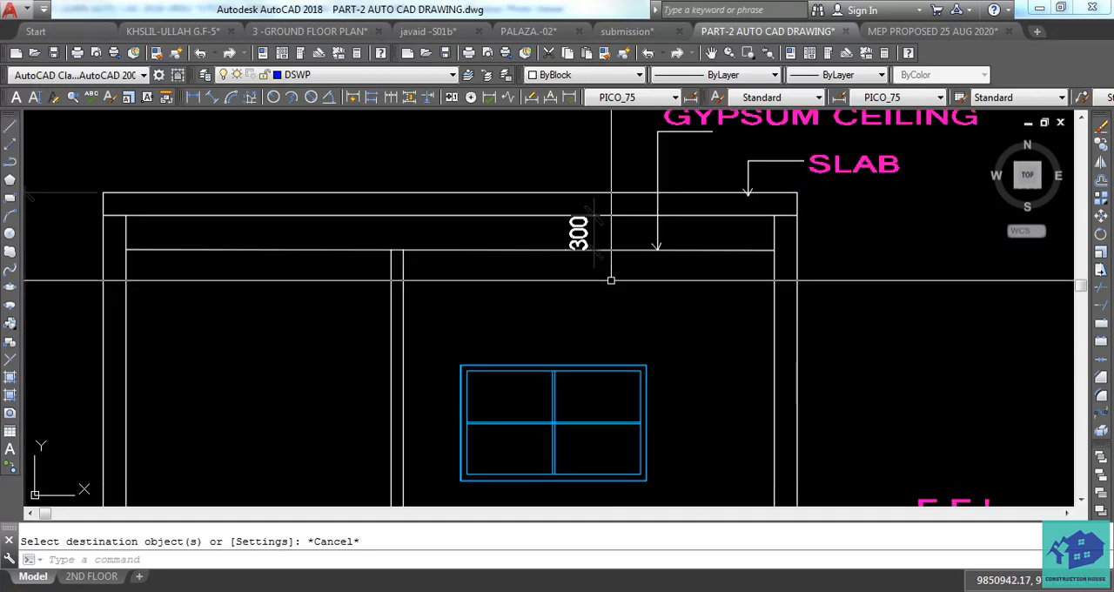
scroll(648, 218, "down", 2)
key("Escape")
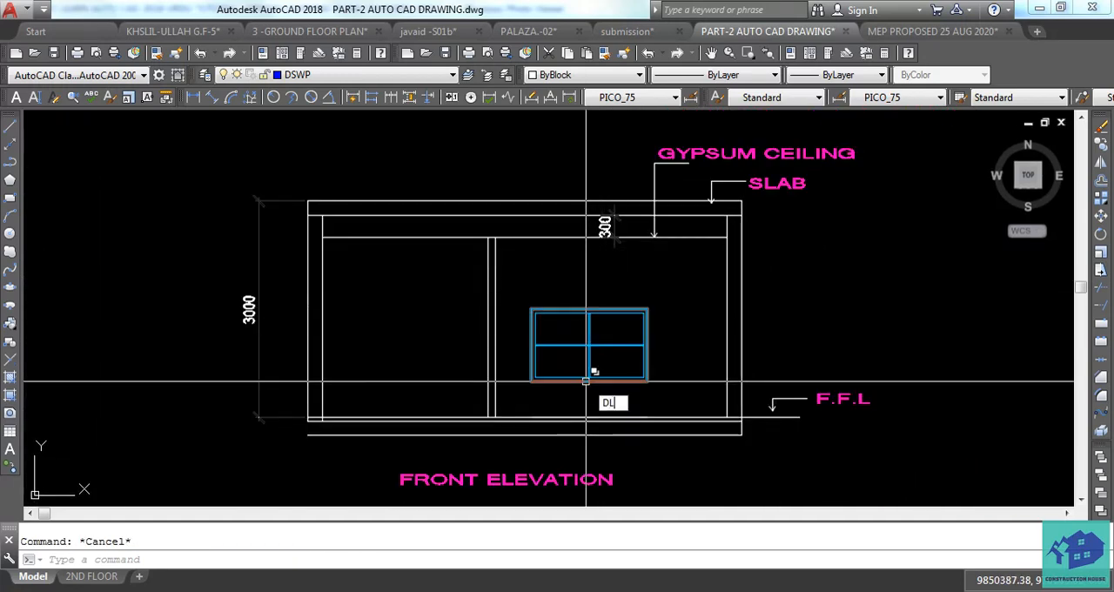
key("space")
scroll(650, 412, "up", 4)
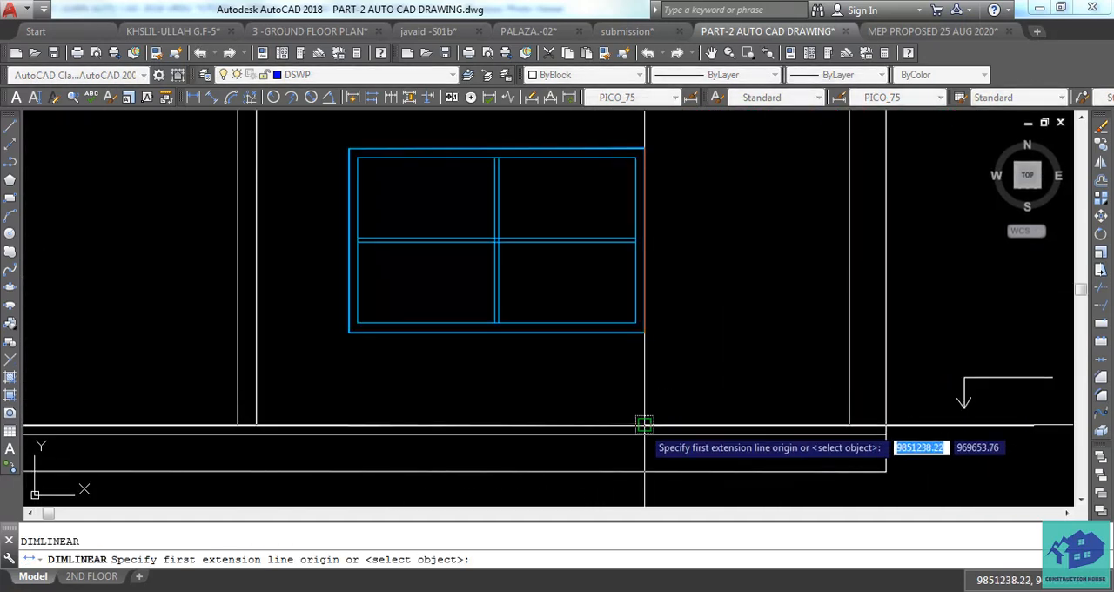
left_click(644, 426)
left_click(643, 331)
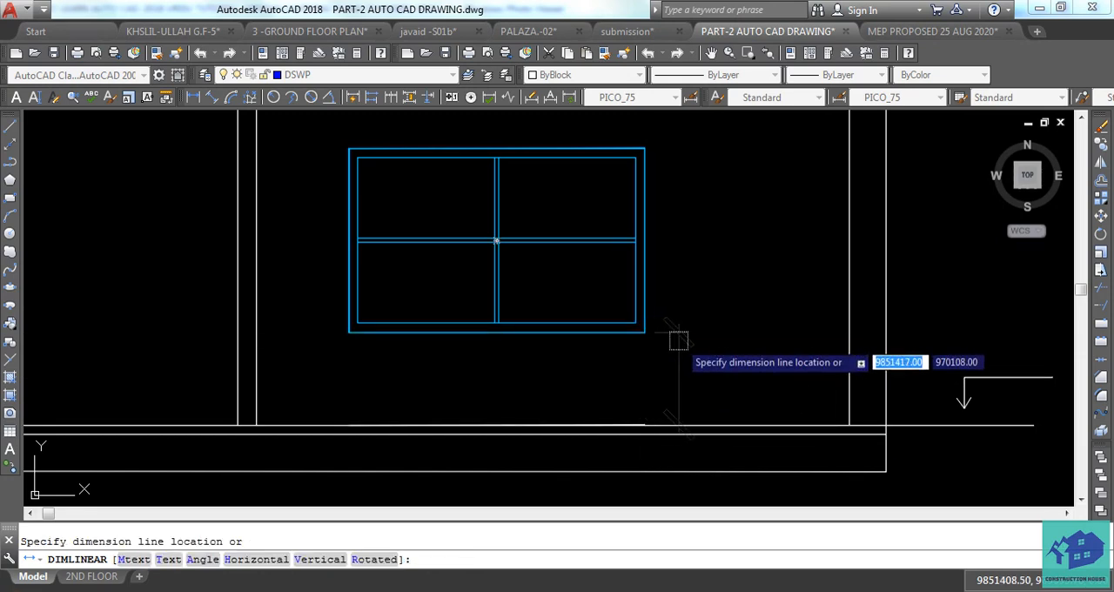
left_click(690, 323)
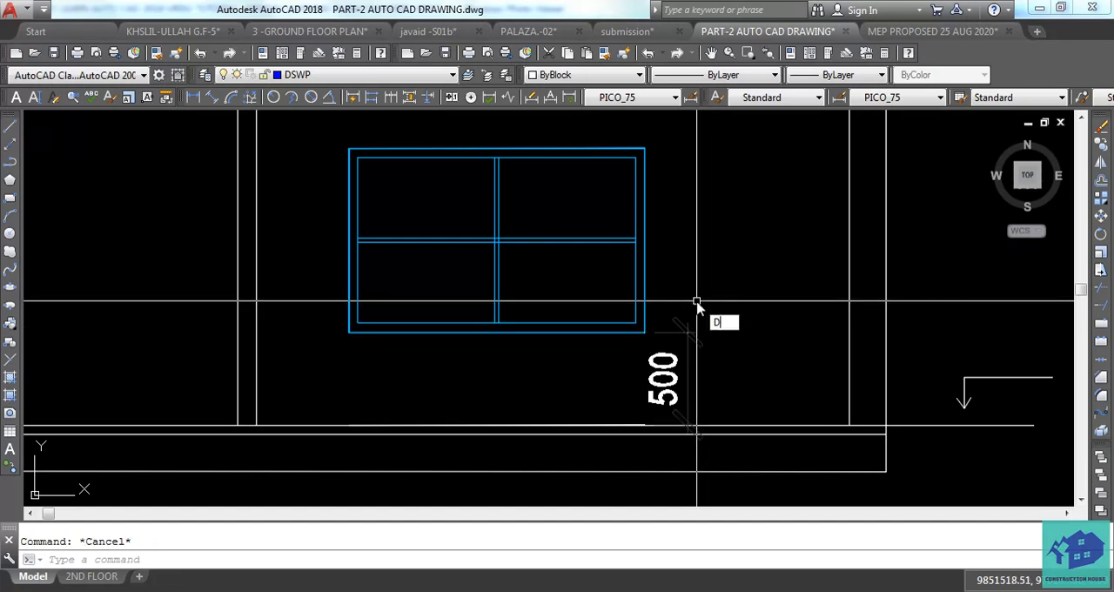
Continue the vertical dimension chain from the sill to the window's upper edge and on to the gypsum ceiling line.
key("Return")
key("Escape")
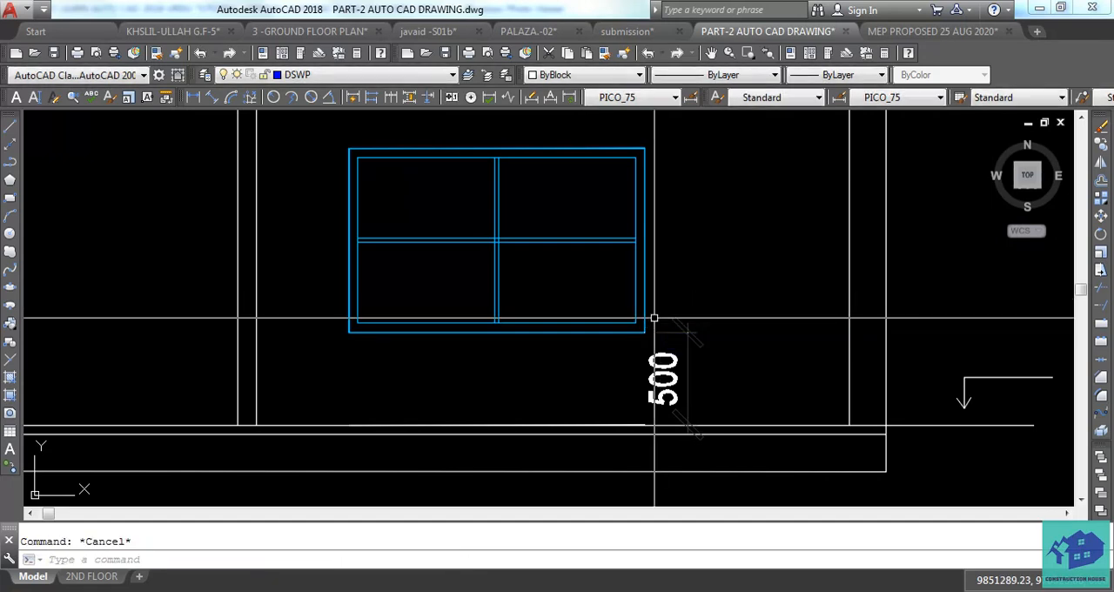
type("DCO")
key("Return")
scroll(609, 200, "up", 5)
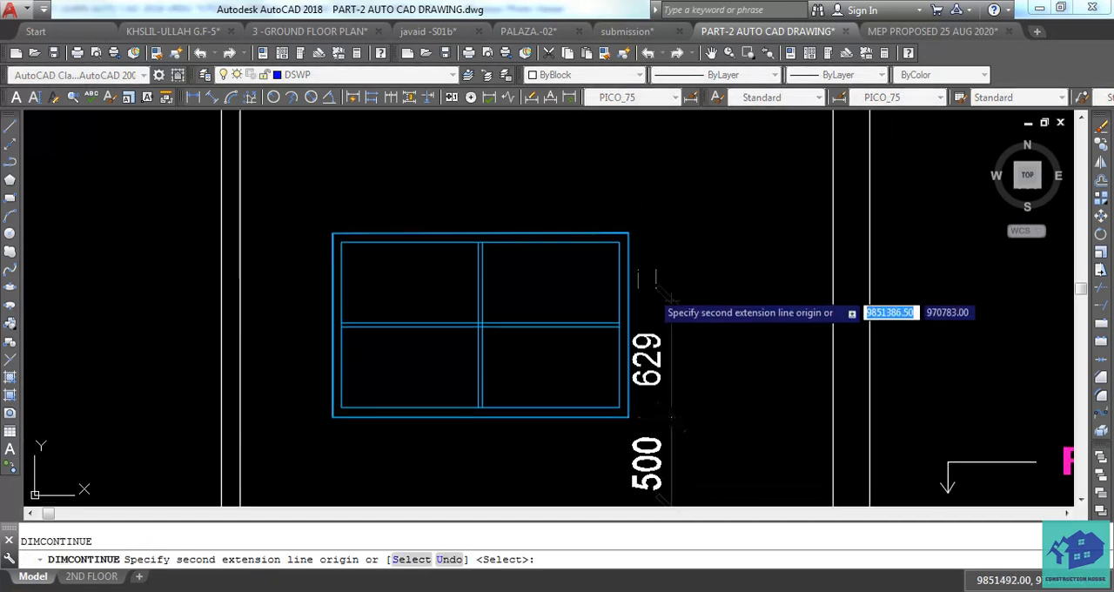
left_click(606, 193)
scroll(607, 192, "down", 6)
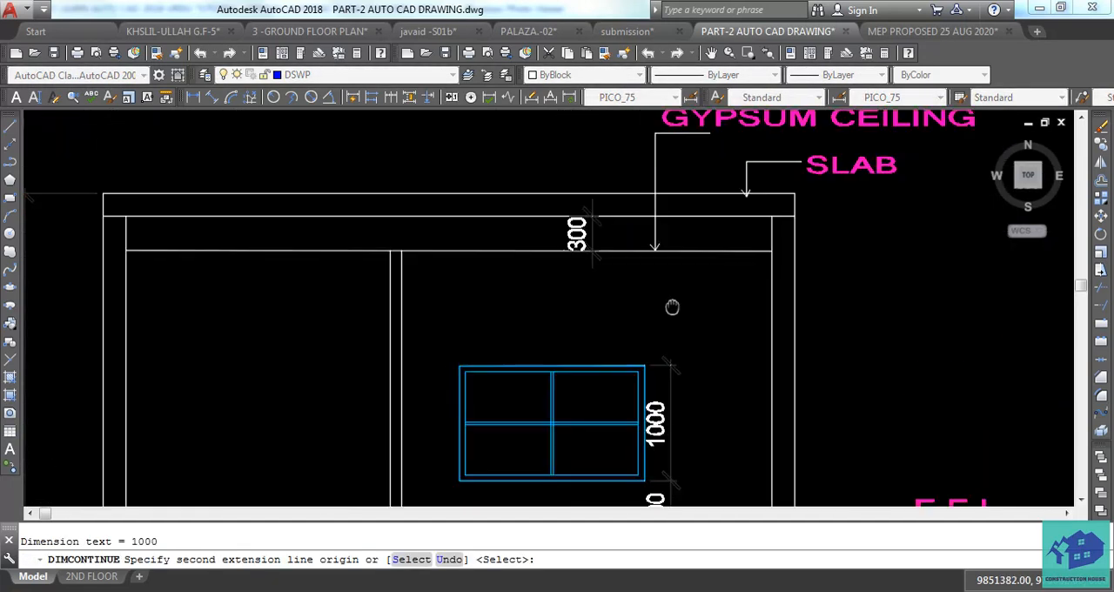
scroll(651, 249, "up", 8)
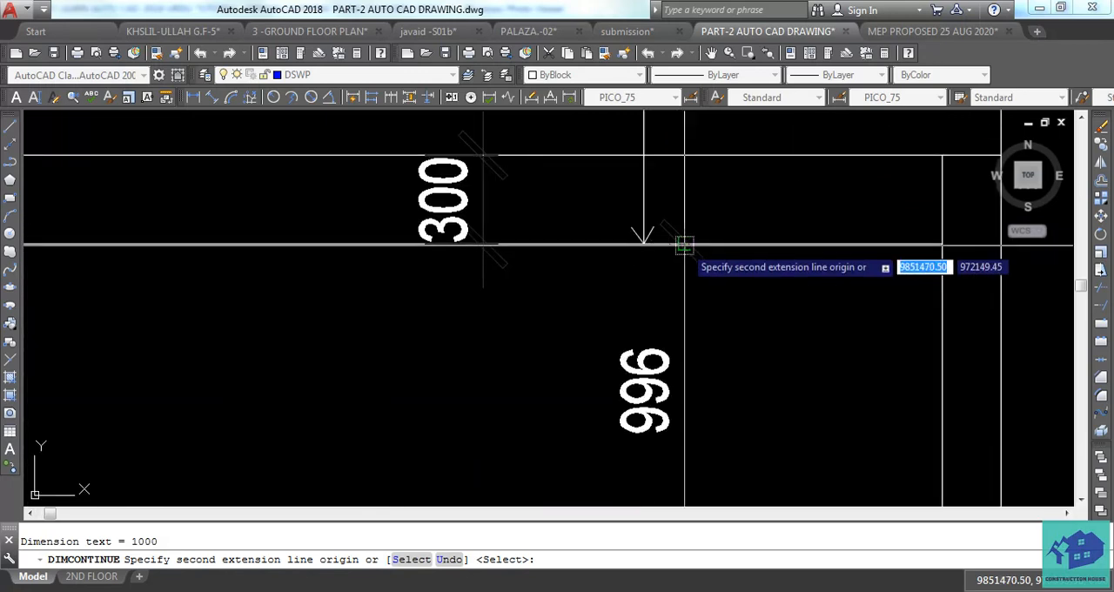
left_click(676, 241)
scroll(722, 261, "down", 7)
key("Escape")
Examine the dimensioned window view and compare it with the original front elevation with the double door.
scroll(737, 355, "up", 4)
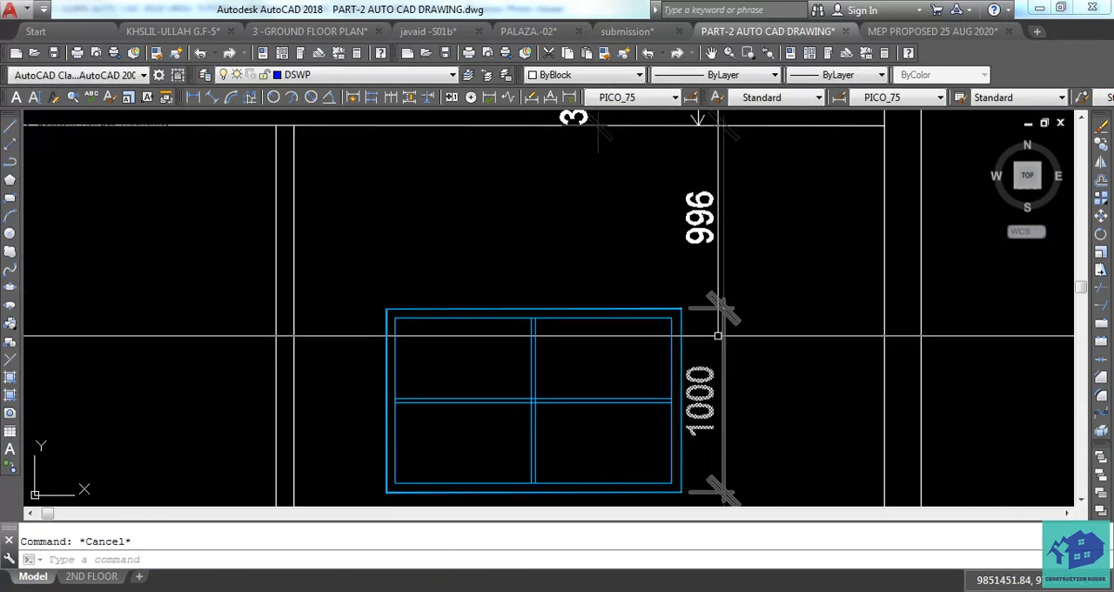
scroll(716, 311, "up", 3)
middle_click_drag(736, 294, 741, 321)
scroll(740, 323, "down", 6)
scroll(754, 333, "up", 2)
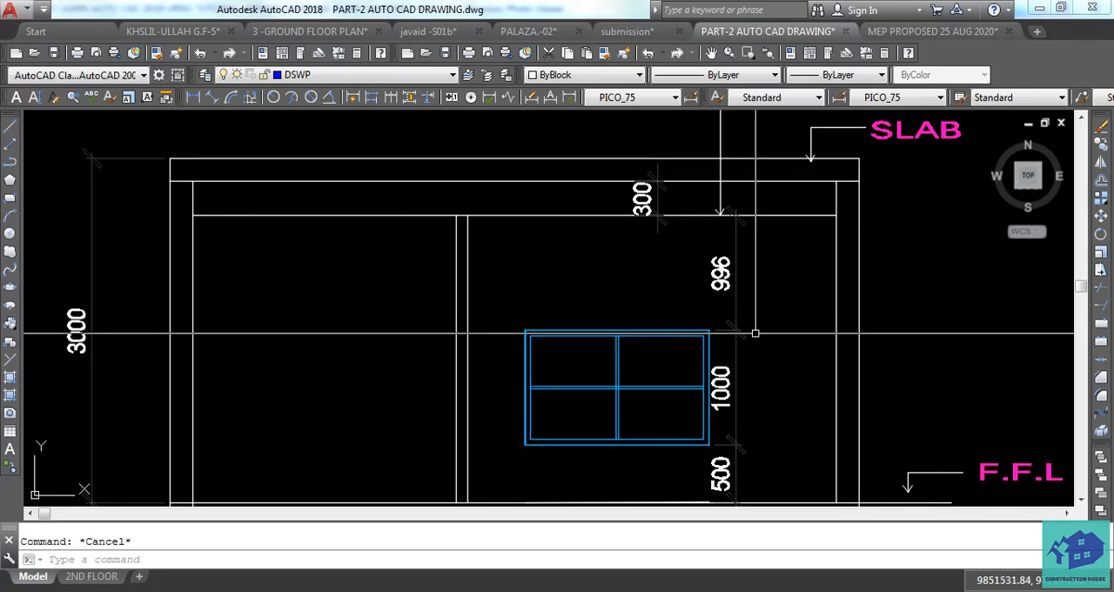
scroll(738, 334, "down", 2)
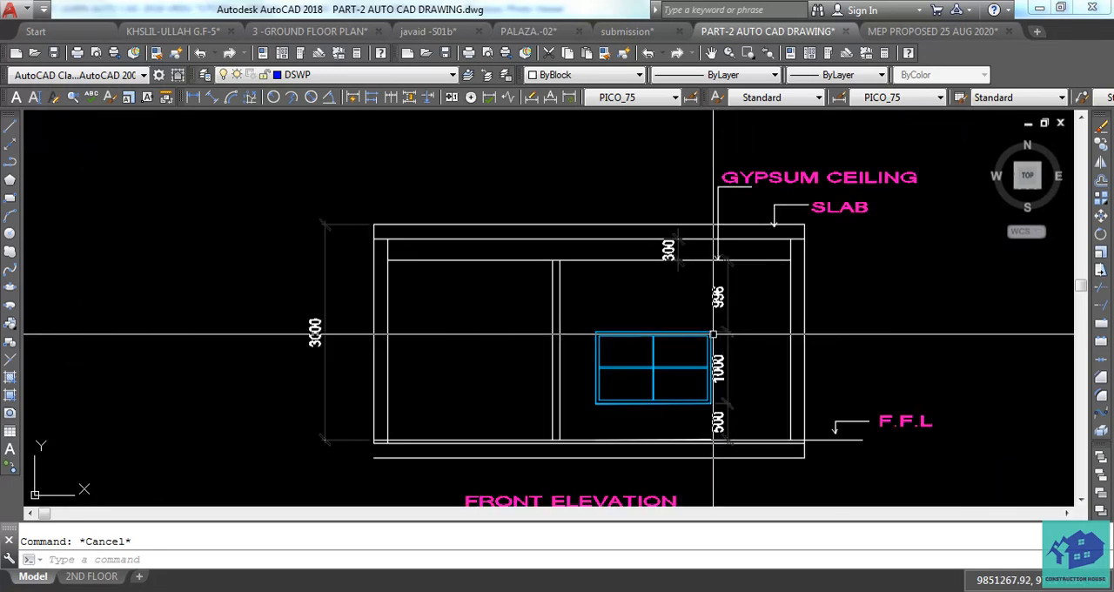
scroll(711, 343, "down", 4)
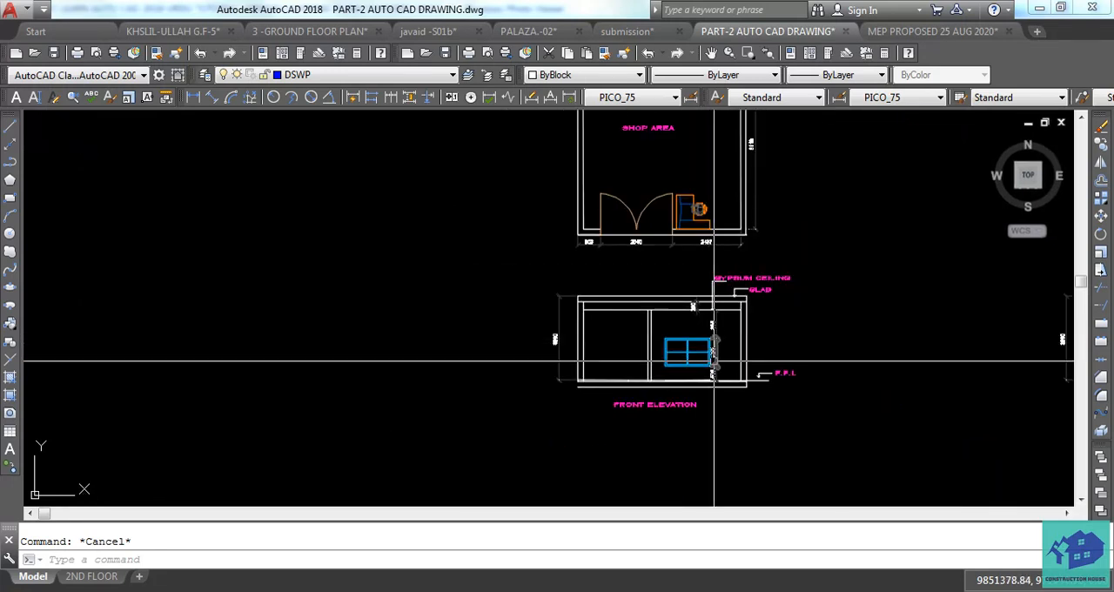
scroll(713, 360, "up", 2)
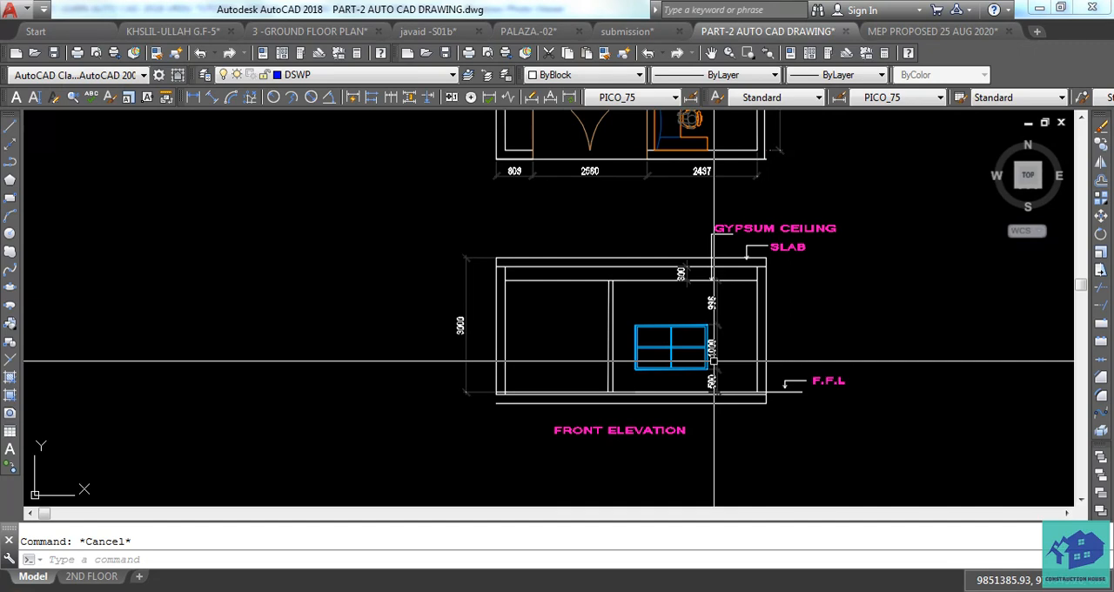
scroll(713, 360, "down", 5)
scroll(598, 318, "up", 5)
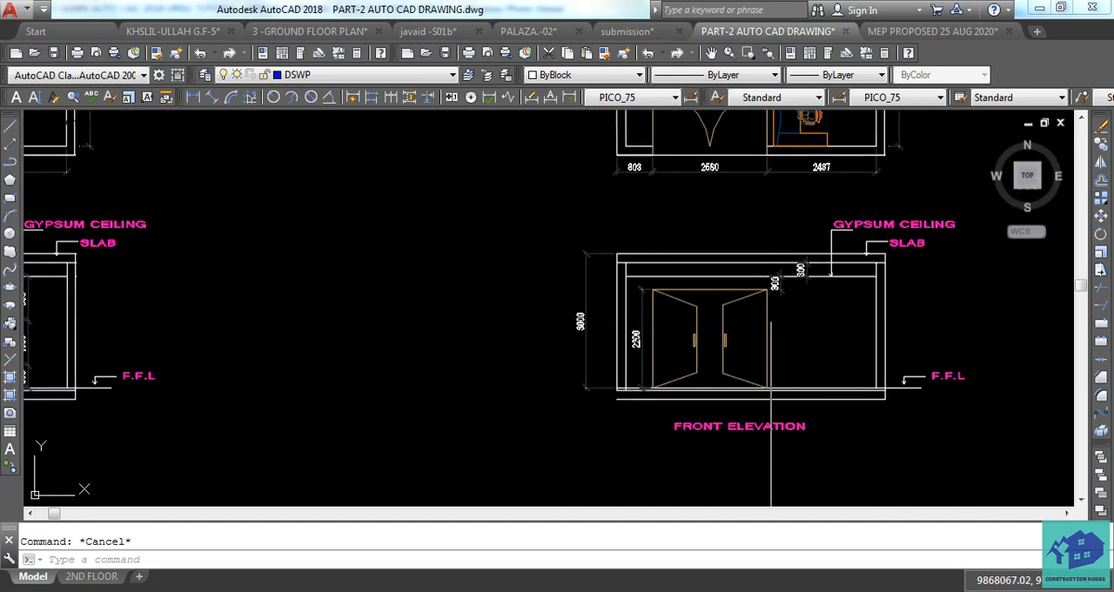
middle_click_drag(387, 320, 657, 328)
scroll(224, 333, "down", 2)
middle_click_drag(223, 334, 449, 390)
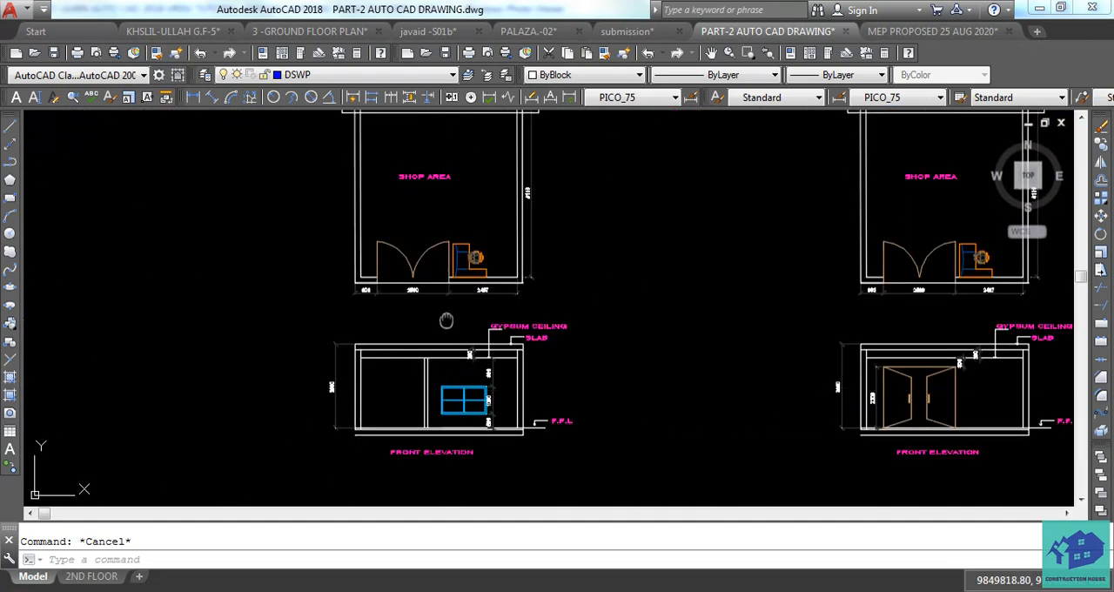
Draw a vertical line about 11869 long through the plan, from above the back wall to below the front wall.
middle_click_drag(445, 320, 467, 417)
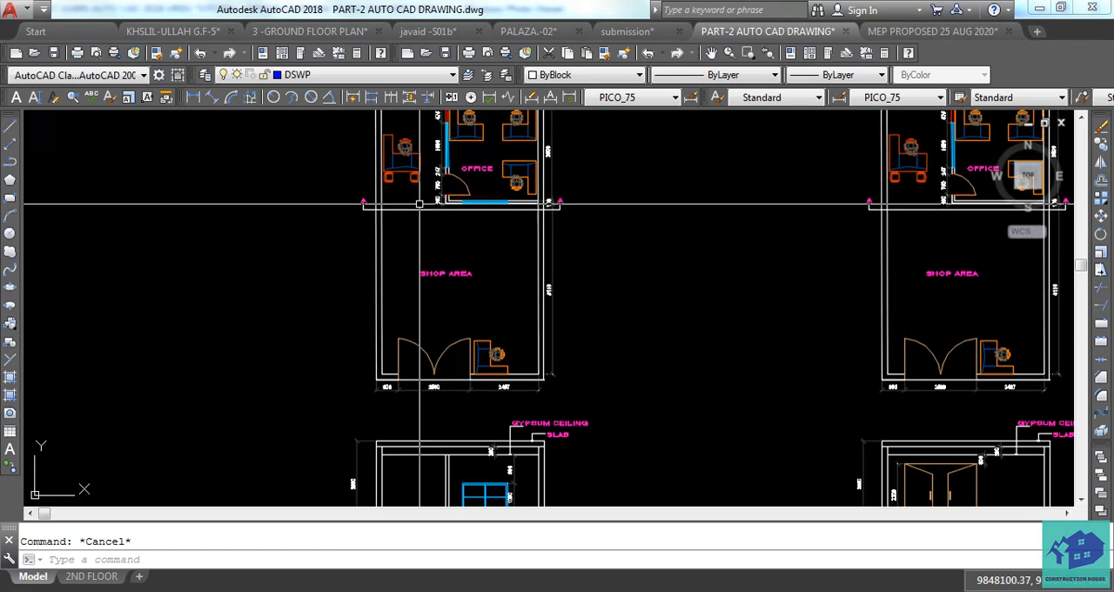
middle_click_drag(419, 219, 453, 261)
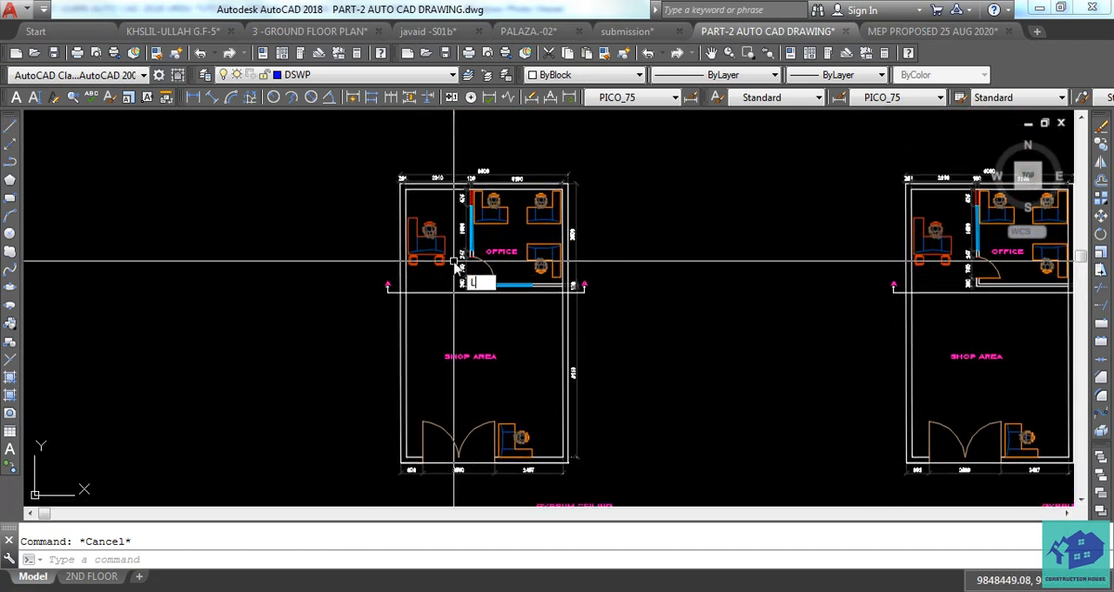
key("Return")
left_click(452, 162)
middle_click_drag(455, 456, 441, 372)
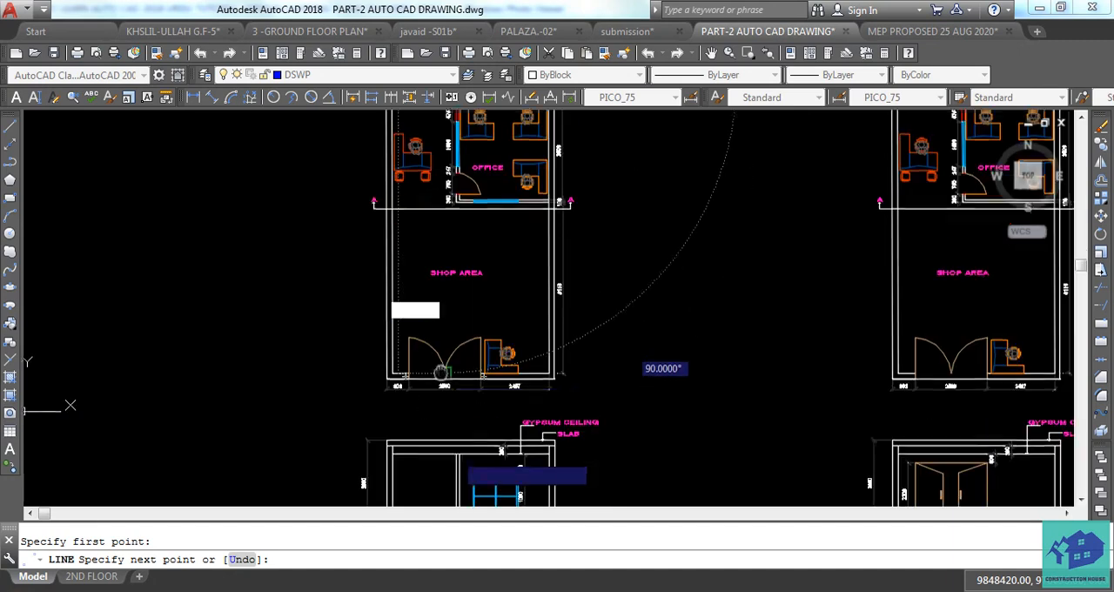
scroll(438, 409, "up", 2)
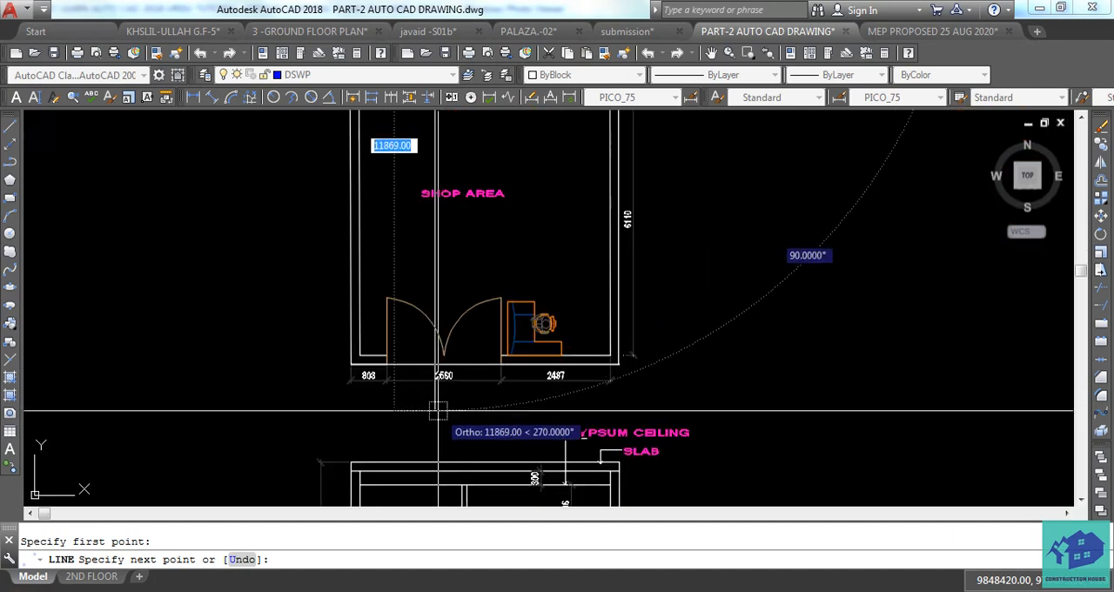
left_click(437, 409)
key("Escape")
Erase the vertical line running through the office and shop area of the plan.
middle_click_drag(489, 217, 500, 400)
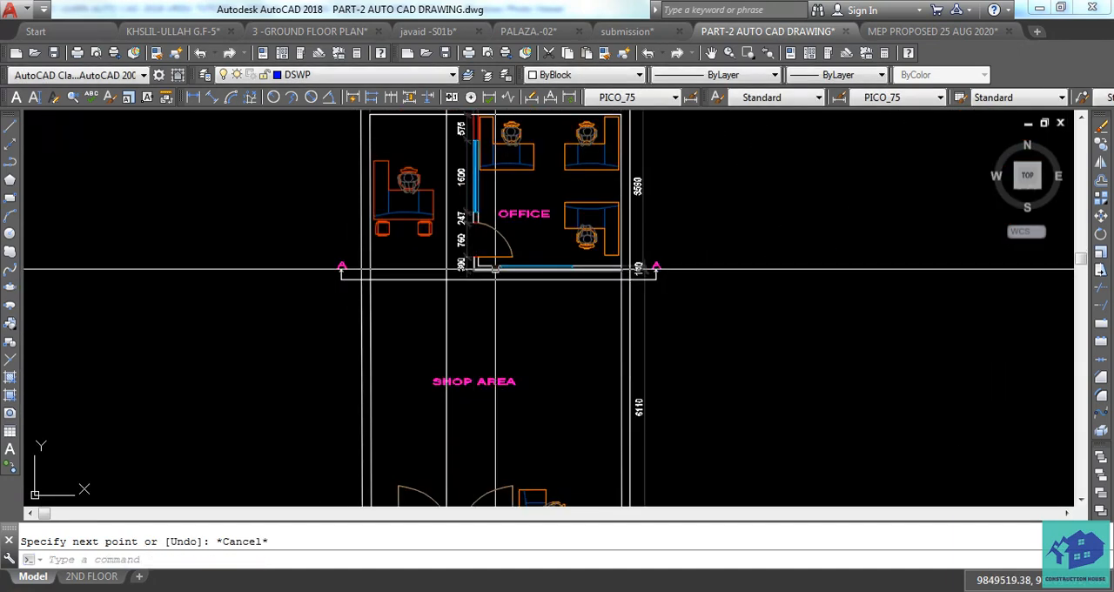
left_click(461, 310)
left_click(398, 342)
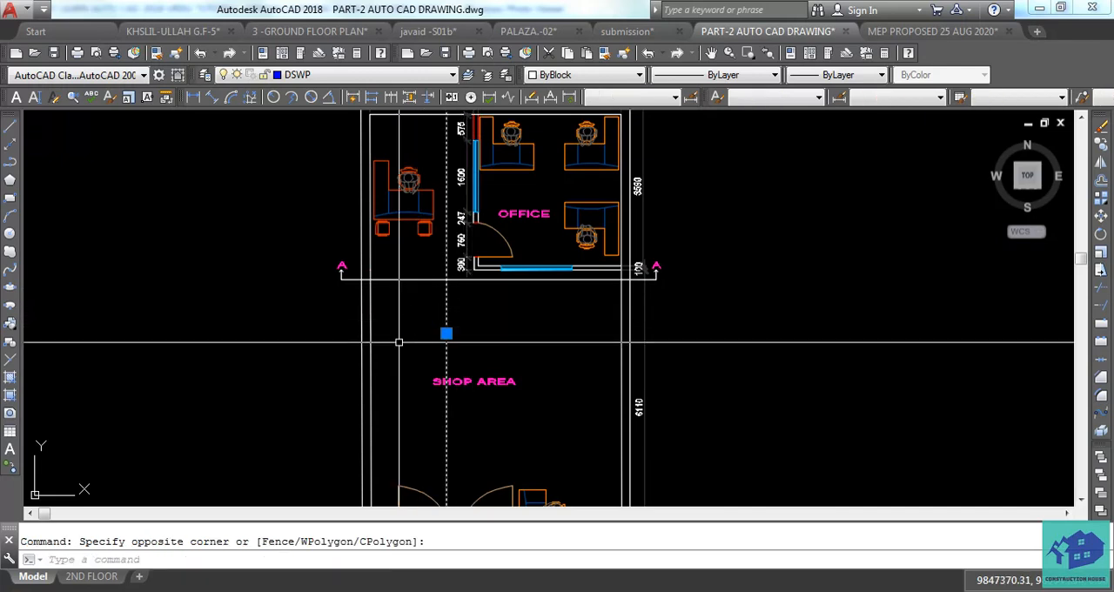
key("Delete")
scroll(452, 344, "down", 4)
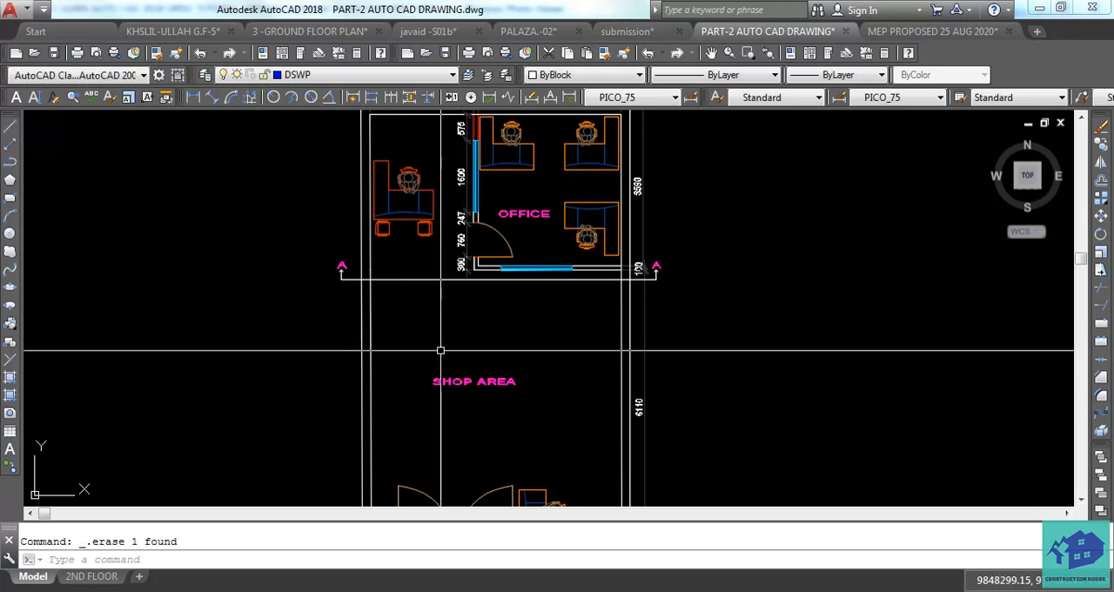
middle_click_drag(518, 341, 514, 319)
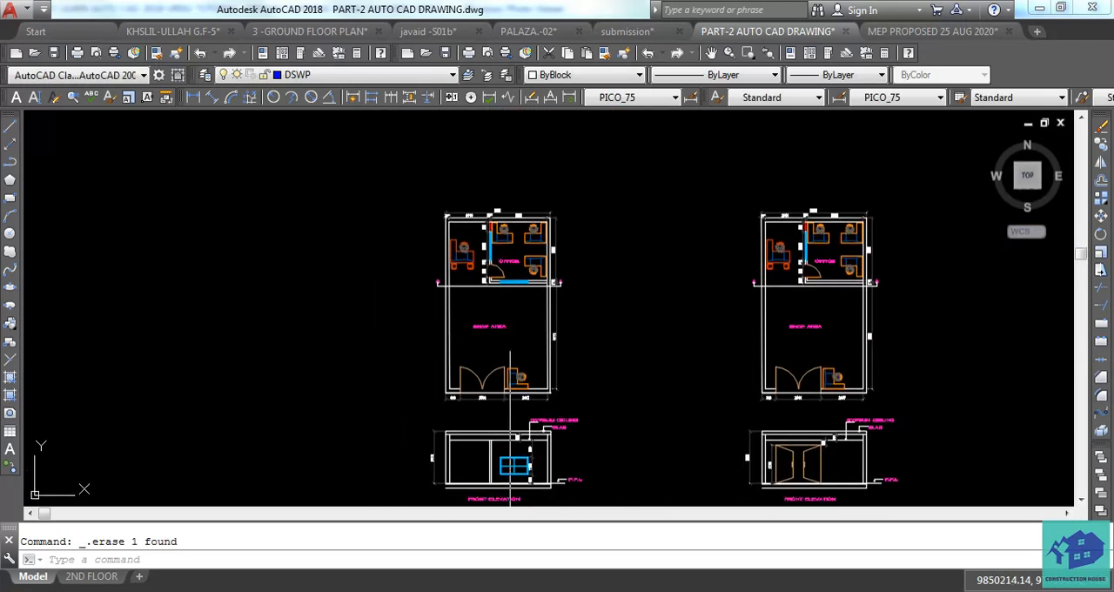
scroll(514, 370, "up", 2)
middle_click_drag(530, 385, 581, 342)
scroll(583, 339, "down", 2)
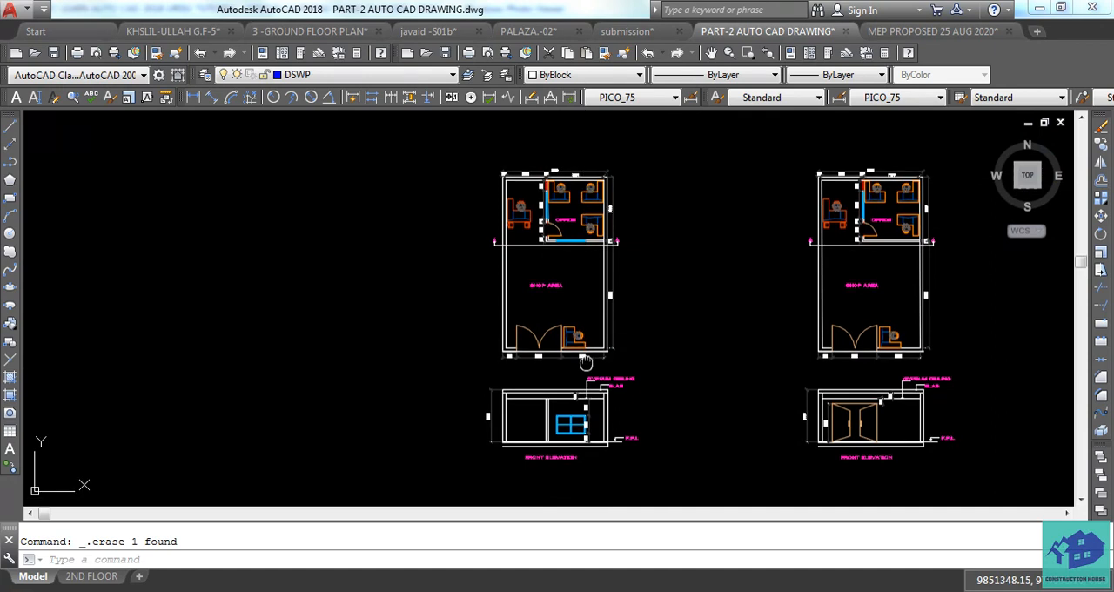
middle_click_drag(698, 362, 581, 357)
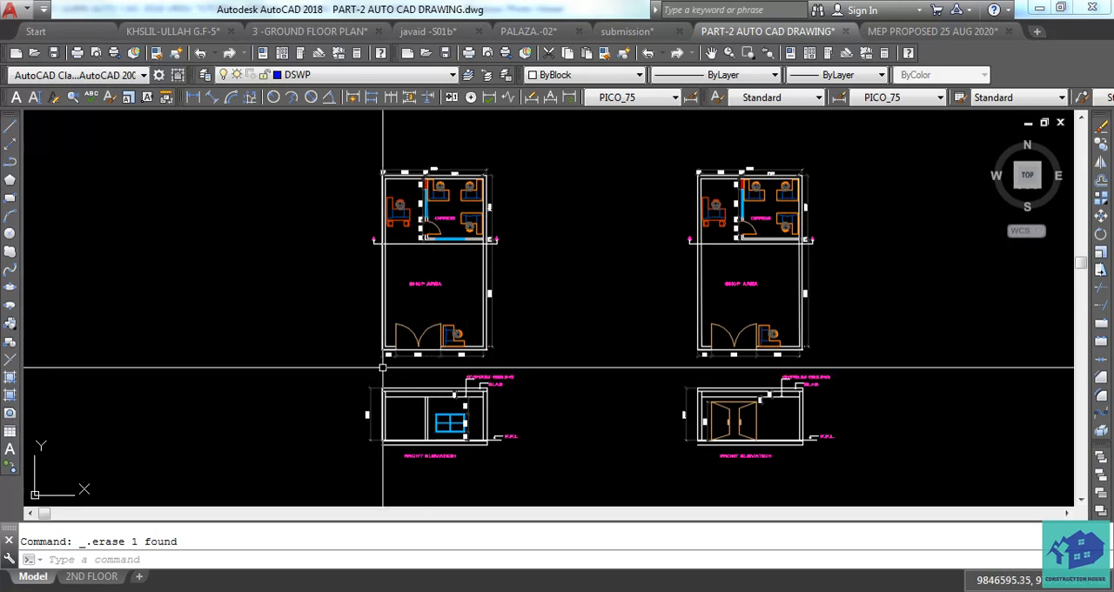
Draw a rectangle between the two faces of the plan's left outer wall, beside the double door.
scroll(383, 368, "up", 4)
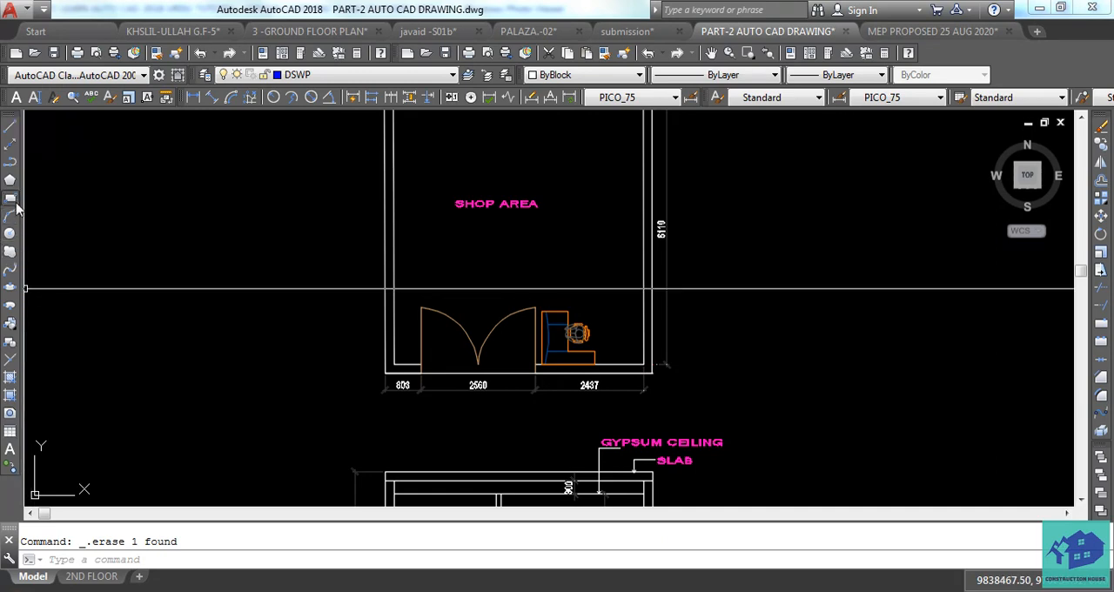
left_click(11, 199)
scroll(392, 299, "up", 4)
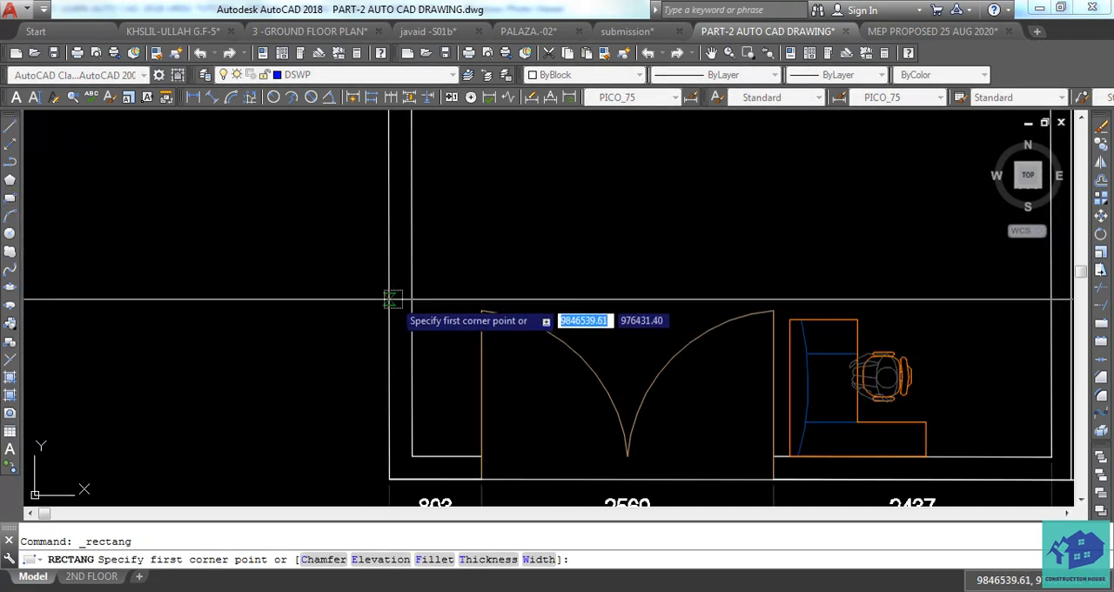
left_click(391, 298)
left_click(411, 387)
key("Escape")
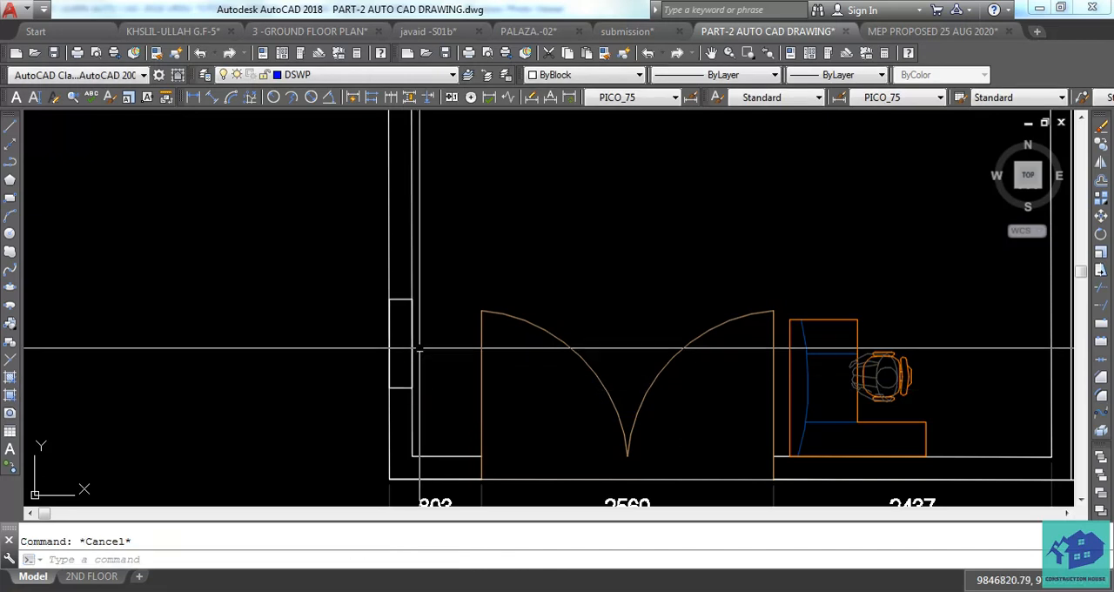
Copy the wall rectangle horizontally from its lower corner to the right outer wall behind the desk.
left_click(413, 335)
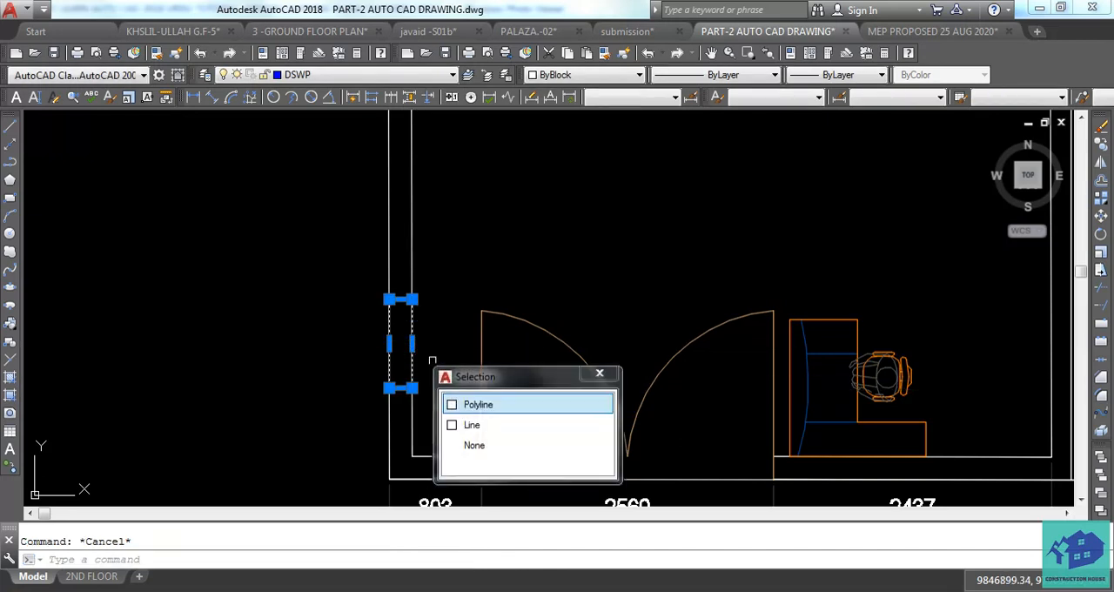
left_click(467, 405)
type("co")
key("Return")
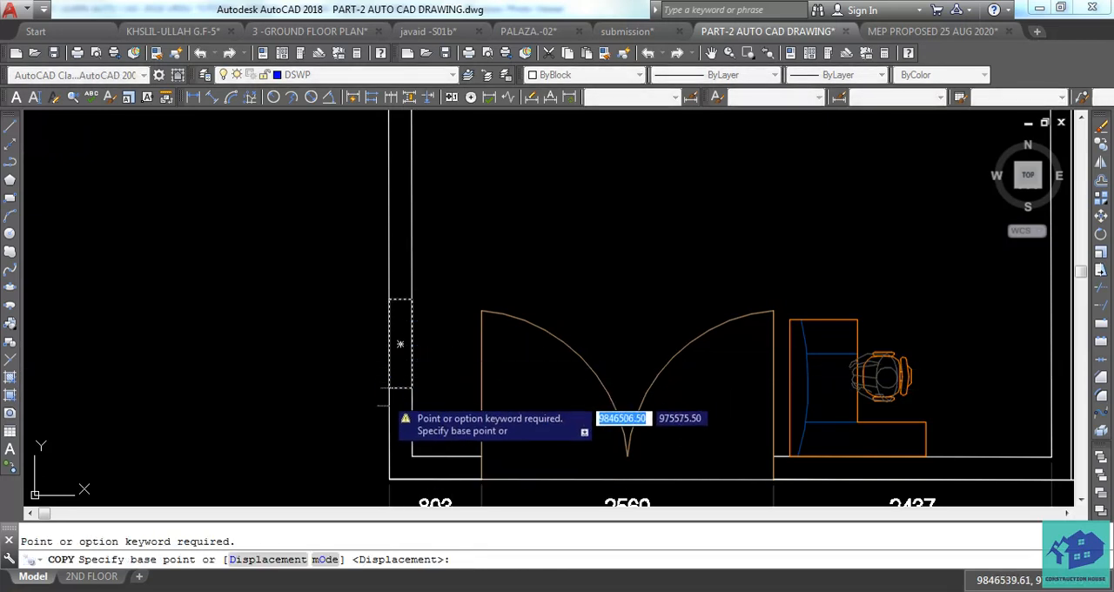
left_click(388, 388)
scroll(387, 391, "down", 5)
scroll(628, 394, "up", 5)
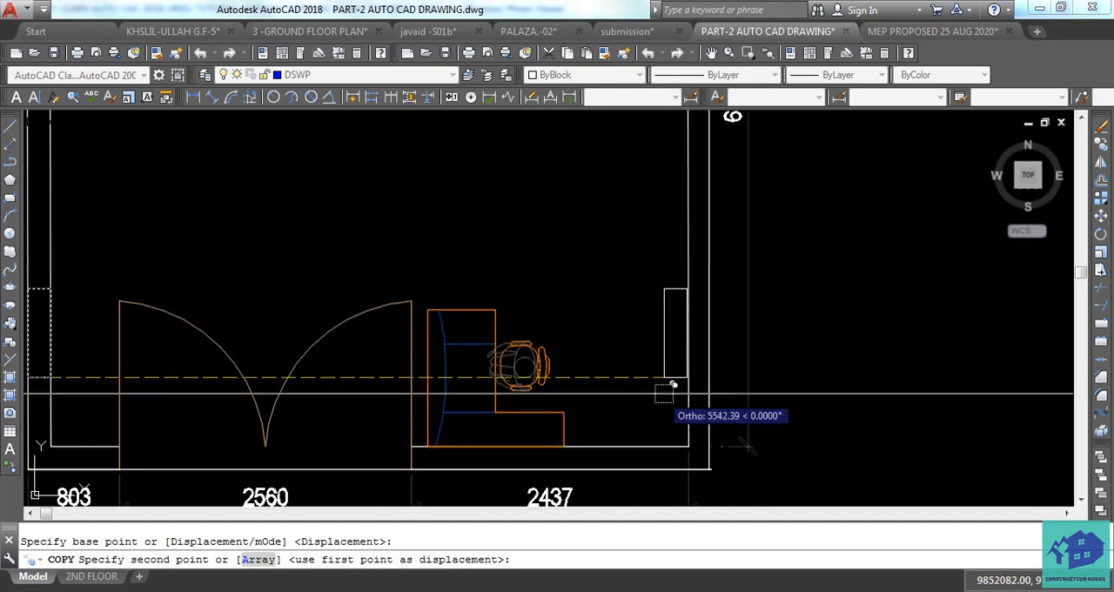
left_click(684, 392)
key("Escape")
scroll(745, 402, "down", 3)
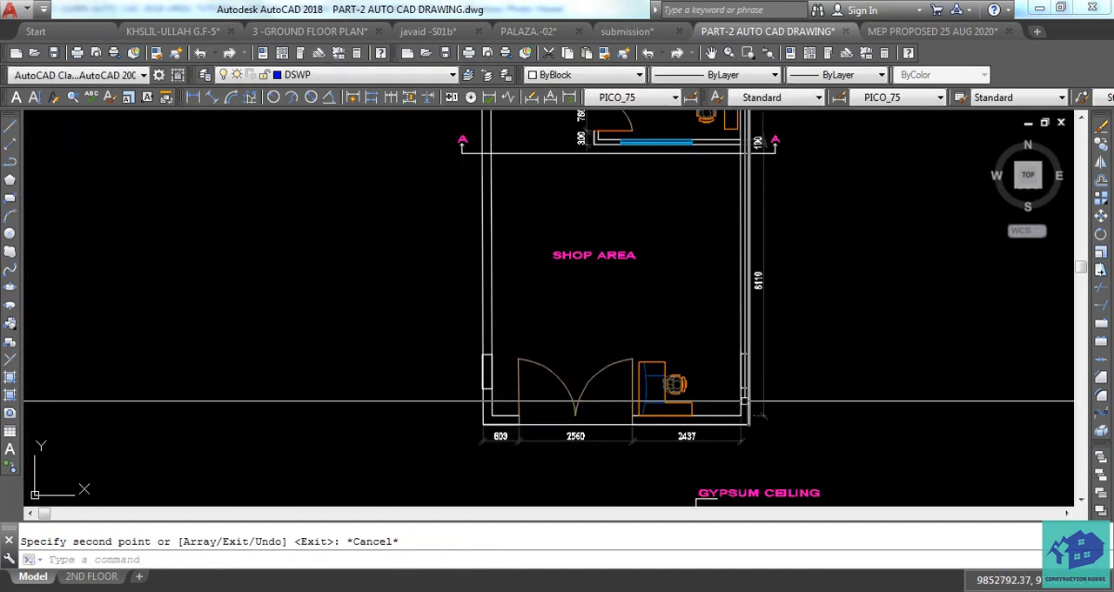
Erase the copied rectangle on the right outer wall.
scroll(750, 402, "up", 6)
left_click(698, 315)
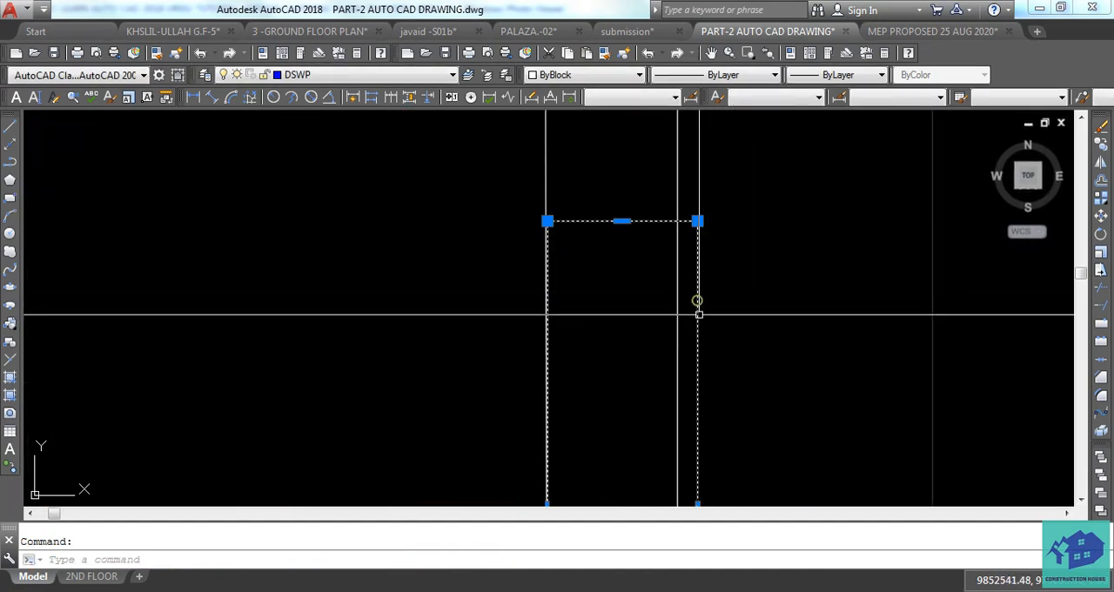
key("Delete")
Erase the rectangle that overshoots the inner face of the left outer wall near the double door.
scroll(719, 366, "down", 5)
scroll(269, 370, "up", 5)
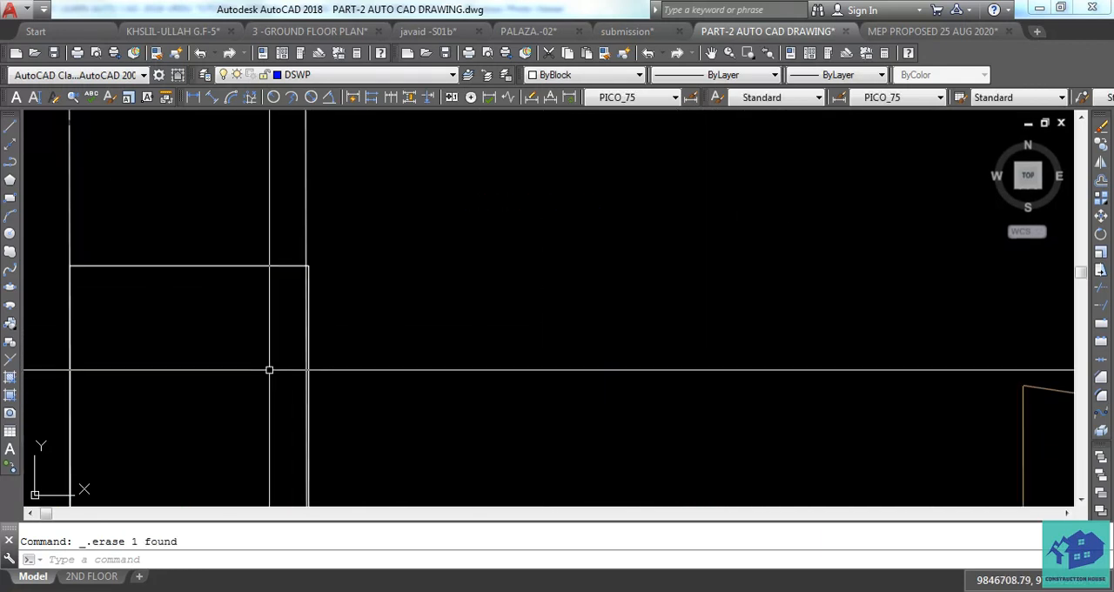
middle_click_drag(269, 370, 351, 355)
scroll(350, 356, "down", 2)
left_click(341, 282)
scroll(318, 327, "up", 1)
left_click(317, 327)
key("Escape")
scroll(356, 320, "up", 3)
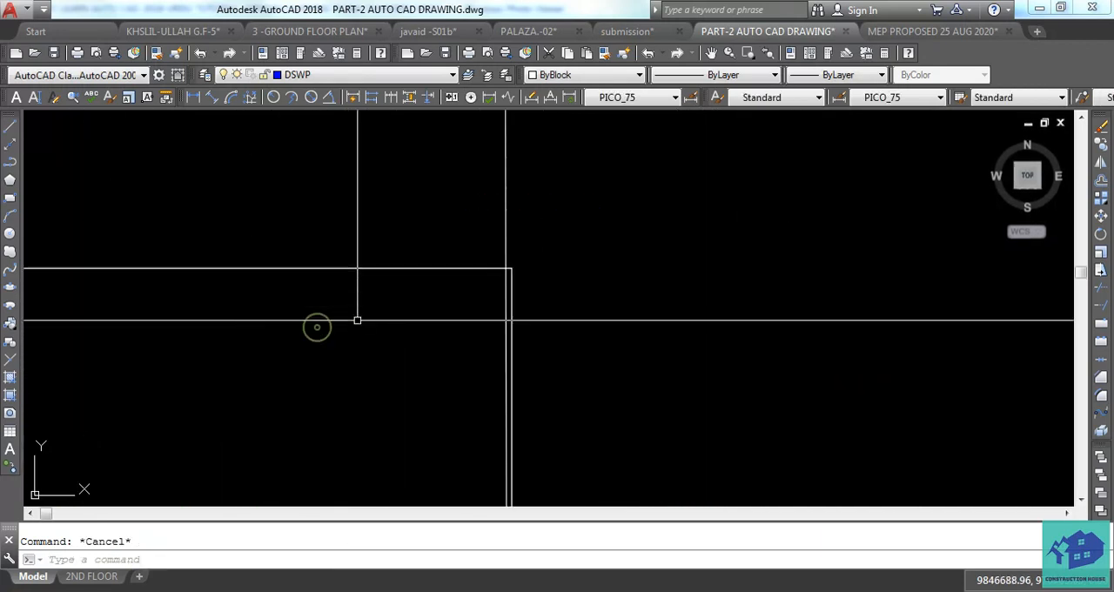
scroll(357, 321, "up", 1)
scroll(357, 320, "down", 3)
left_click(356, 283)
left_click(327, 331)
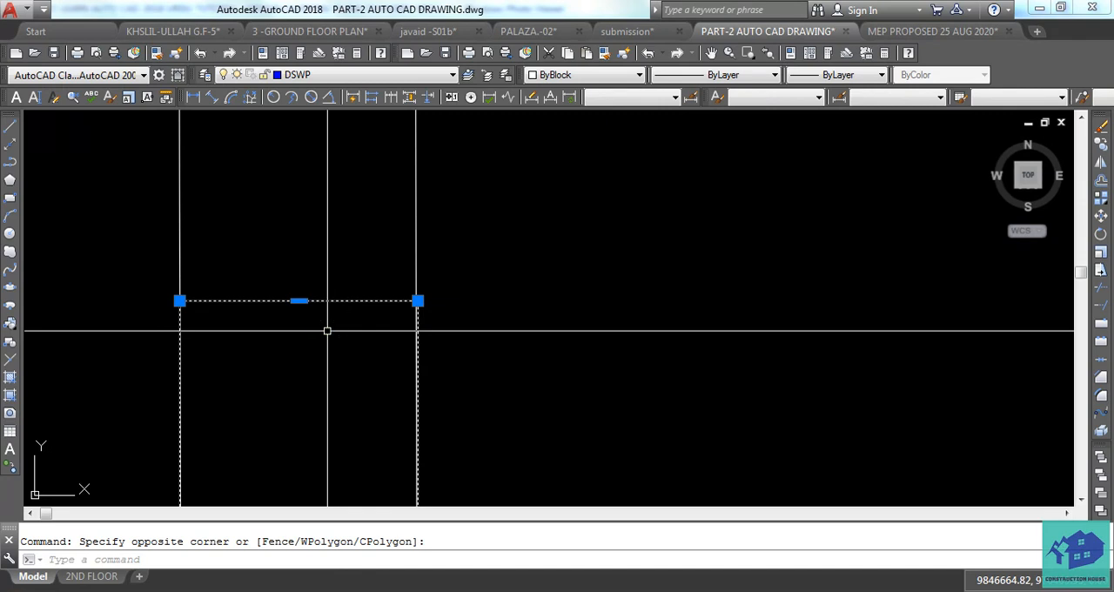
key("Delete")
Redraw the rectangle across the thickness of the left outer wall, beside the double door.
left_click(11, 198)
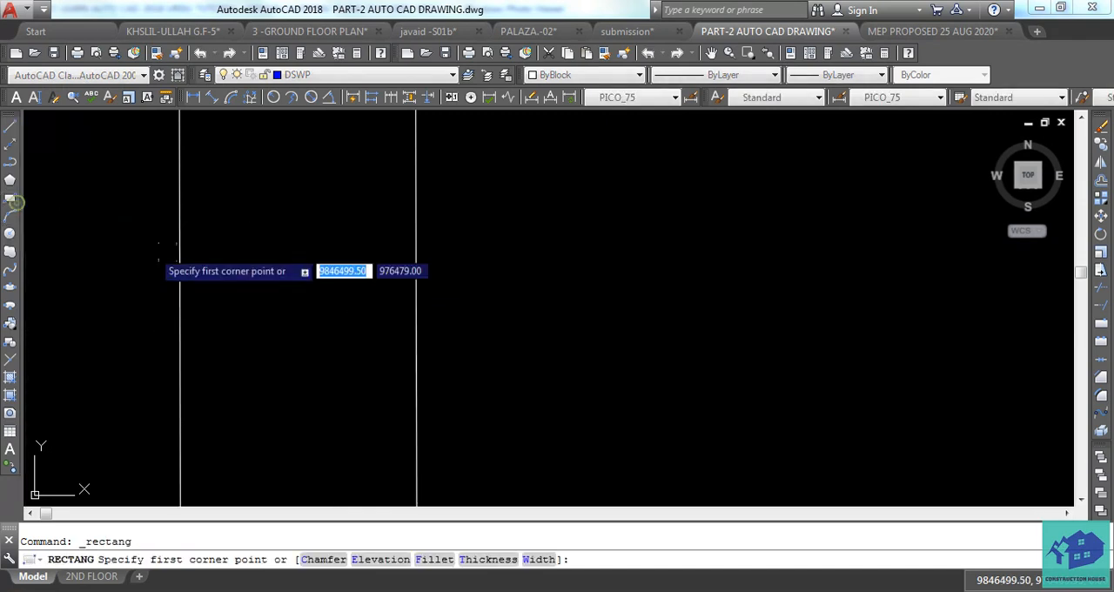
left_click(179, 253)
scroll(179, 252, "down", 4)
middle_click_drag(286, 430, 287, 306)
left_click(274, 412)
key("Escape")
Inspect closely how the edges of the redrawn rectangle fit the faces of the left outer wall.
scroll(326, 400, "down", 4)
scroll(292, 322, "up", 6)
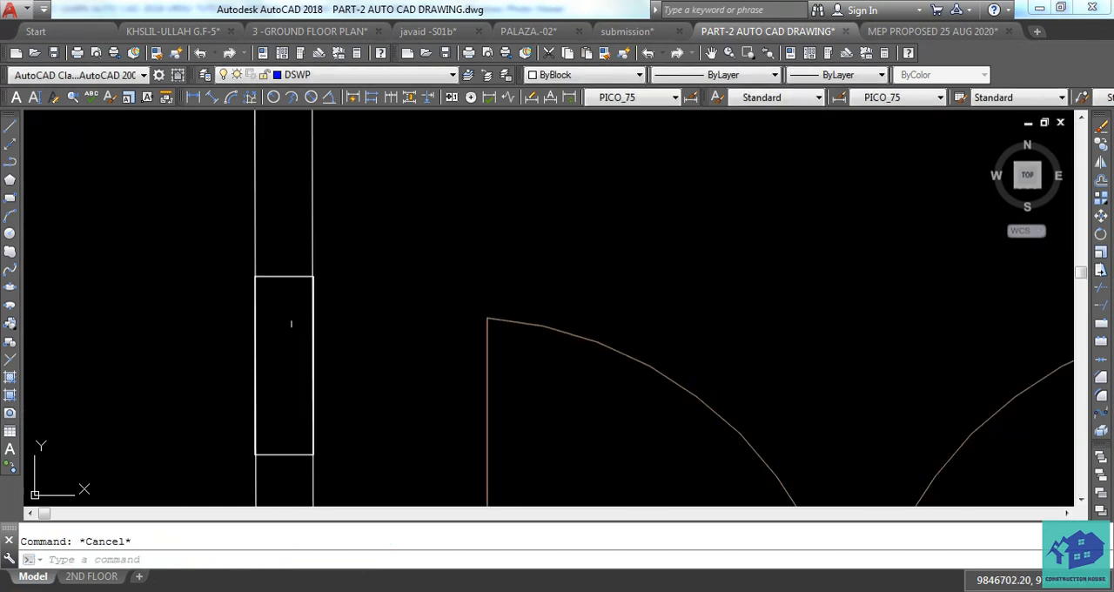
scroll(275, 257, "down", 2)
scroll(267, 242, "up", 2)
scroll(267, 241, "up", 6)
scroll(313, 249, "down", 12)
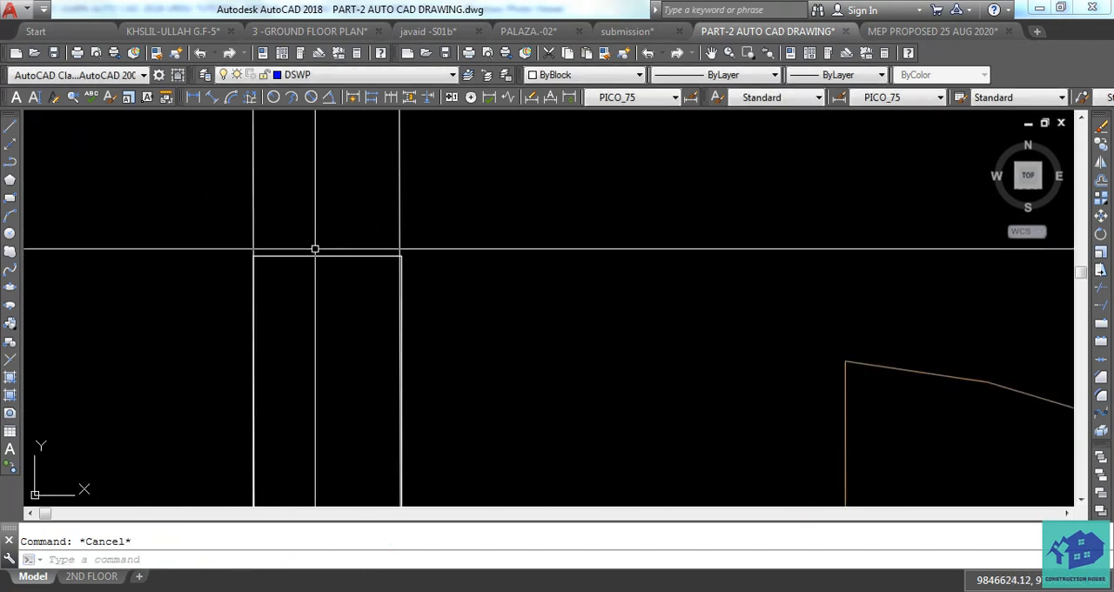
scroll(318, 261, "up", 4)
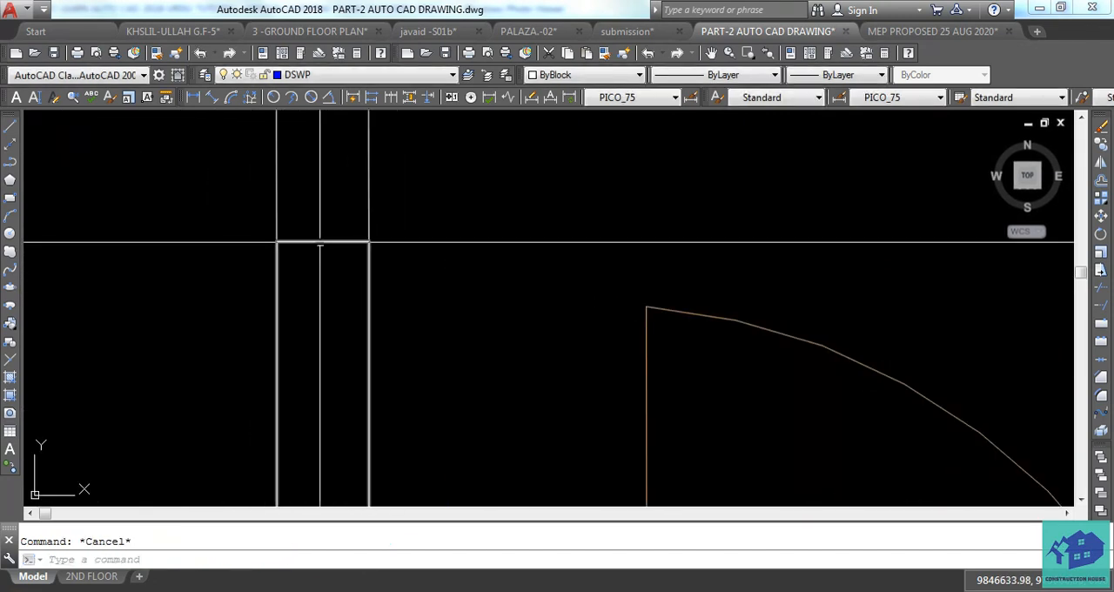
scroll(235, 291, "down", 2)
scroll(288, 261, "up", 2)
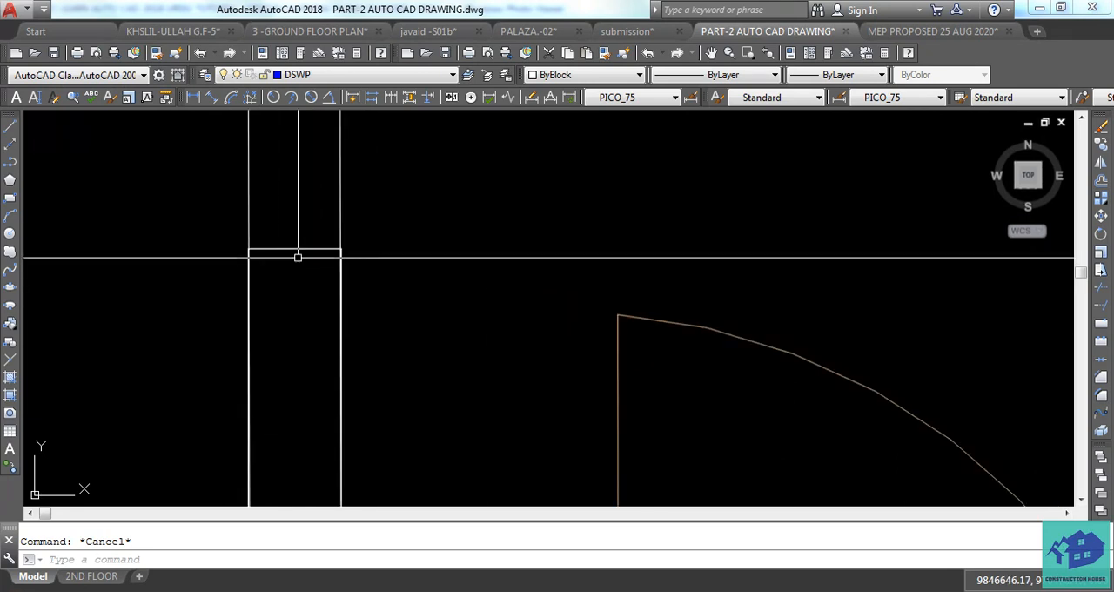
Open a hatch for the rectangle in the left outer wall and choose the SOLID pattern.
left_click(297, 249)
mouse_move(294, 250)
scroll(301, 296, "down", 4)
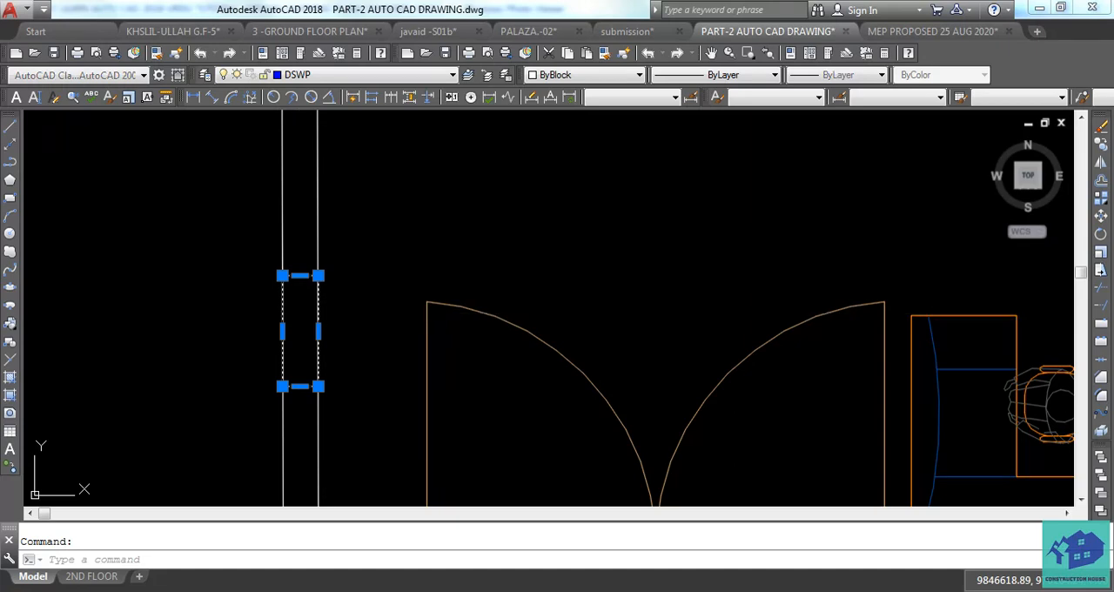
type("H")
key("Return")
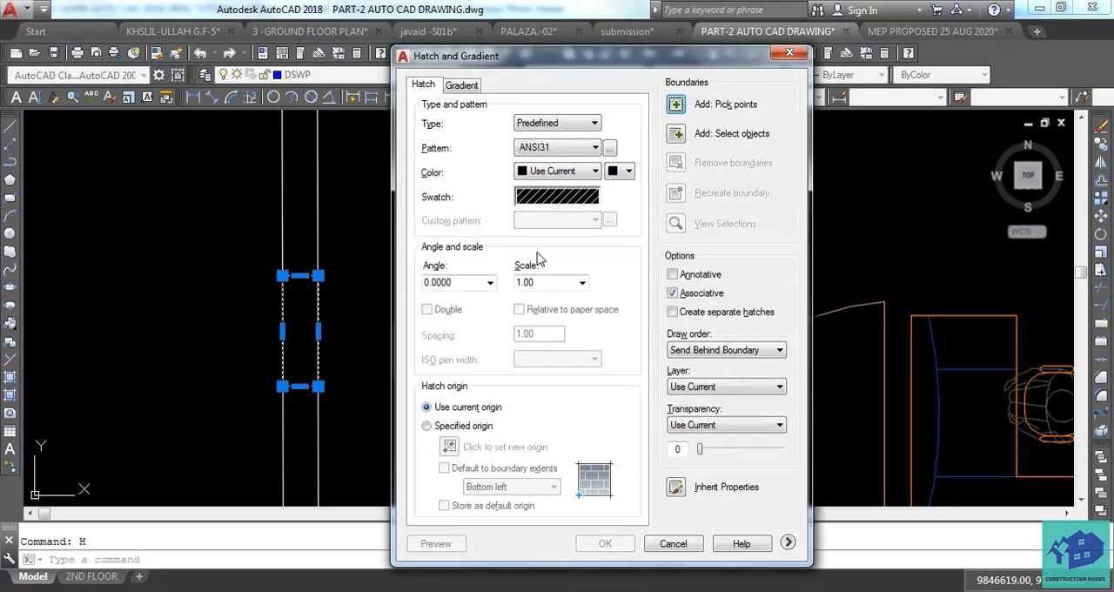
left_click(609, 149)
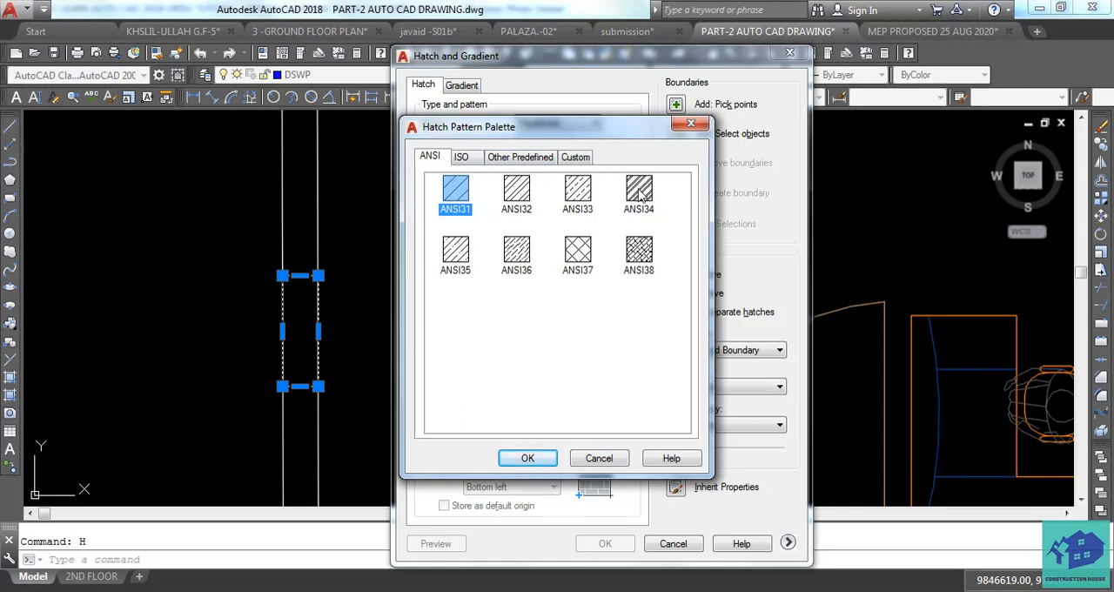
left_click(474, 161)
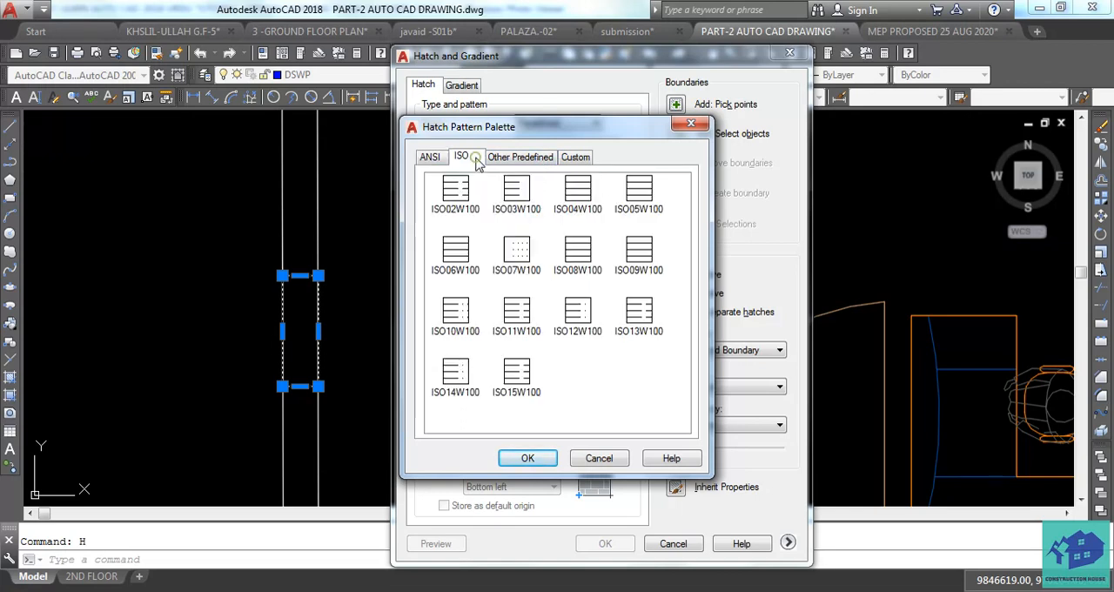
left_click(540, 157)
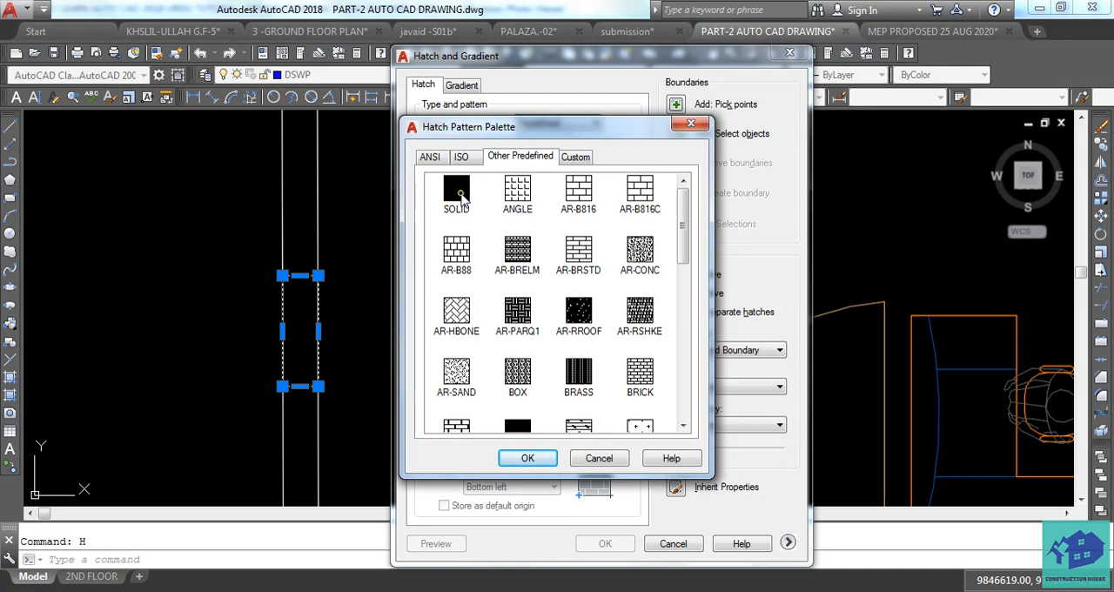
left_click(456, 196)
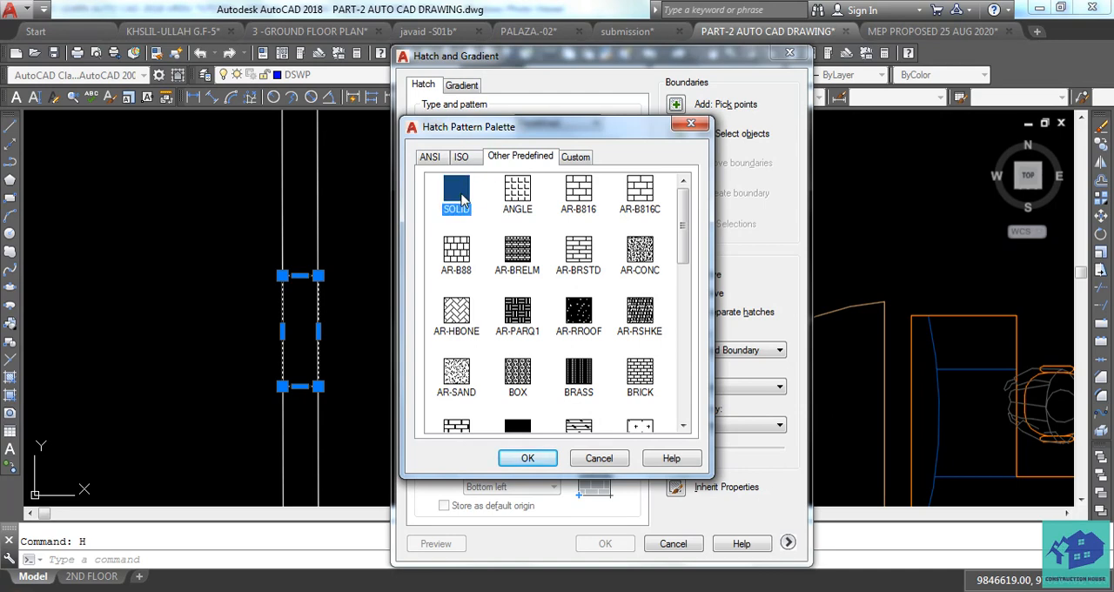
left_click(526, 459)
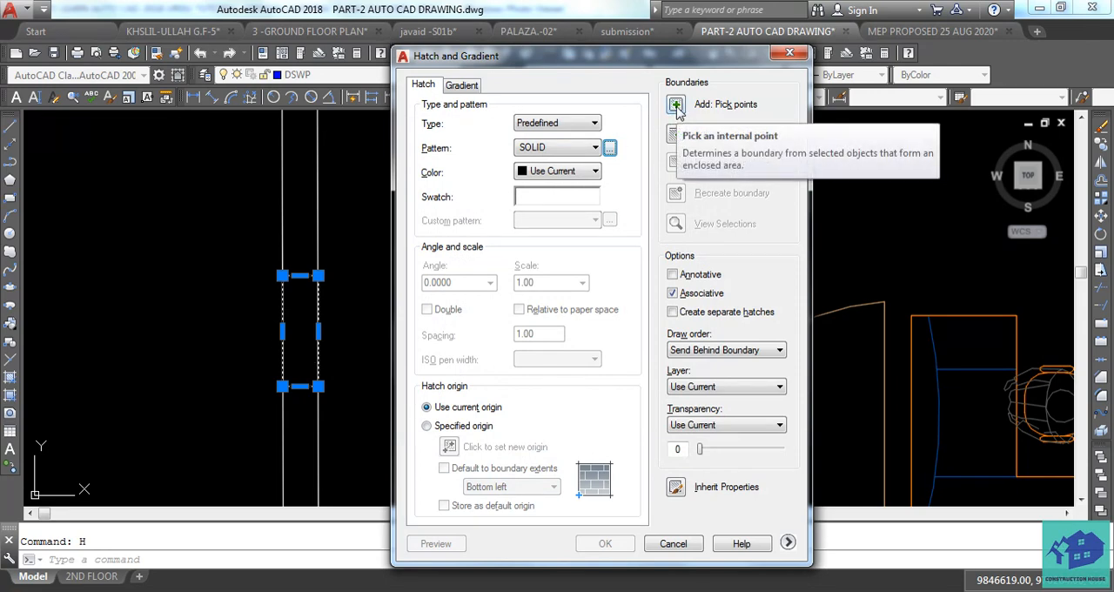
Pick the inside of the rectangle in the left outer wall as the hatch boundary.
left_click(676, 106)
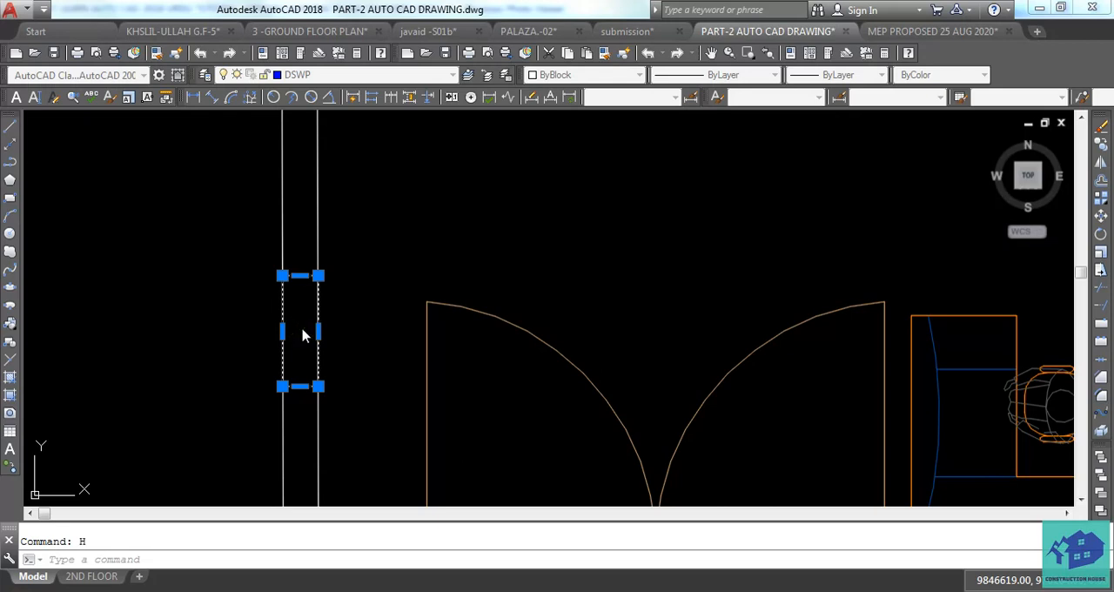
left_click(302, 329)
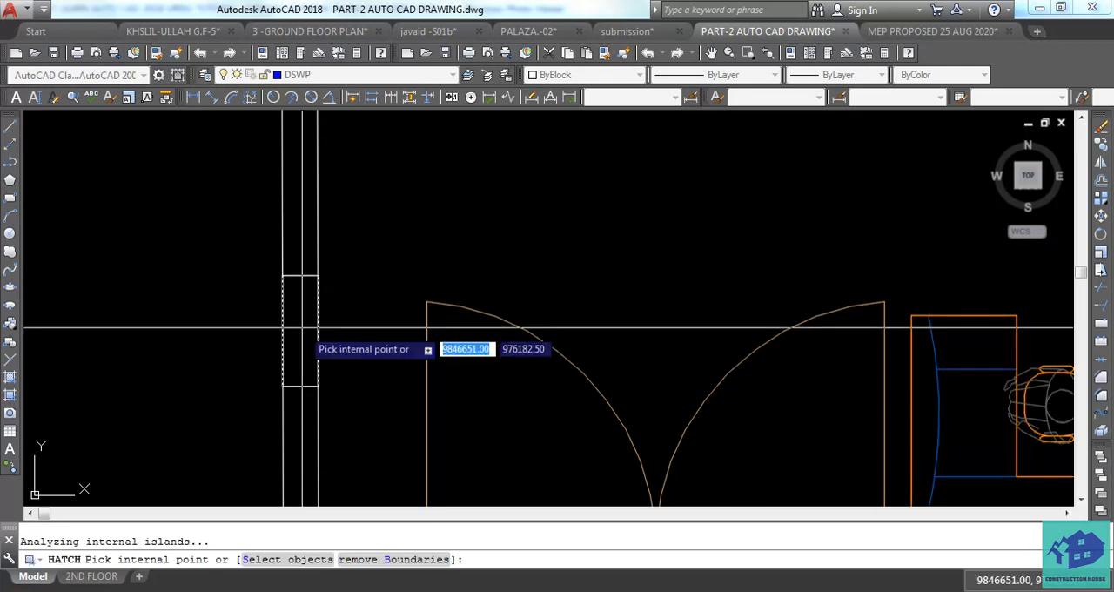
key("Return")
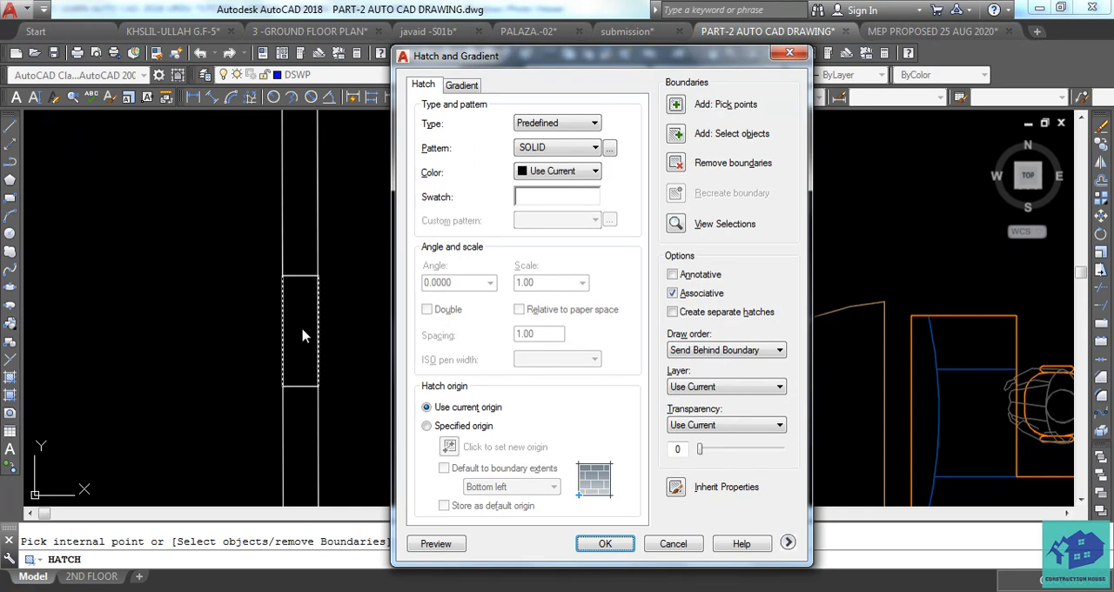
Preview the solid hatch in the left outer wall's rectangle and apply it.
left_click(434, 543)
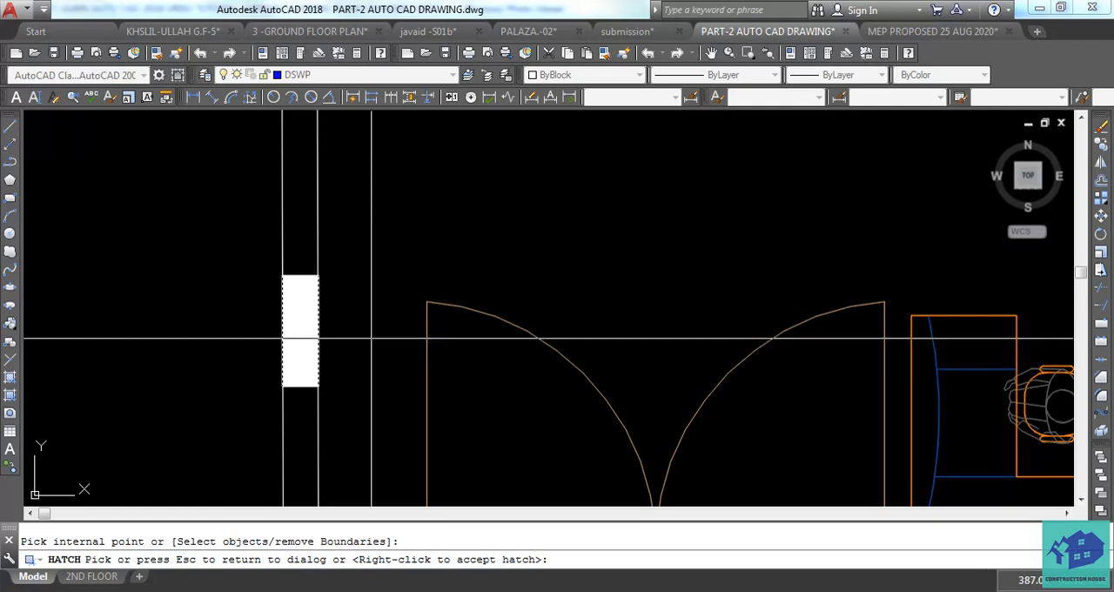
key("Escape")
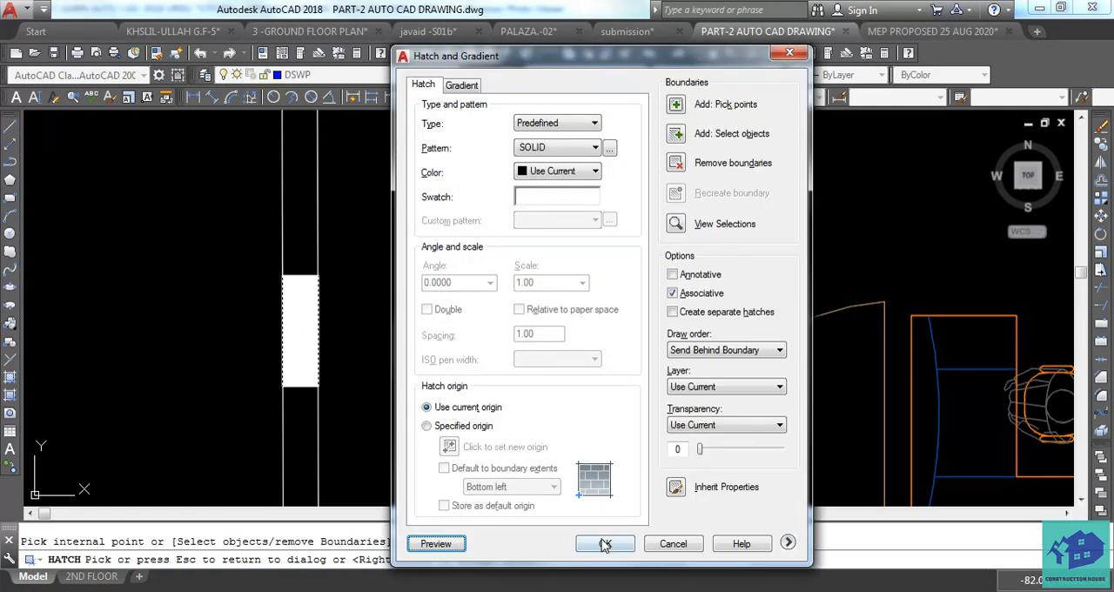
left_click(604, 544)
Inspect the solid-filled rectangle in the left outer wall, both close up and within the whole shop plan.
scroll(507, 363, "down", 5)
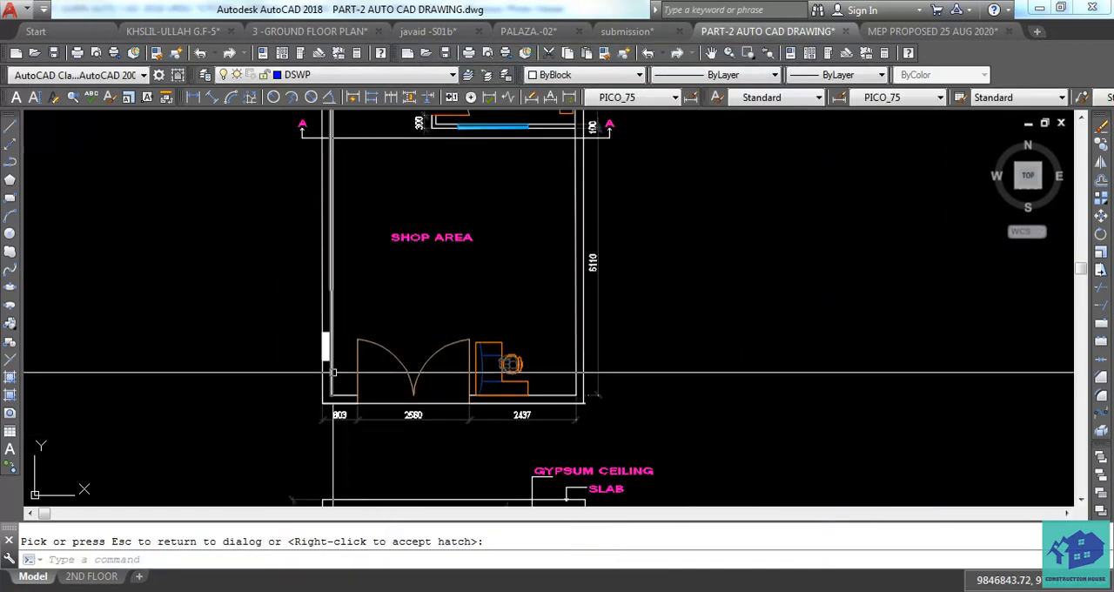
scroll(333, 373, "up", 4)
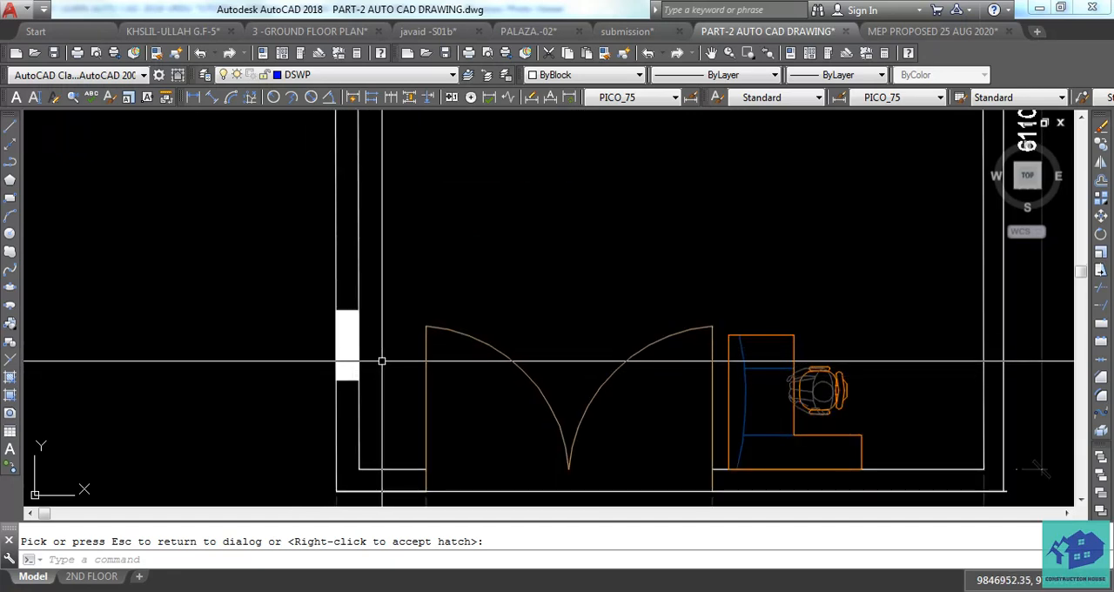
scroll(381, 359, "down", 5)
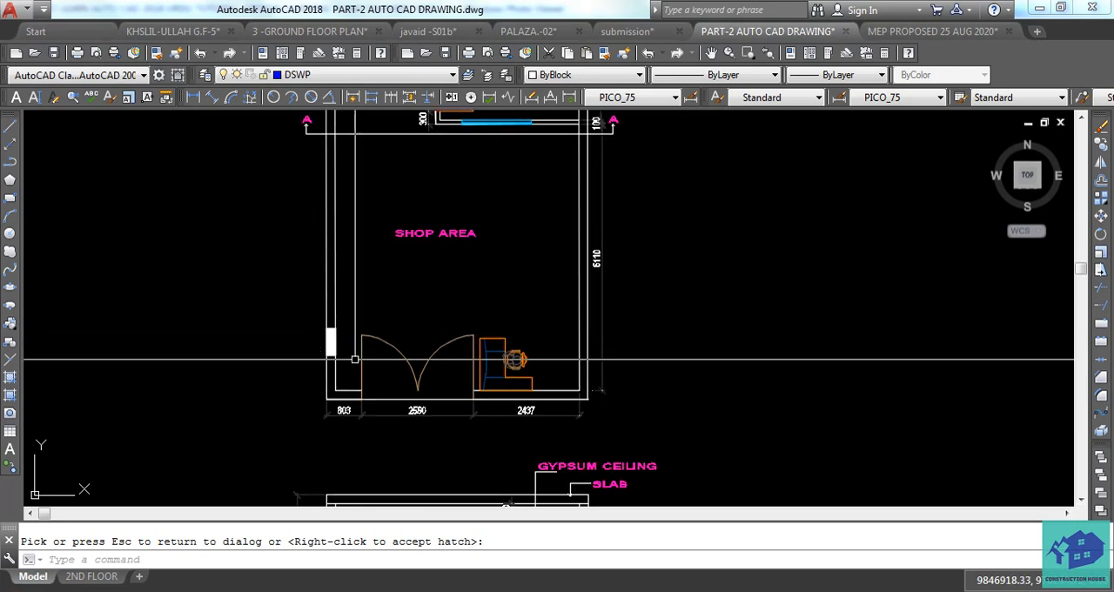
scroll(360, 361, "up", 5)
scroll(219, 247, "up", 2)
middle_click_drag(226, 218, 233, 258)
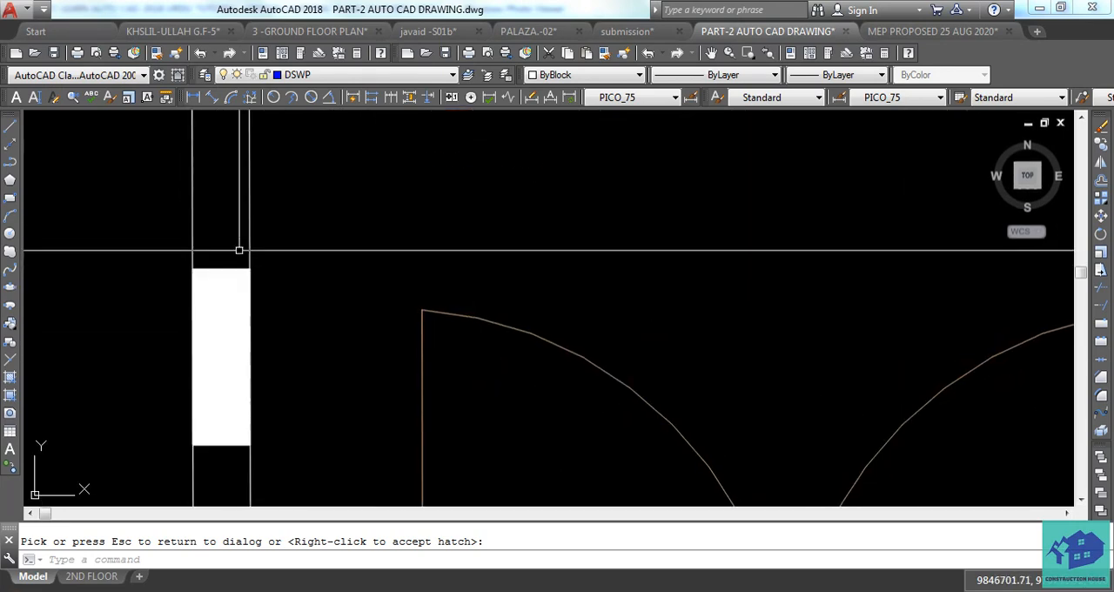
left_click(241, 249)
left_click(215, 286)
scroll(269, 331, "down", 4)
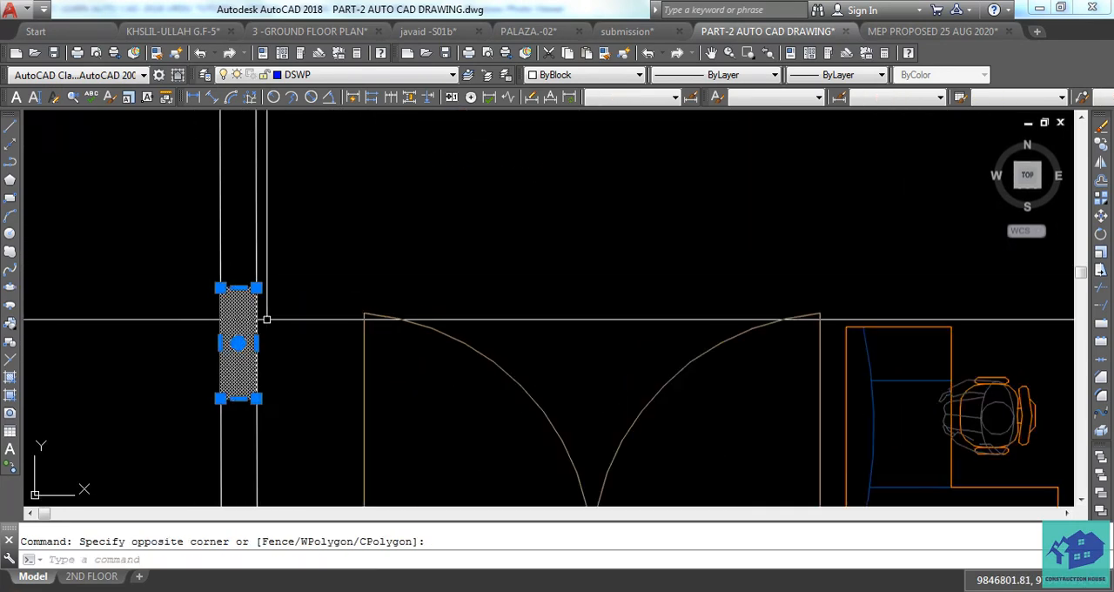
key("Escape")
Draw a rectangle about 179 by 1265 across the thickness of the right outer wall, near the reception desk.
middle_click_drag(664, 340, 503, 340)
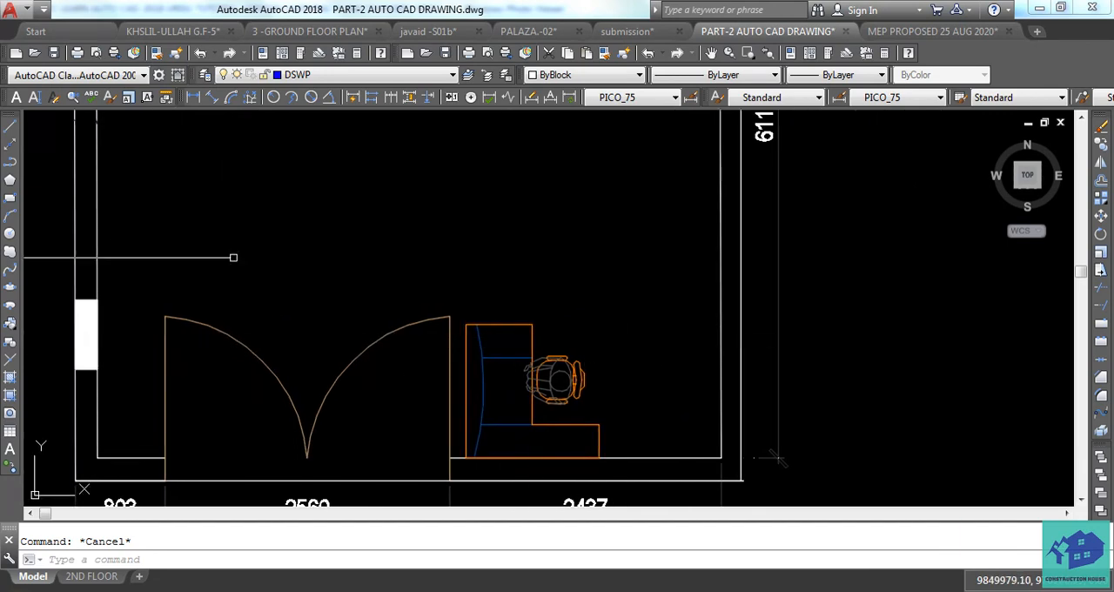
left_click(10, 202)
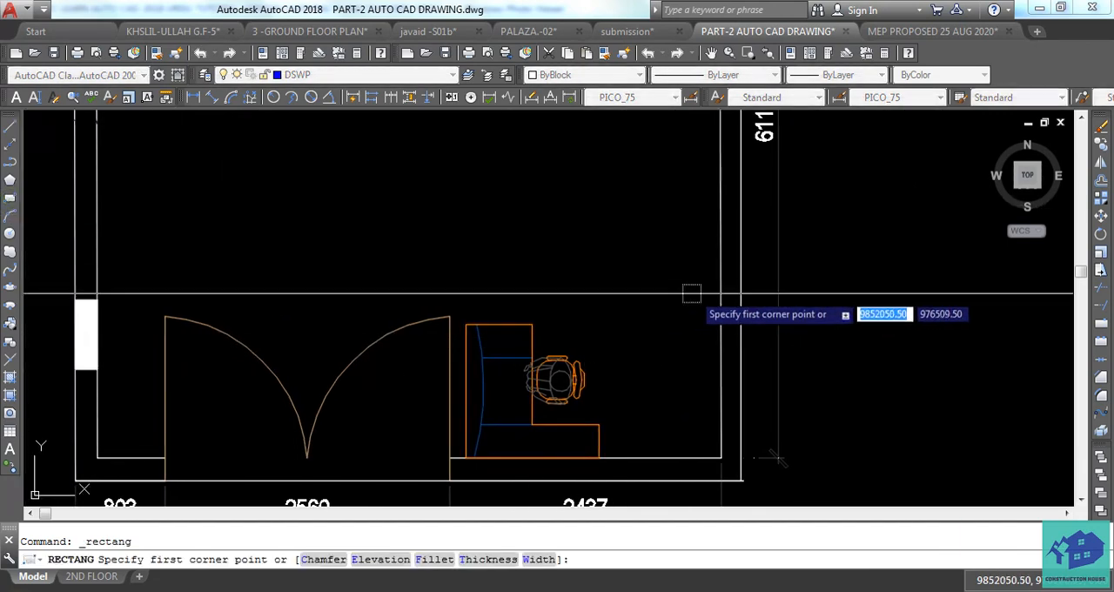
left_click(720, 247)
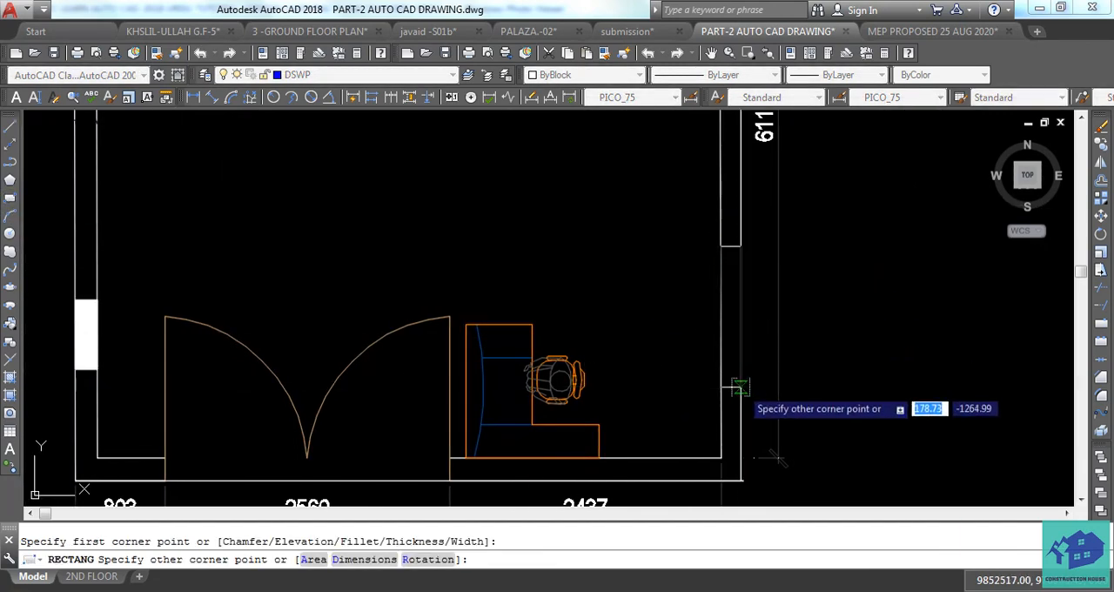
left_click(741, 386)
key("Escape")
Open a hatch for the rectangle in the right outer wall and choose the SOLID pattern from the predefined patterns.
scroll(787, 354, "up", 2)
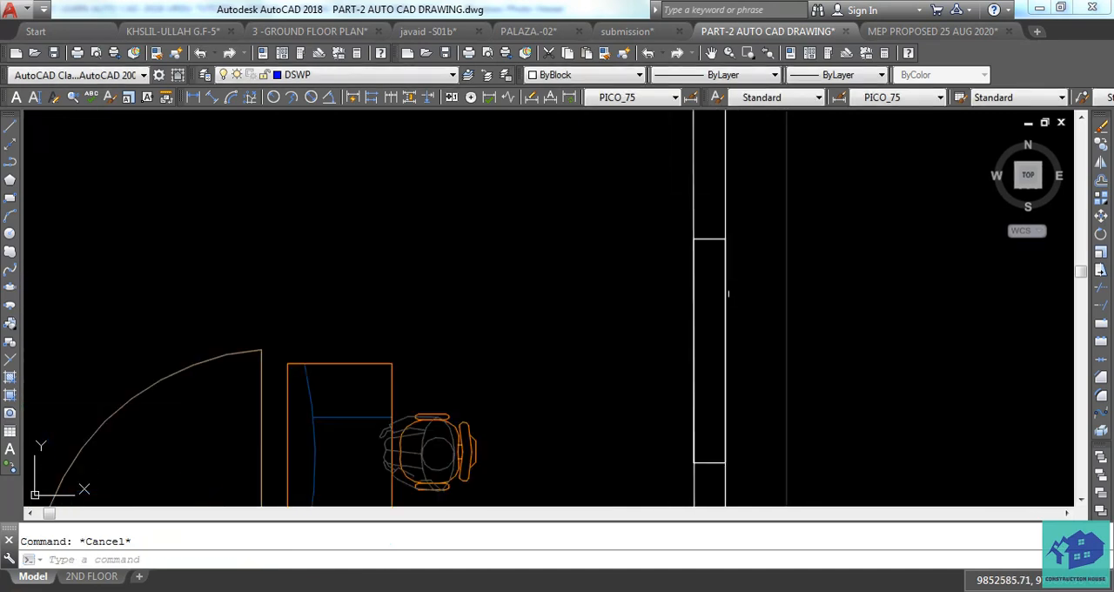
type("H")
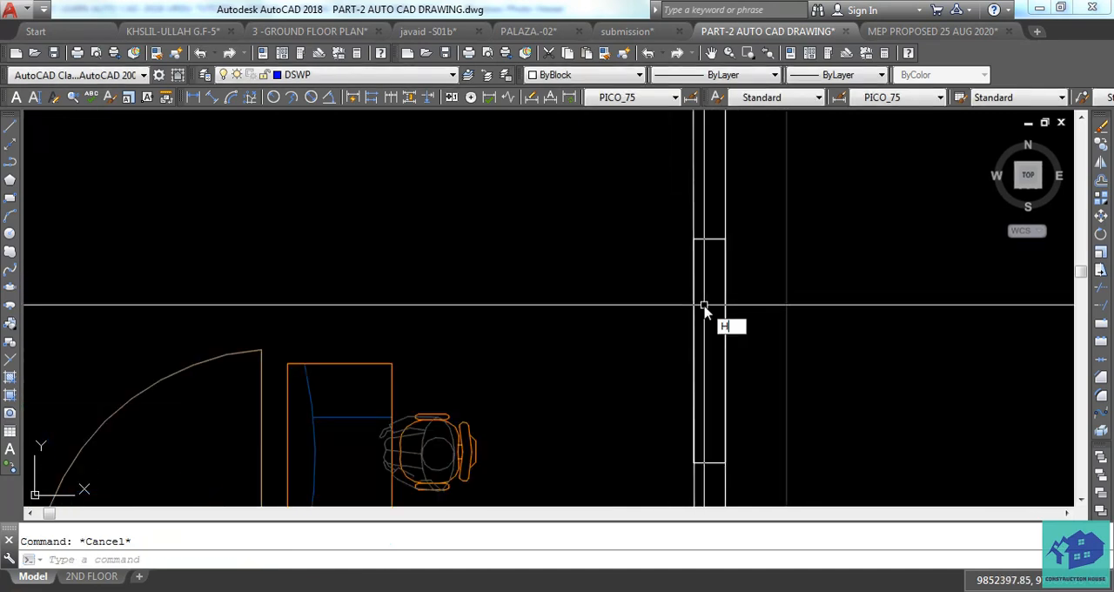
key("Return")
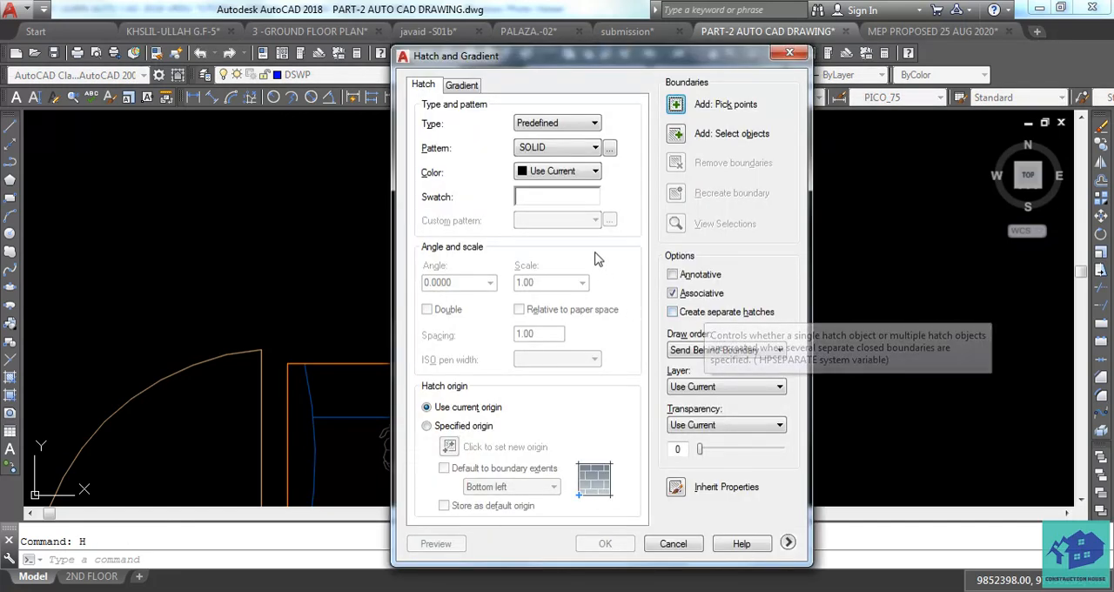
left_click(610, 149)
left_click(462, 160)
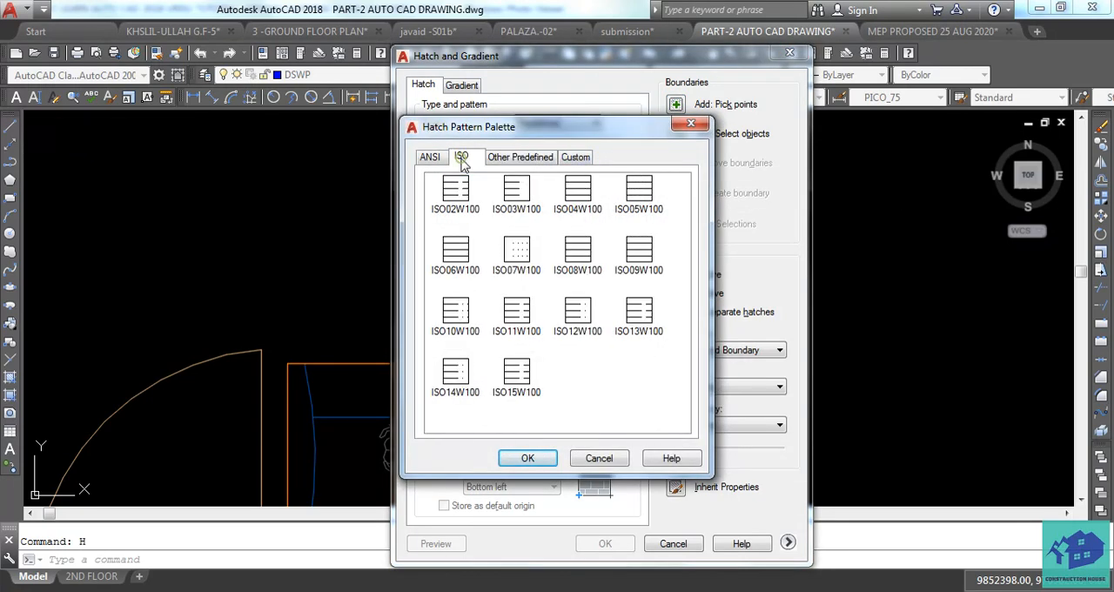
left_click(432, 162)
left_click(487, 164)
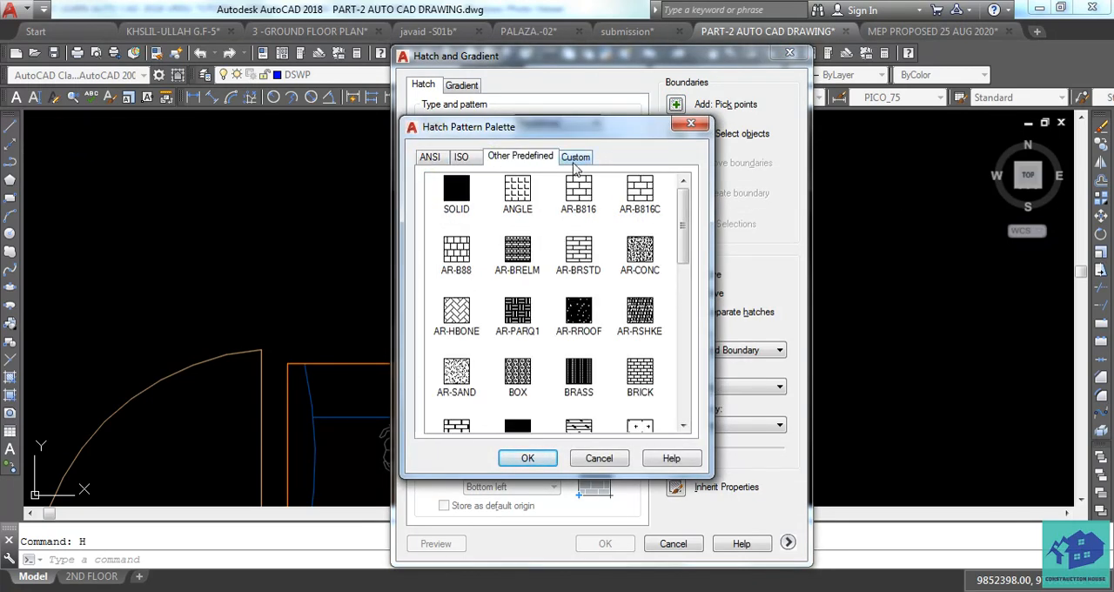
left_click(573, 163)
left_click(515, 166)
left_click(450, 198)
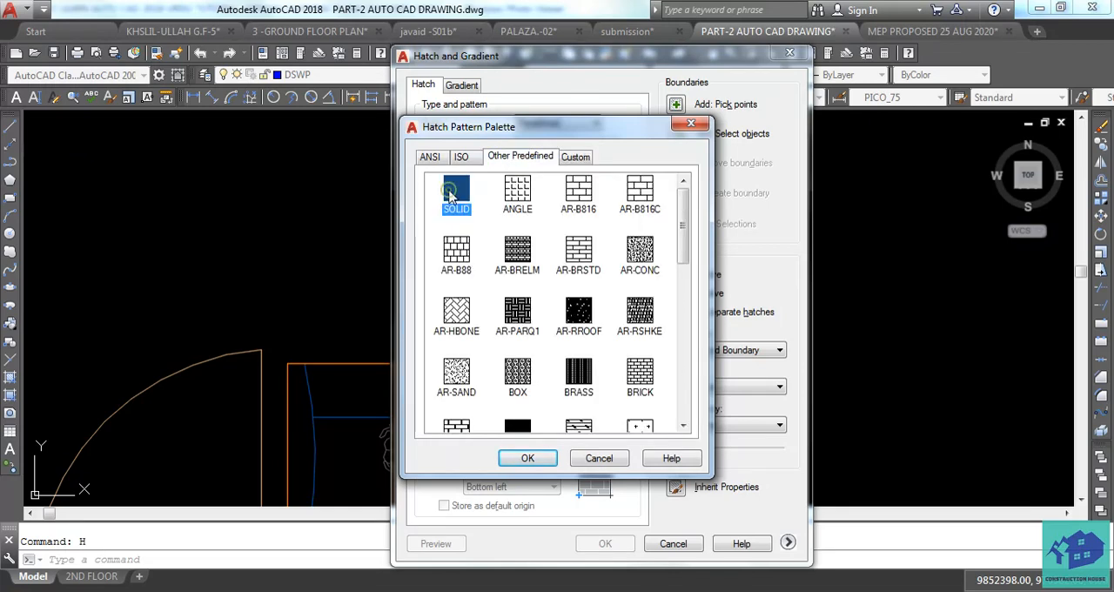
left_click(522, 461)
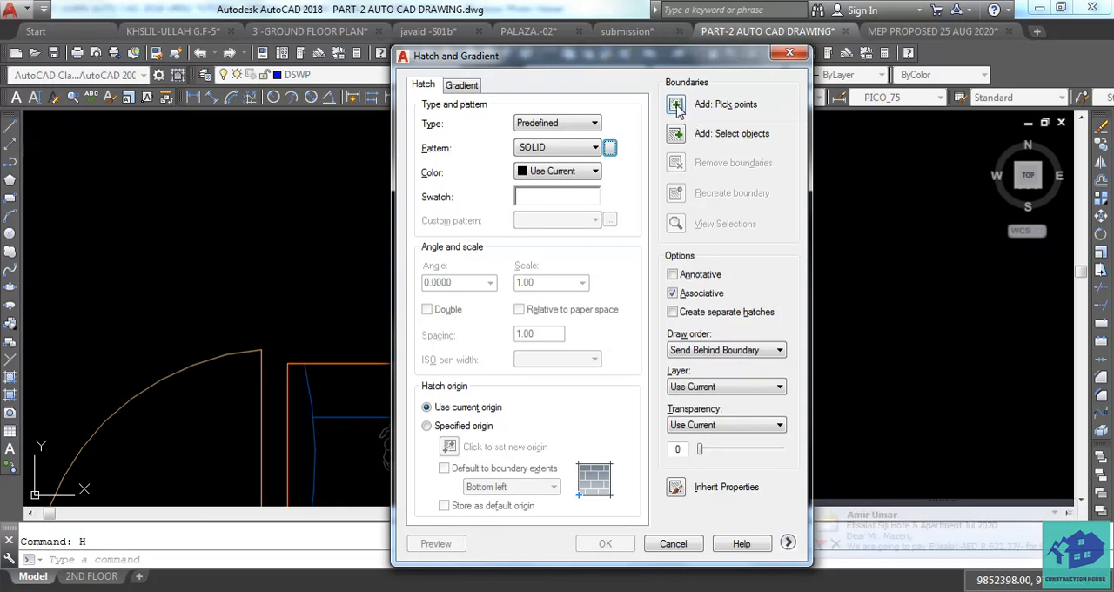
Pick the inside of the rectangle in the right outer wall as the hatch boundary.
left_click(677, 106)
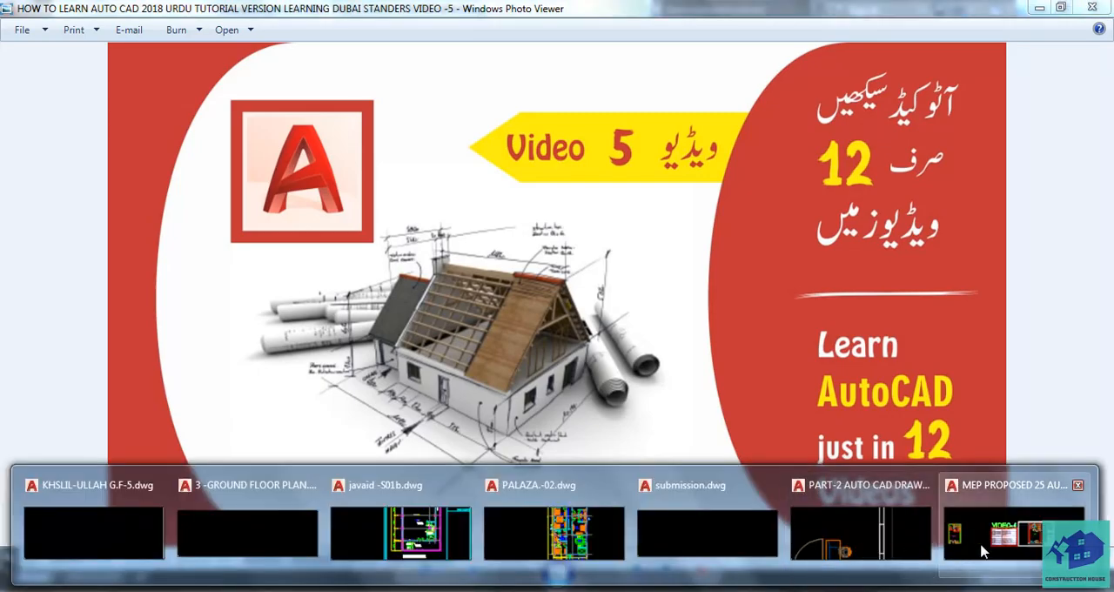
left_click(905, 538)
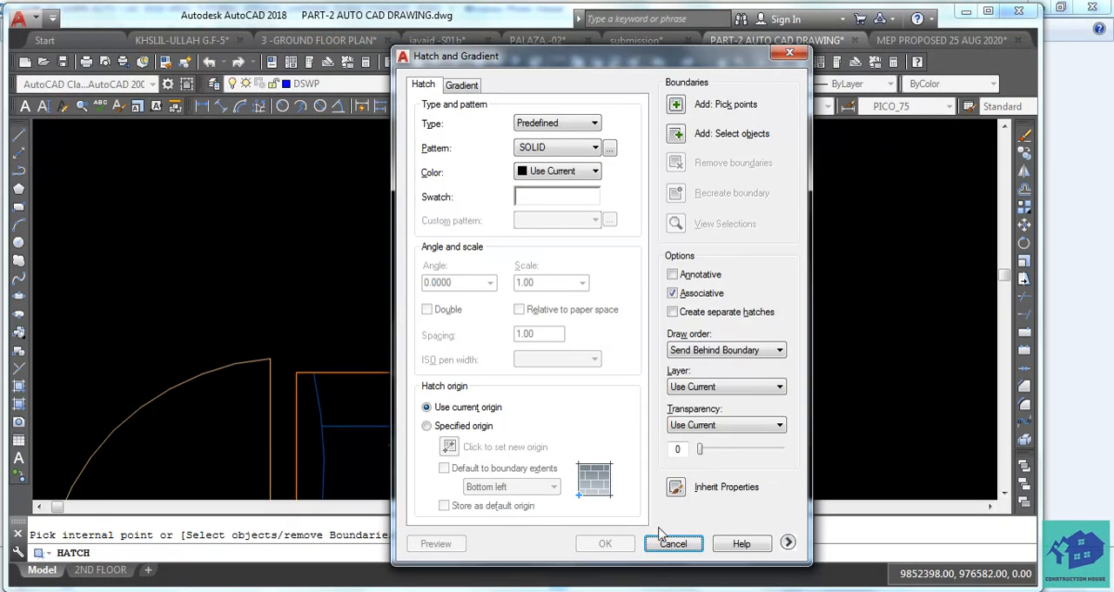
left_click(676, 104)
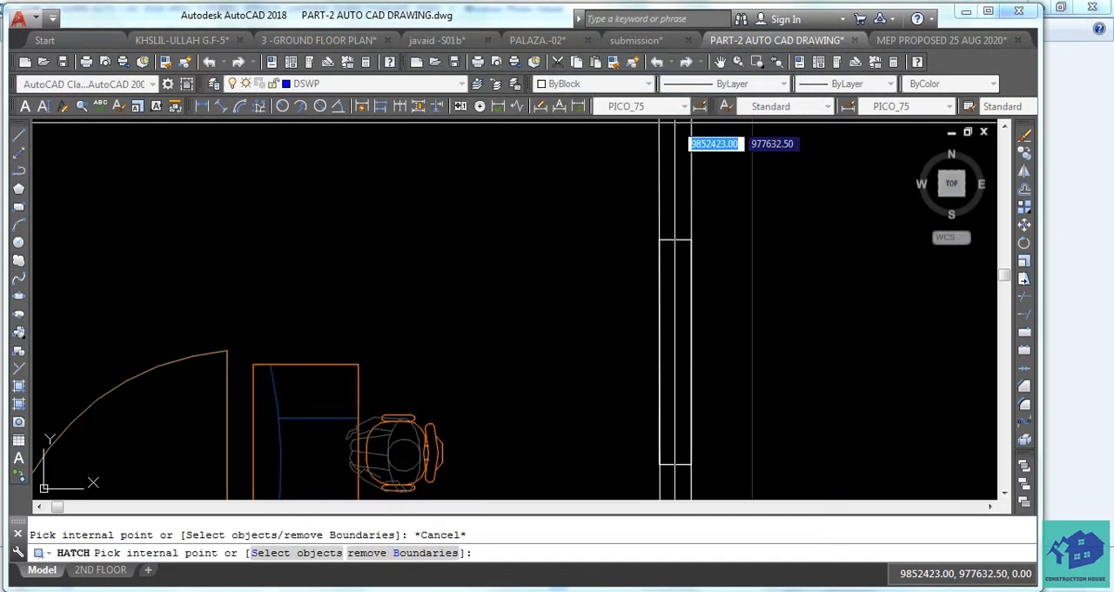
left_click(675, 370)
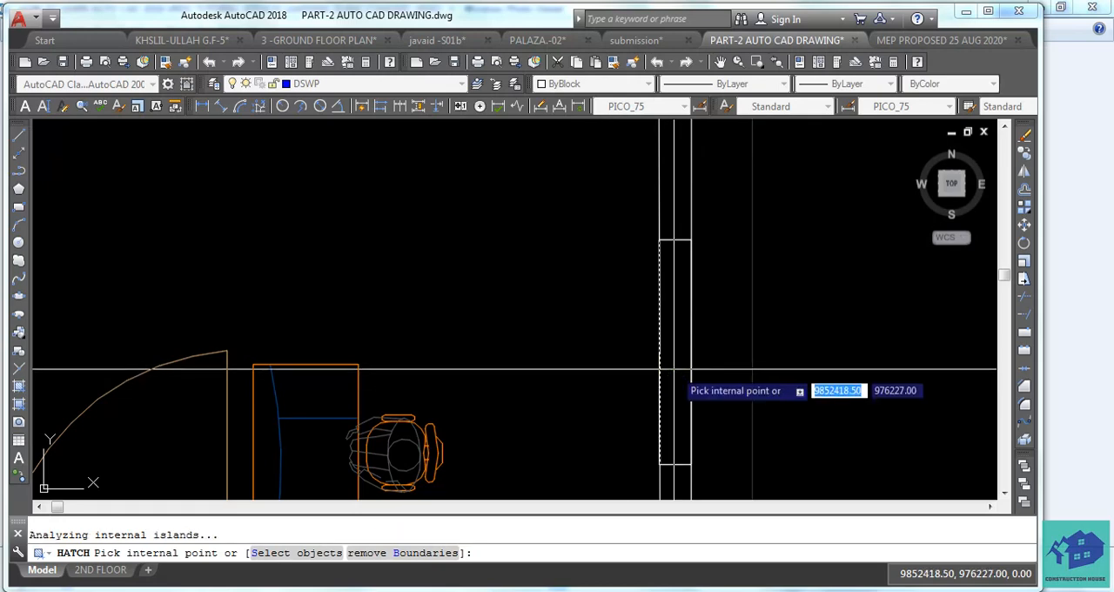
scroll(663, 319, "up", 4)
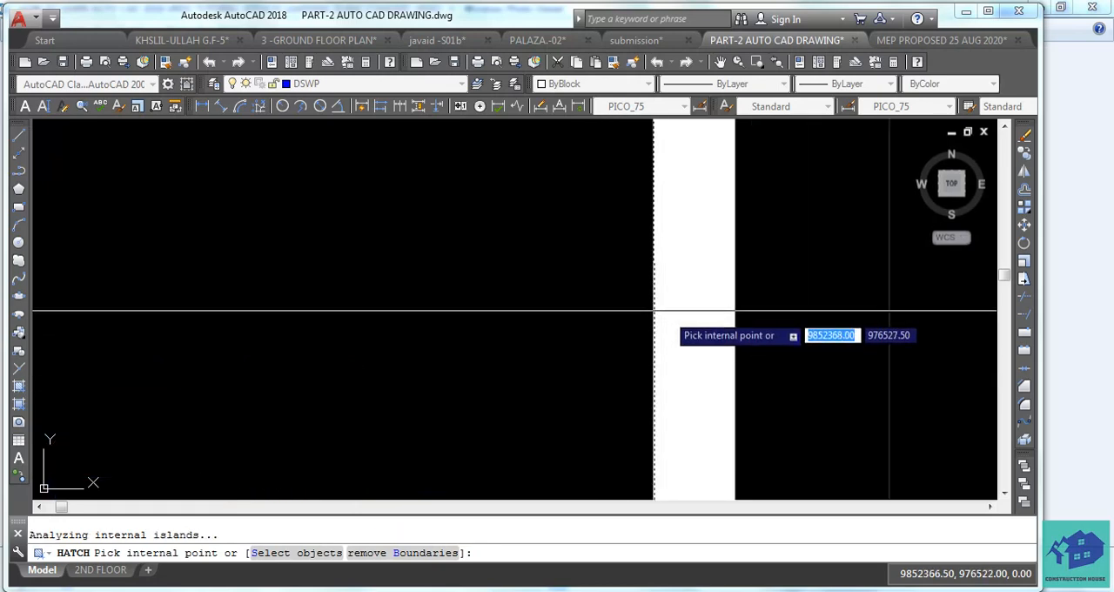
scroll(660, 320, "down", 3)
key("Return")
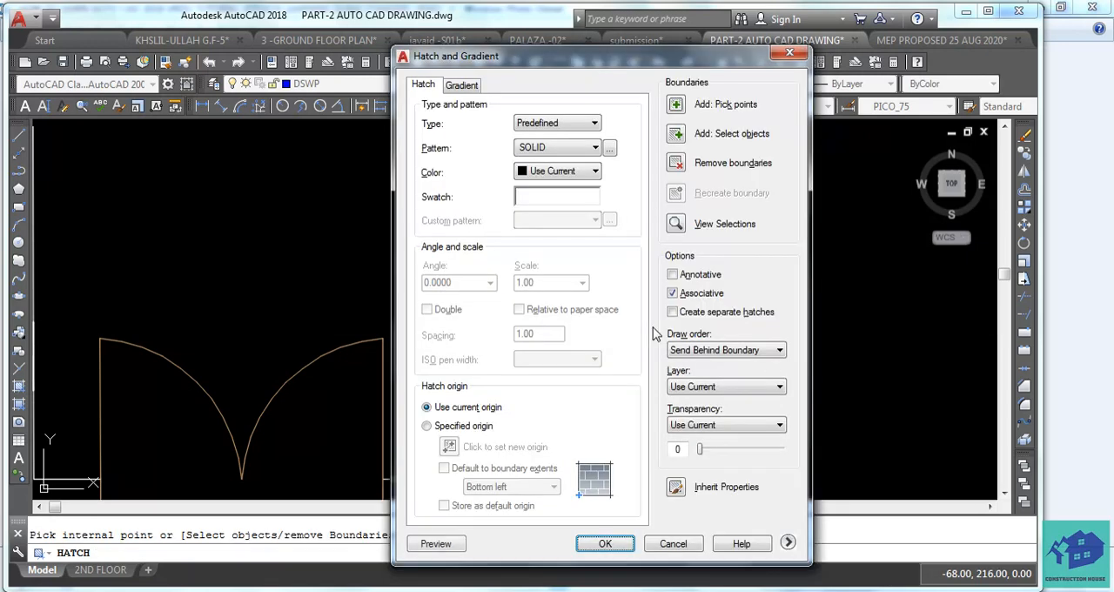
Preview the solid hatch in the right outer wall's rectangle and apply it.
left_click(438, 542)
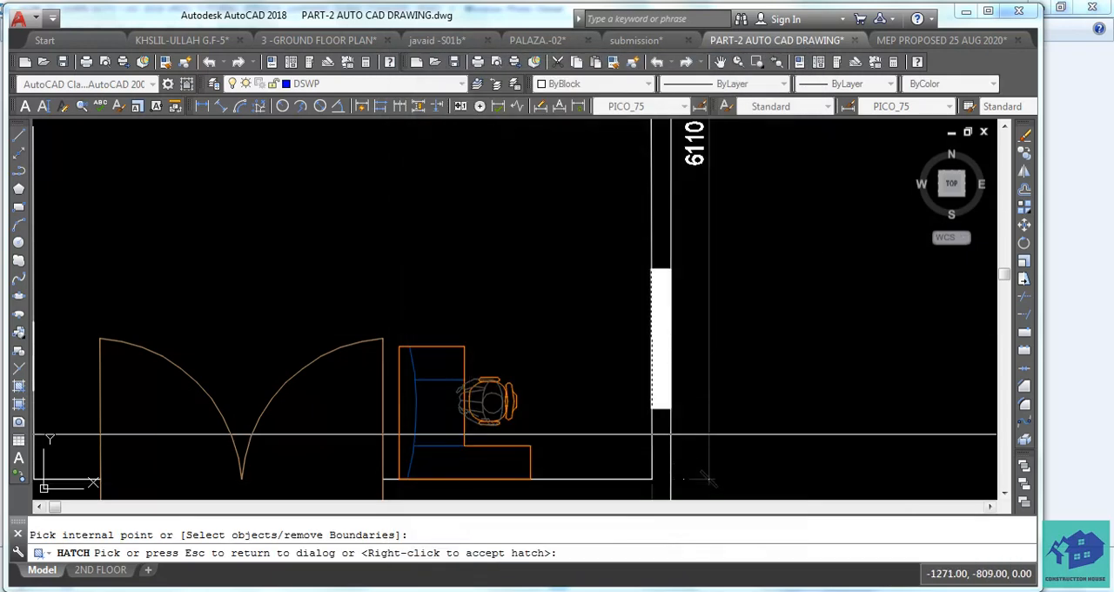
scroll(662, 335, "up", 2)
scroll(647, 336, "up", 3)
scroll(601, 329, "down", 5)
key("Escape")
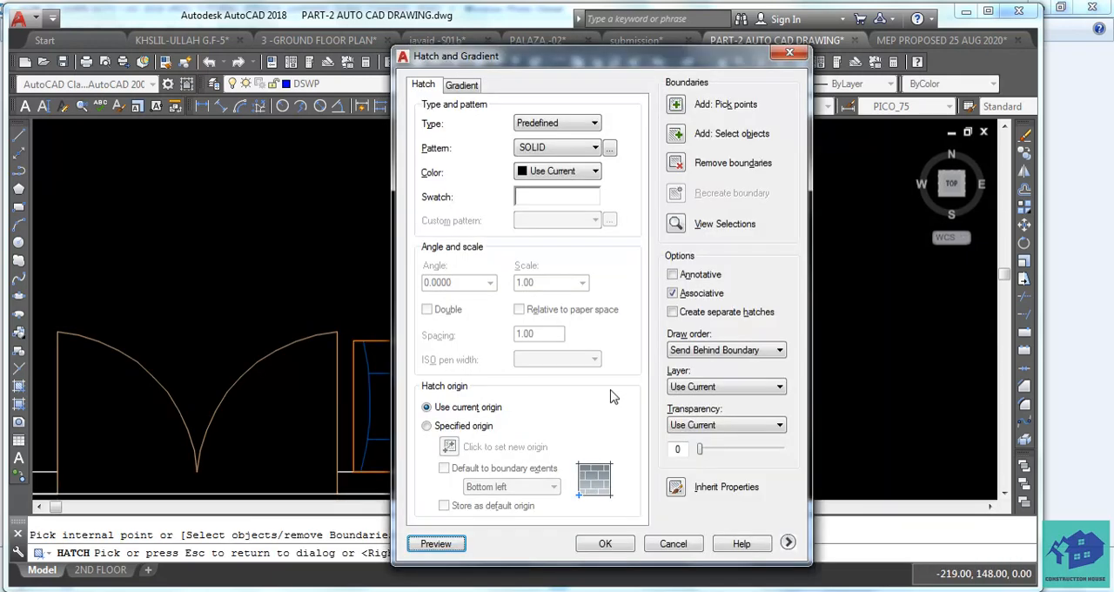
left_click(610, 543)
Look over the floor plans and elevations with the filled wall rectangles and save the drawing.
scroll(696, 339, "down", 4)
scroll(694, 342, "up", 5)
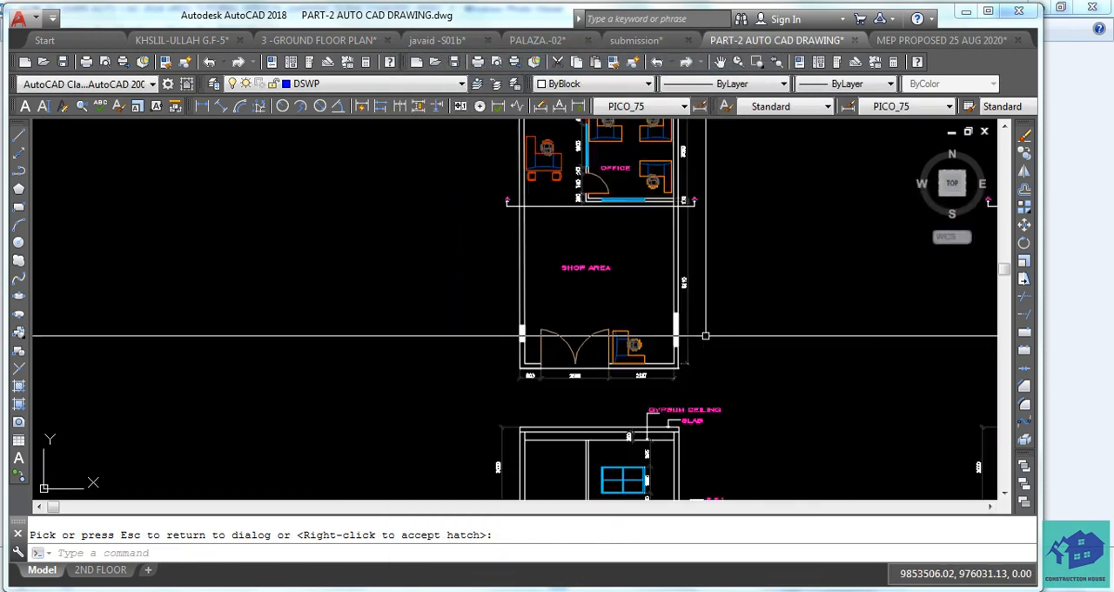
middle_click_drag(694, 342, 719, 392)
scroll(718, 393, "down", 2)
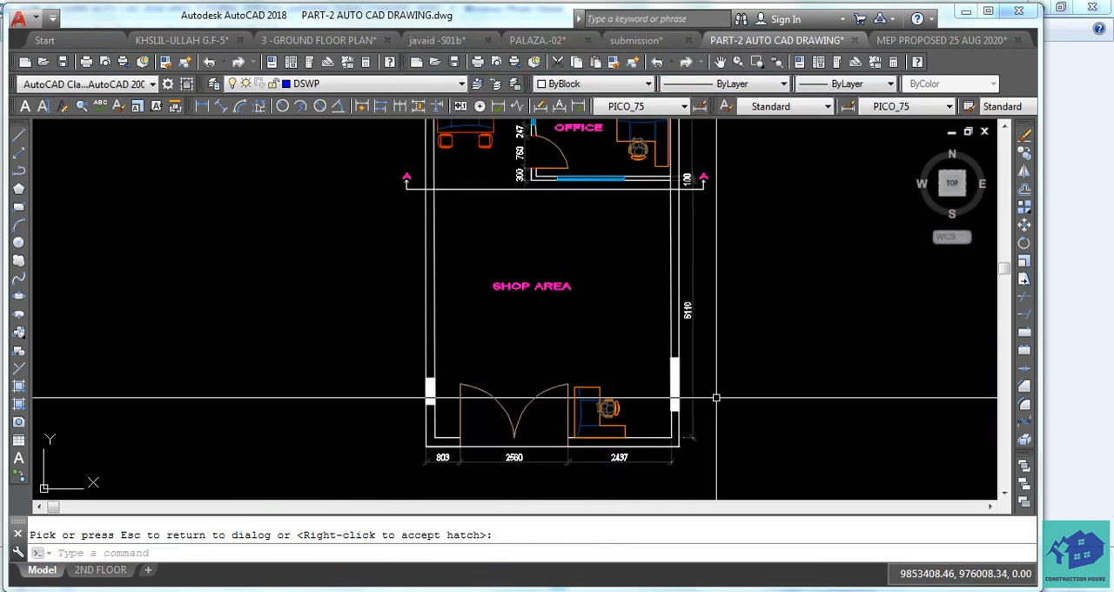
scroll(728, 393, "down", 3)
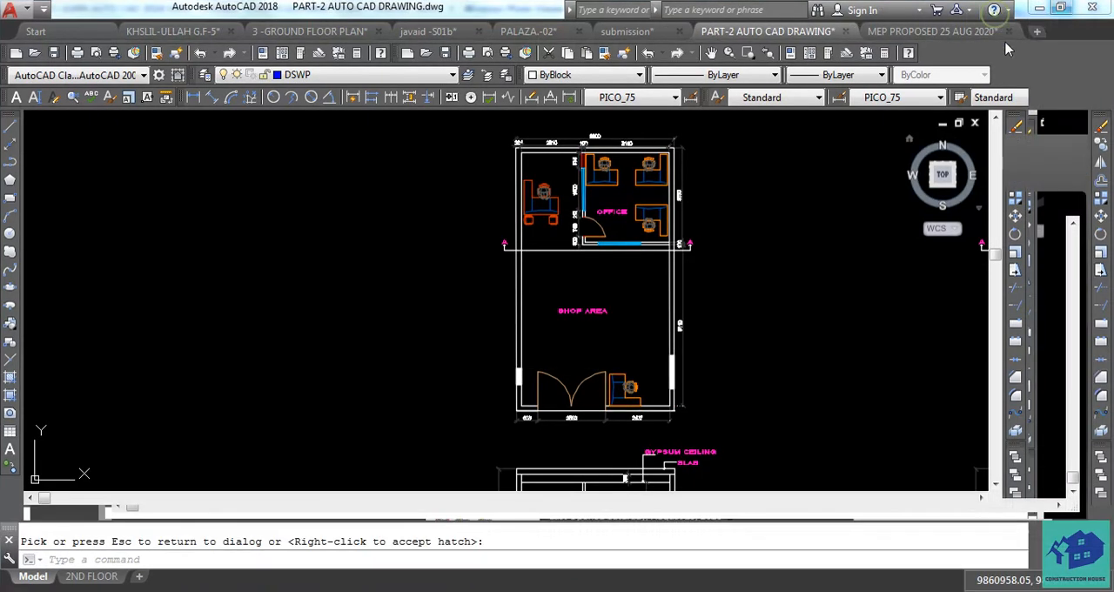
scroll(913, 174, "down", 2)
middle_click_drag(875, 199, 734, 206)
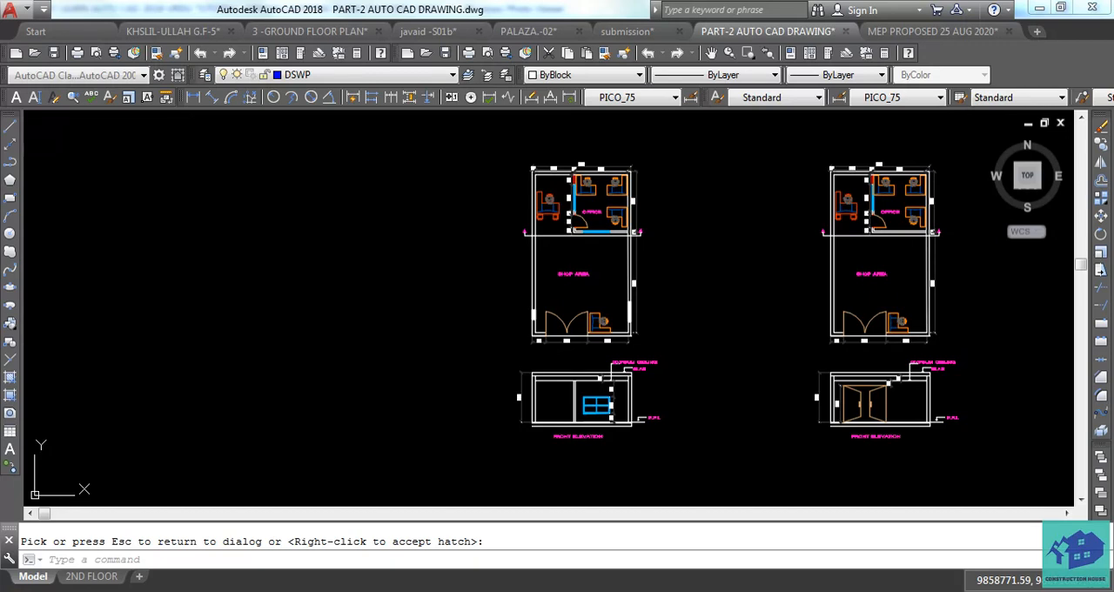
key("ctrl+s")
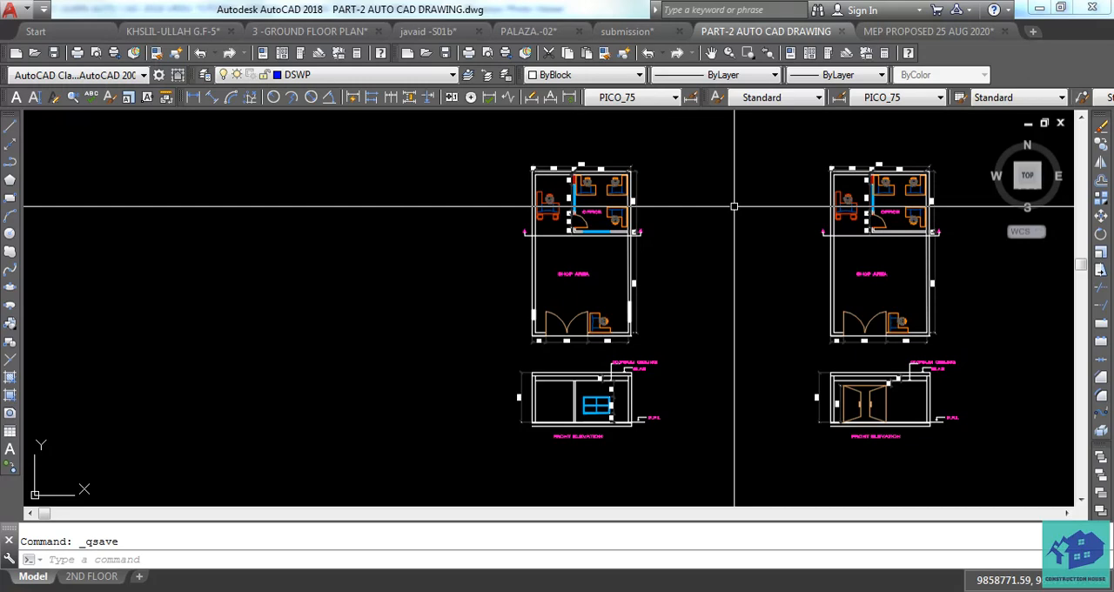
Edit the large green title text beside the plans so that it reads VIDEO-5.
scroll(733, 206, "down", 5)
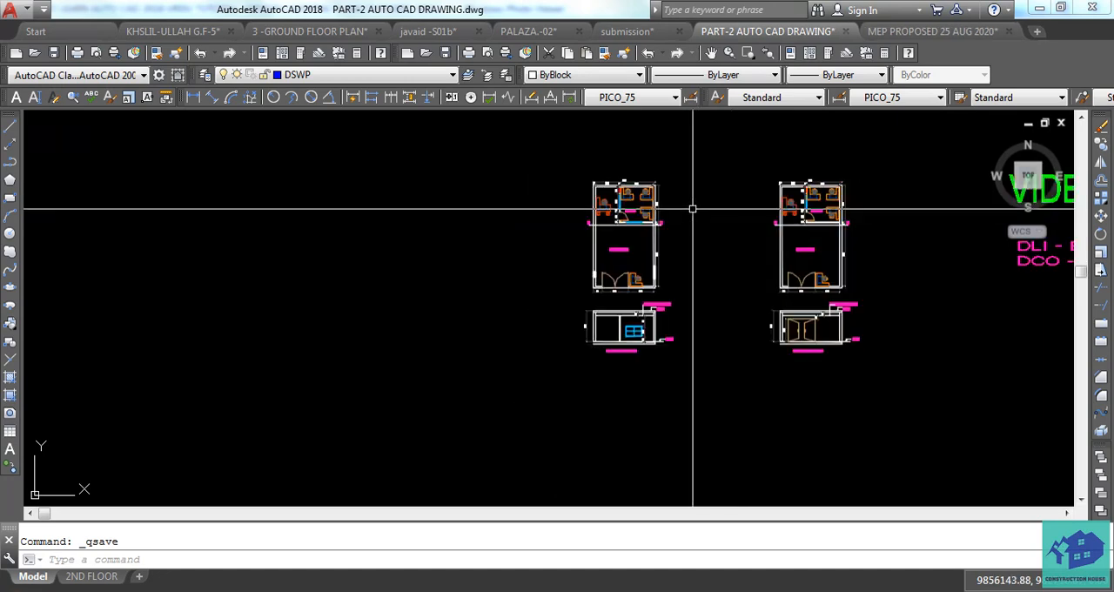
scroll(861, 228, "up", 9)
double_click(862, 228)
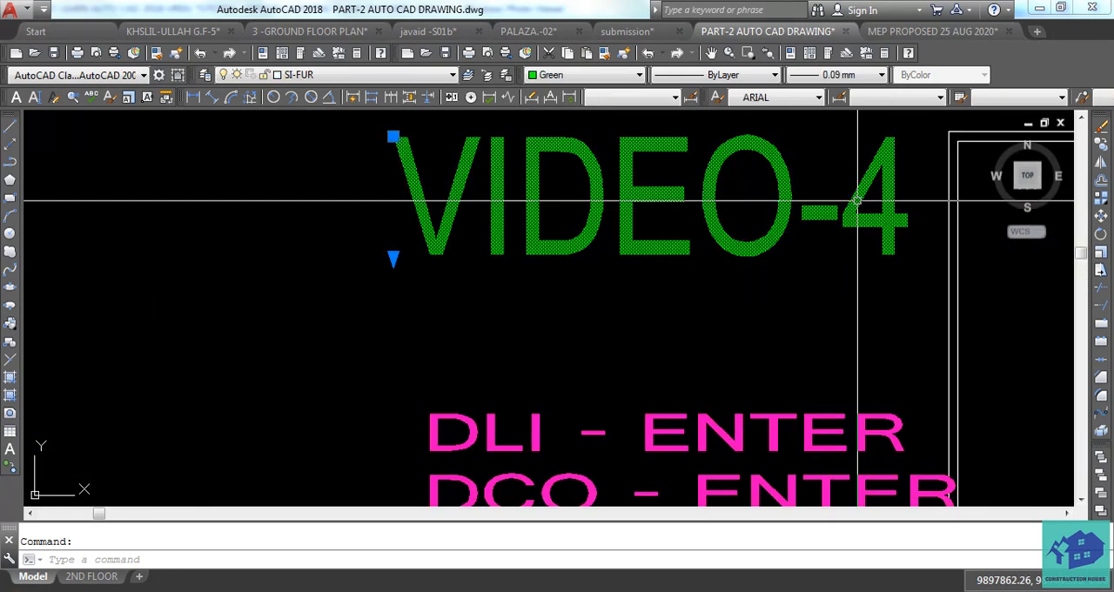
double_click(889, 201)
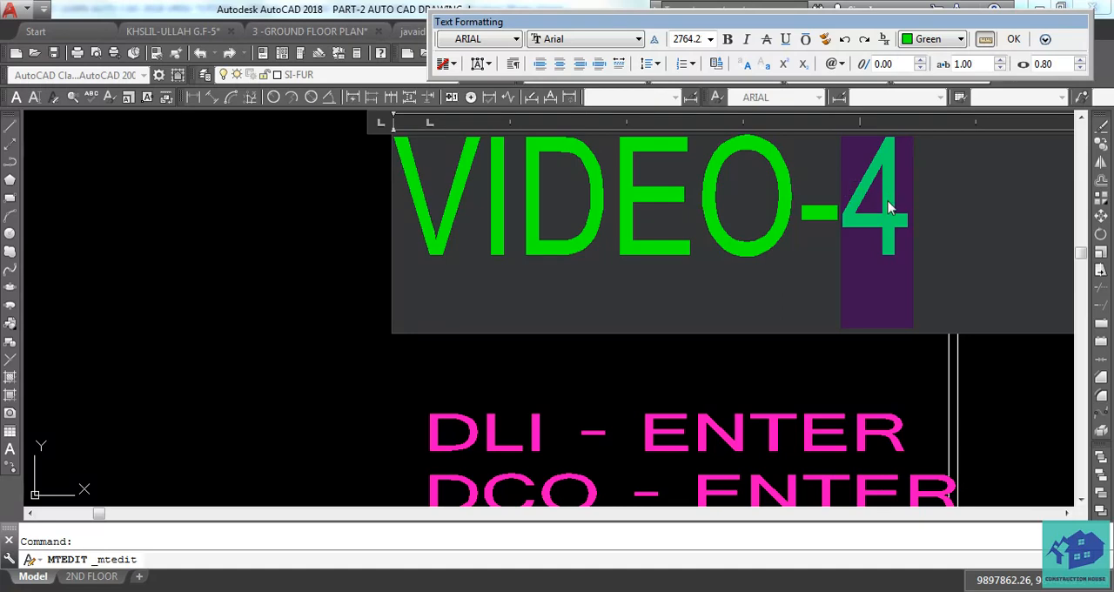
type("5")
left_click(561, 383)
scroll(738, 346, "down", 3)
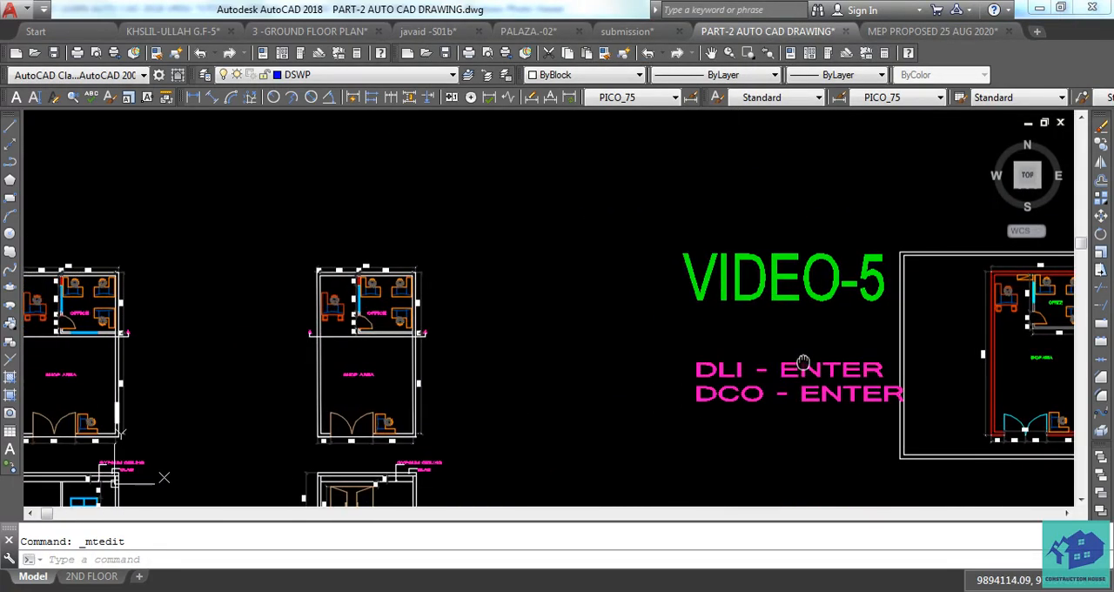
mouse_move(766, 348)
middle_mouse_down()
mouse_move(896, 325)
mouse_move(776, 314)
middle_mouse_up()
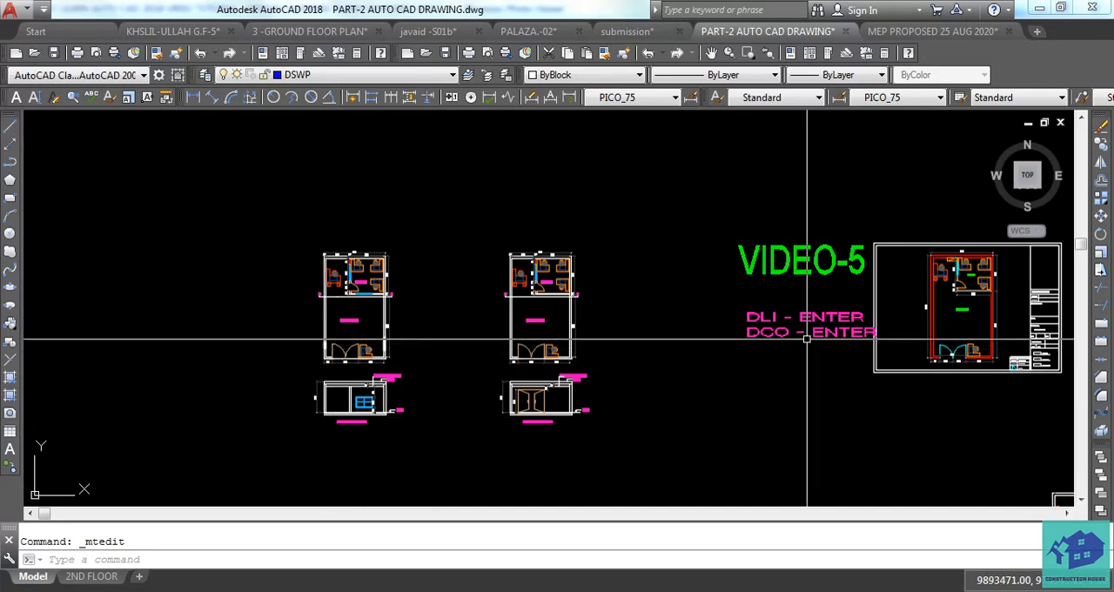
Delete the "DCO - ENTER" text line below the VIDEO-5 title.
scroll(818, 341, "up", 2)
left_click(756, 328)
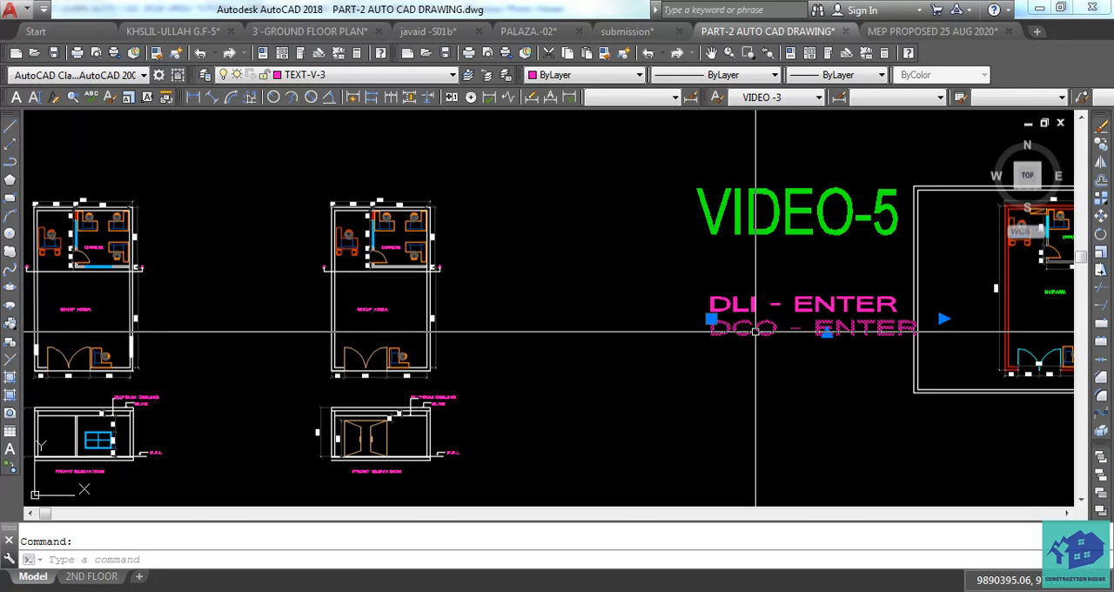
key("Escape")
left_click(757, 334)
left_click(735, 324)
key("Delete")
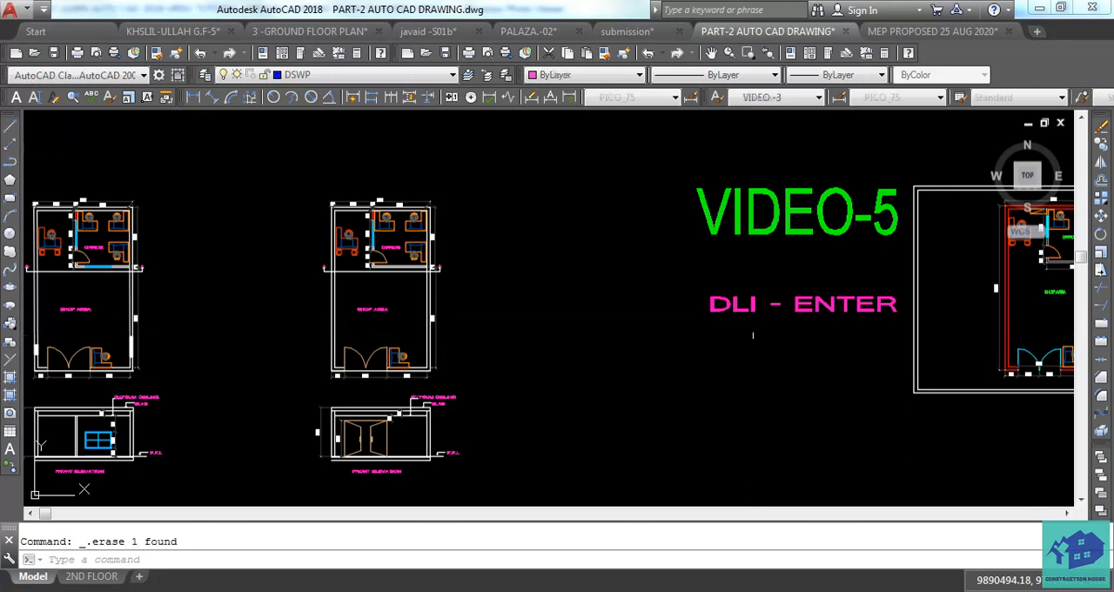
Edit the magenta "DLI - ENTER" note below the title so that it reads "H - ENTER".
double_click(738, 309)
double_click(748, 306)
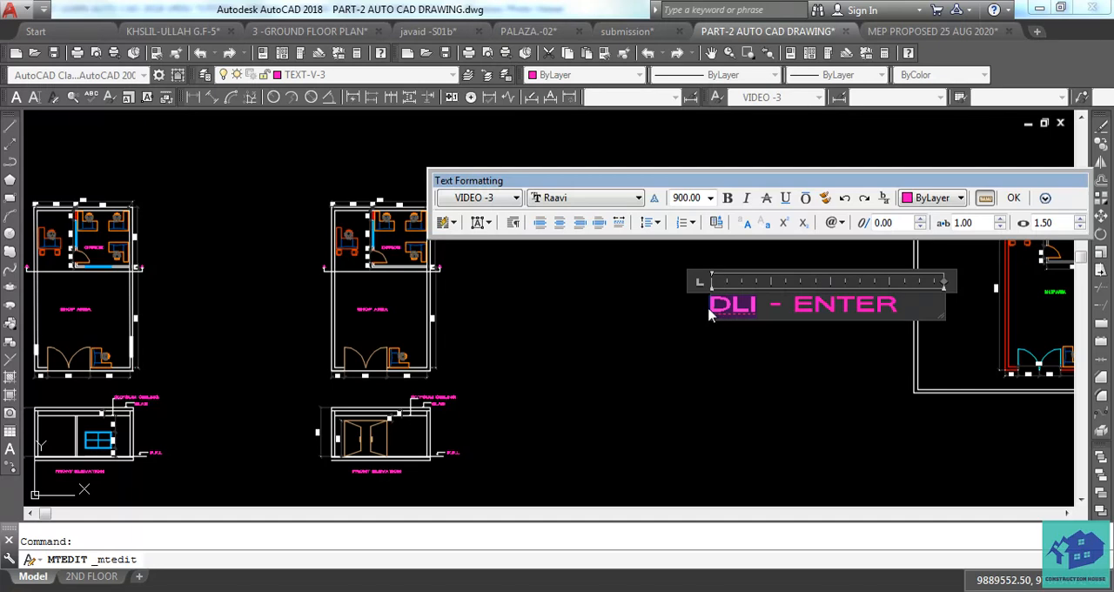
type("H")
left_click(731, 376)
scroll(735, 373, "down", 2)
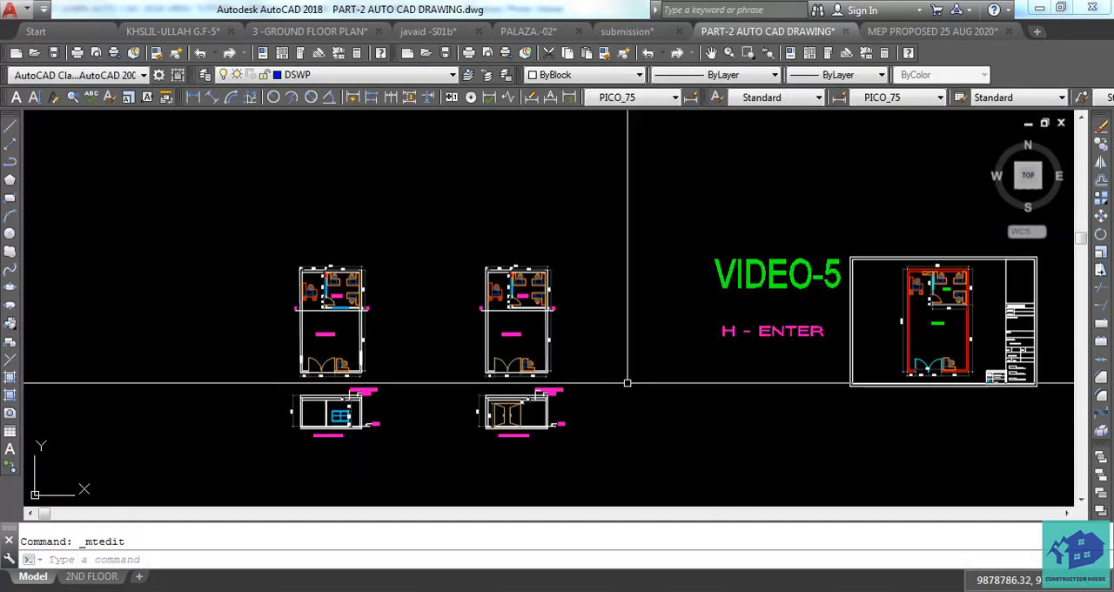
Match the properties of the magenta SHOP AREA label onto the solid hatch in the first floor plan's right outer wall.
scroll(348, 369, "up", 6)
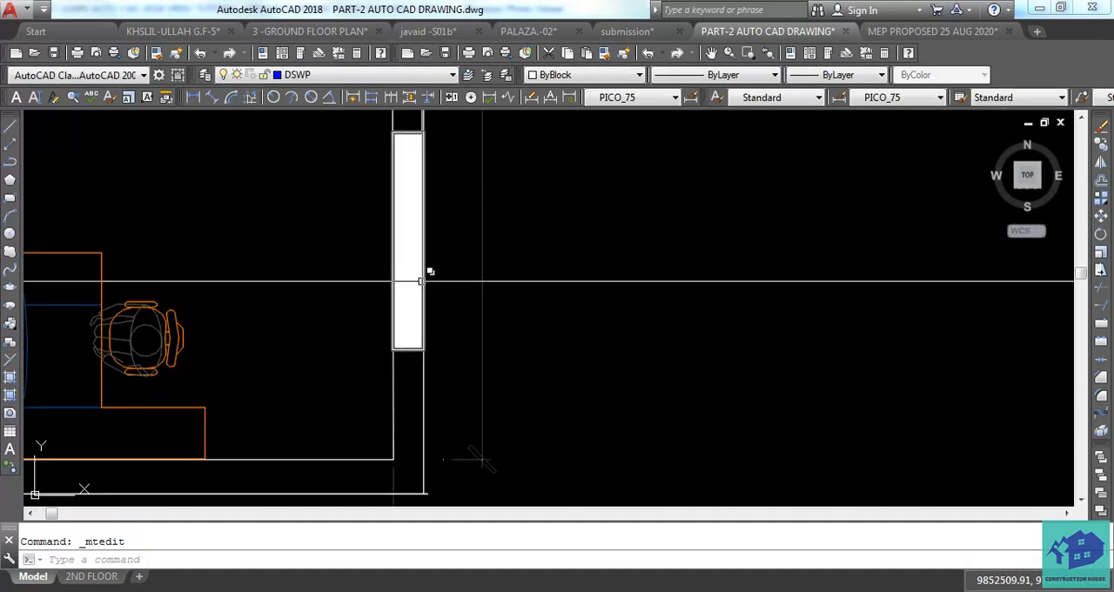
scroll(435, 320, "down", 2)
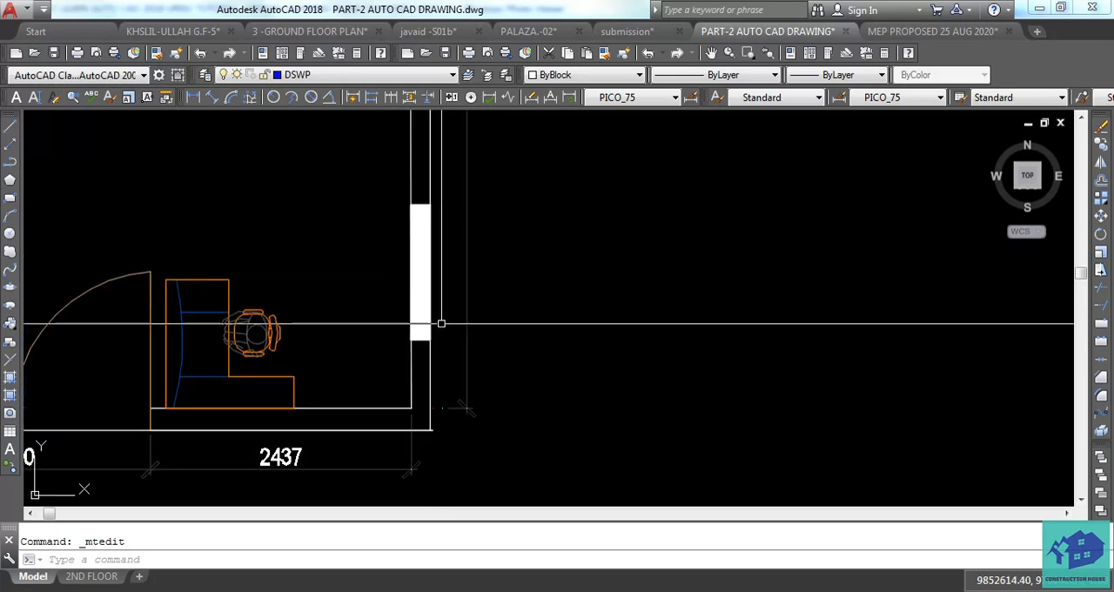
scroll(441, 323, "down", 3)
middle_click_drag(441, 323, 483, 320)
scroll(490, 325, "down", 2)
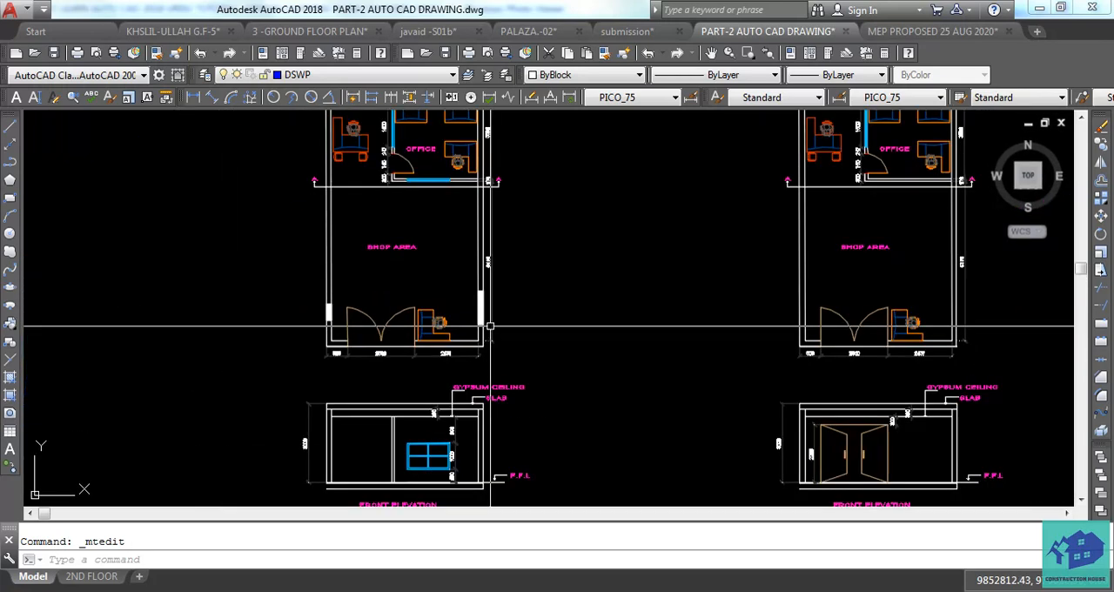
scroll(490, 325, "up", 6)
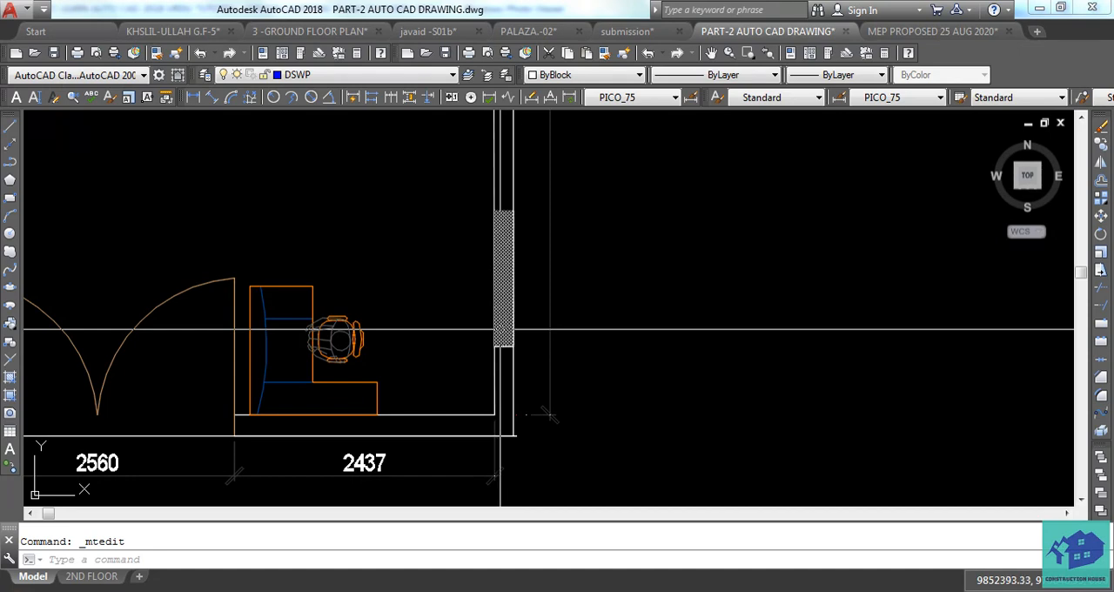
type("ma")
key("Return")
scroll(502, 324, "down", 5)
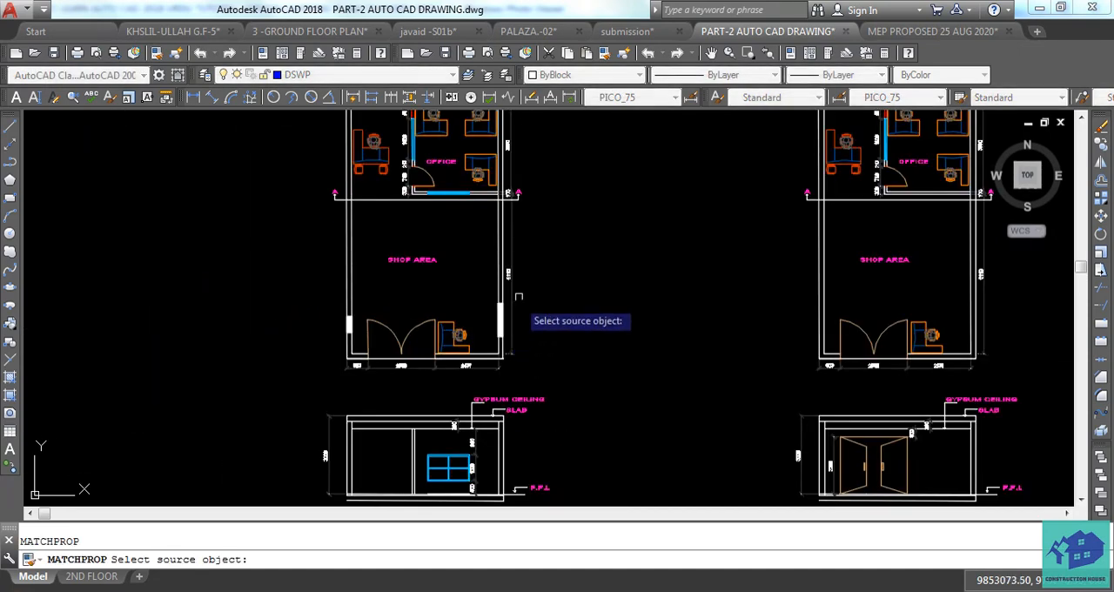
left_click(411, 259)
scroll(479, 287, "up", 5)
left_click(470, 283)
left_click(456, 312)
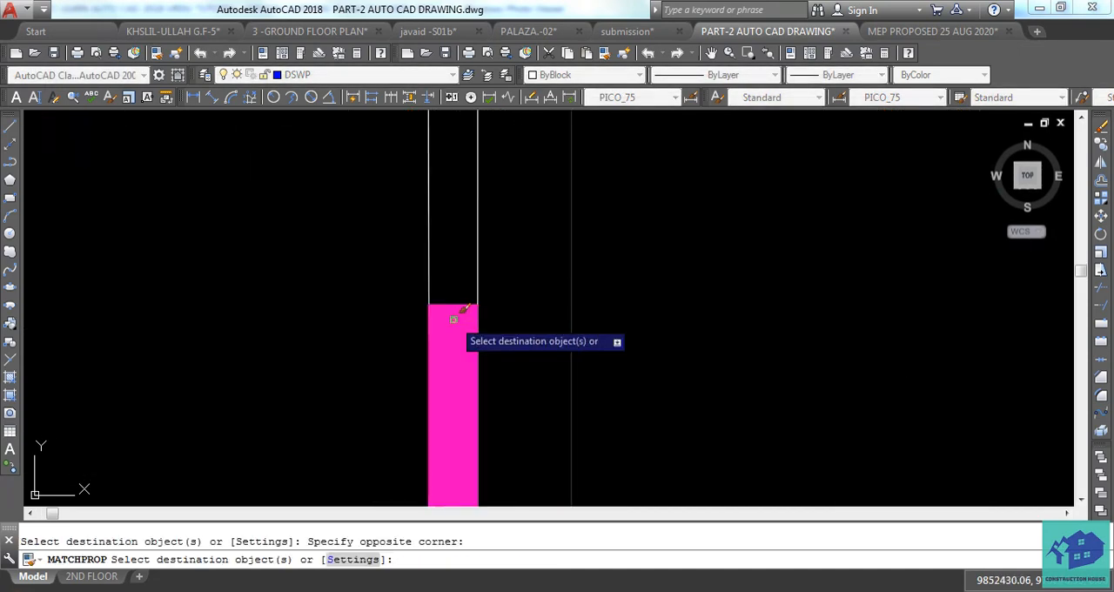
key("Escape")
scroll(667, 331, "down", 8)
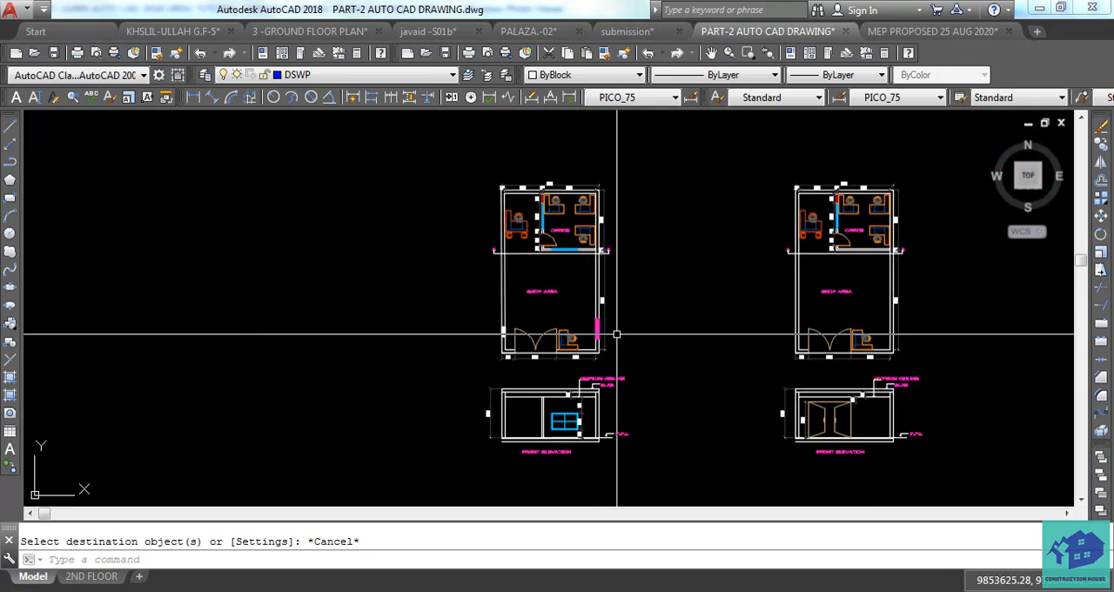
middle_click_drag(597, 346, 574, 341)
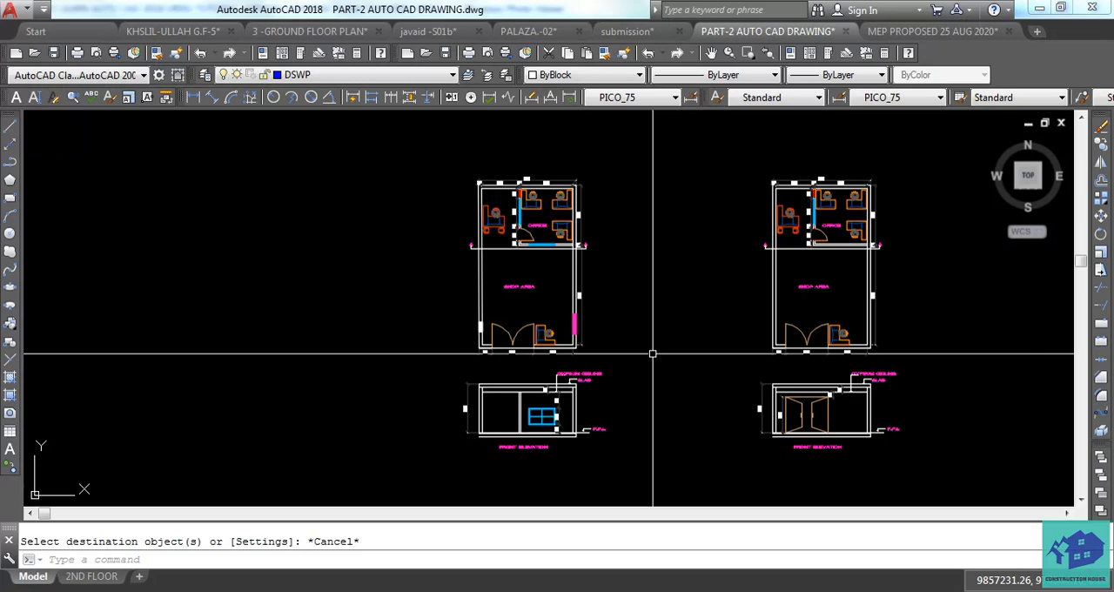
mouse_move(954, 552)
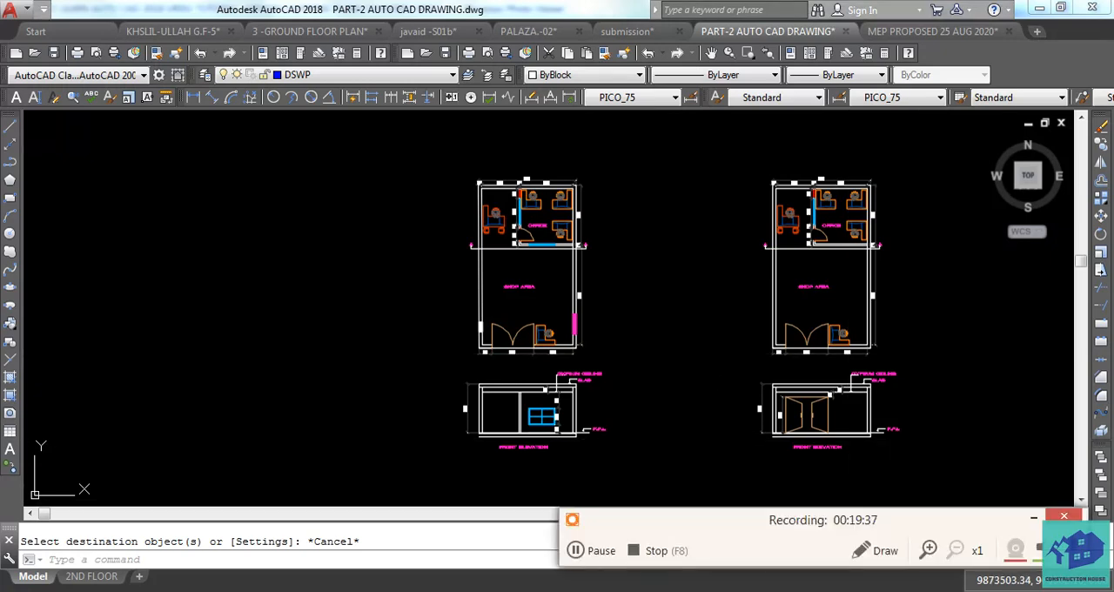